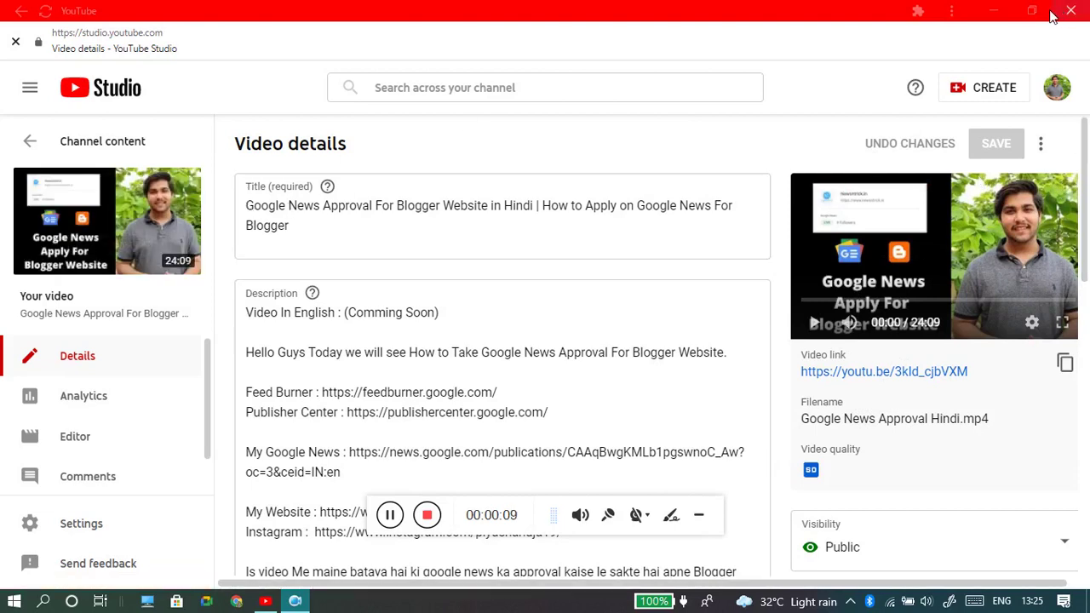
Minimize the YouTube Studio browser window to reveal the desktop
left_click(993, 10)
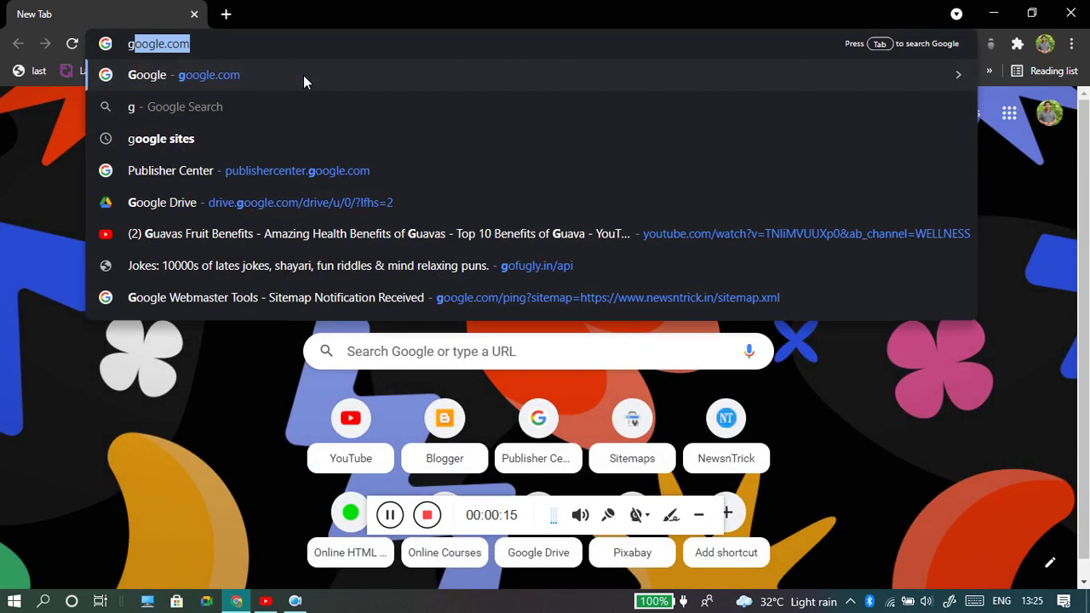
Close the Google News tab, leaving only a blank new tab with an empty address bar
type("oogle.com")
key("BackSpace")
key("BackSpace")
key("BackSpace")
key("BackSpace")
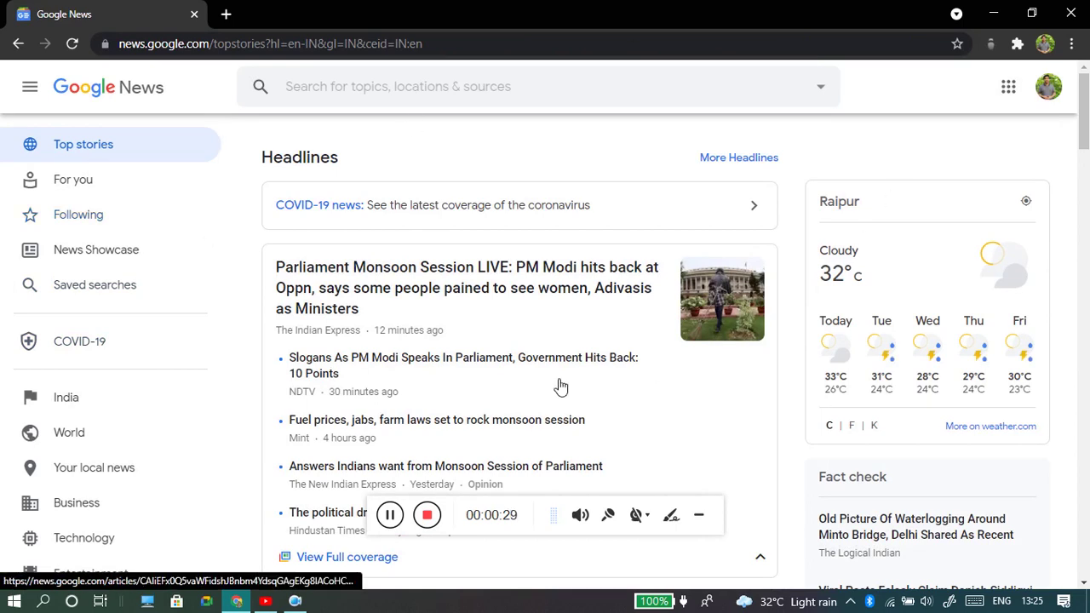
left_click(221, 12)
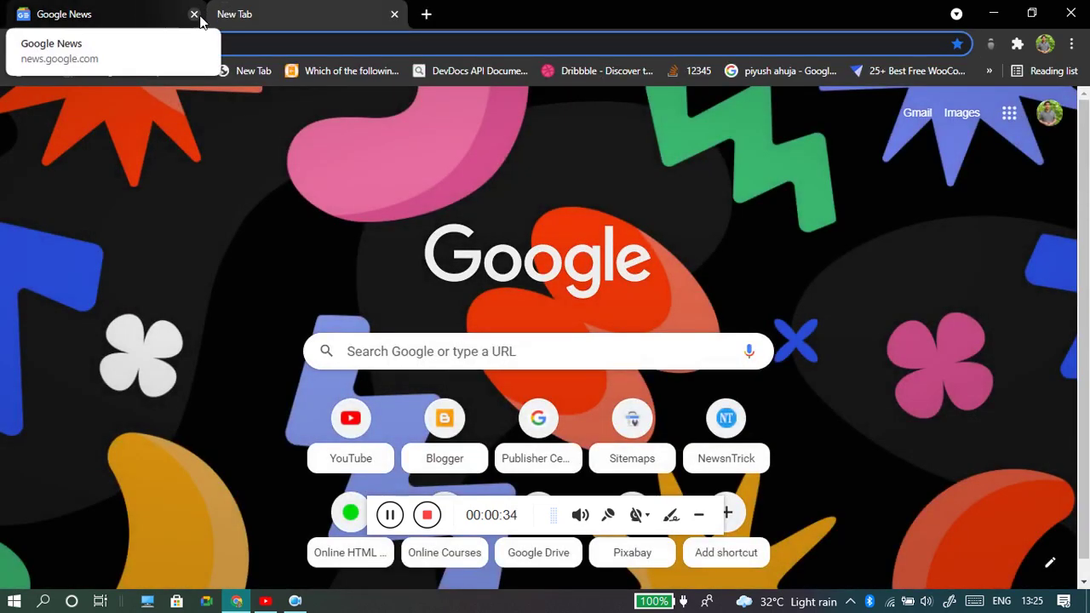
left_click(193, 14)
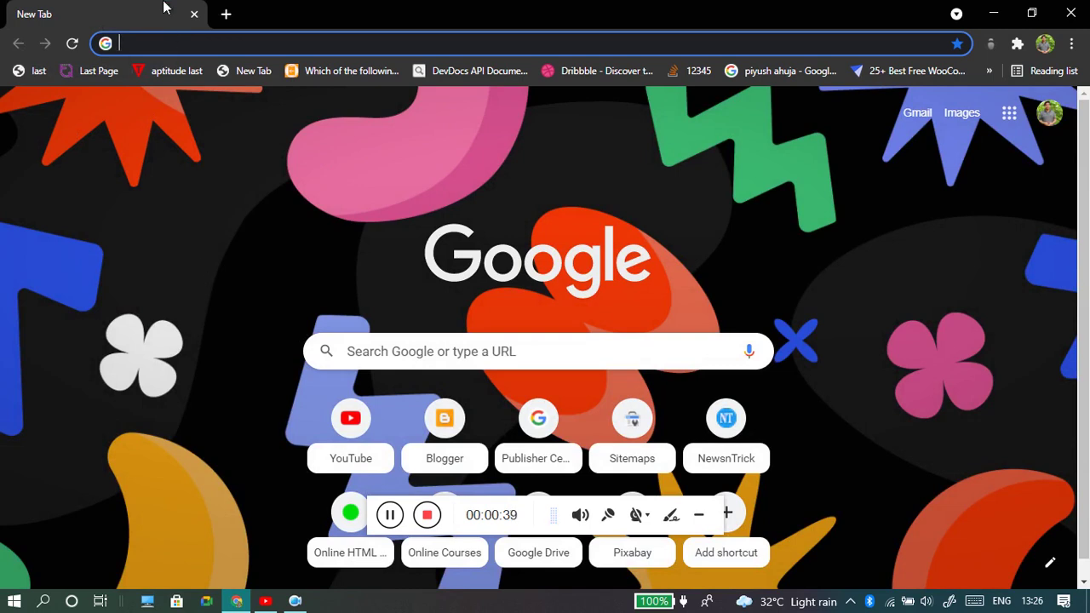
Switch Chrome to a different browser profile and bring up its Blogger posts page
left_click(1041, 52)
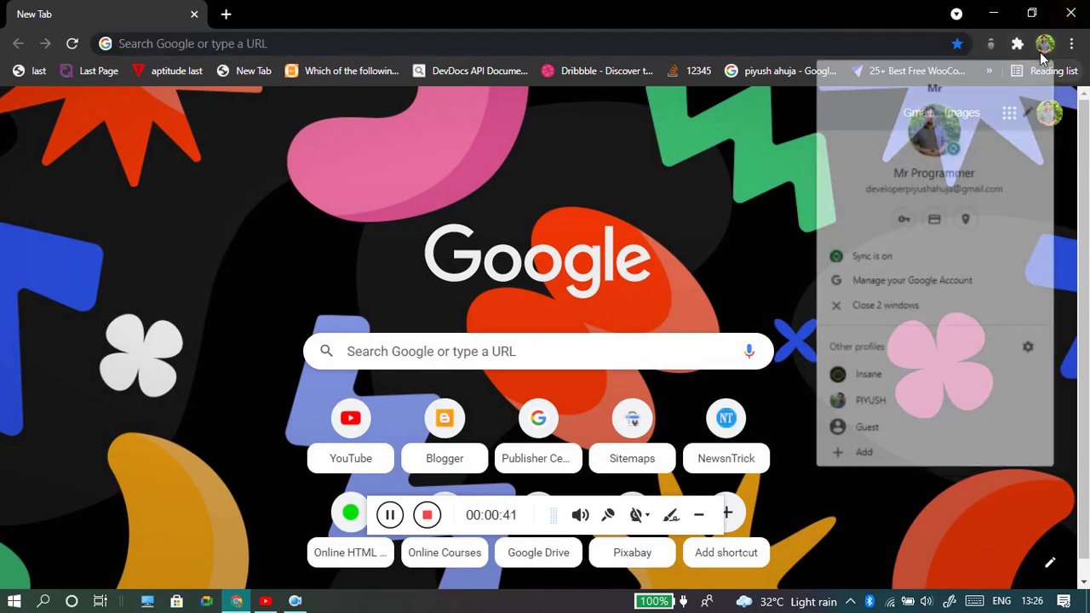
left_click(1041, 52)
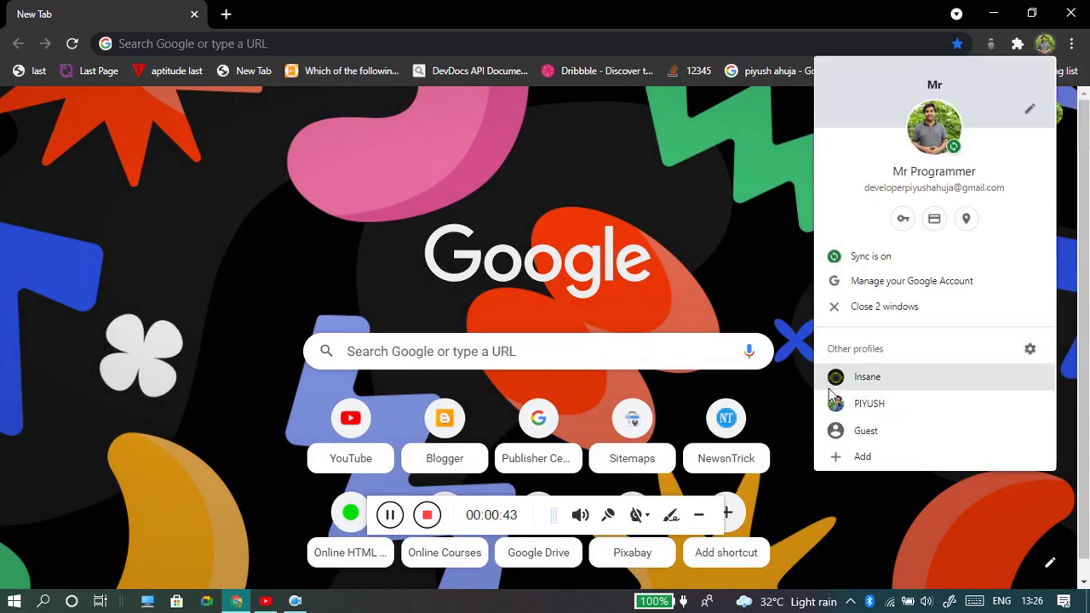
left_click(861, 377)
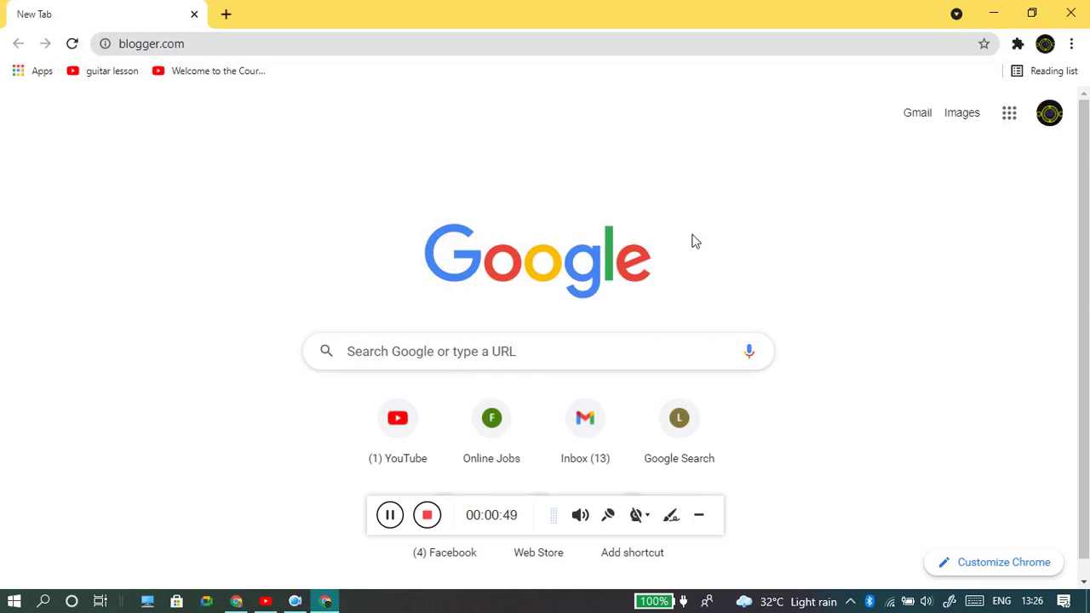
left_click(284, 44)
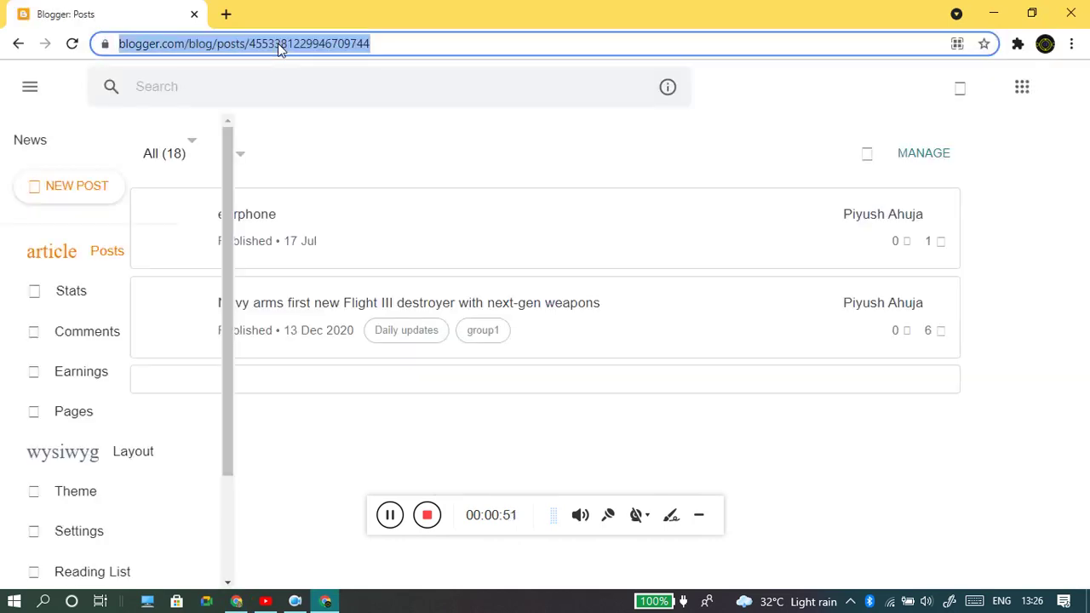
scroll(180, 144, "down", 1)
scroll(131, 260, "down", 1)
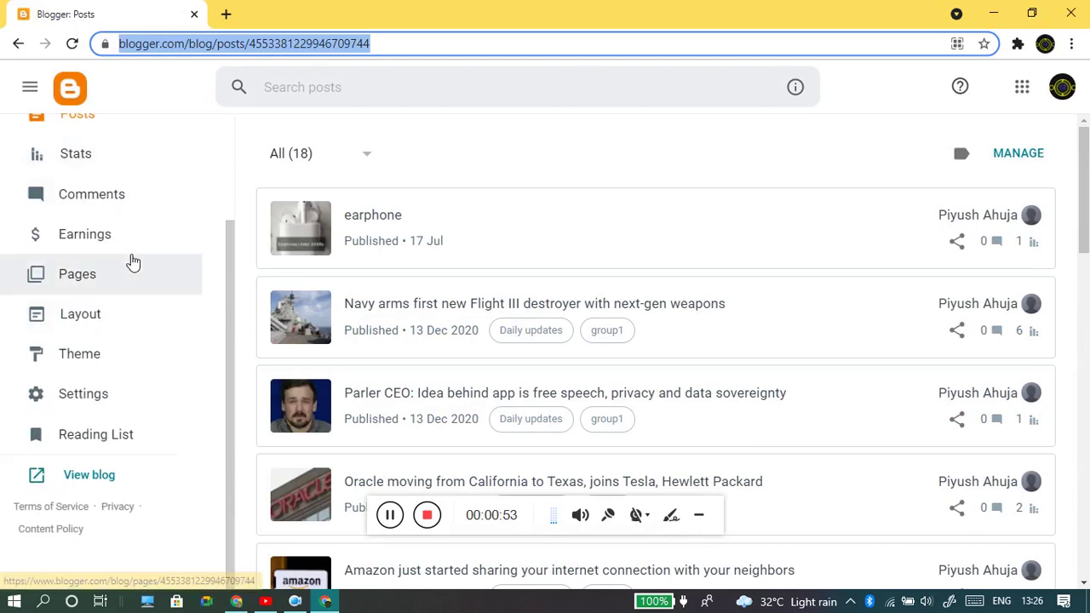
scroll(127, 187, "up", 2)
Switch Blogger's blog dropdown to the LiteSpot Theme blog's posts
left_click(146, 140)
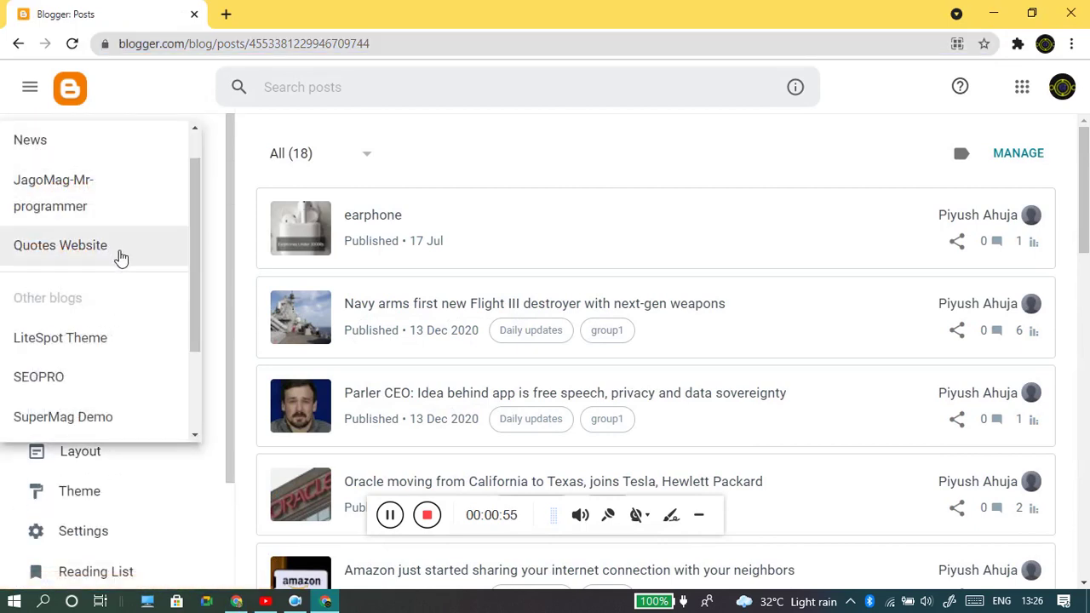
scroll(111, 264, "down", 1)
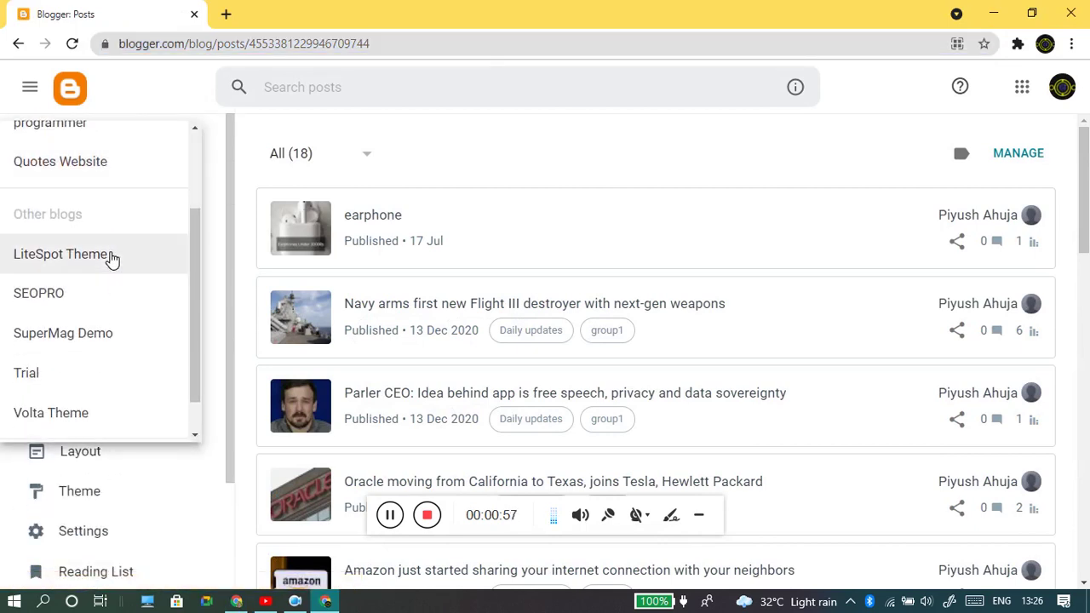
left_click(111, 259)
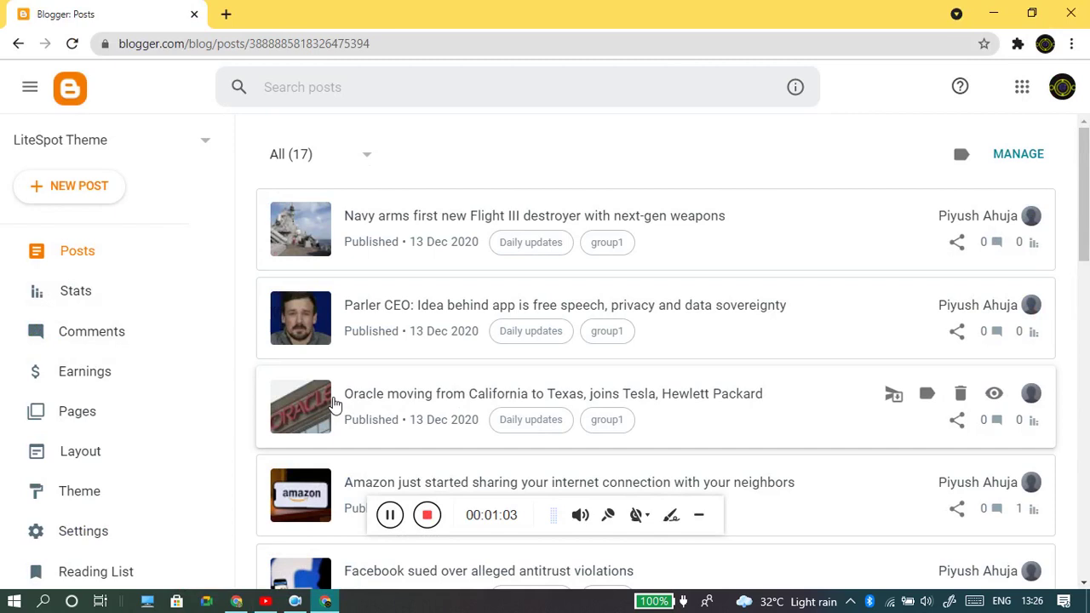
key("alt+Left")
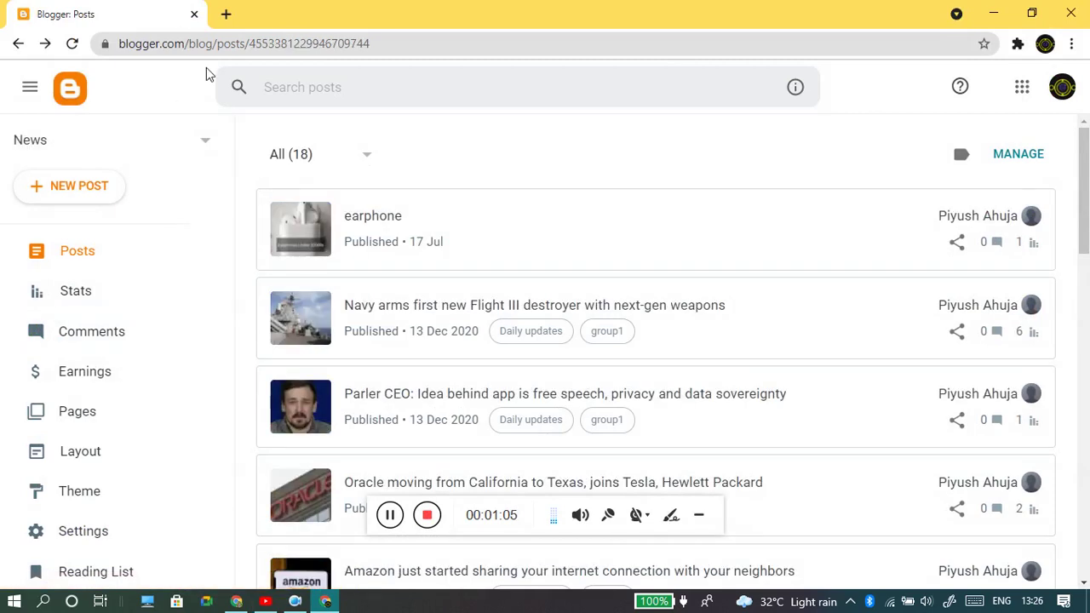
key("alt+Right")
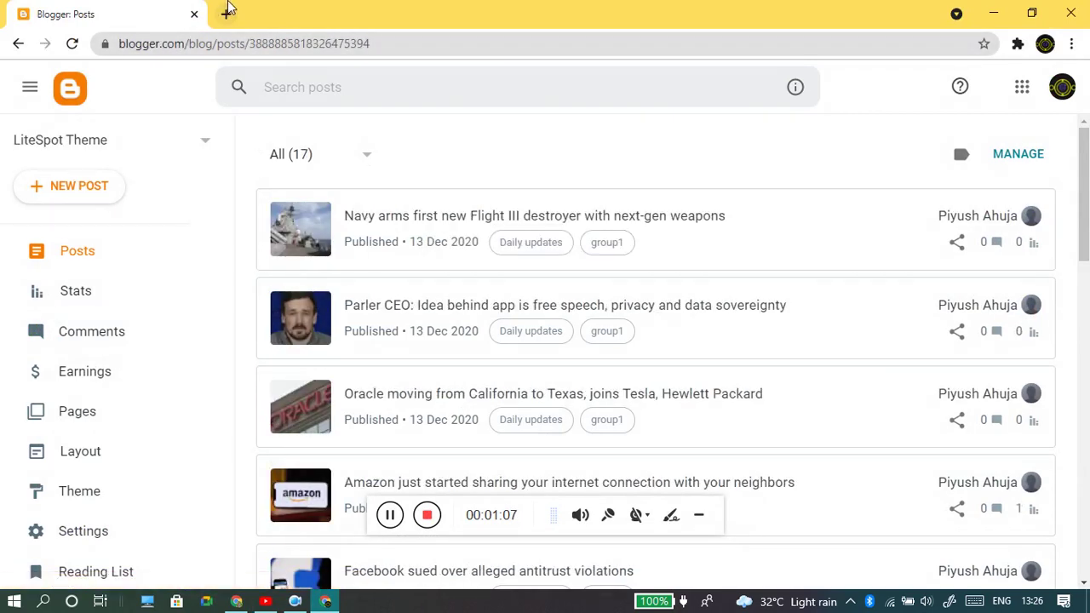
scroll(26, 324, "down", 3)
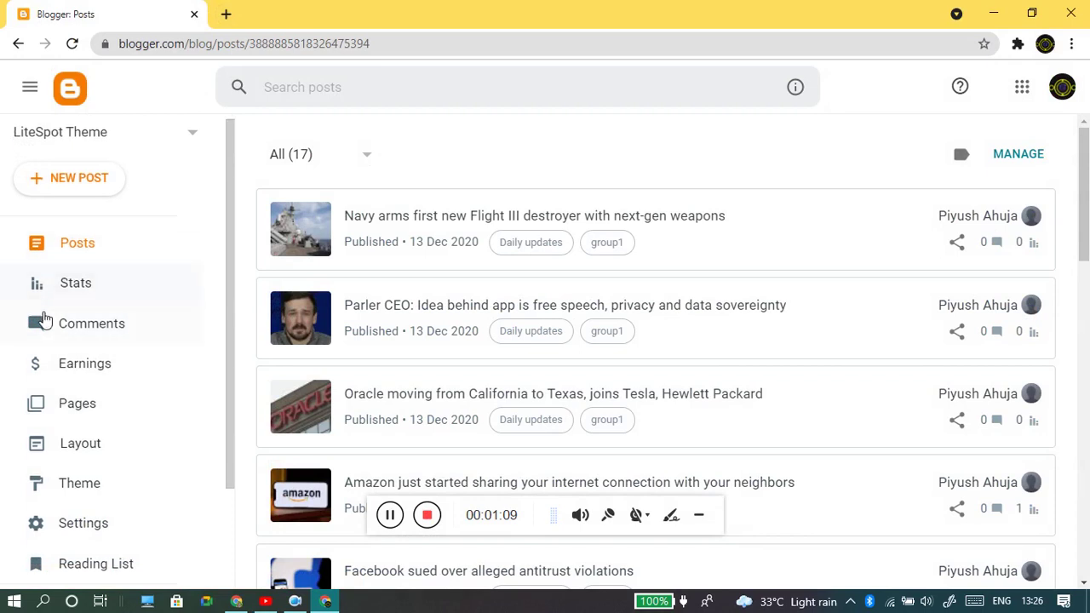
Open the live LiteSpot Theme blogspot site in a new tab and copy its full web address
left_click(58, 474)
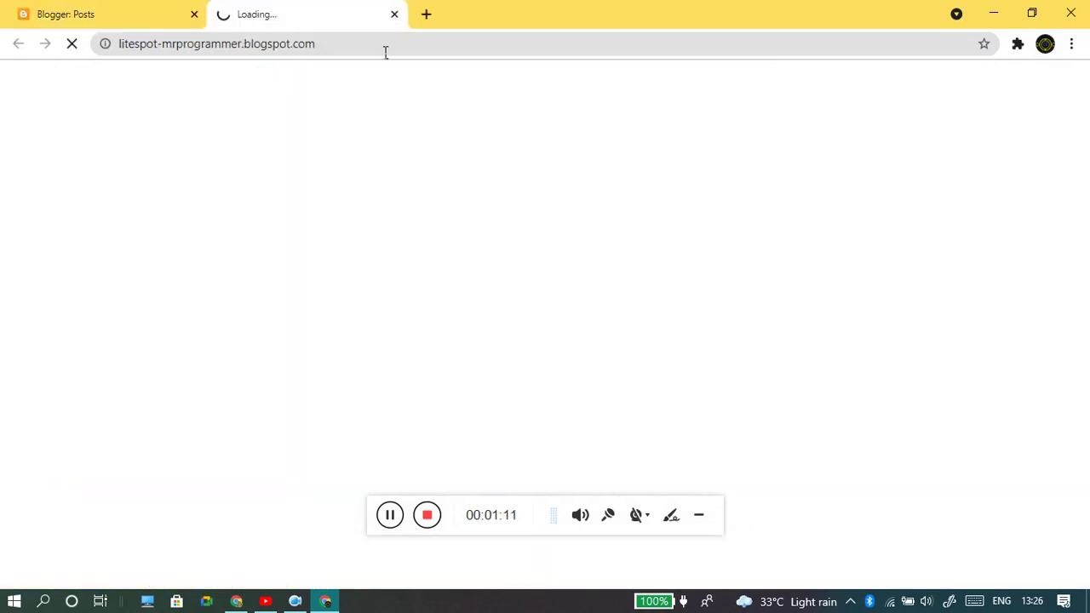
left_click(345, 44)
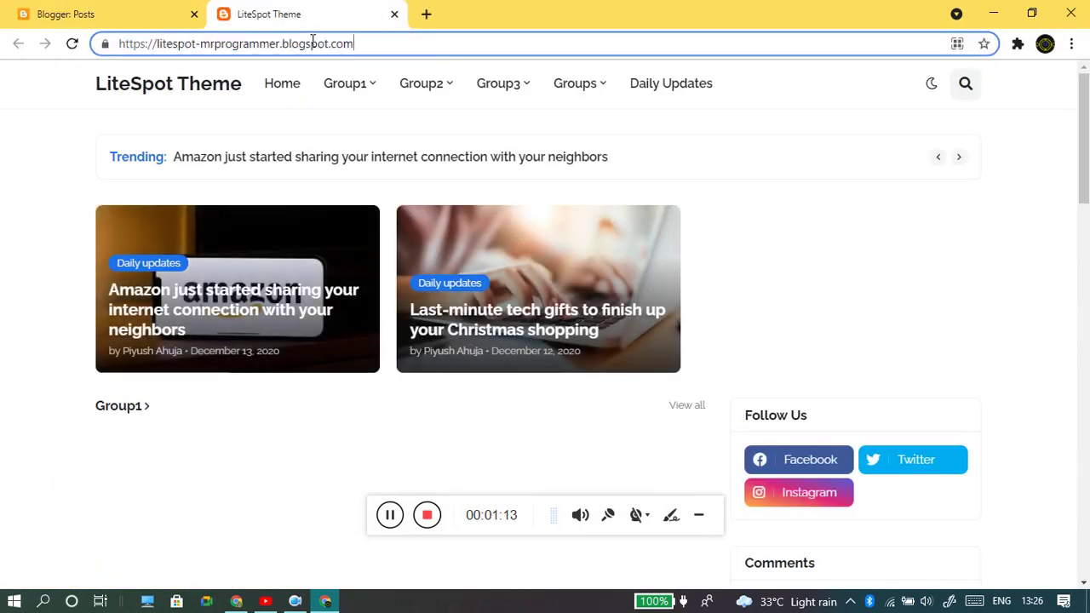
triple_click(314, 41)
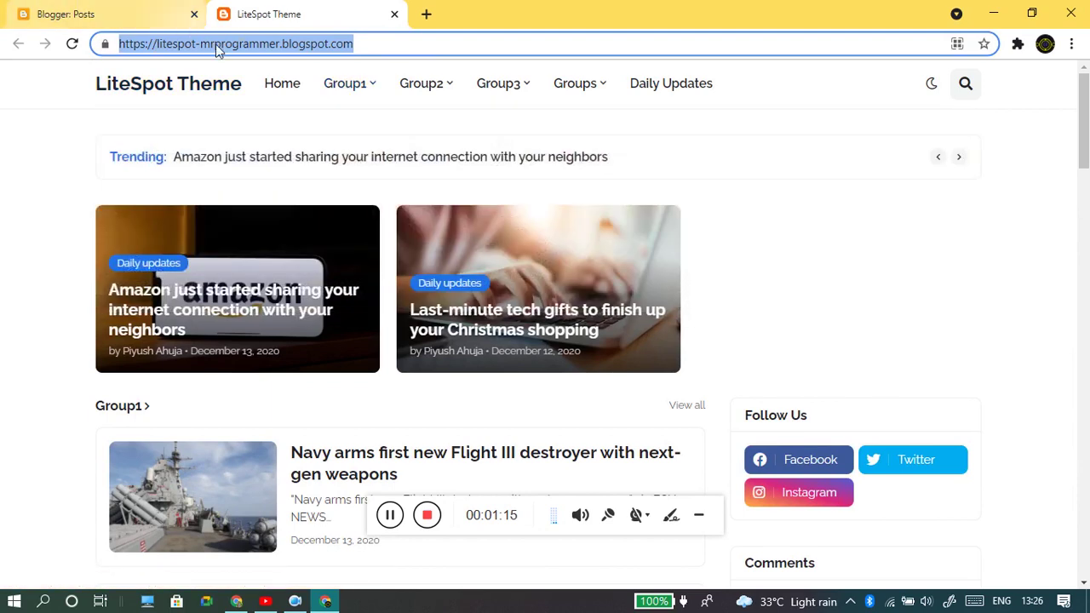
right_click(244, 35)
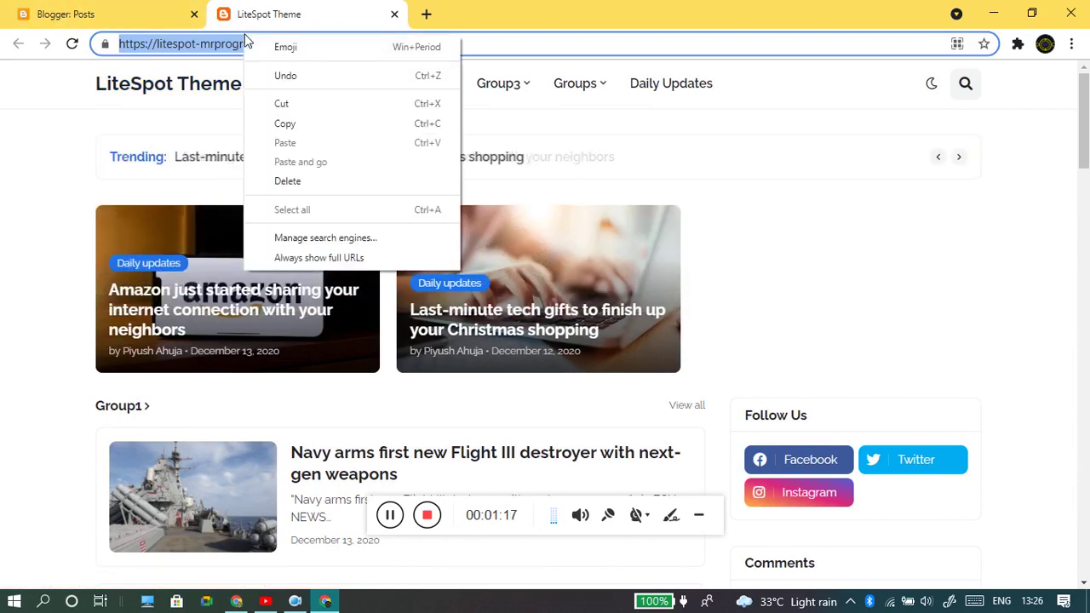
left_click(268, 121)
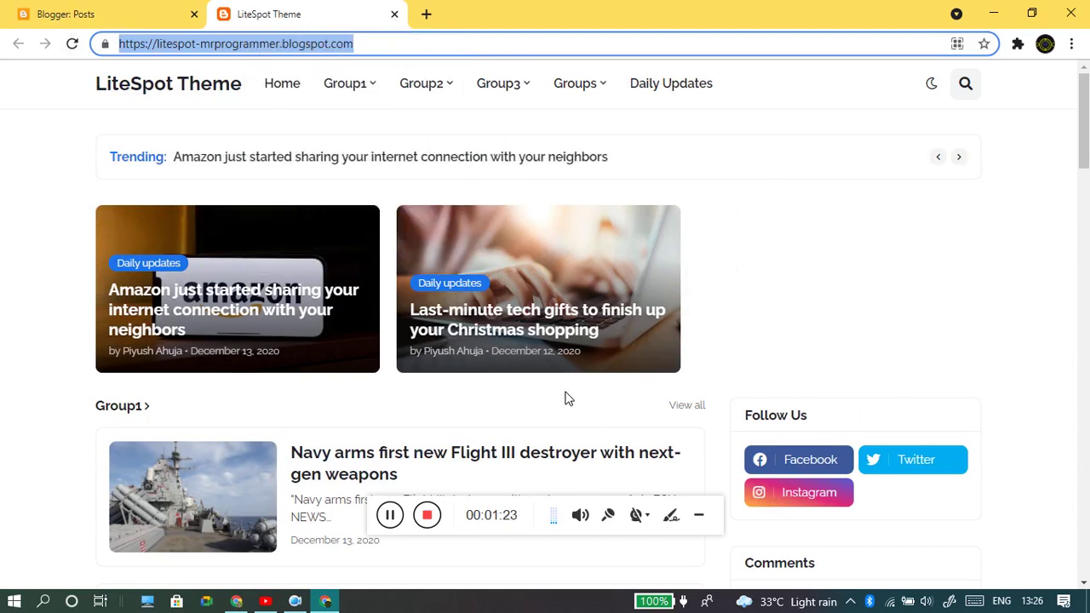
Search Google for 'feed burner' in a new tab and open the FeedBurner My Feeds page
left_click(426, 13)
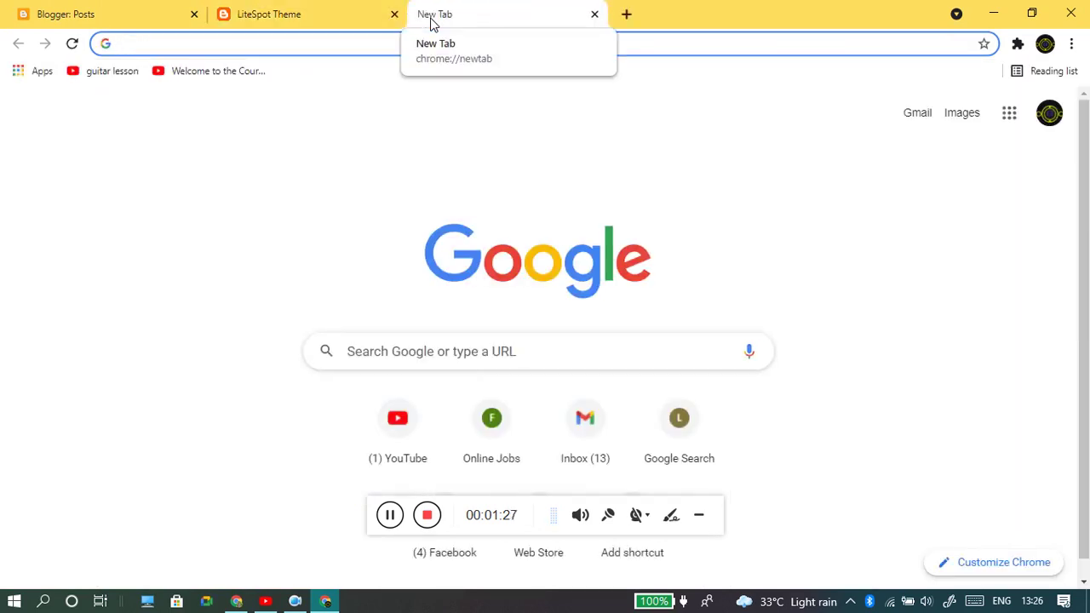
type("freeisoburner.com")
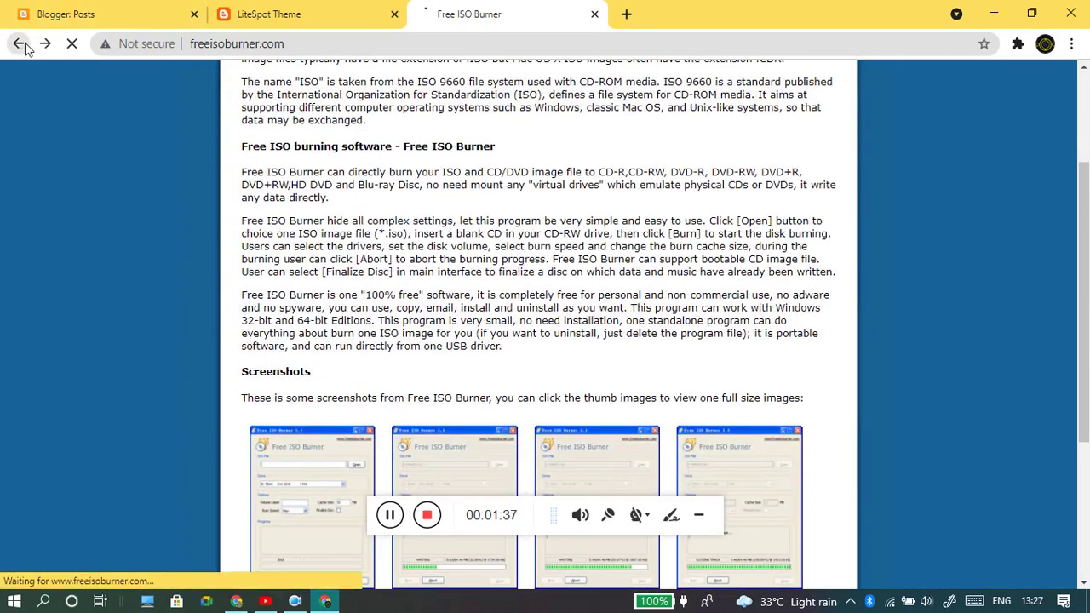
left_click(175, 100)
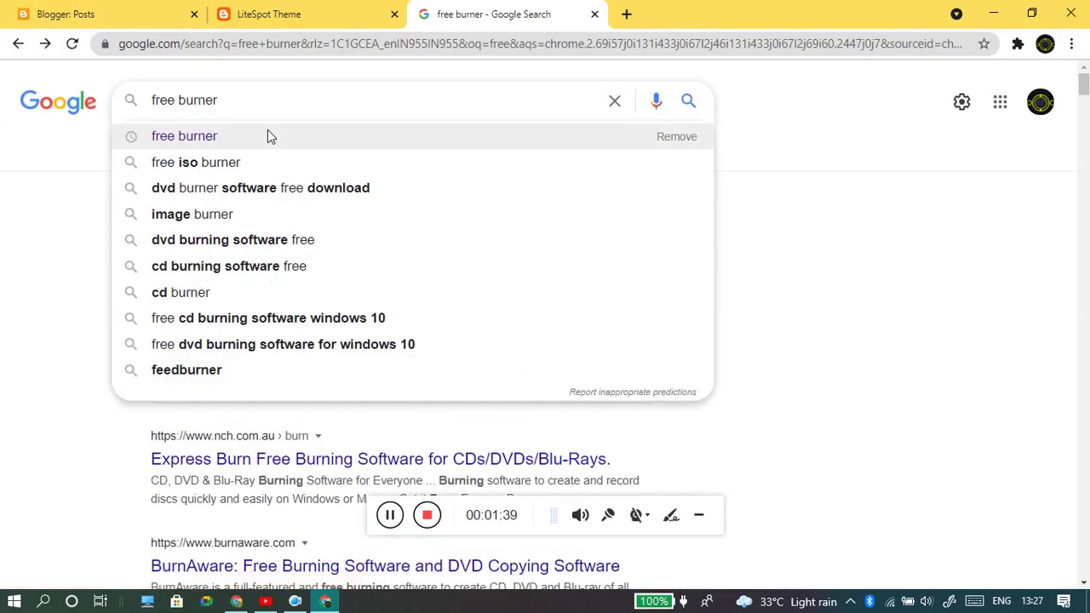
key("BackSpace")
key("BackSpace")
key("BackSpace")
type("ee")
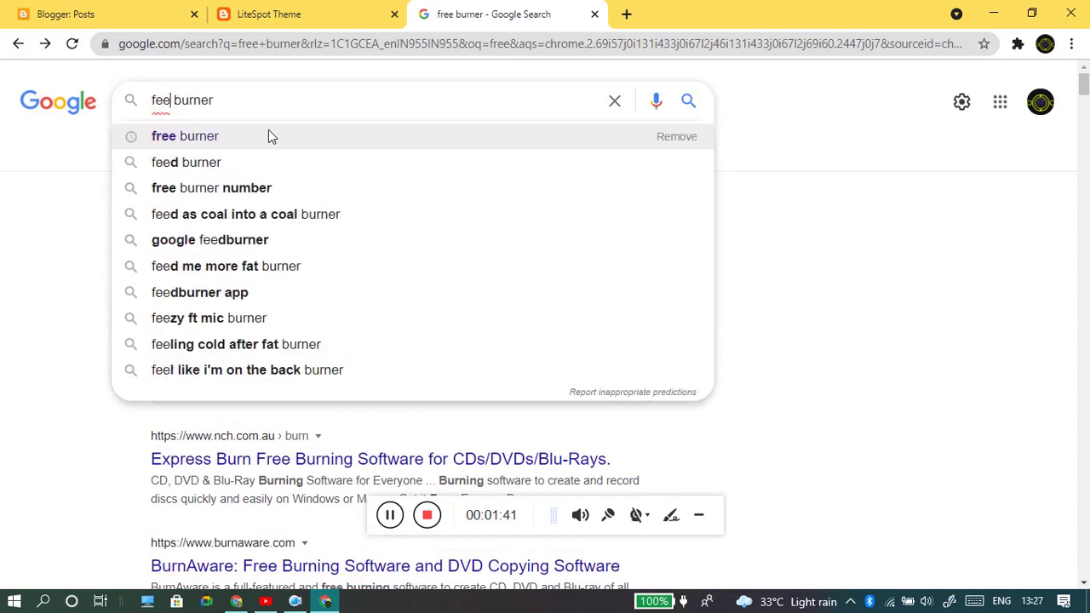
type("d")
key("Return")
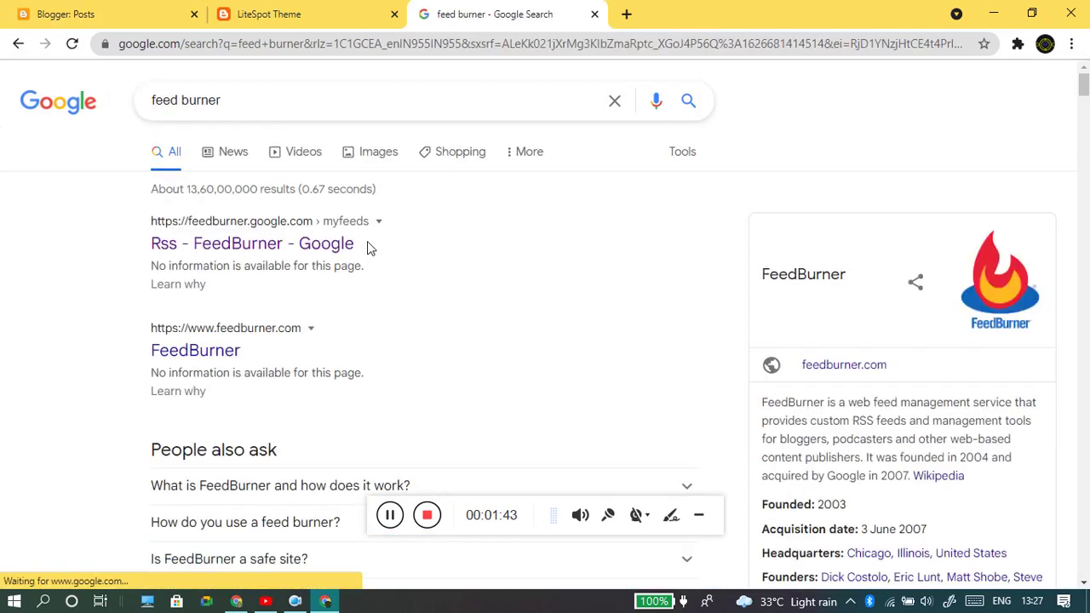
left_click(181, 243)
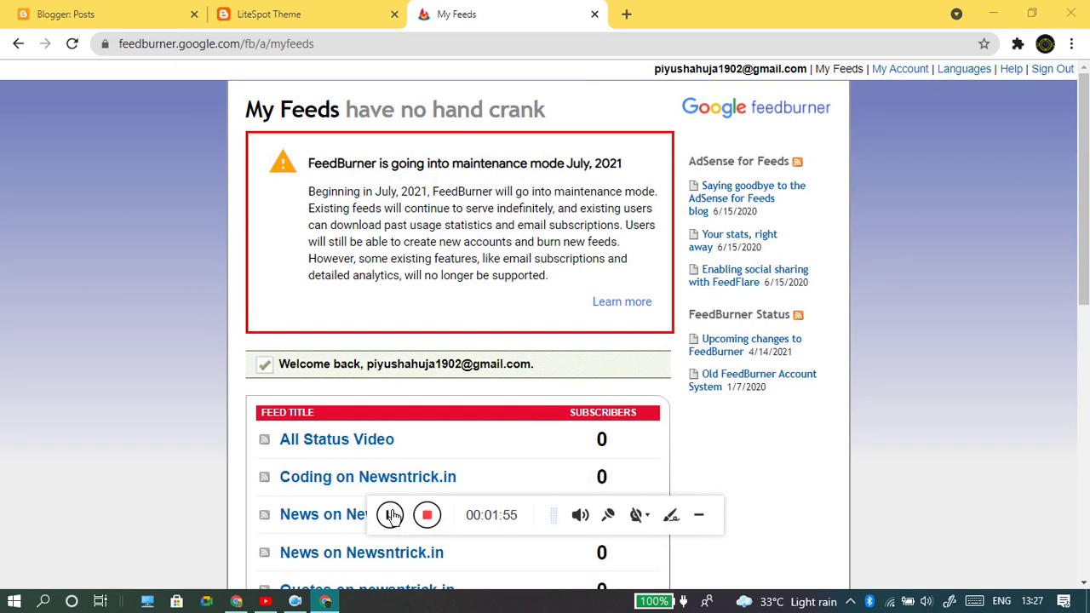
Bring the Photos viewer with the saved FeedBurner setup screenshots to the front
left_click(392, 515)
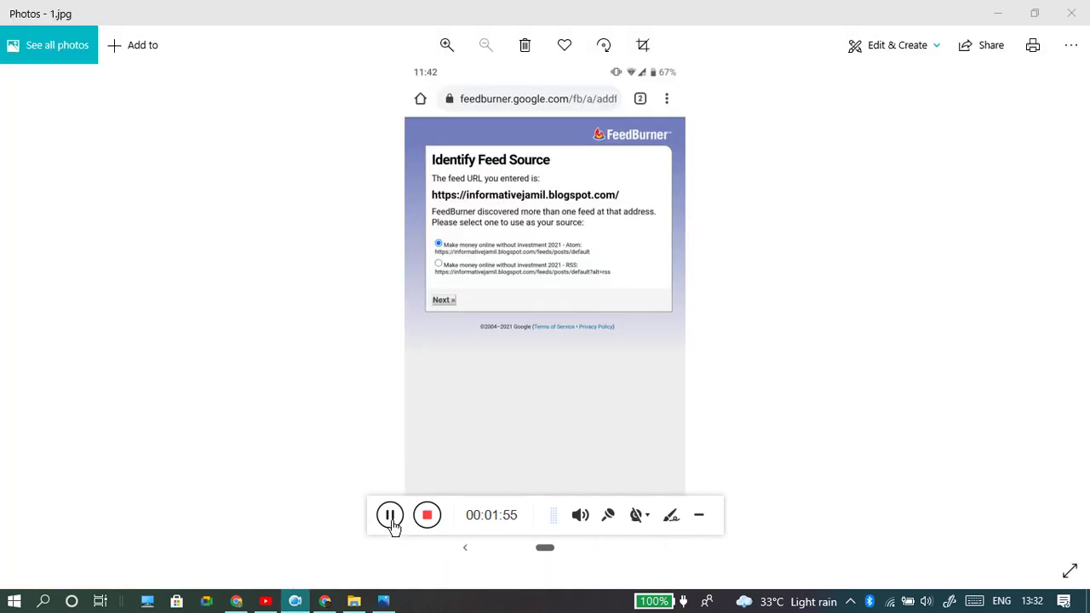
left_click(903, 315)
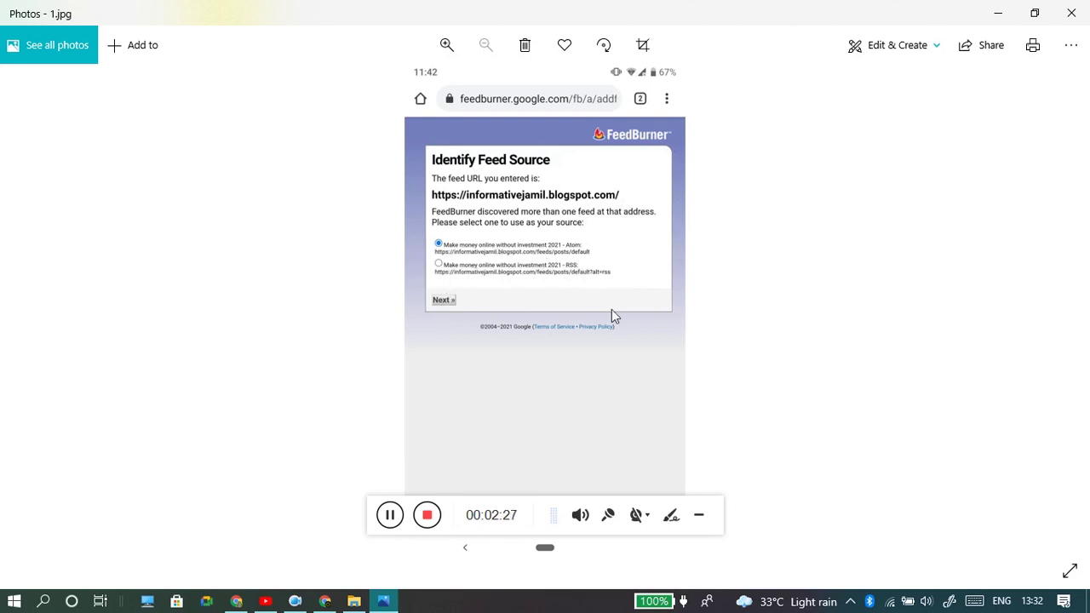
Step from screenshot 2.jpg to 3.jpg, showing the feed live at its feeds.feedburner.com address
left_click(1070, 308)
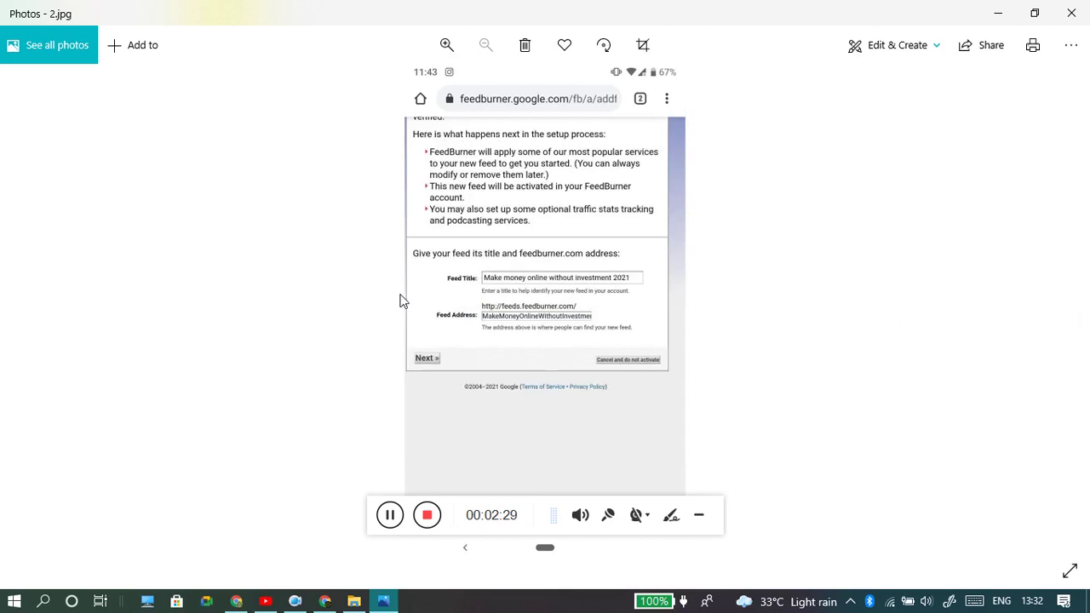
scroll(443, 271, "up", 2)
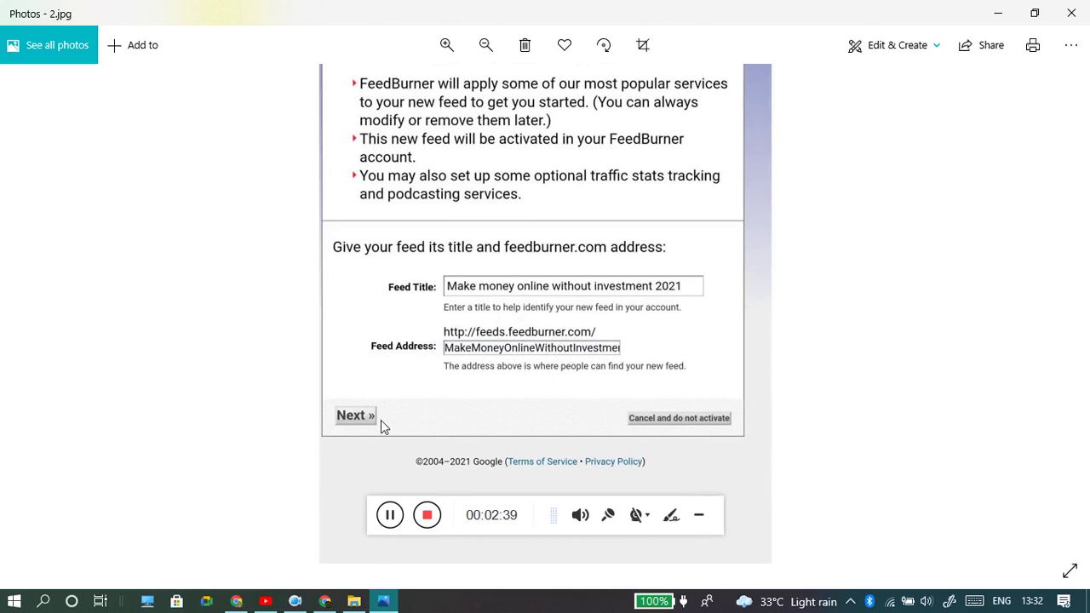
scroll(1039, 299, "down", 2)
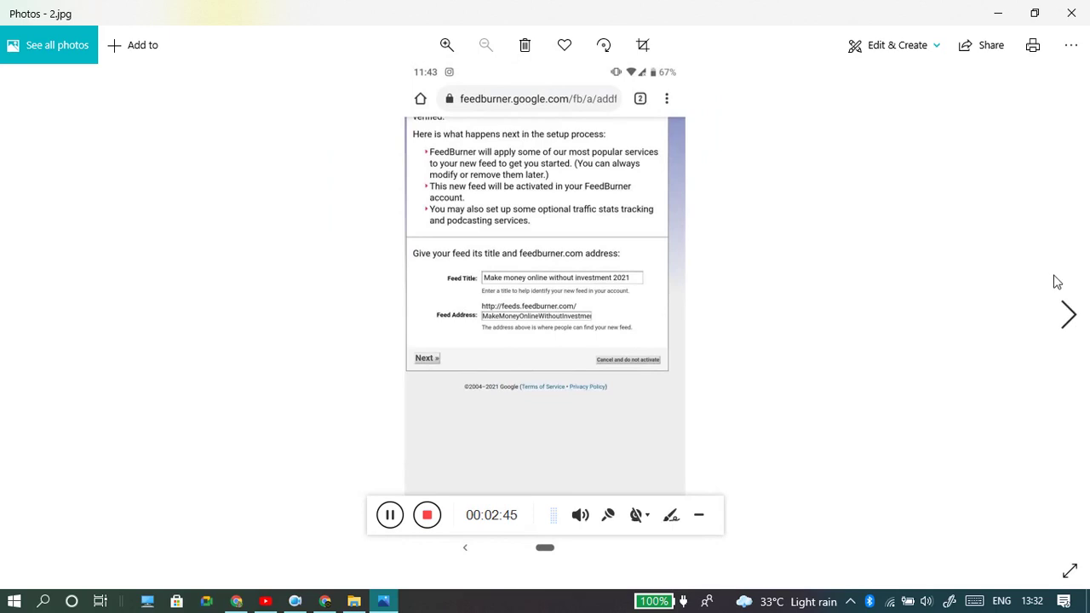
left_click(1071, 315)
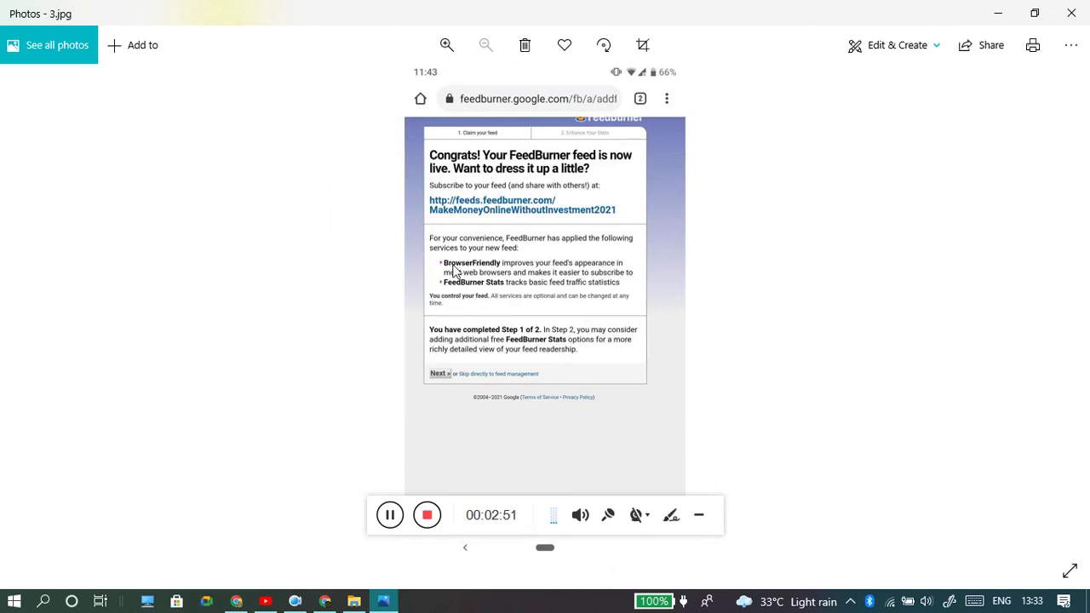
View screenshots 4.jpg and 5.jpg of the finished feed, then minimize Photos to return to FeedBurner
left_click(1080, 326)
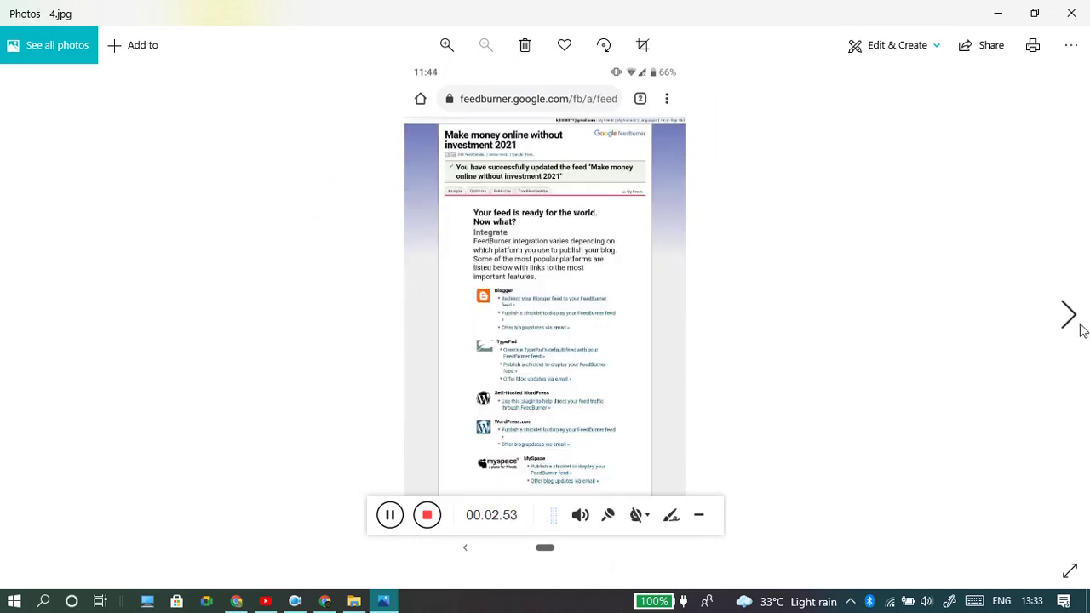
scroll(448, 152, "up", 5)
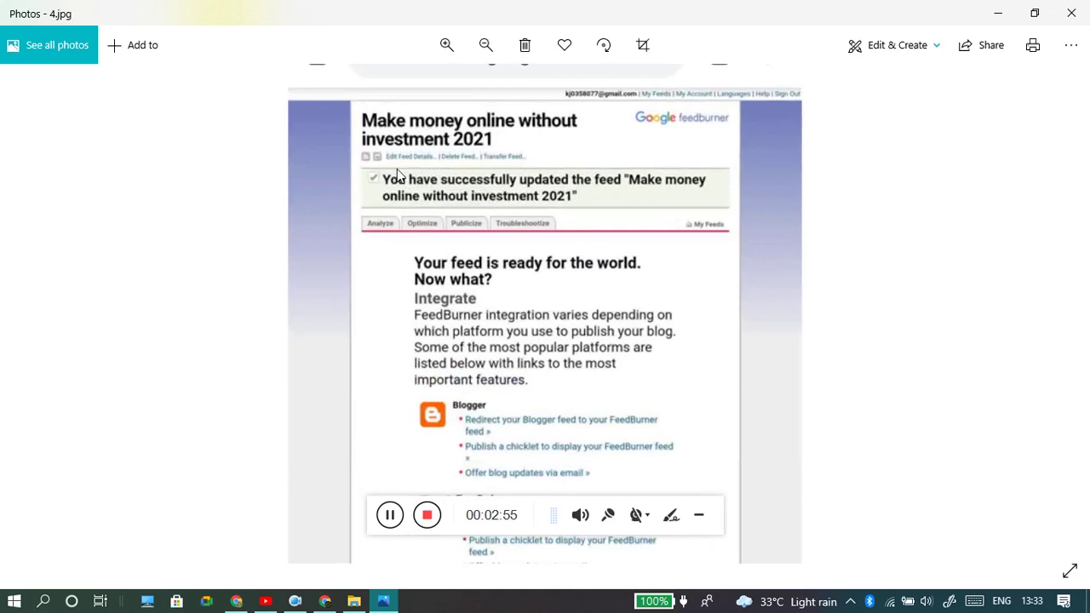
scroll(205, 161, "up", 1)
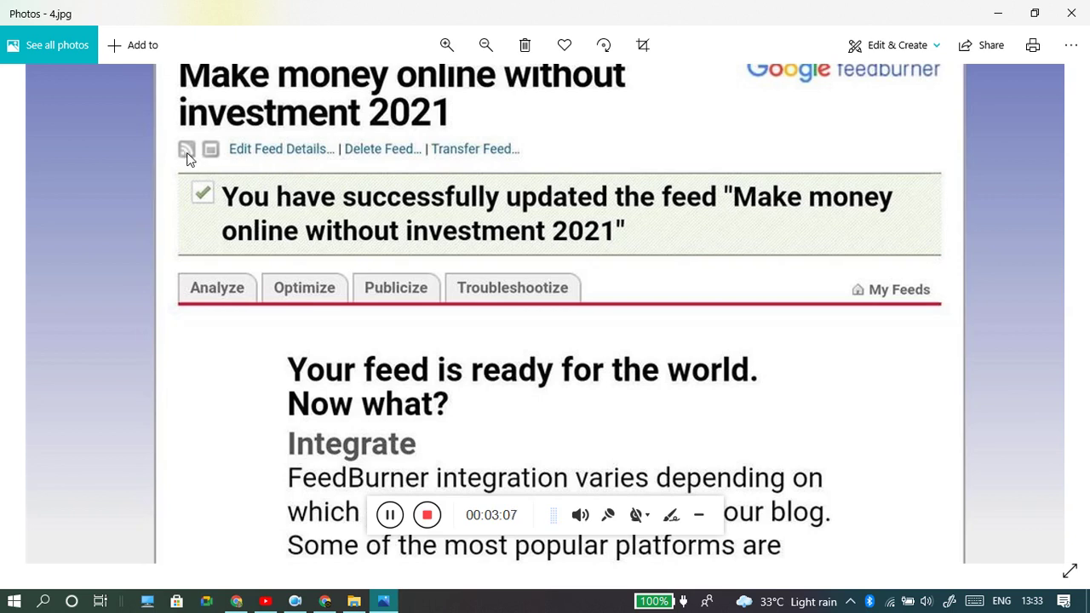
scroll(317, 201, "down", 5)
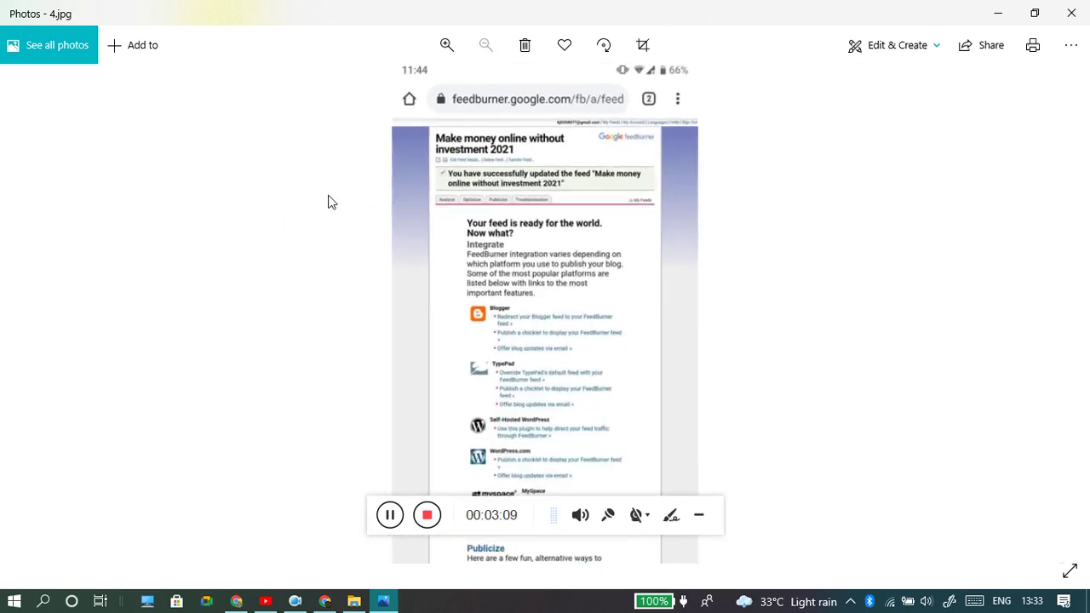
left_click(1068, 327)
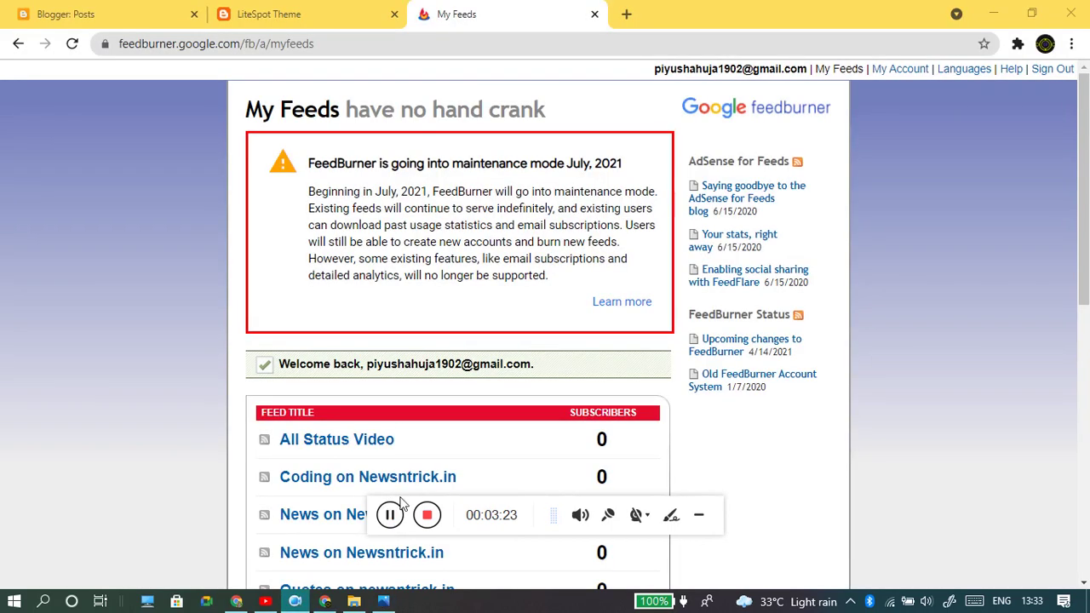
left_click(999, 13)
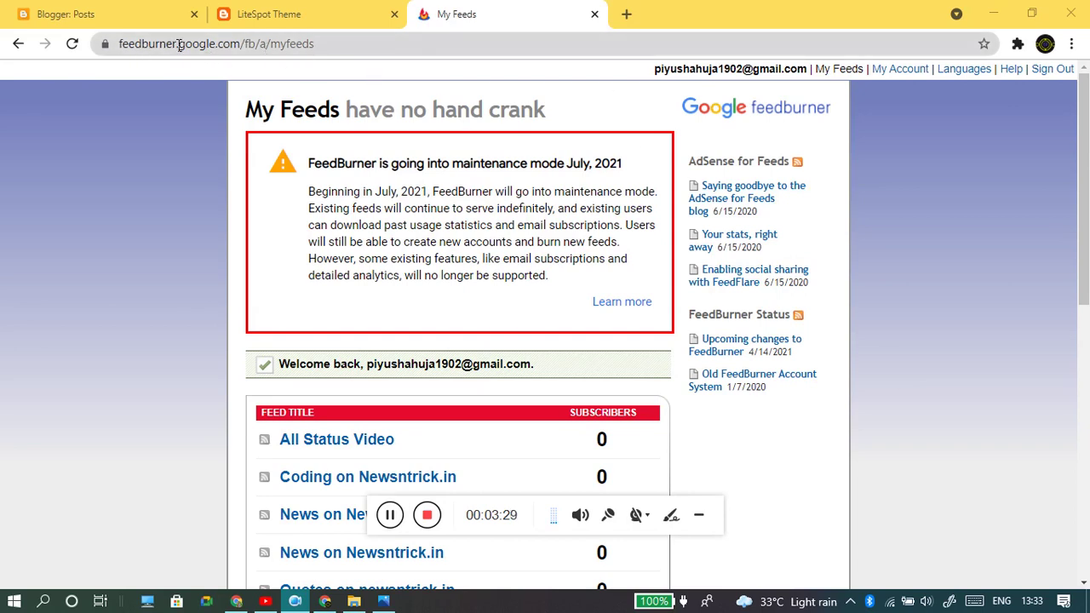
Scroll FeedBurner's My Feeds page down to the 'Burn a feed' address field
left_click(328, 44)
left_click(245, 162)
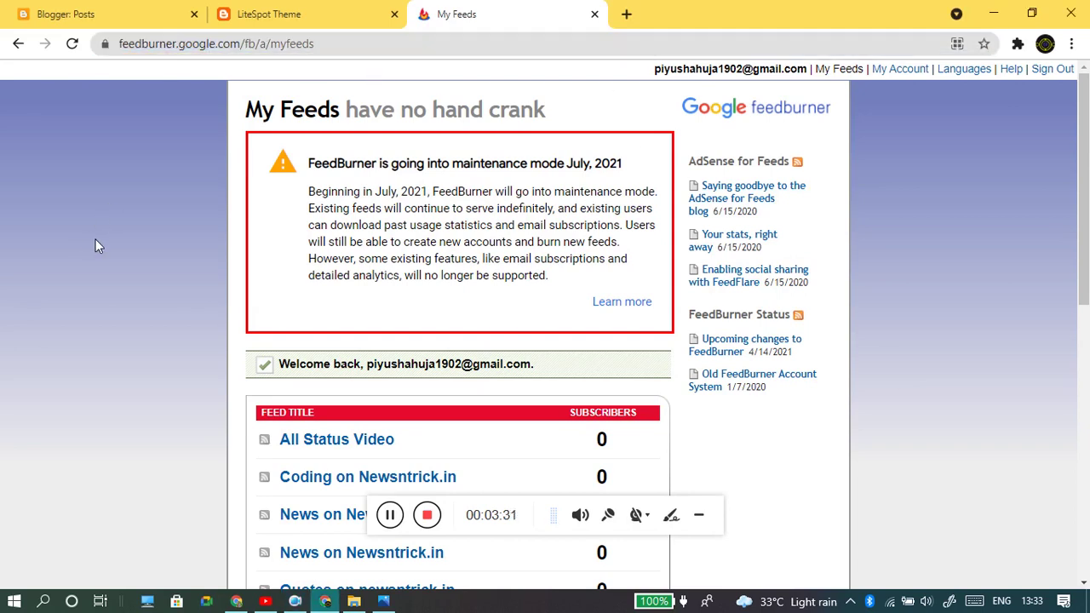
scroll(356, 205, "down", 3)
scroll(857, 235, "down", 4)
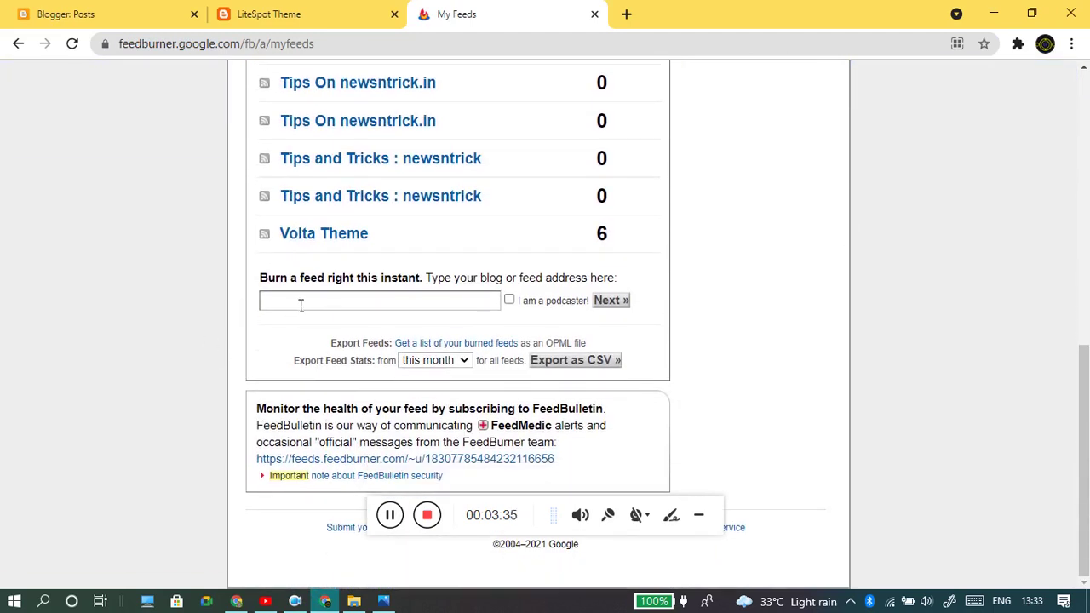
left_click(301, 304)
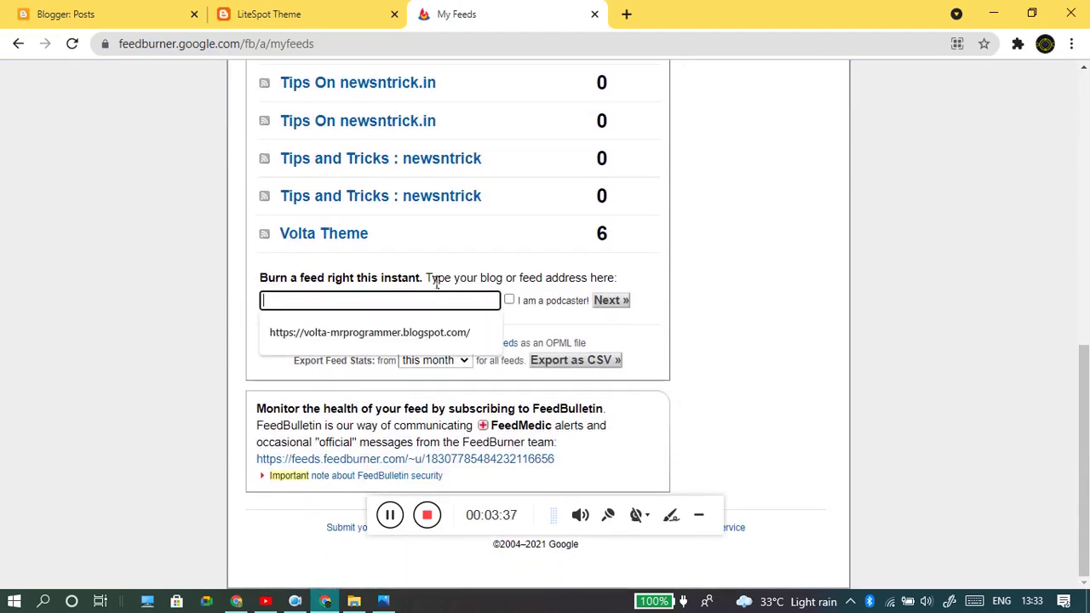
Copy the LiteSpot blog's View blog link from the Blogger posts list
left_click(65, 14)
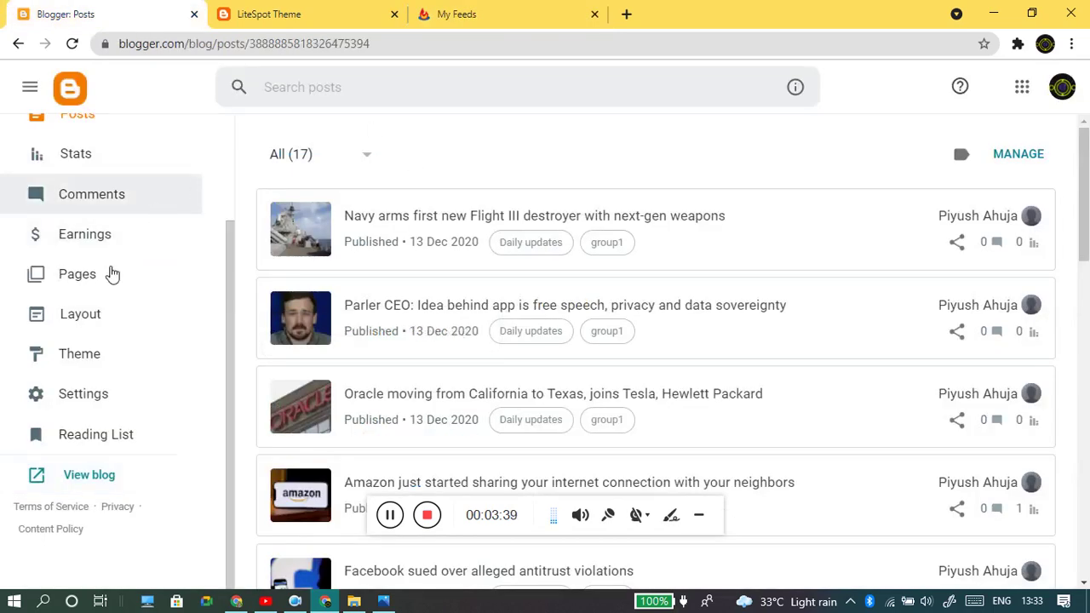
scroll(102, 247, "up", 2)
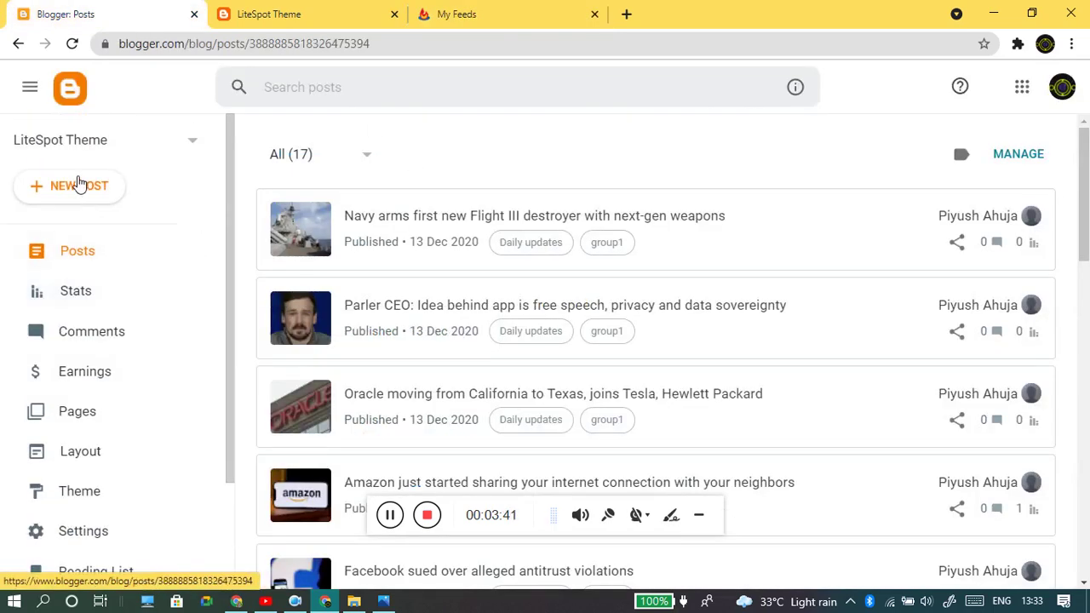
scroll(85, 273, "down", 2)
right_click(96, 475)
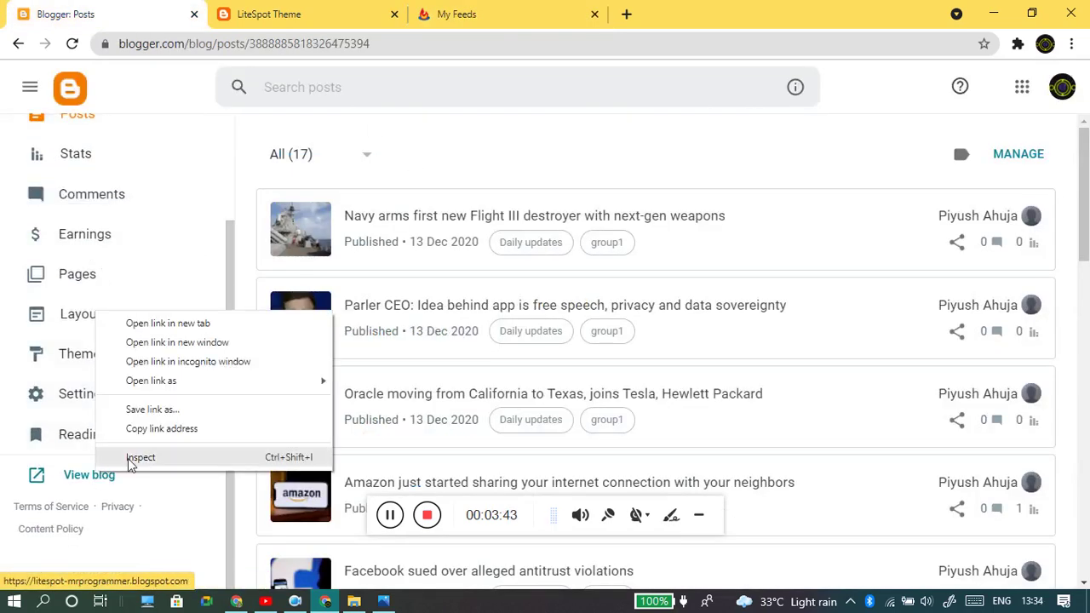
left_click(166, 430)
Paste the LiteSpot blog address into Burn a feed, tick 'I am a podcaster!' and submit
left_click(513, 8)
key("ctrl+f")
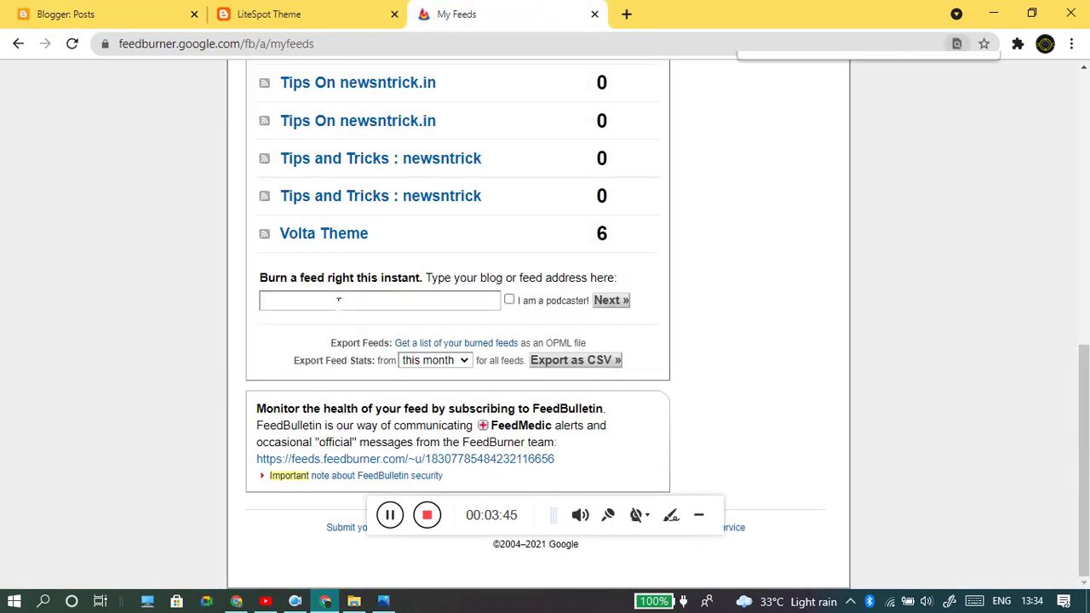
left_click(339, 300)
key("ctrl+v")
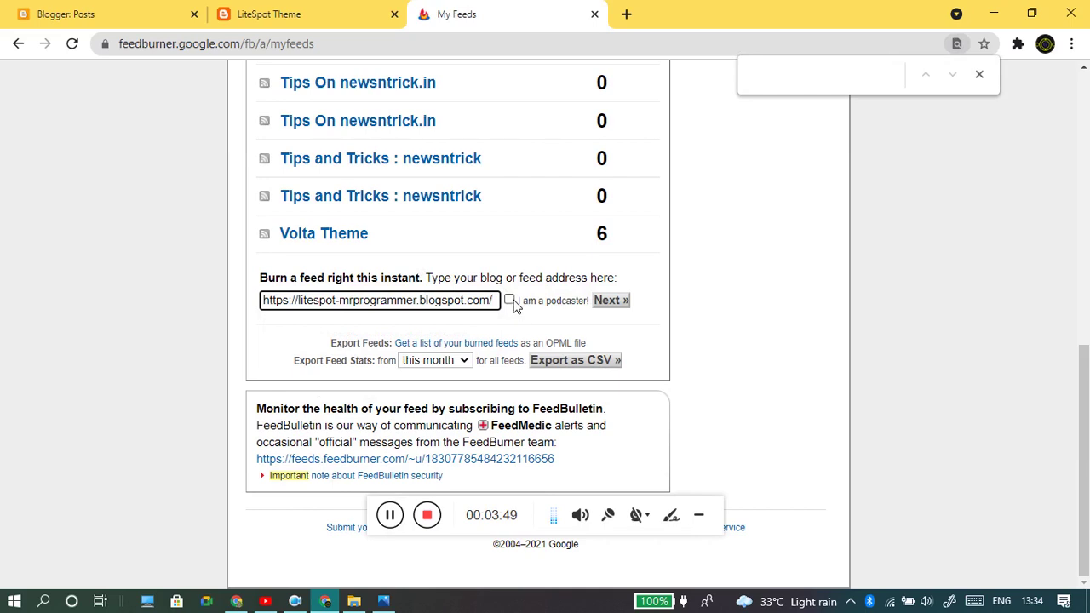
left_click(509, 302)
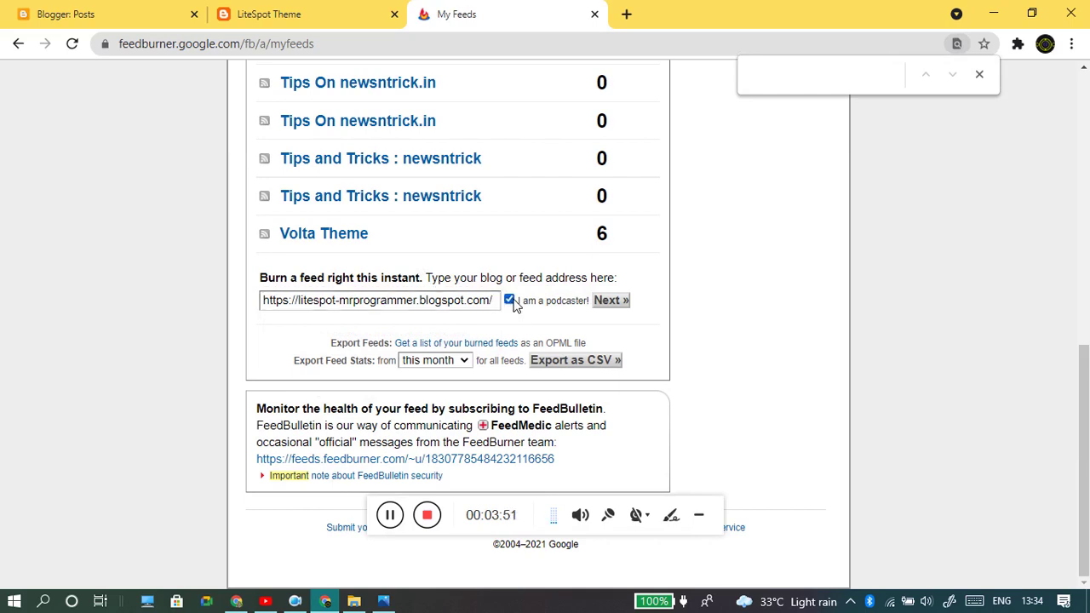
left_click(623, 304)
left_click(979, 75)
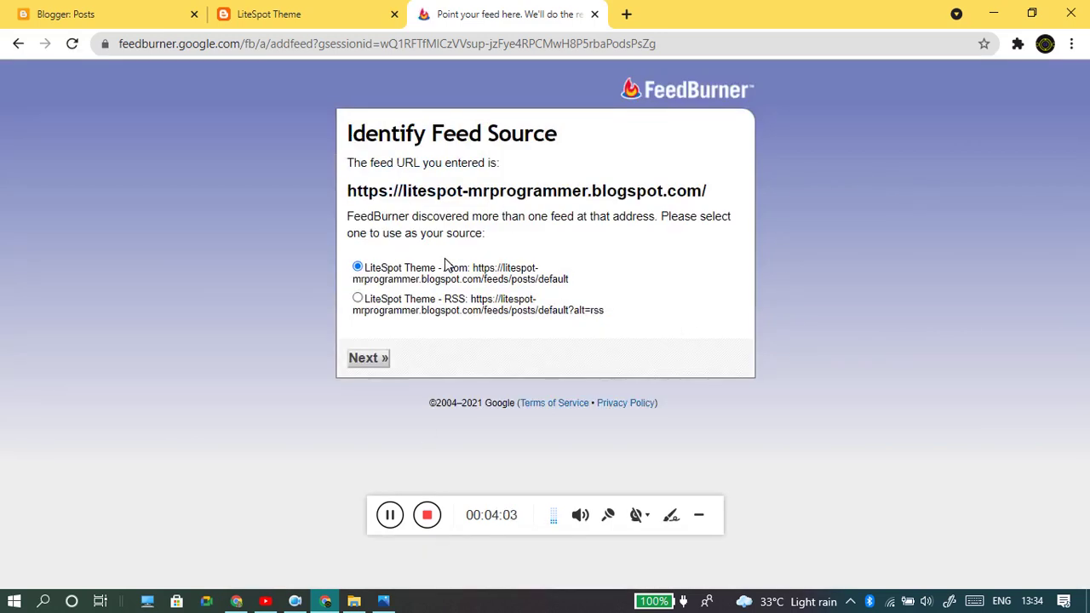
Choose the RSS feed source and submit the feed title and address, which returns an error
left_click(357, 298)
left_click(368, 361)
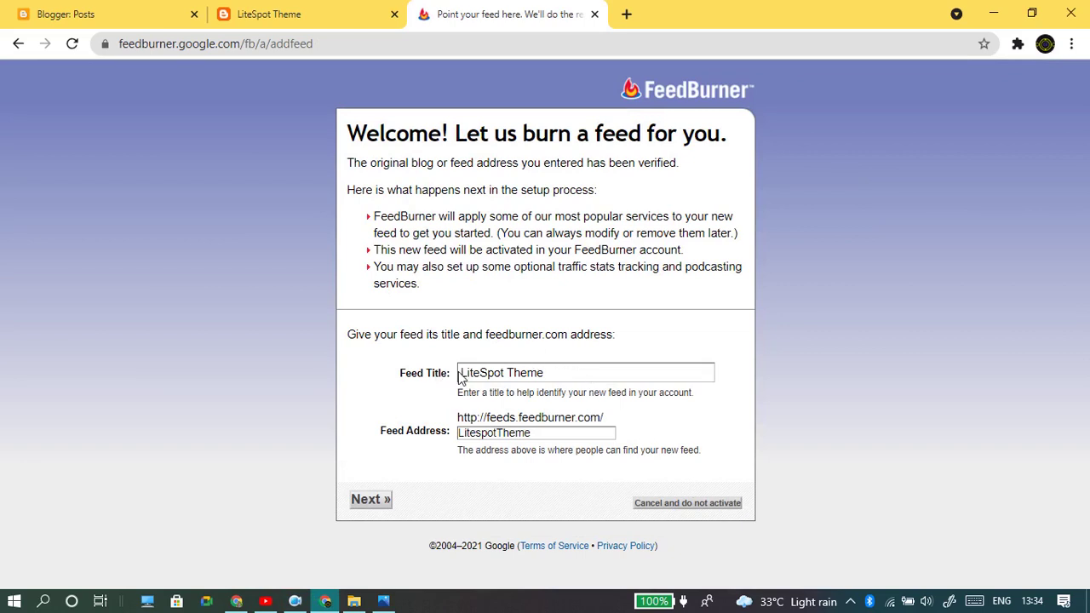
left_click_drag(461, 375, 560, 385)
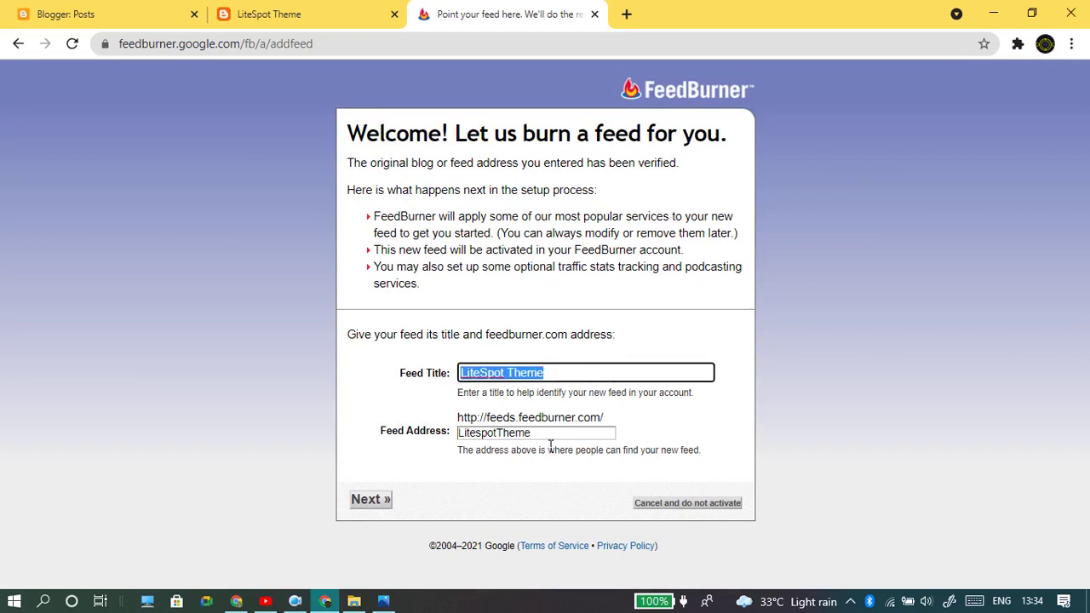
left_click_drag(550, 434, 362, 447)
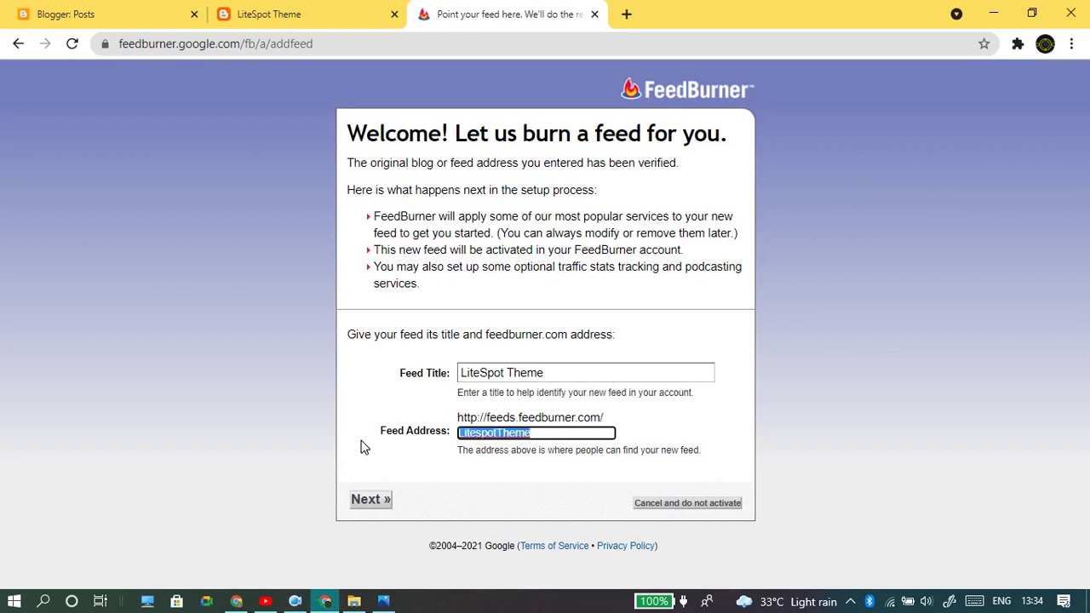
left_click(360, 506)
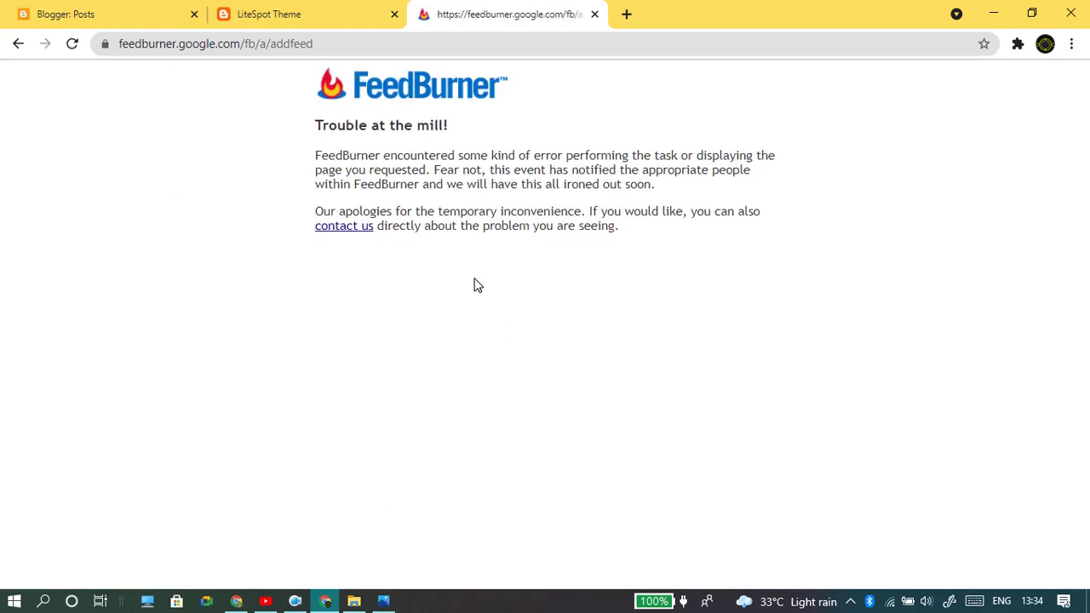
mouse_move(316, 158)
left_mouse_down()
mouse_move(767, 192)
mouse_move(767, 204)
mouse_move(672, 224)
mouse_move(590, 152)
mouse_move(651, 155)
mouse_move(665, 233)
left_mouse_up()
left_click(665, 233)
Go back, append 'imme' to the feed address, and resubmit, getting 'Trouble at the mill!' again
left_click(18, 43)
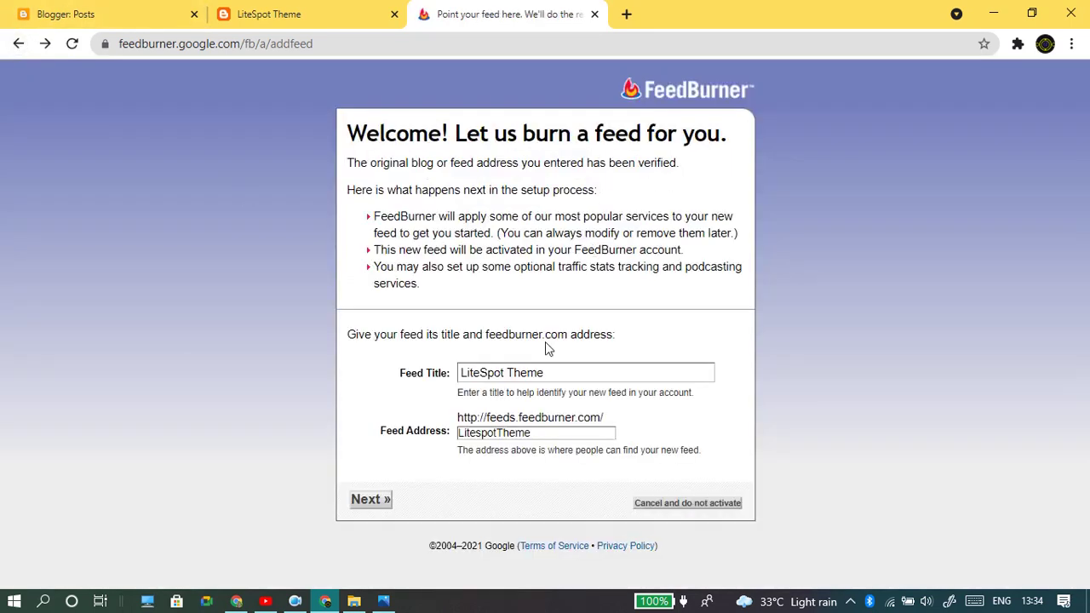
left_click_drag(515, 435, 618, 437)
left_click(610, 435)
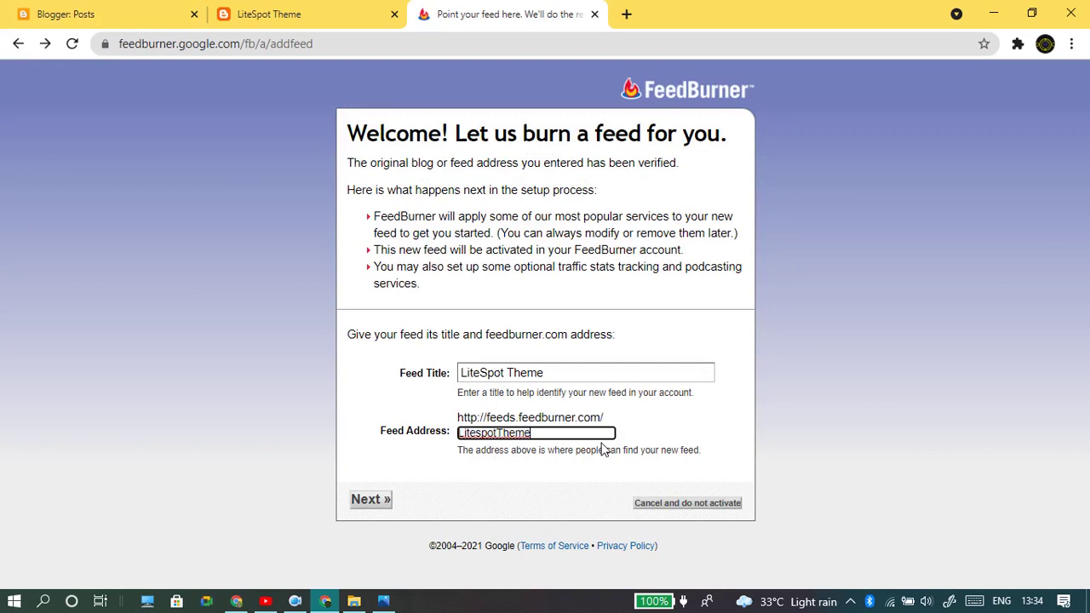
type("i")
type("mmer")
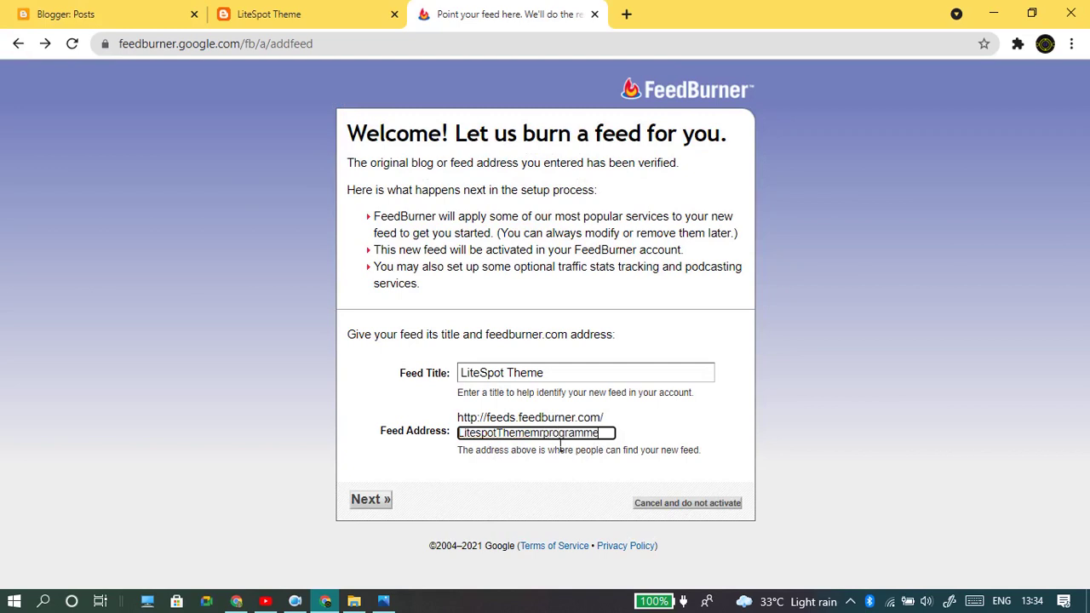
left_click(560, 380)
type("Address")
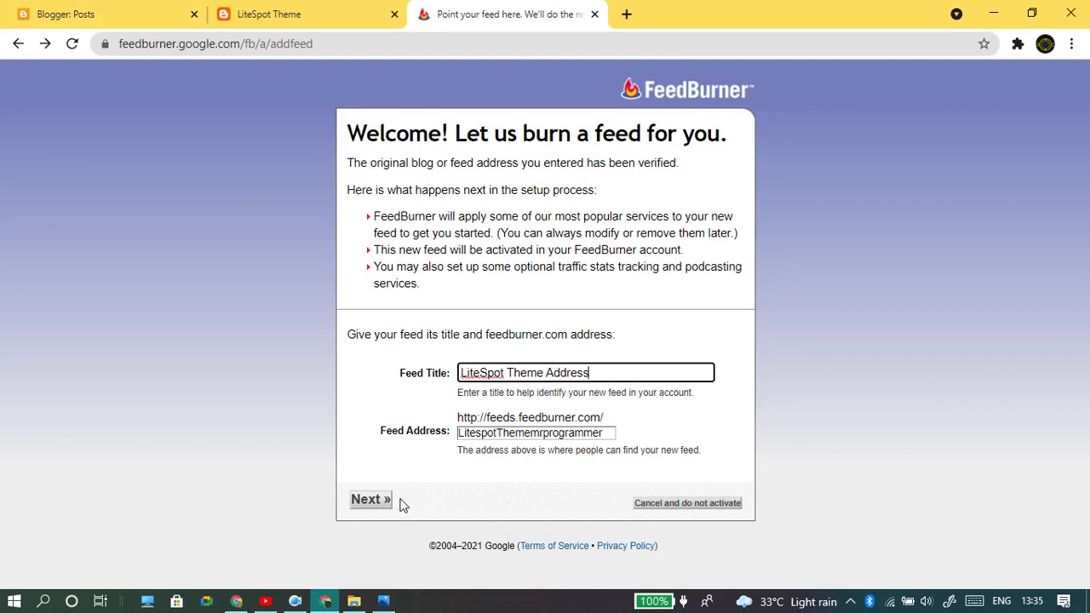
left_click(392, 500)
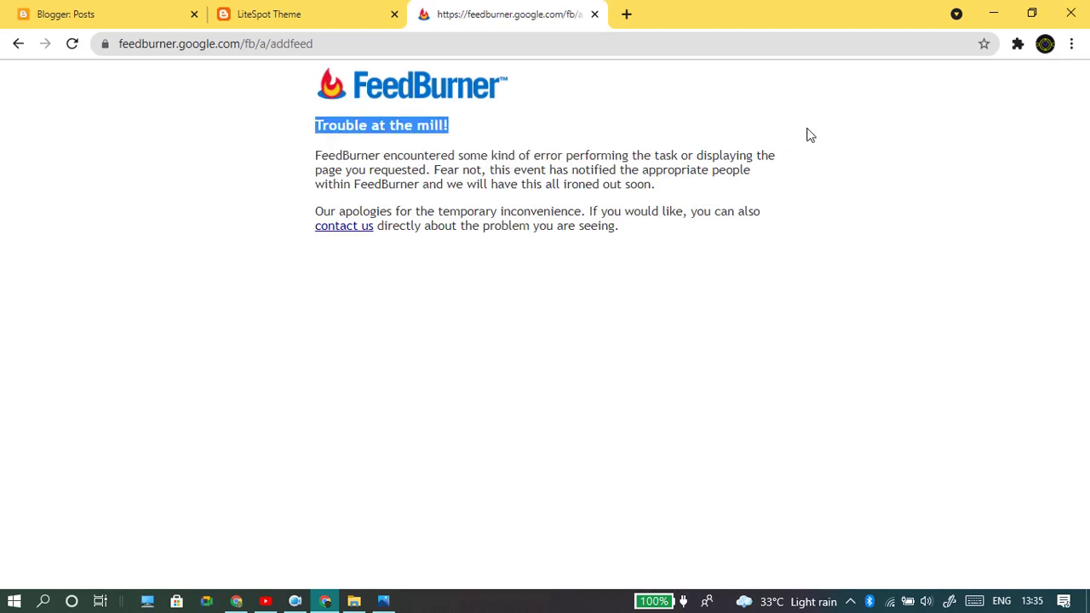
mouse_move(326, 130)
left_mouse_down()
mouse_move(679, 167)
mouse_move(373, 174)
mouse_move(796, 171)
mouse_move(387, 213)
mouse_move(382, 189)
mouse_move(628, 180)
mouse_move(662, 190)
mouse_move(645, 207)
mouse_move(323, 218)
mouse_move(732, 197)
mouse_move(784, 216)
mouse_move(778, 233)
left_mouse_up()
left_click(779, 233)
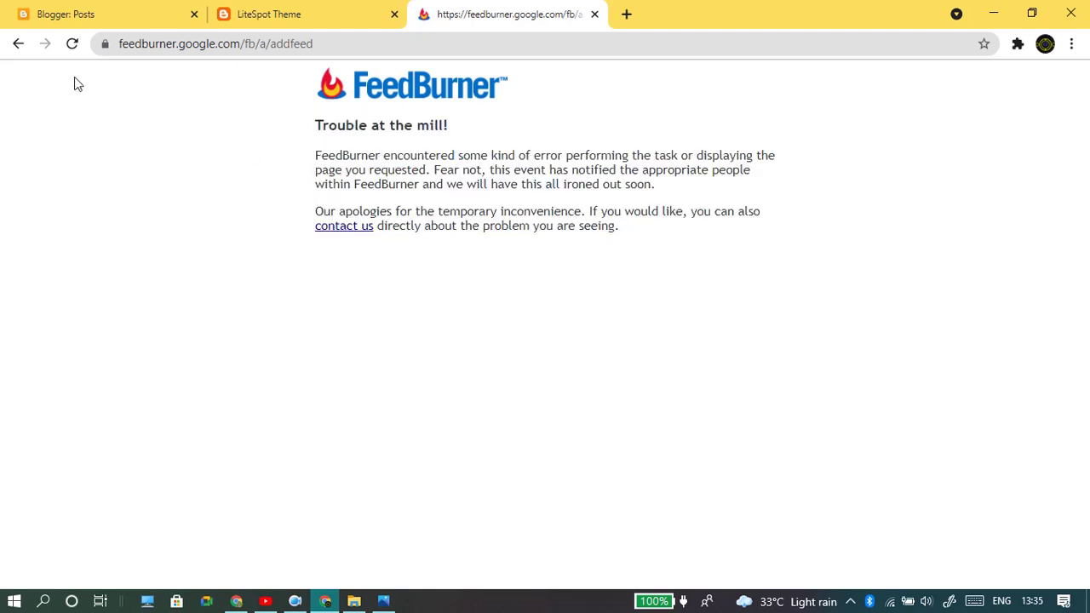
Go back to My Feeds and resubmit the LiteSpot blog address for burning
left_click(20, 44)
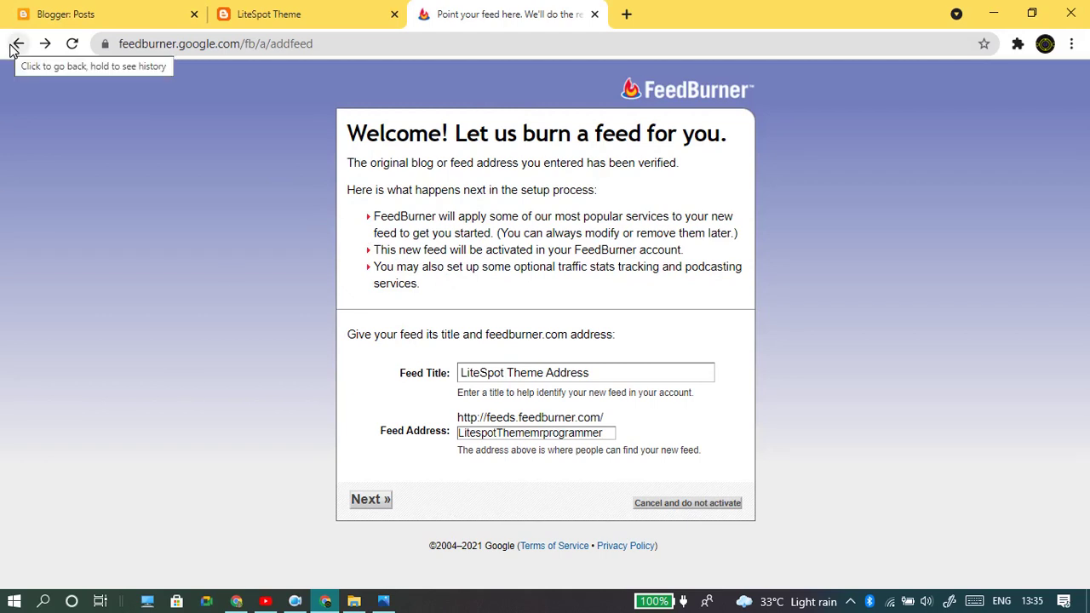
left_click(12, 46)
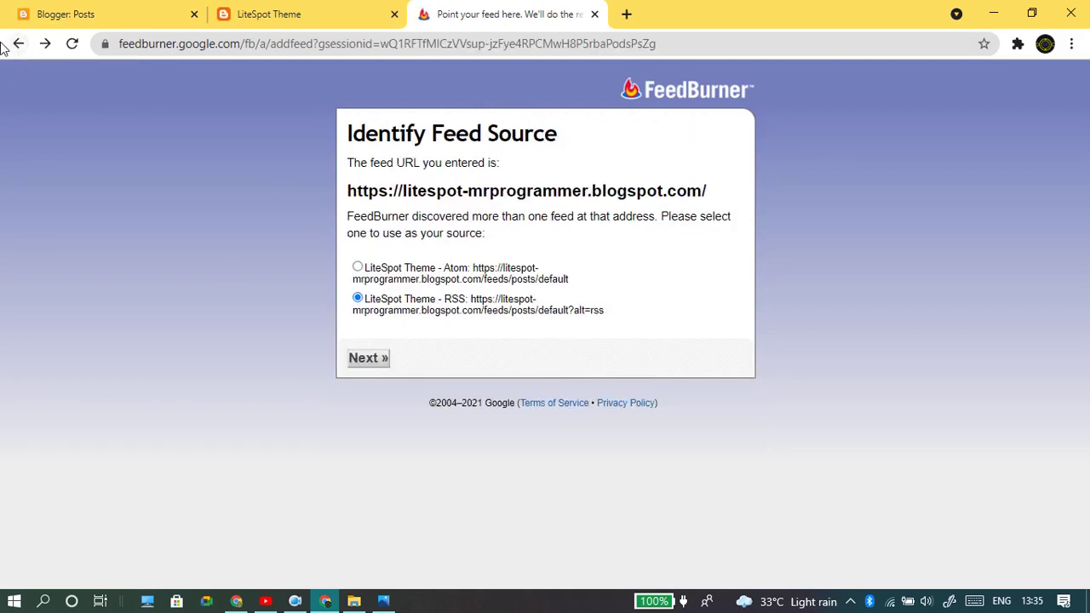
left_click(14, 46)
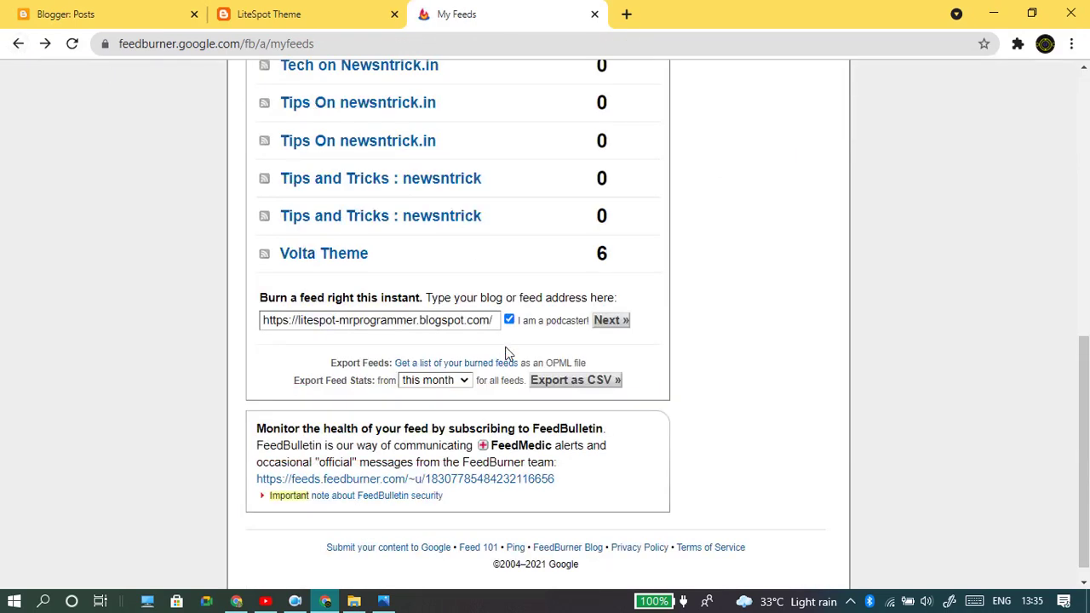
left_click(606, 322)
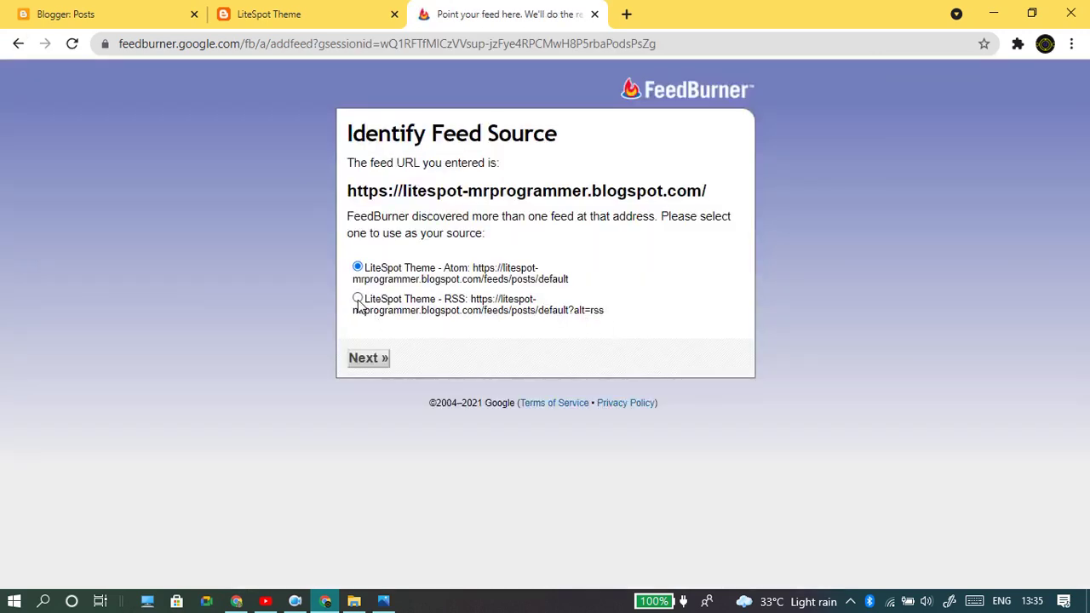
Choose the RSS source and activate the feed with its default title and feeds.feedburner.com/LitespotTheme address
left_click(358, 298)
left_click(368, 361)
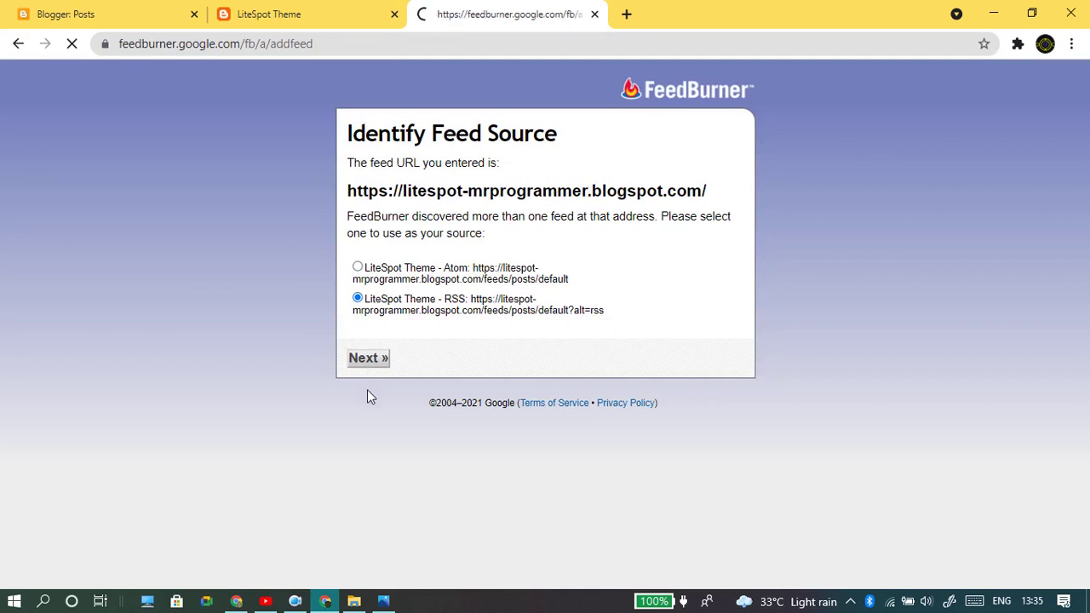
left_click(565, 439)
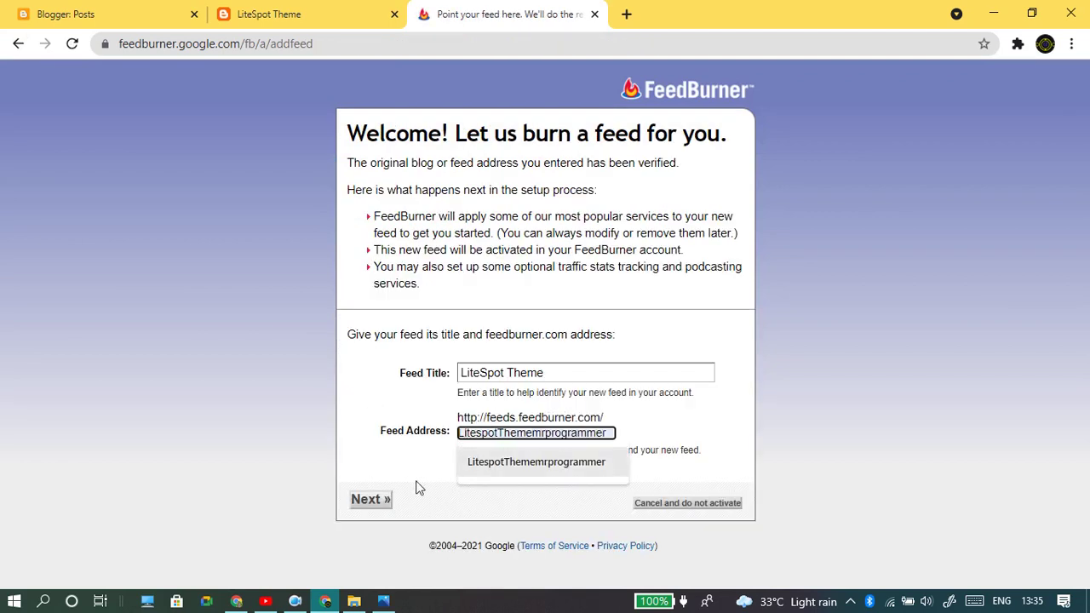
left_click(362, 504)
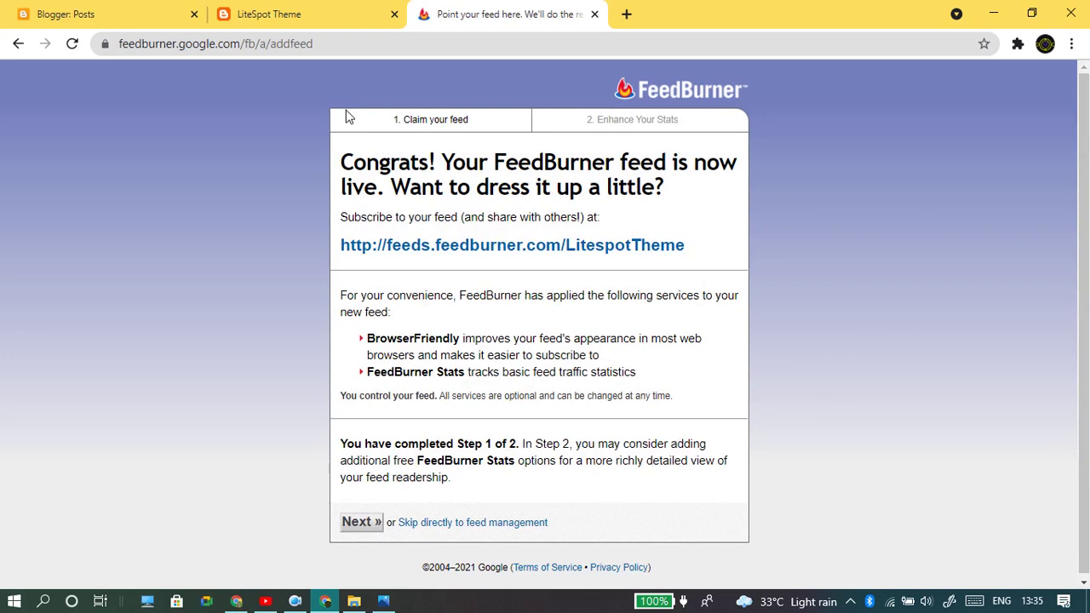
Continue past the Congrats page and finish setup with the default stats tracking
left_click_drag(356, 171, 684, 170)
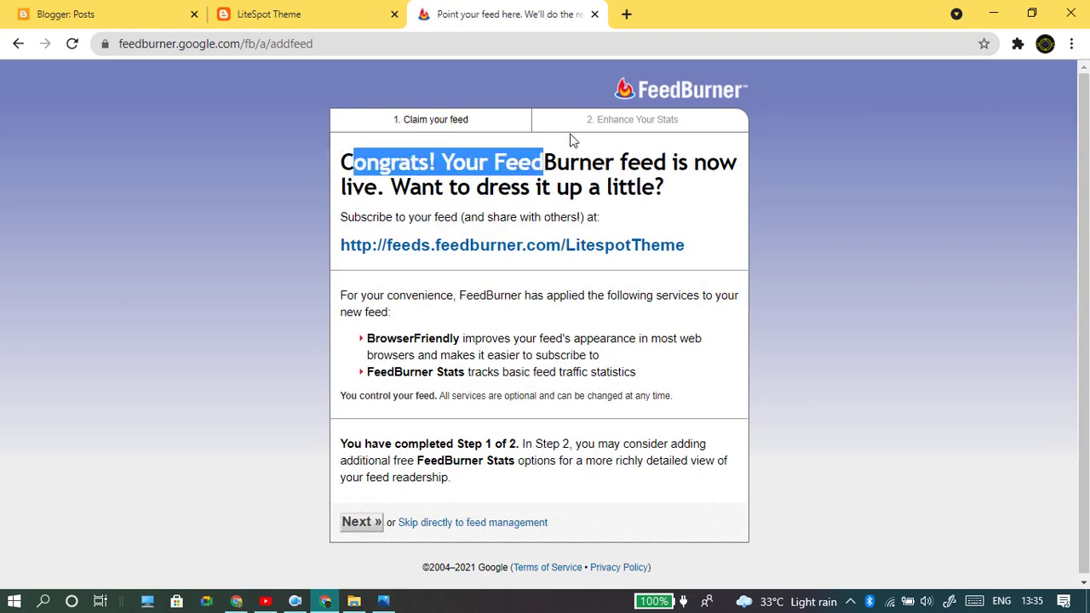
left_click(684, 172)
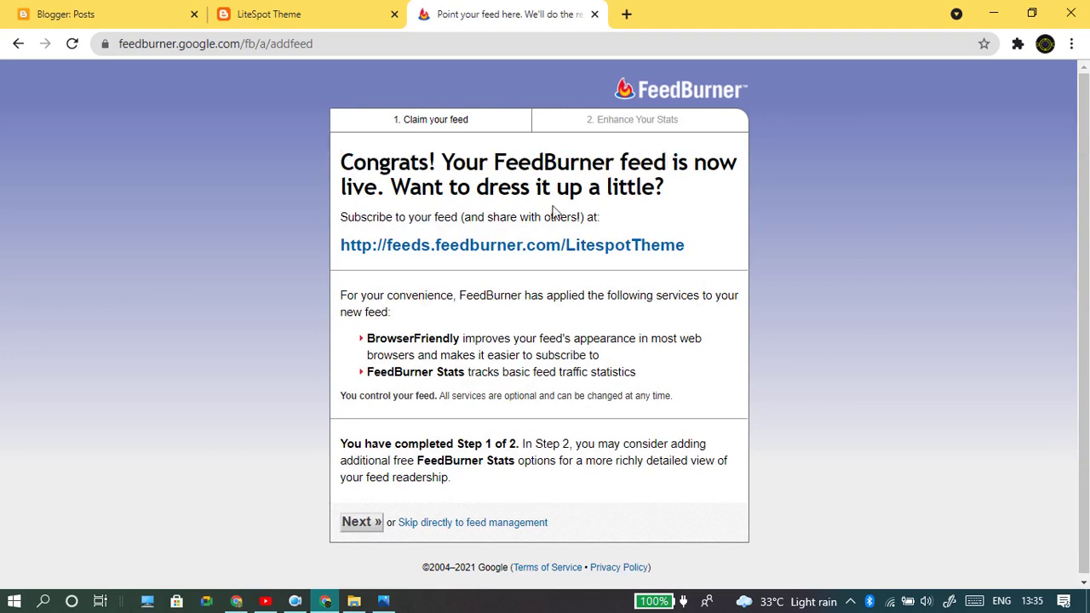
left_click(354, 526)
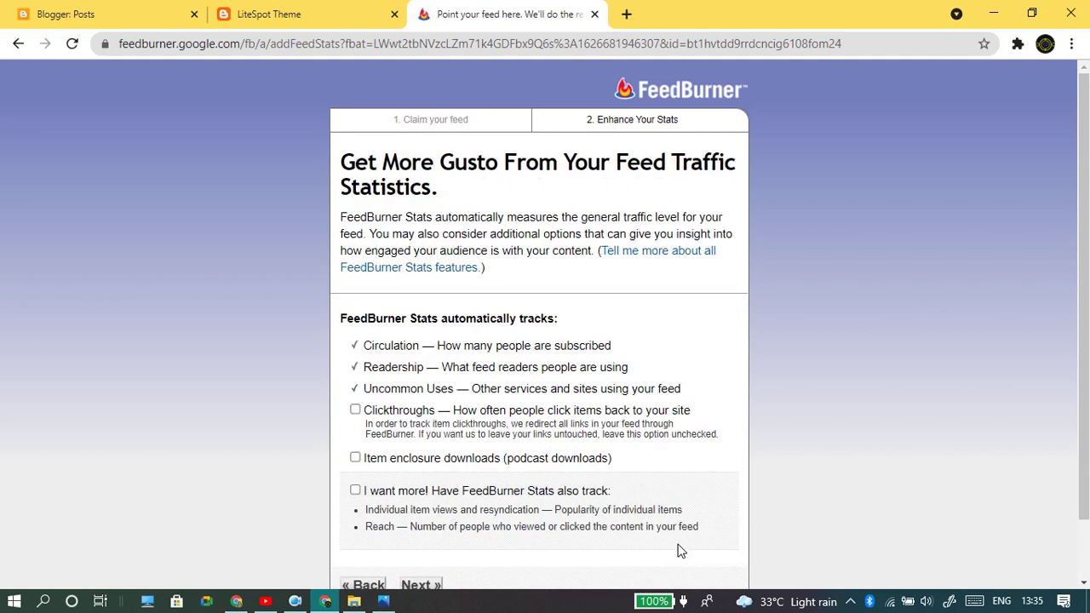
scroll(665, 511, "down", 1)
left_click(417, 521)
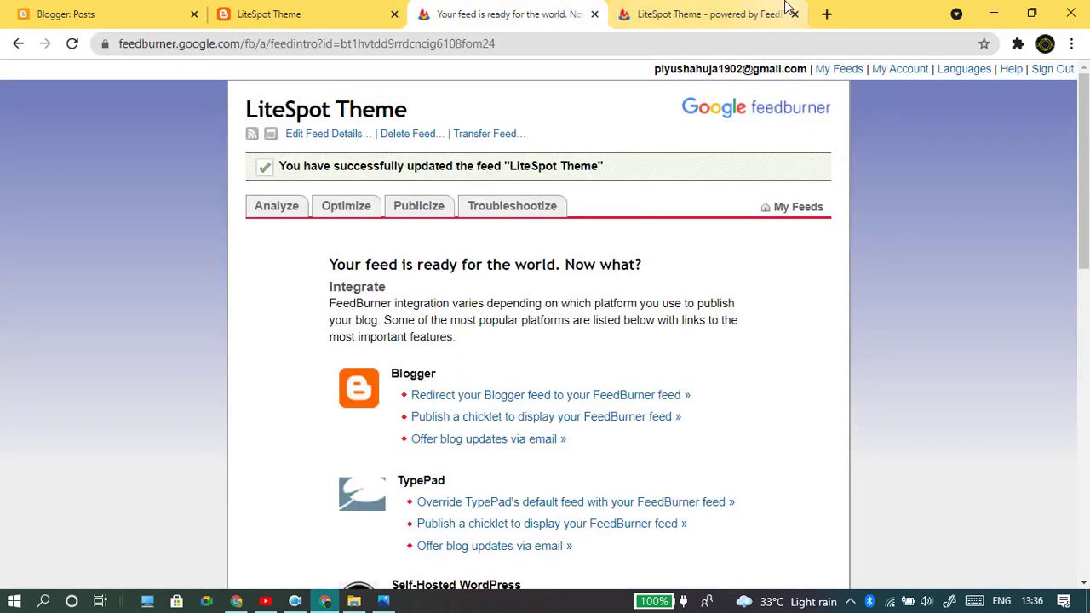
Close the extra feed tab and check the feed's FeedBurner address and original feed URL in its details
left_click(793, 13)
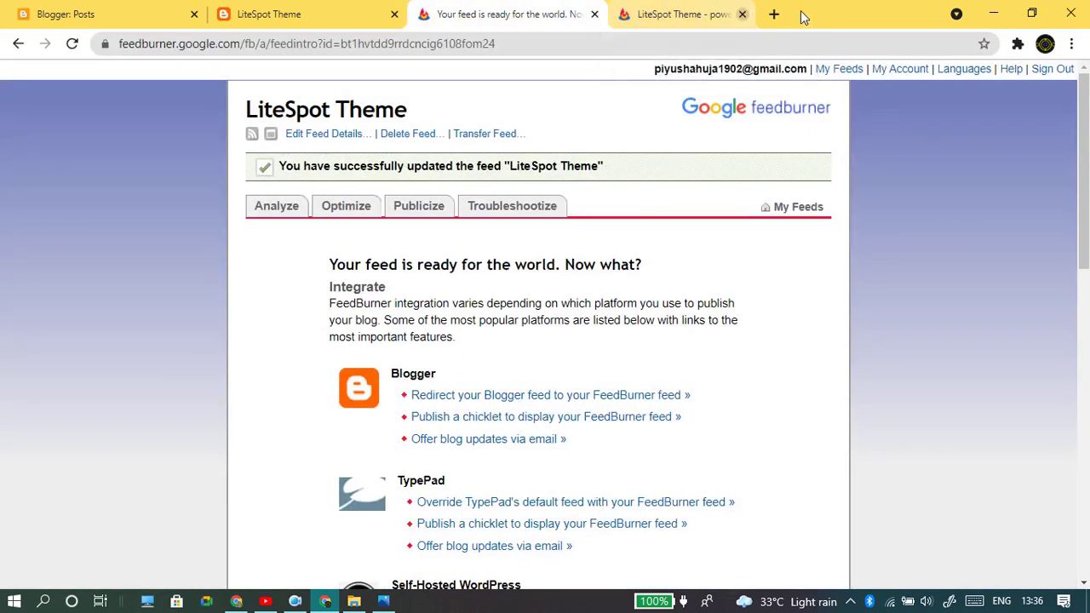
left_click(335, 135)
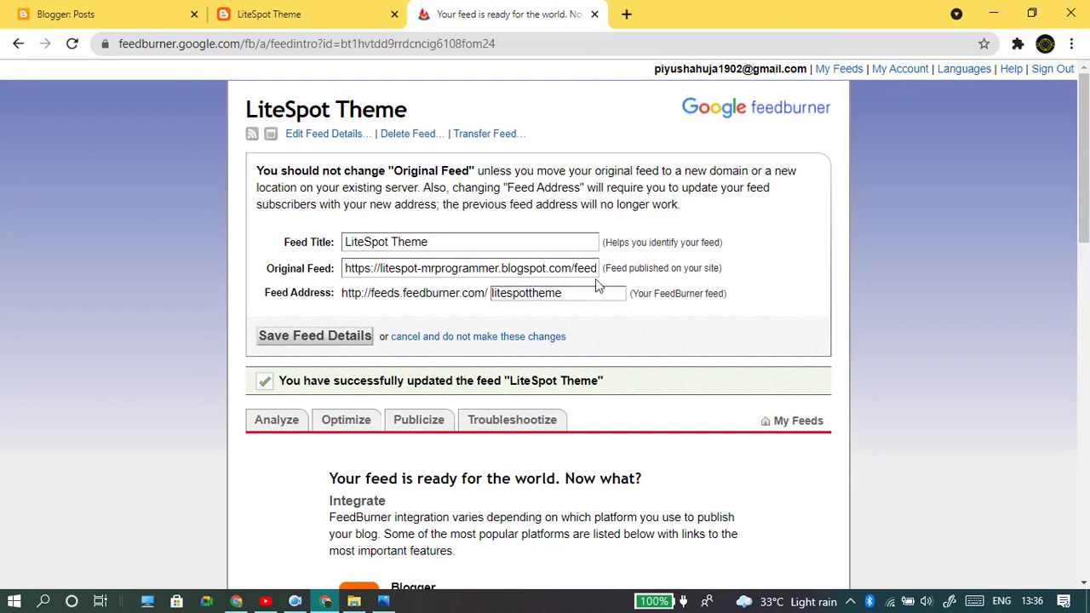
left_click(574, 295)
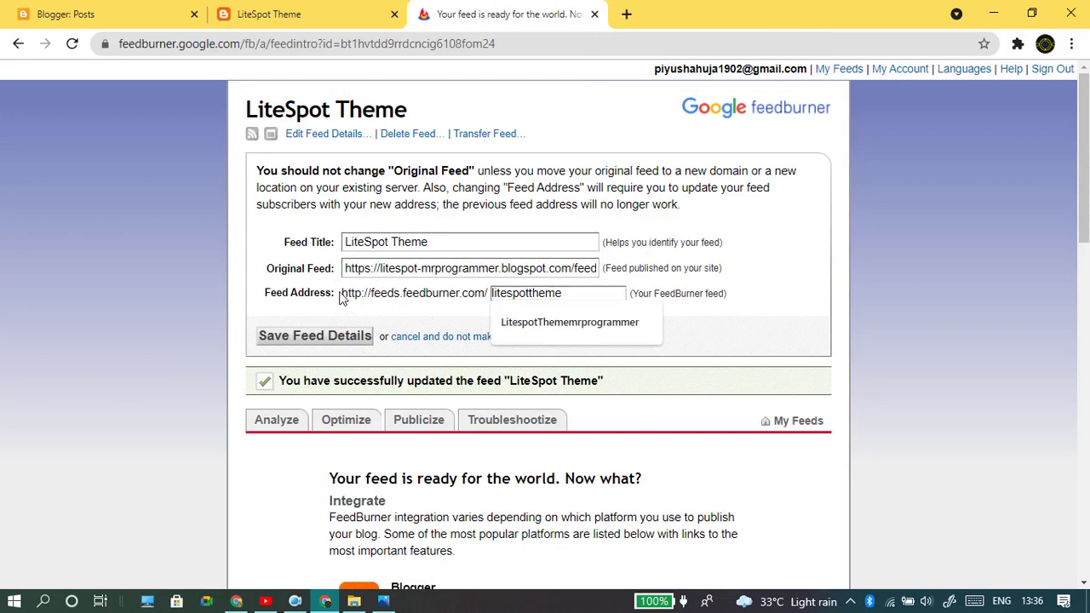
left_click_drag(359, 306, 581, 295)
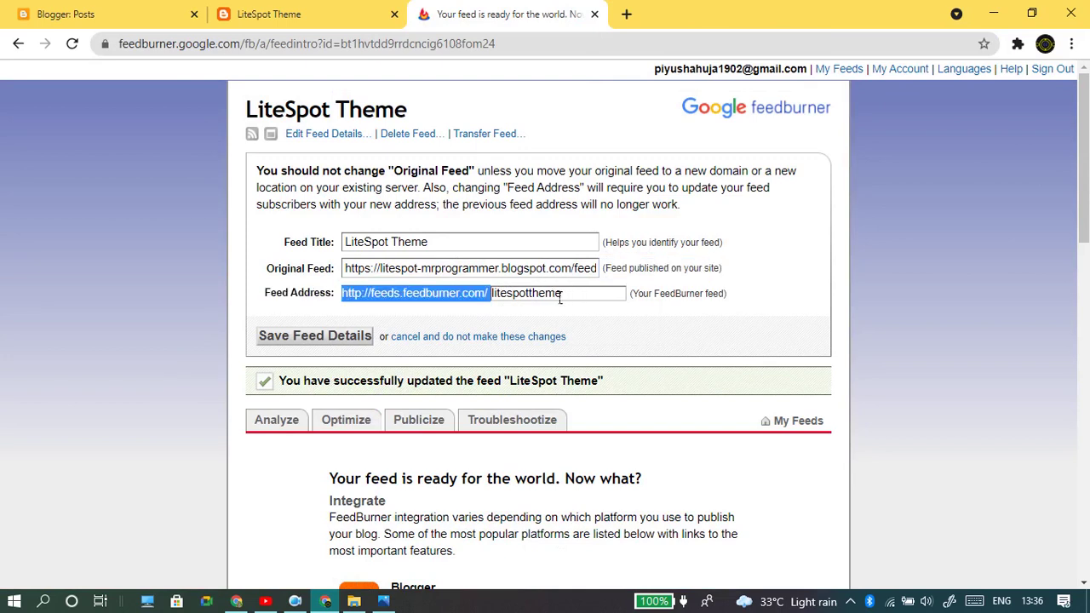
left_click(493, 273)
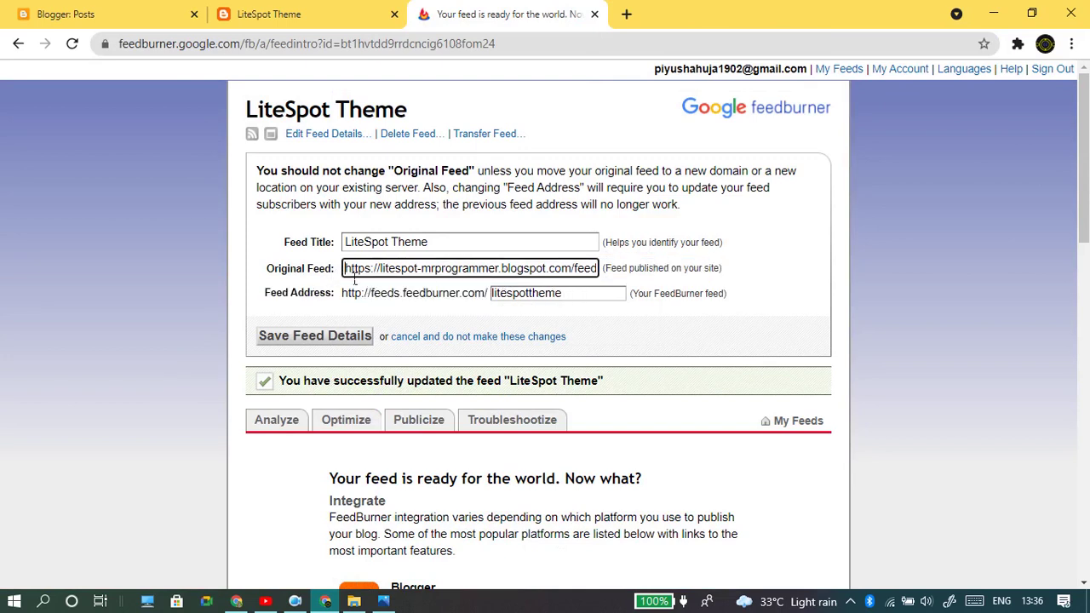
left_click_drag(348, 270, 649, 262)
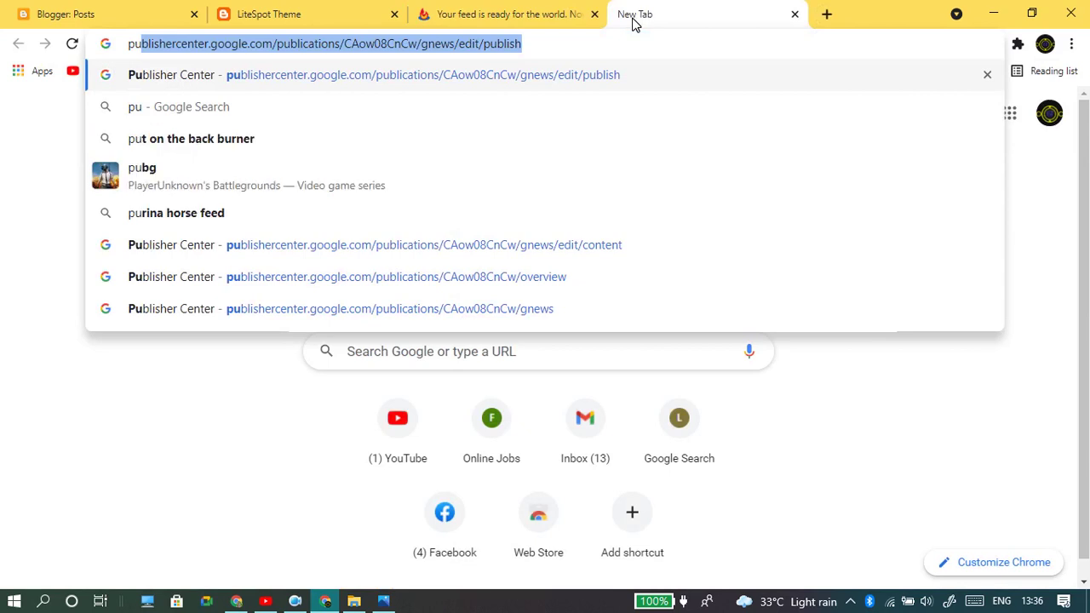
Search for publishercenter.google.com from the new tab to open Publisher Center's publications list
key("Right")
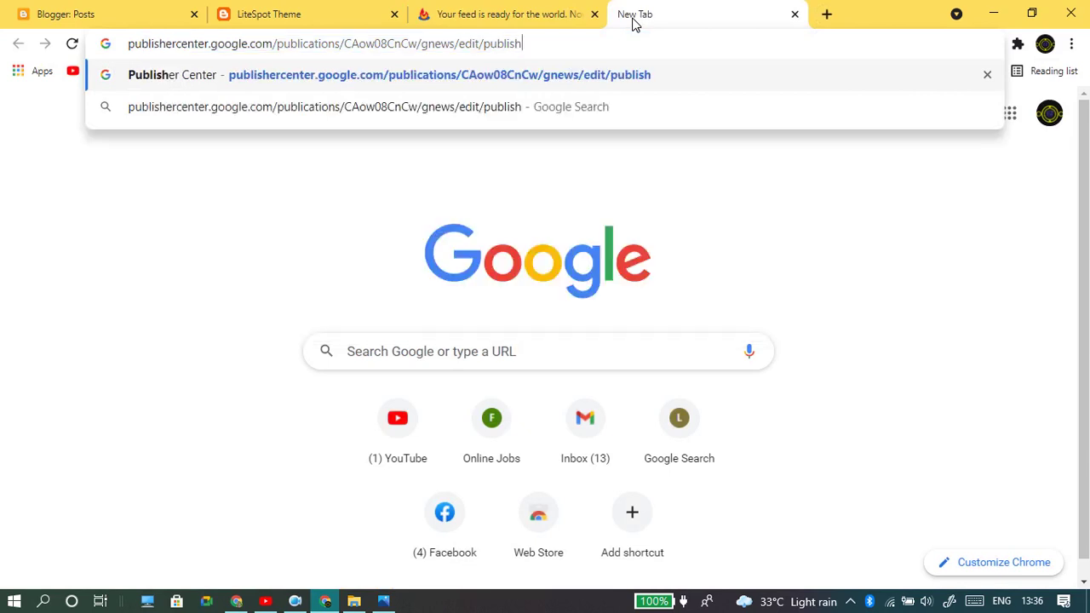
key("BackSpace")
key("BackSpace")
key("BackSpace")
key("BackSpace")
key("BackSpace")
key("BackSpace")
key("BackSpace")
key("BackSpace")
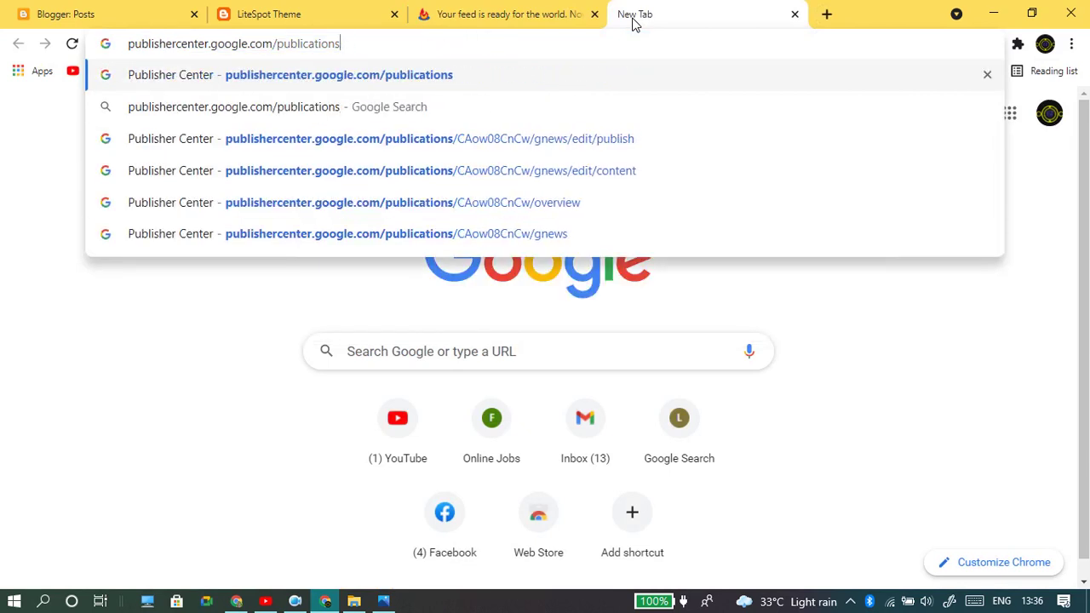
key("BackSpace")
key("BackSpace")
key("BackSpace")
key("BackSpace")
key("BackSpace")
key("BackSpace")
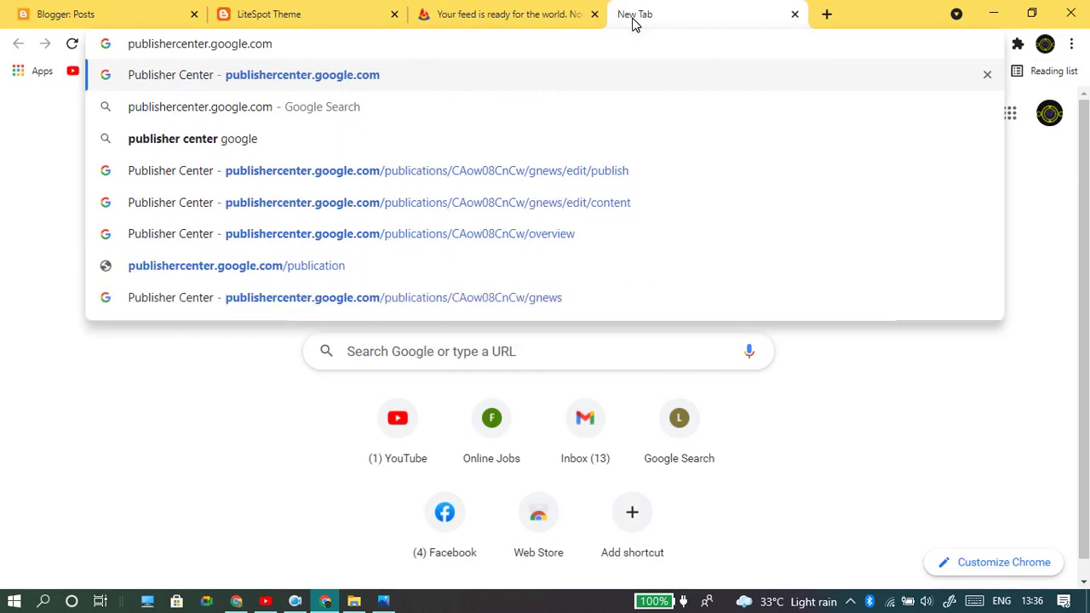
key("Down")
key("Down")
key("Return")
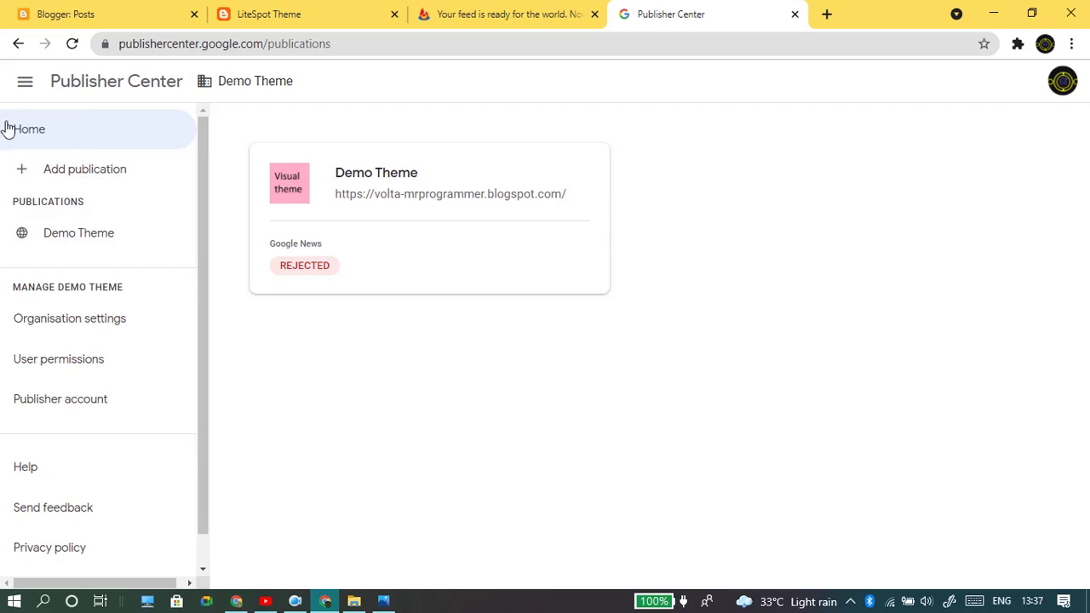
Open a new publication form and choose India as its location
left_click(79, 178)
left_click(609, 278)
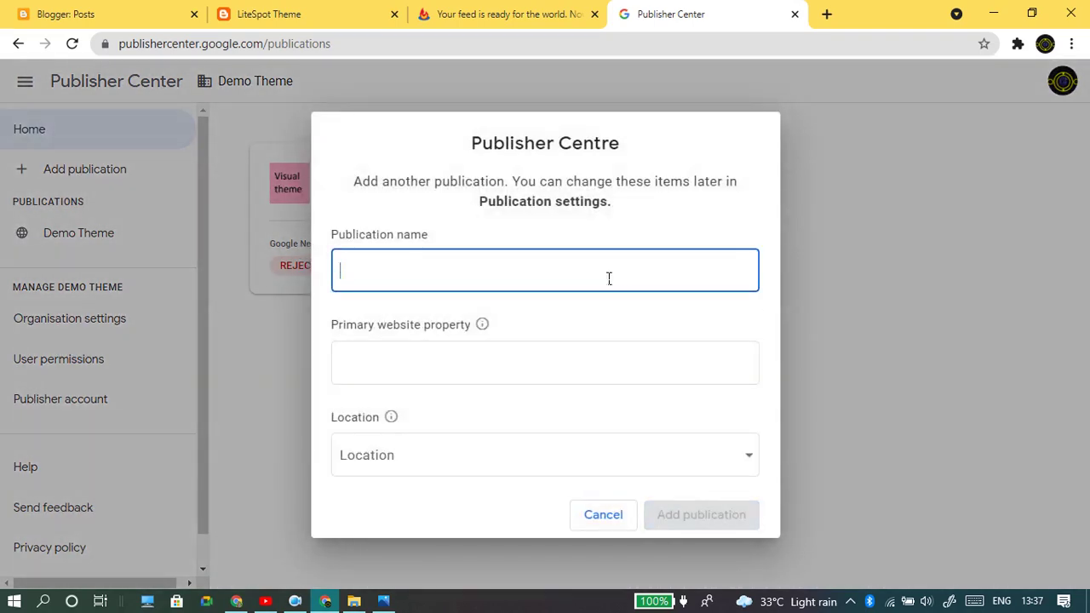
left_click(542, 371)
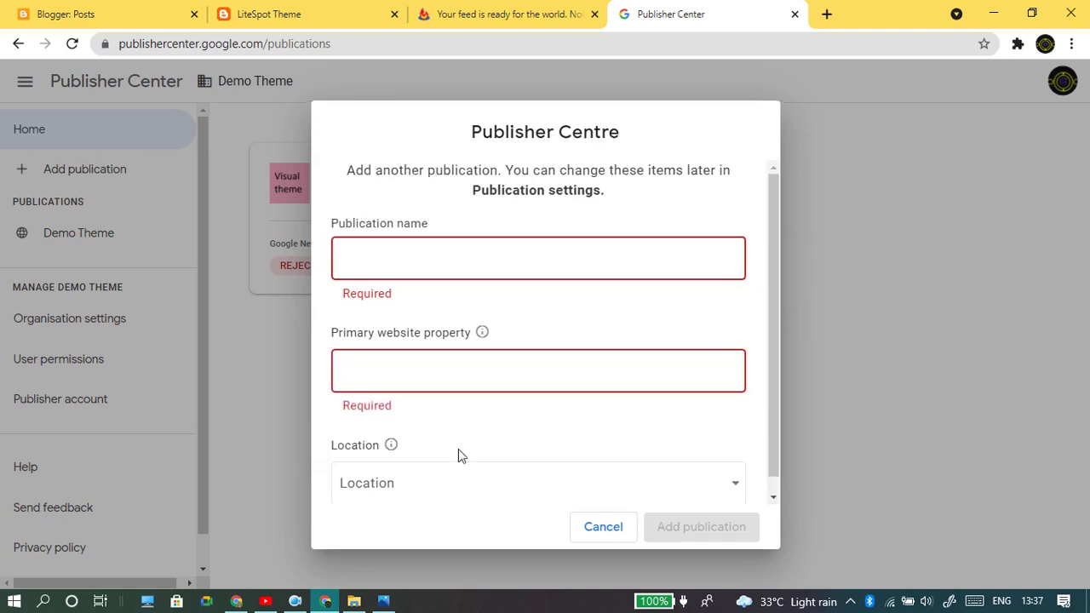
left_click(533, 472)
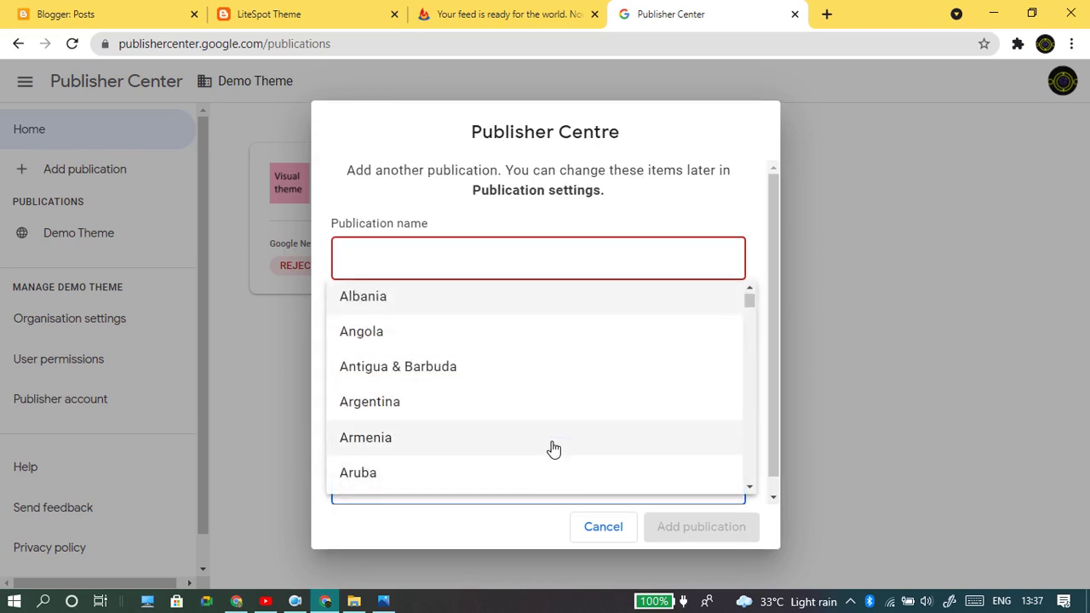
scroll(550, 448, "down", 8)
scroll(553, 449, "down", 5)
scroll(555, 449, "down", 4)
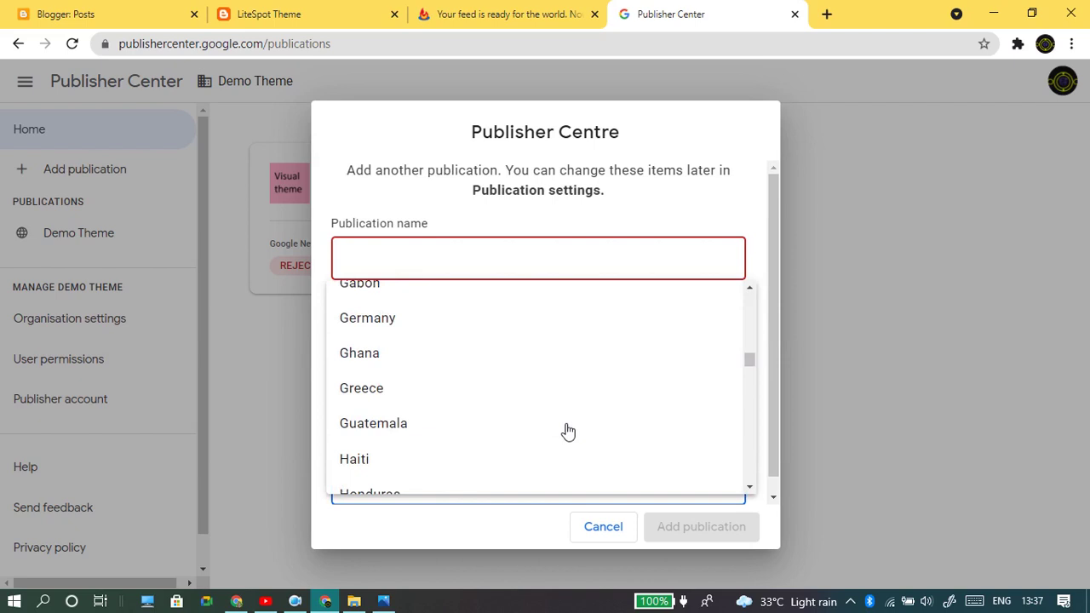
scroll(565, 433, "down", 1)
scroll(482, 438, "down", 3)
scroll(424, 435, "down", 1)
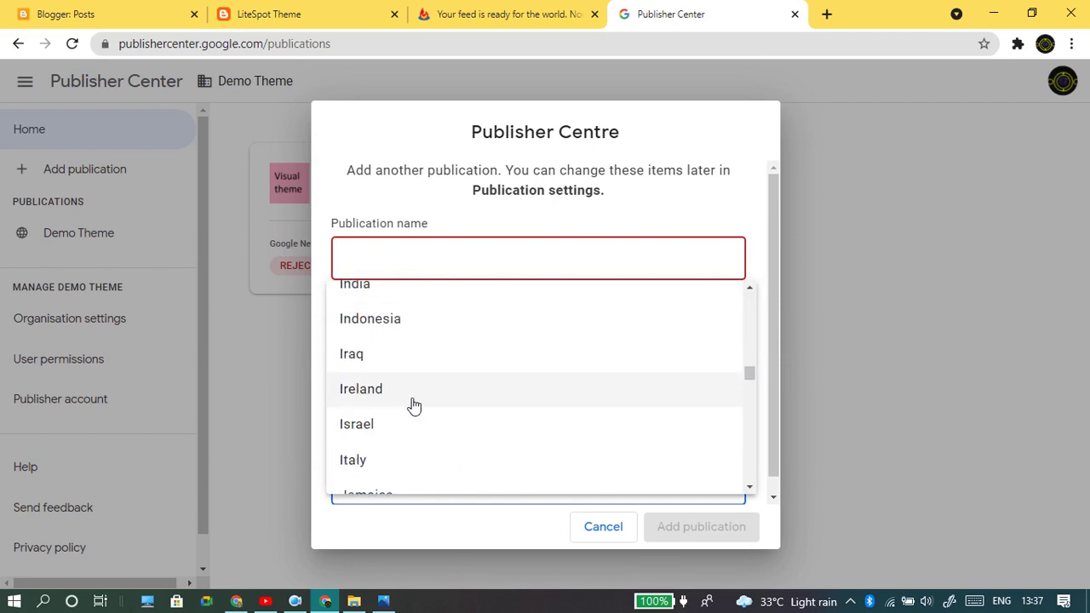
left_click(400, 297)
left_click(505, 267)
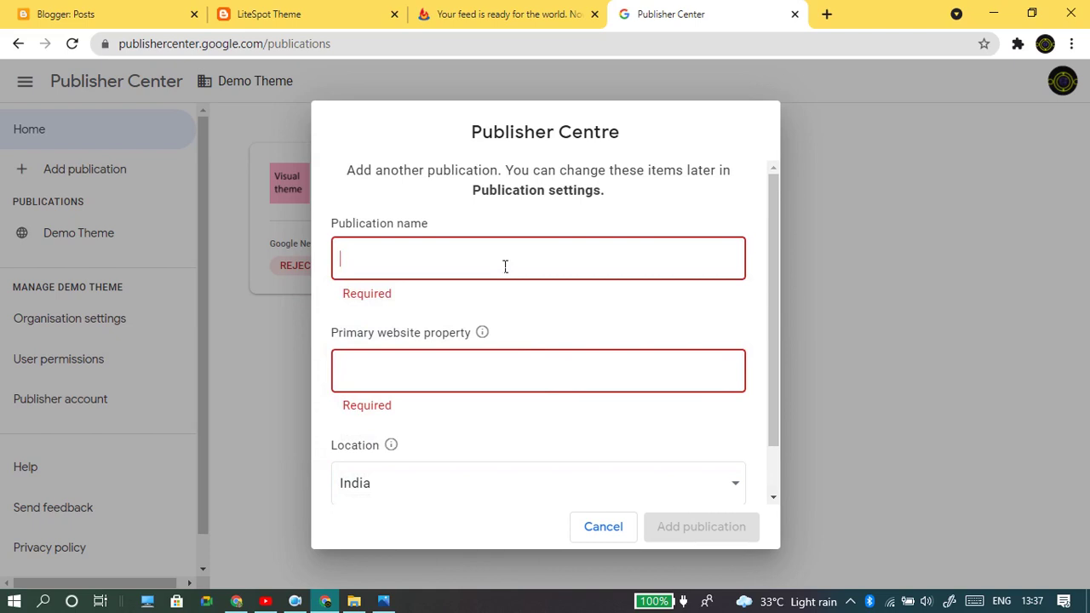
Enter the publication name Litespot Theme
type("Litespot")
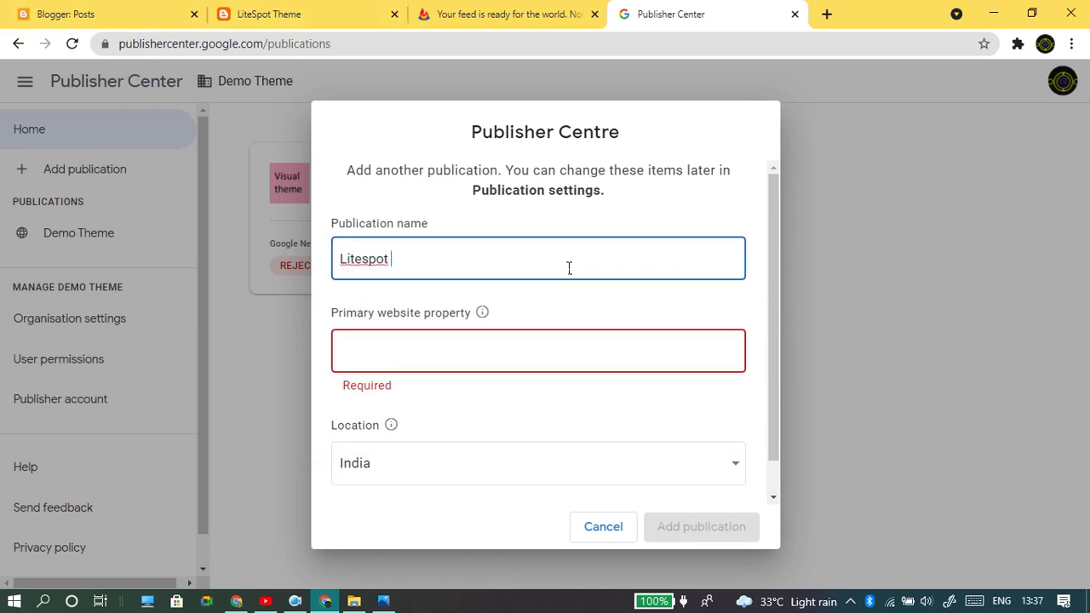
type("he")
key("BackSpace")
type("me")
left_click(507, 366)
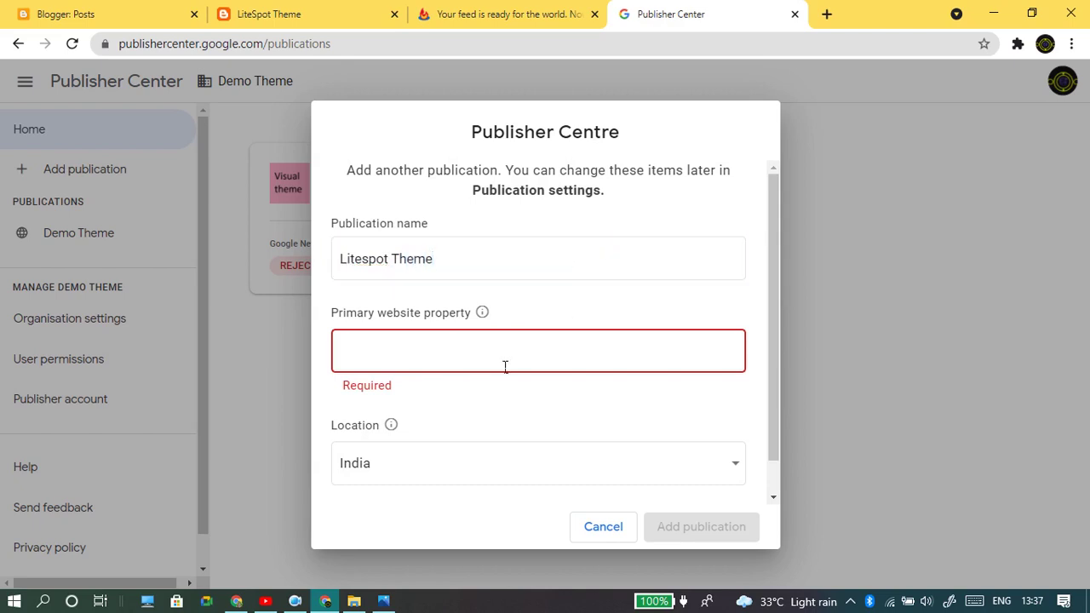
Paste the blog URL litespot-mrprogrammer.blogspot.com as the website, certify India, and add the publication
left_click(273, 11)
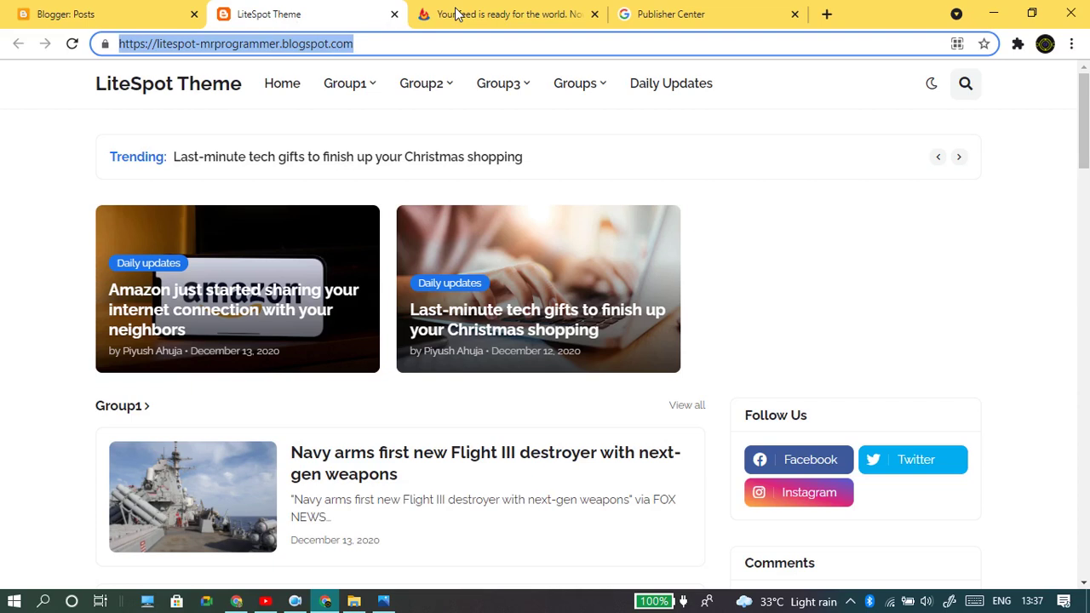
key("ctrl+c")
left_click(626, 13)
key("ctrl+v")
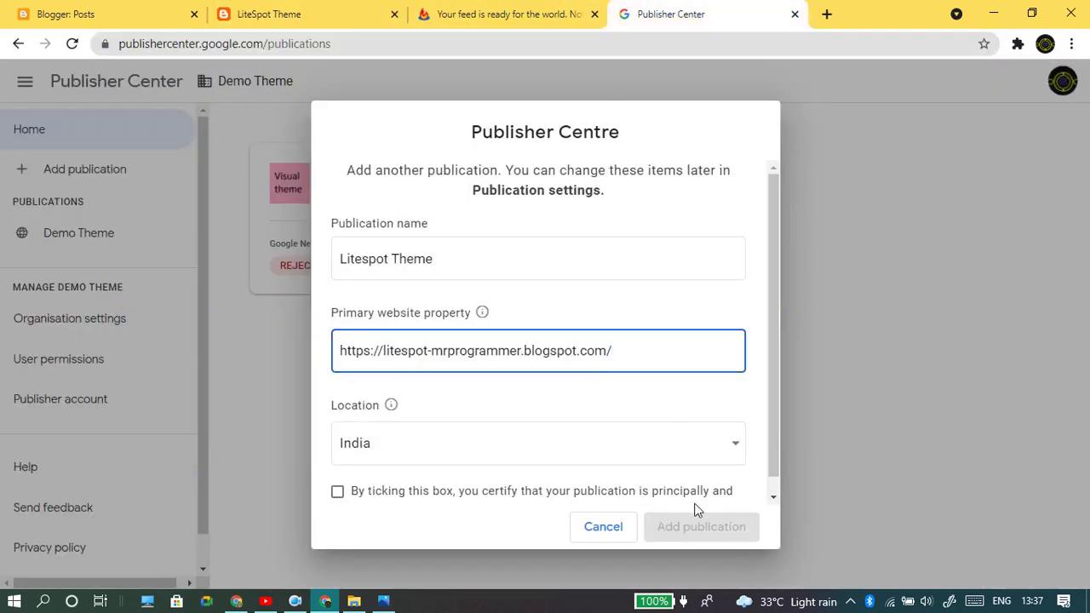
scroll(528, 425, "down", 1)
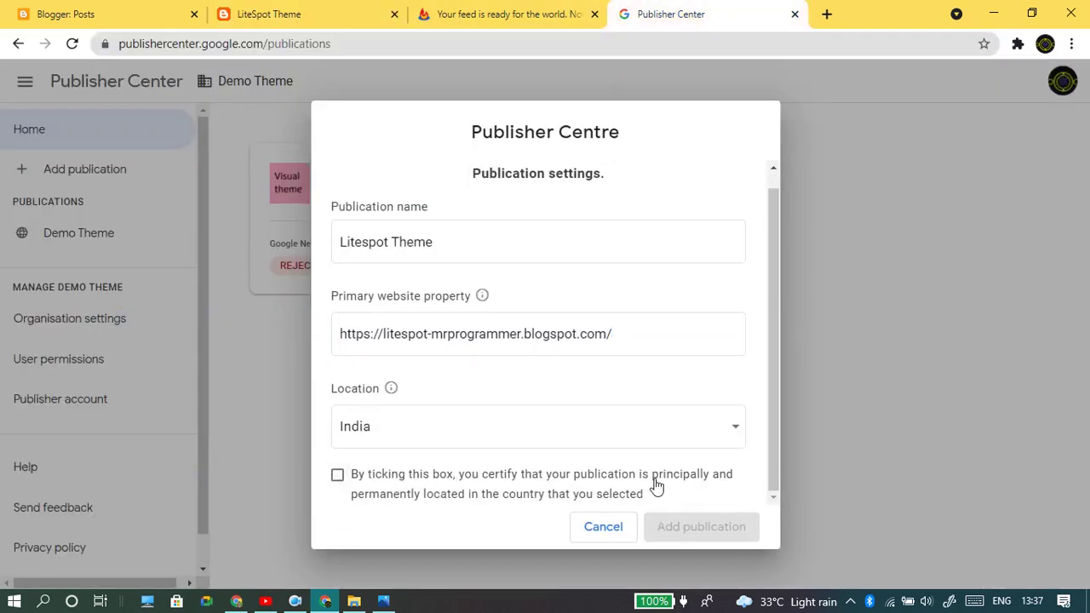
left_click(337, 476)
left_click(716, 527)
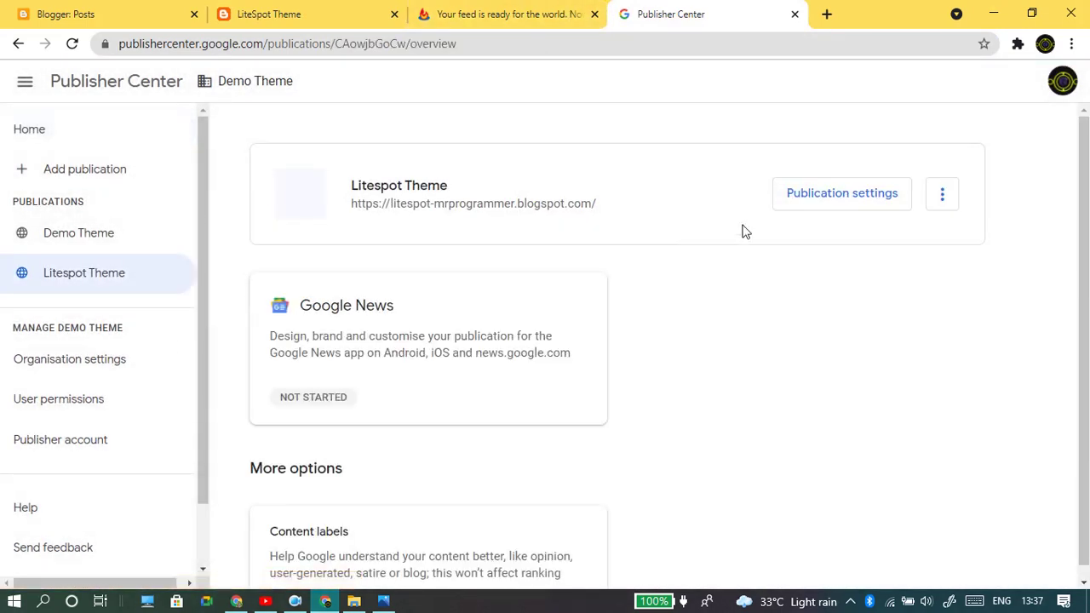
Open Litespot Theme's Google News settings for editing
left_click(322, 332)
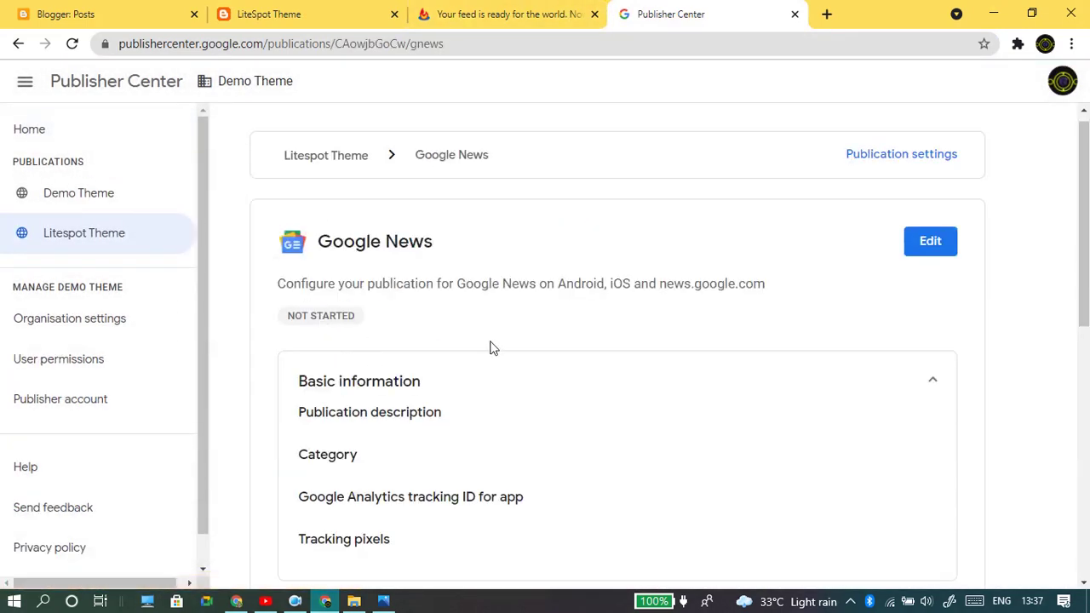
scroll(550, 318, "down", 3)
scroll(551, 319, "up", 3)
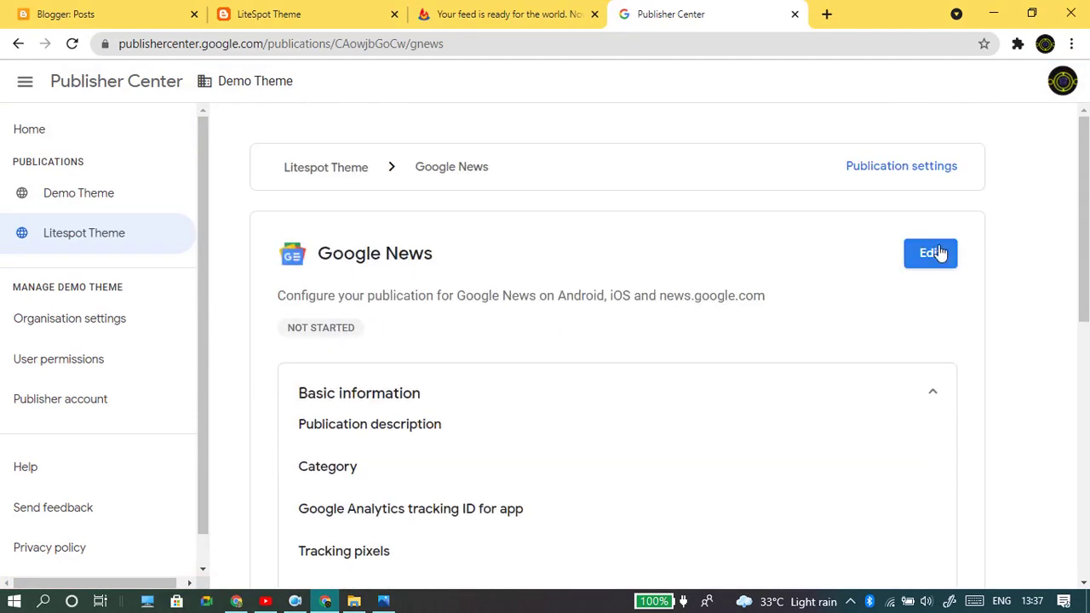
left_click(937, 253)
scroll(610, 268, "down", 3)
scroll(230, 365, "up", 3)
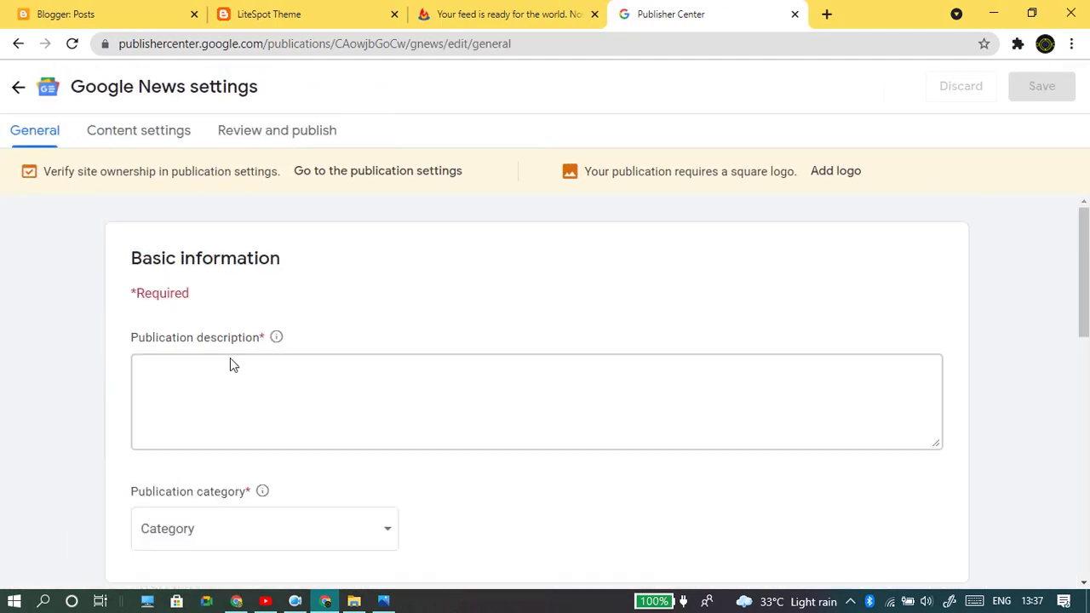
Type the description 'My website is about blogger themes'
left_click(209, 368)
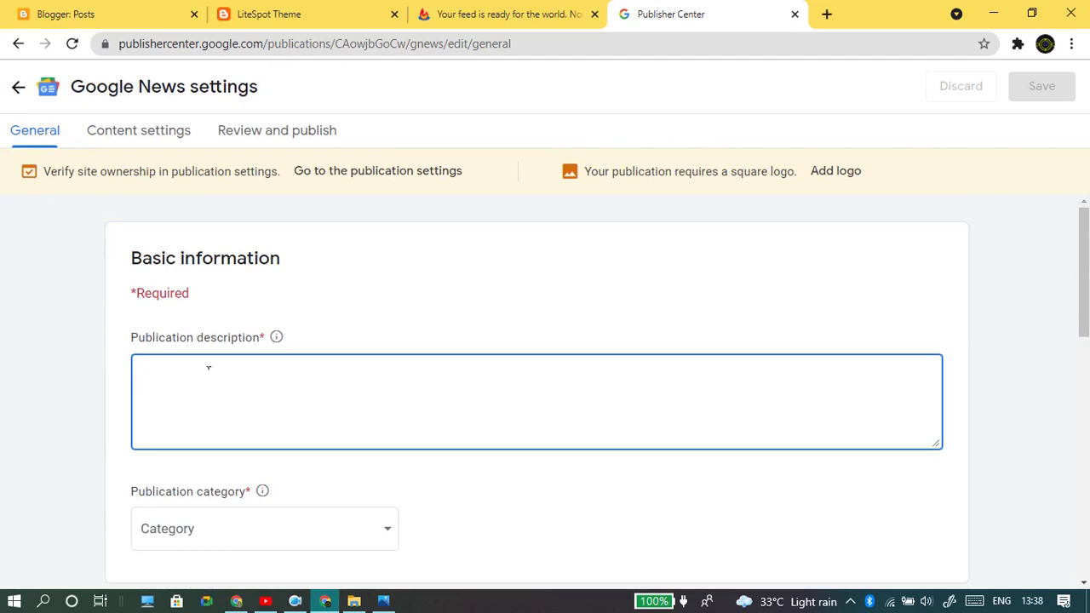
type("My w")
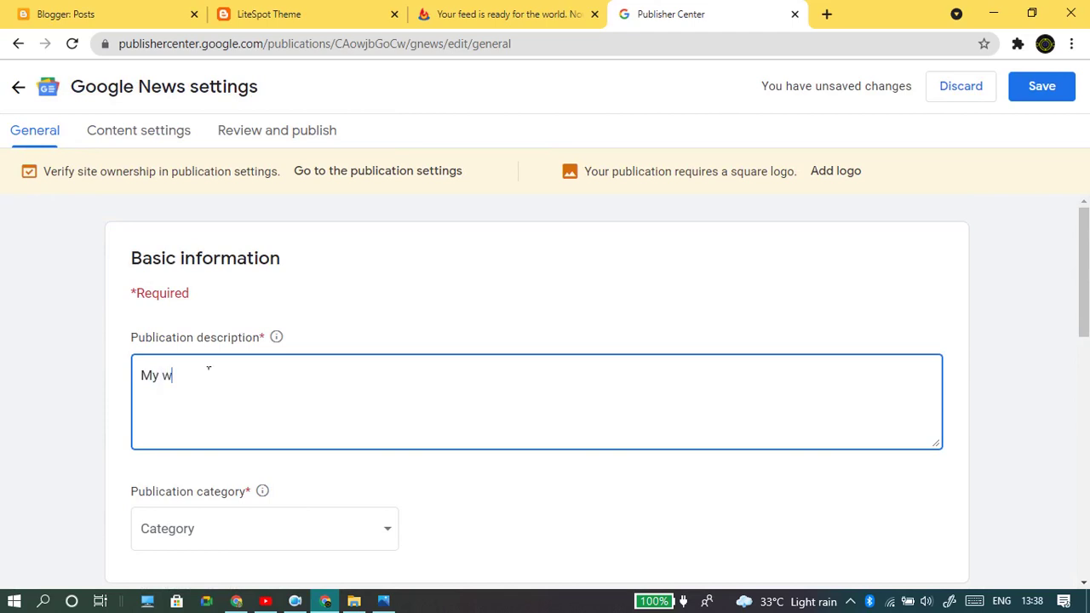
type("v")
type("te is about b")
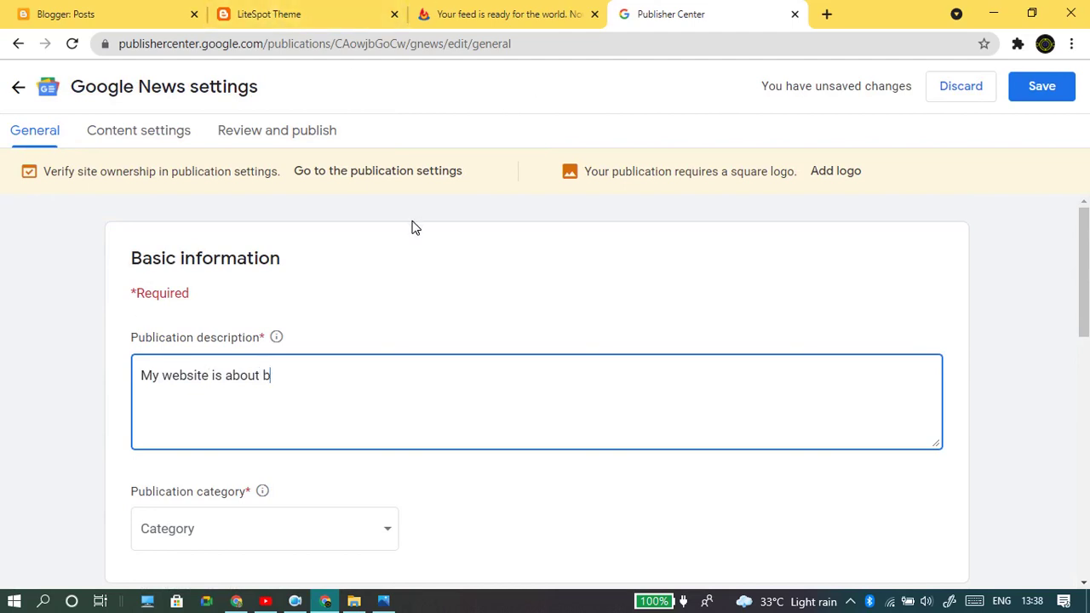
type("gger ")
type("theme")
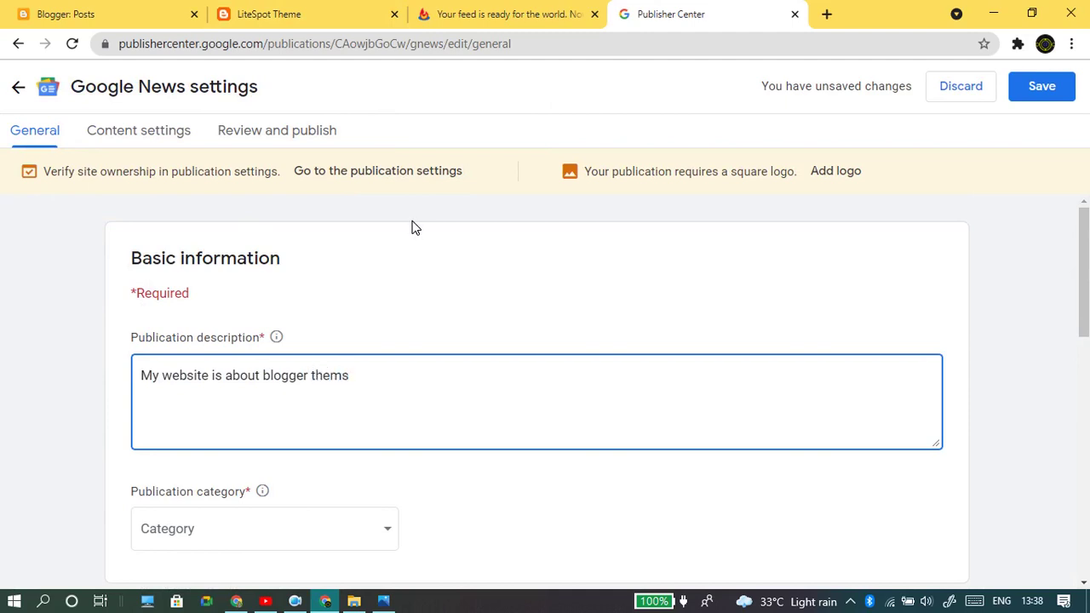
type("s")
Set the publication category to Entertainment
scroll(837, 355, "down", 2)
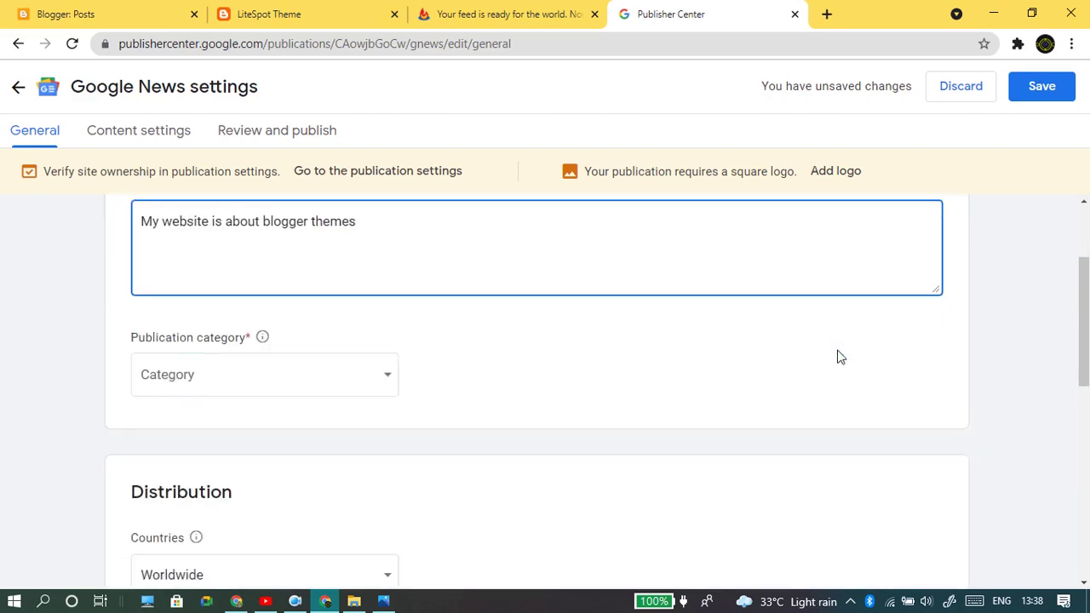
left_click(197, 381)
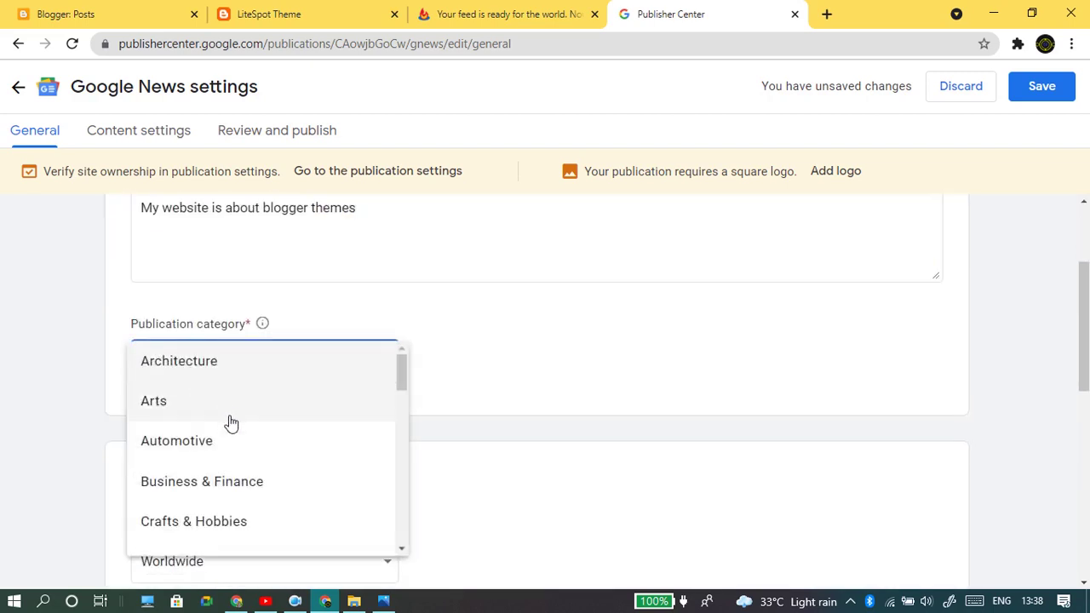
scroll(228, 424, "down", 2)
left_click(267, 467)
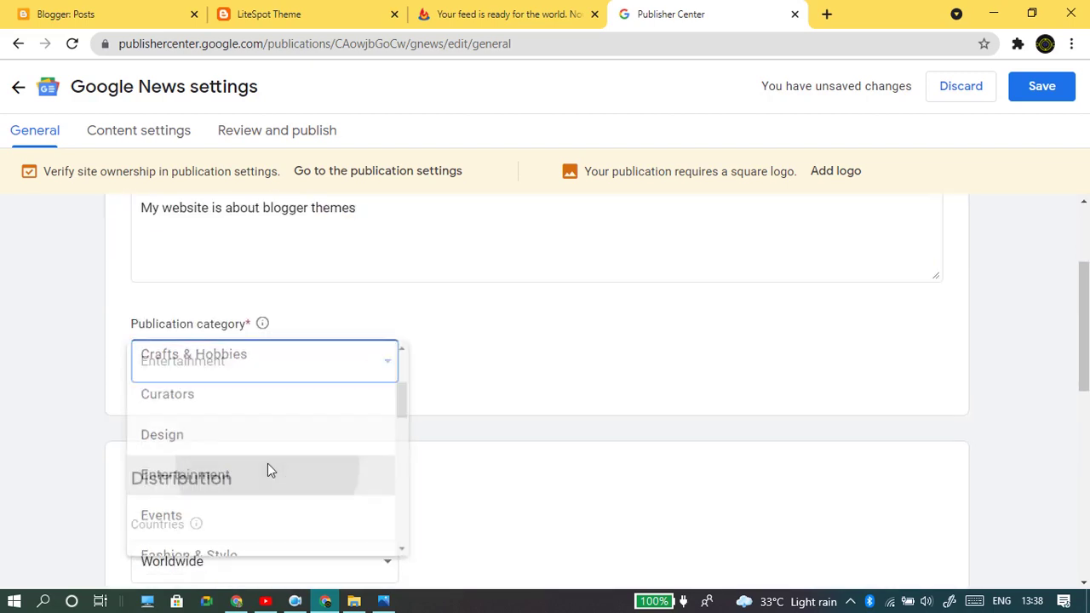
scroll(691, 439, "down", 2)
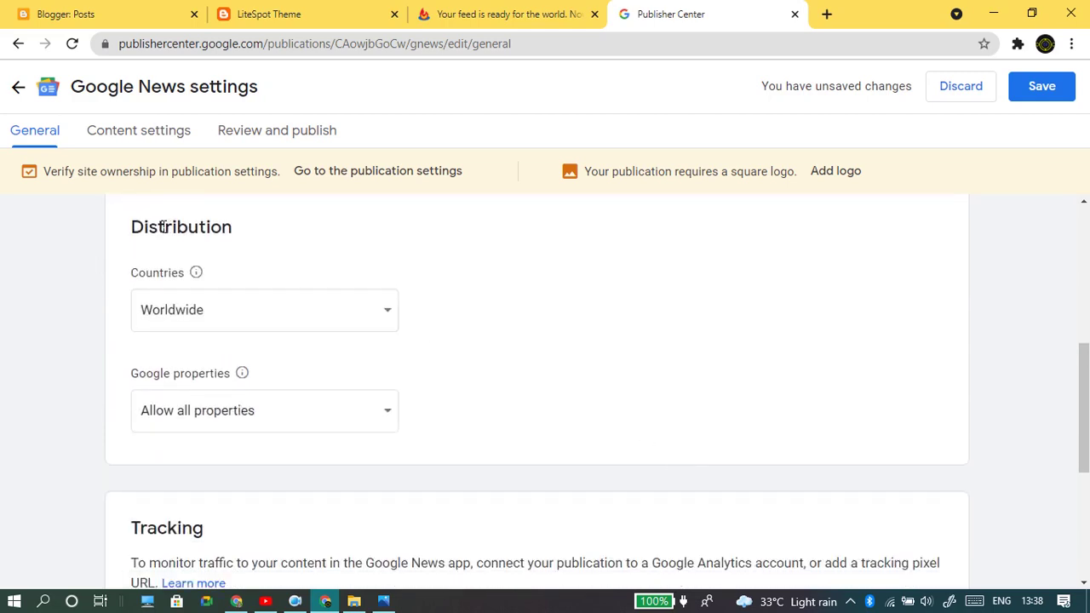
Try specific-country distribution, then set Countries back to Worldwide
double_click(142, 229)
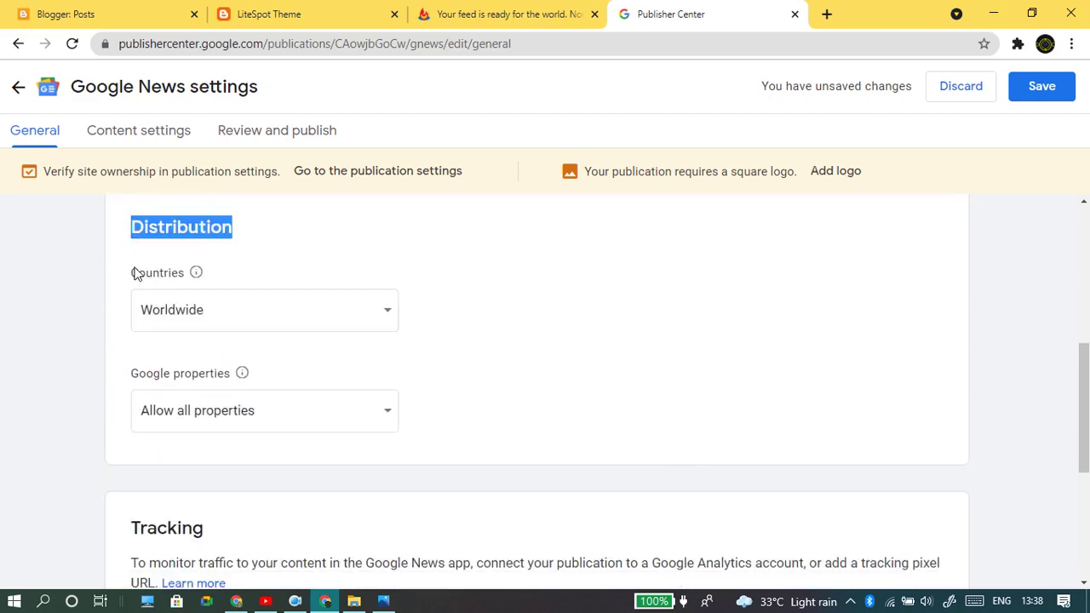
left_click_drag(132, 273, 177, 281)
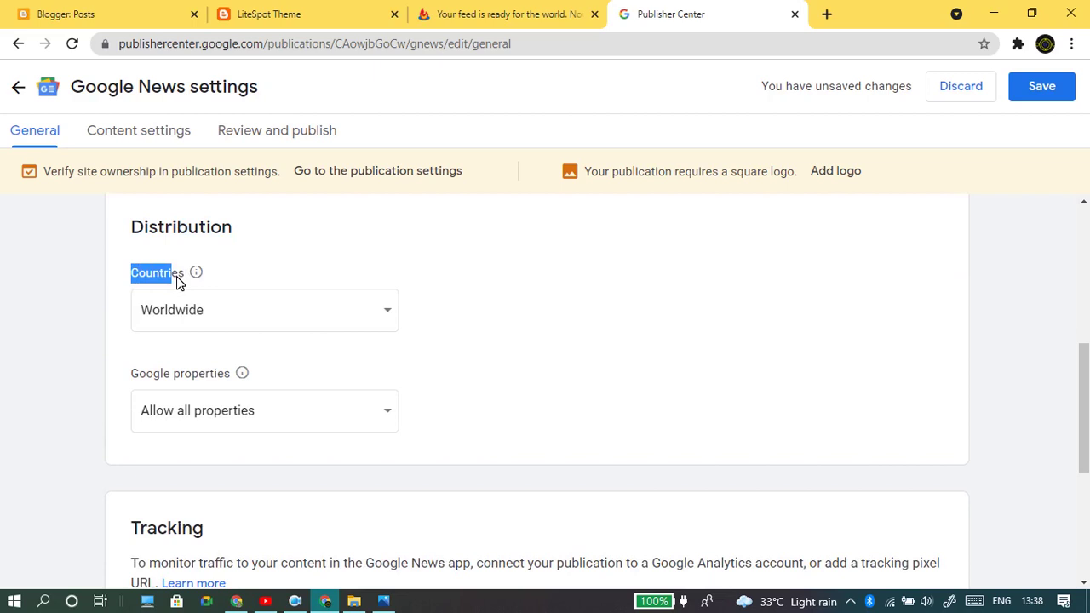
left_click(212, 309)
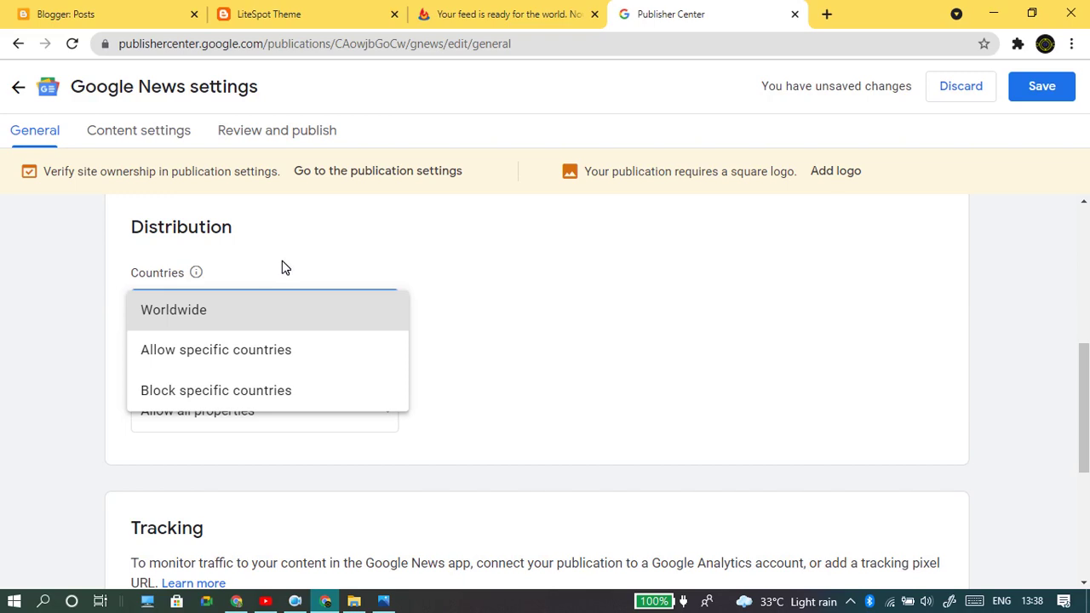
left_click(270, 353)
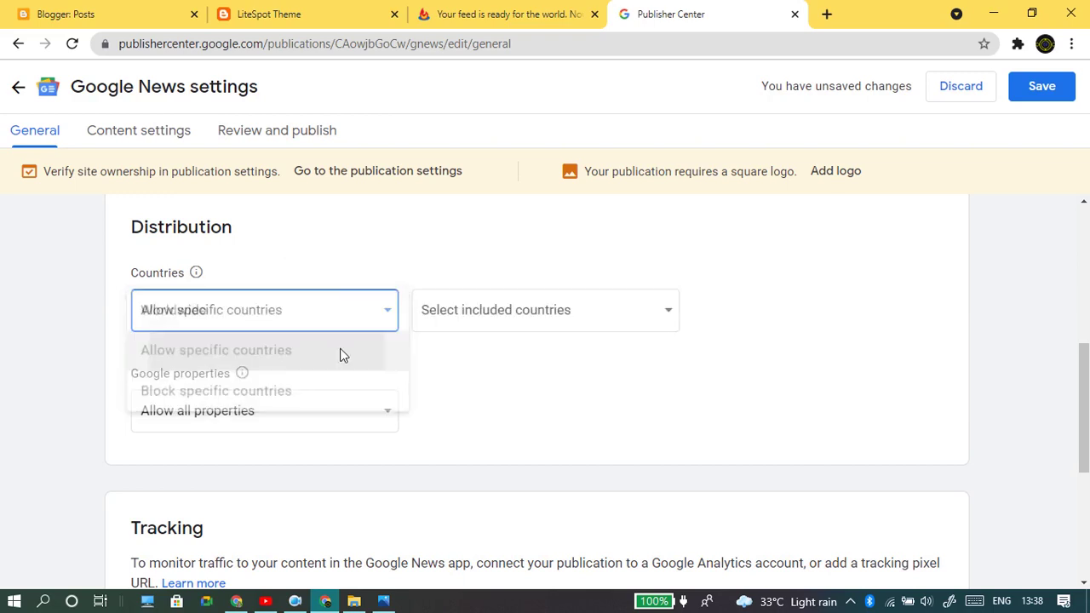
left_click(542, 323)
scroll(671, 324, "down", 1)
scroll(596, 384, "down", 5)
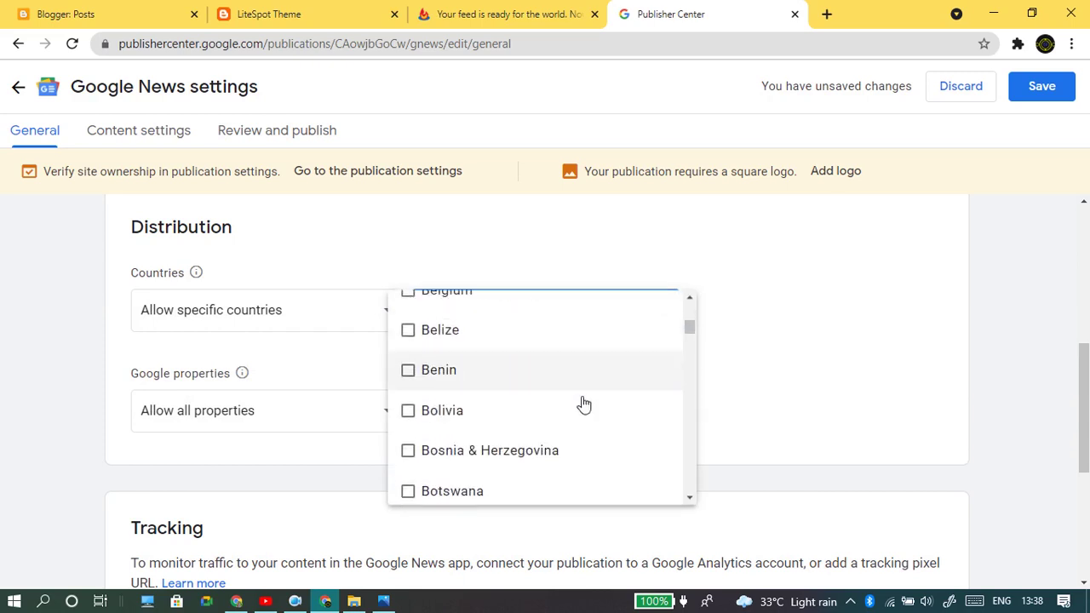
scroll(633, 397, "down", 4)
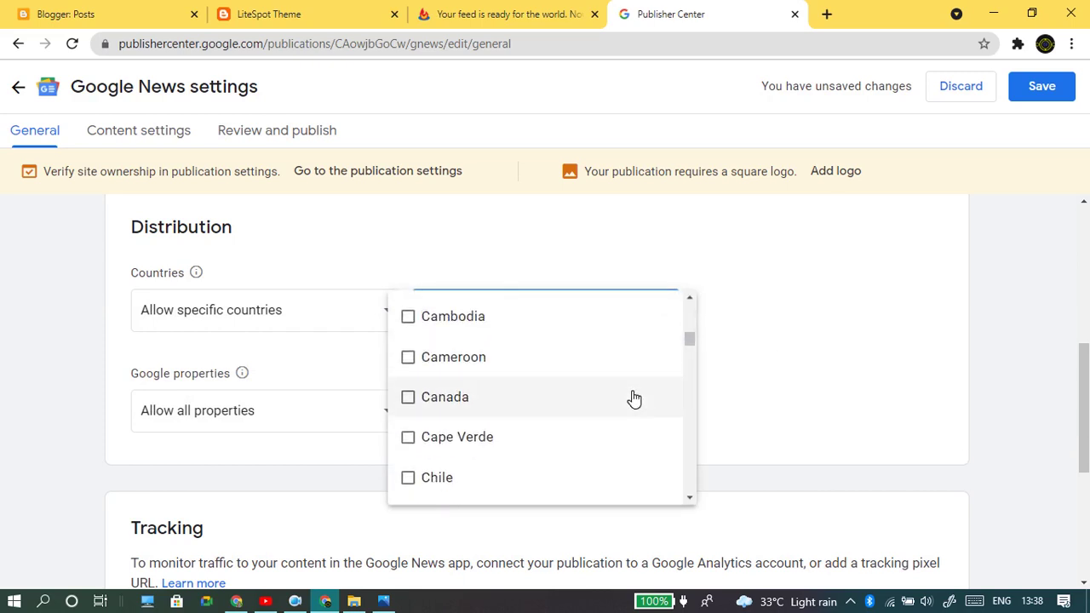
scroll(633, 397, "down", 2)
scroll(633, 397, "down", 1)
scroll(633, 397, "down", 2)
left_click(745, 367)
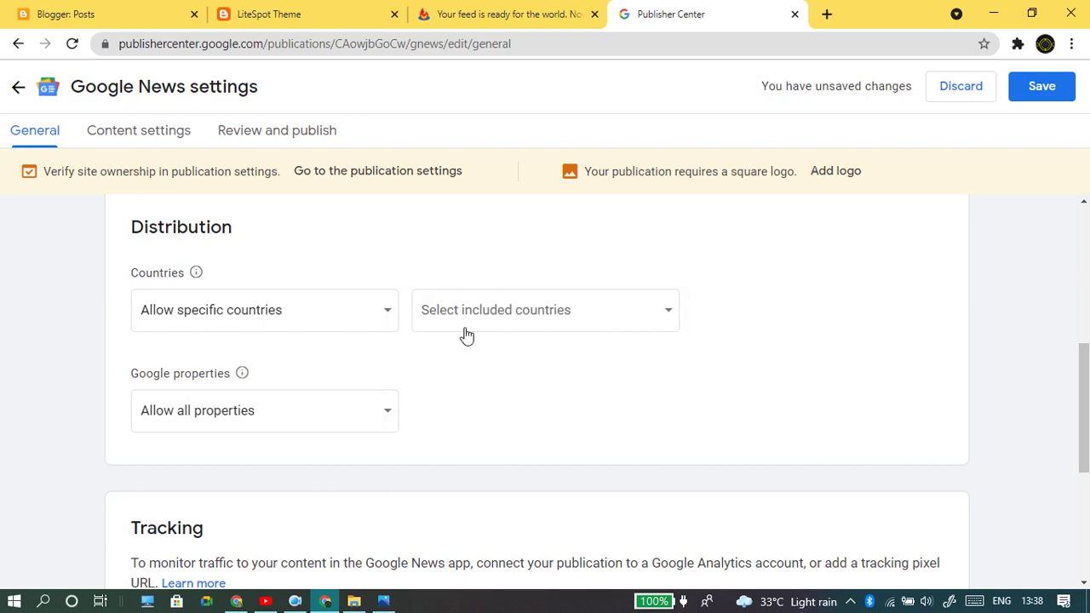
left_click(304, 312)
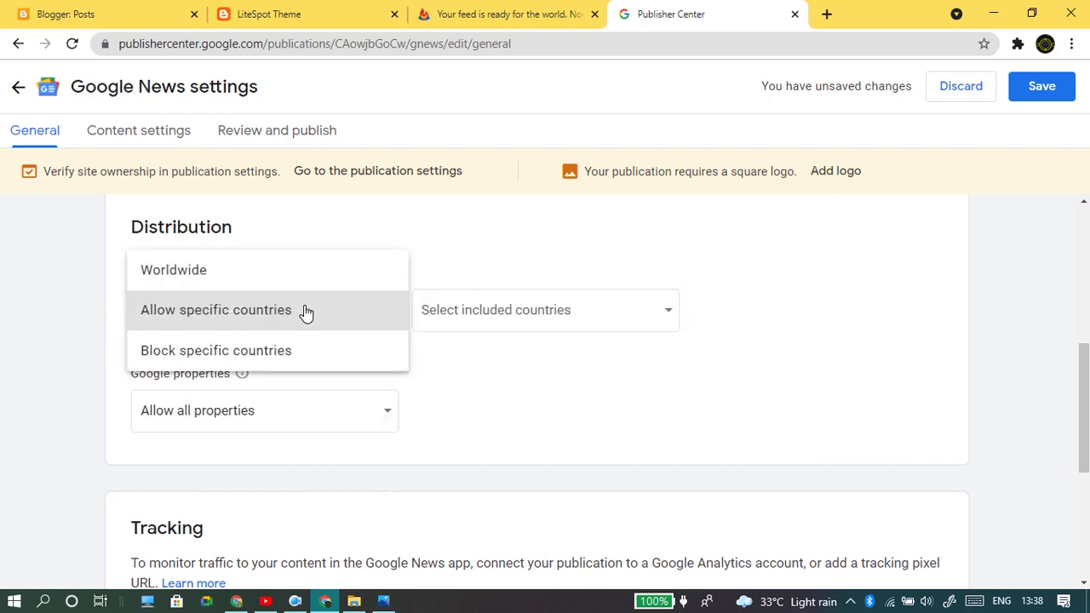
left_click(291, 266)
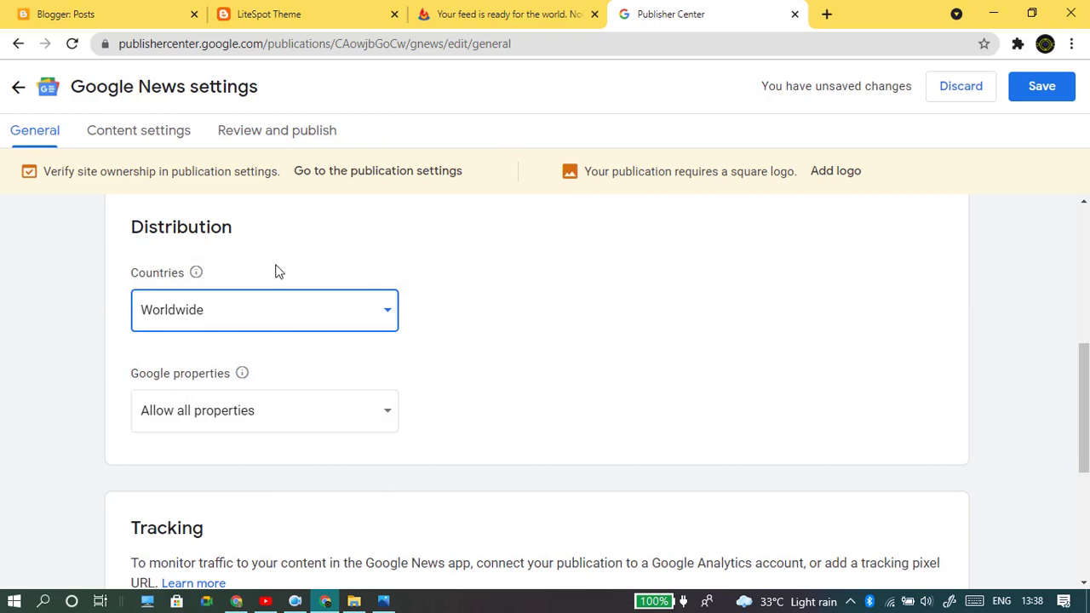
Scroll to Tracking and focus the Analytics tracking ID field, leaving it empty
scroll(456, 318, "down", 2)
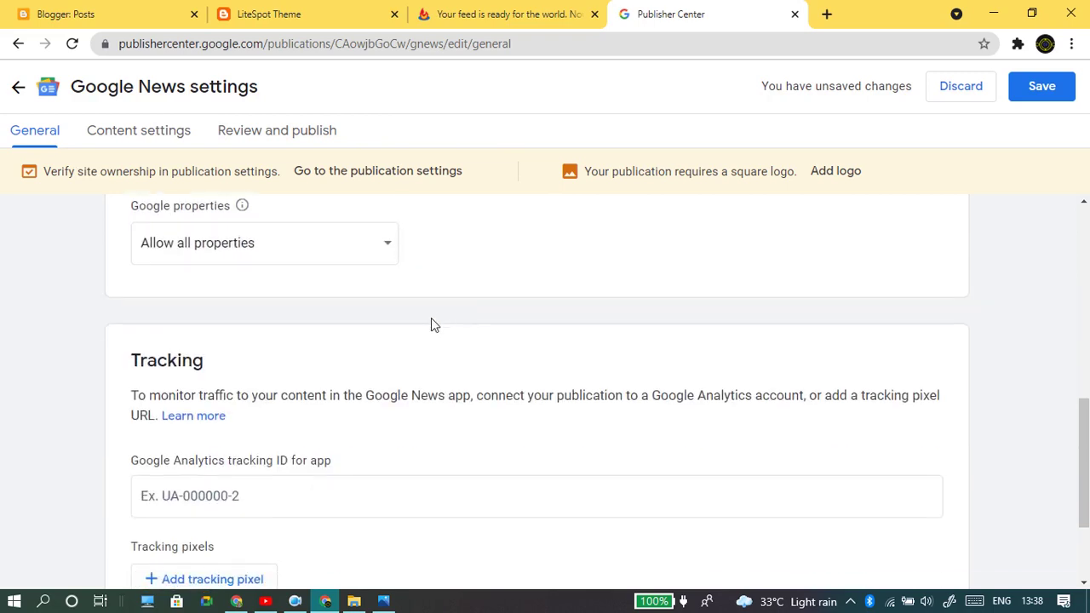
scroll(431, 317, "down", 2)
mouse_move(130, 313)
left_mouse_down()
mouse_move(307, 335)
mouse_move(167, 326)
mouse_move(276, 316)
left_mouse_up()
left_click(282, 358)
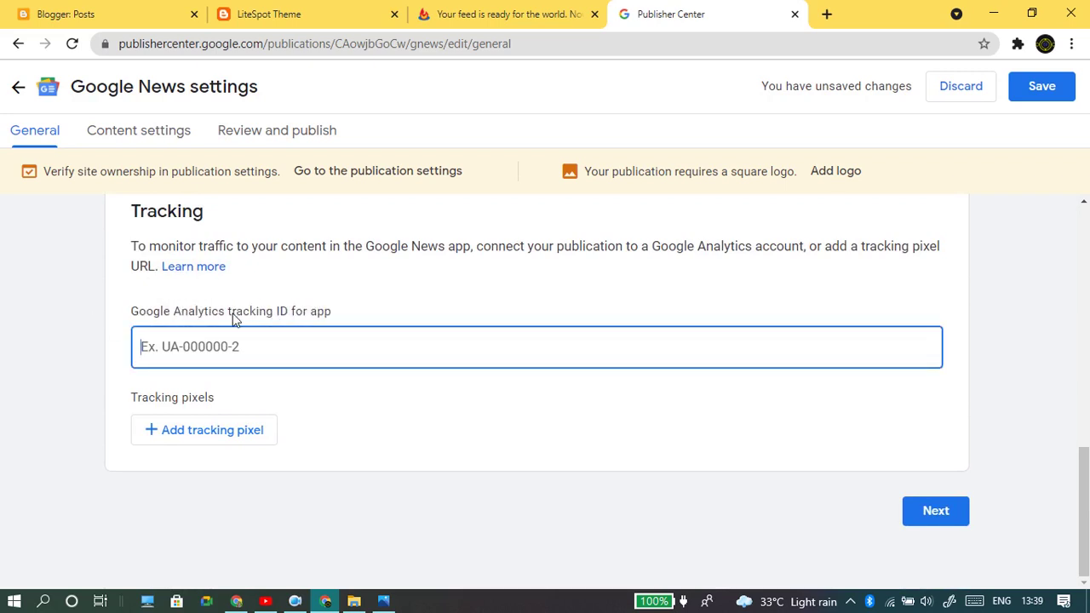
Proceed to the Google News content settings and review the Sections area
left_click(910, 516)
scroll(662, 320, "down", 3)
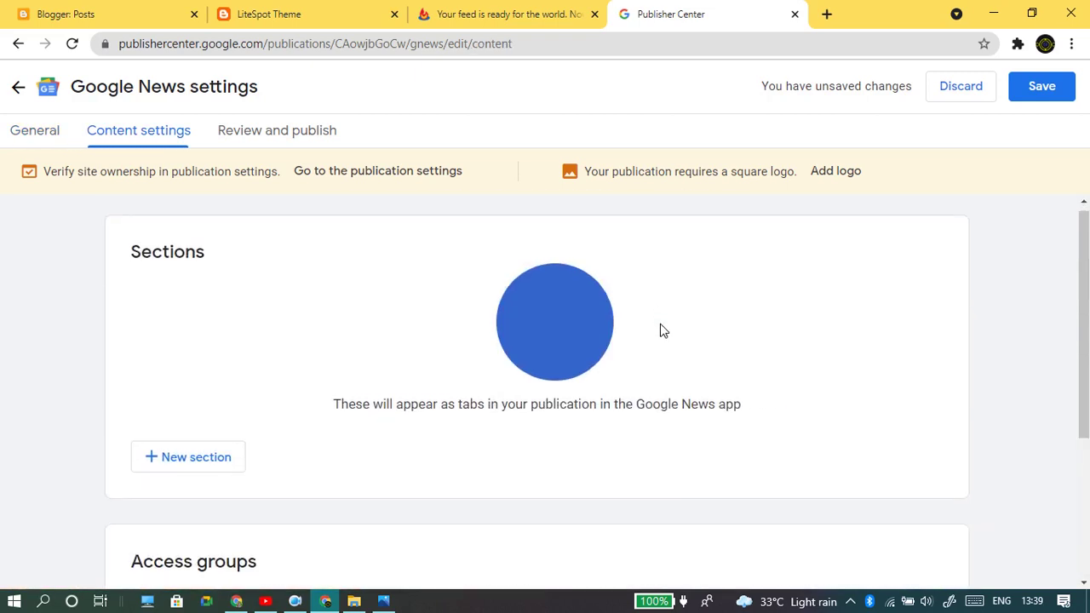
scroll(886, 460, "up", 2)
scroll(872, 448, "up", 1)
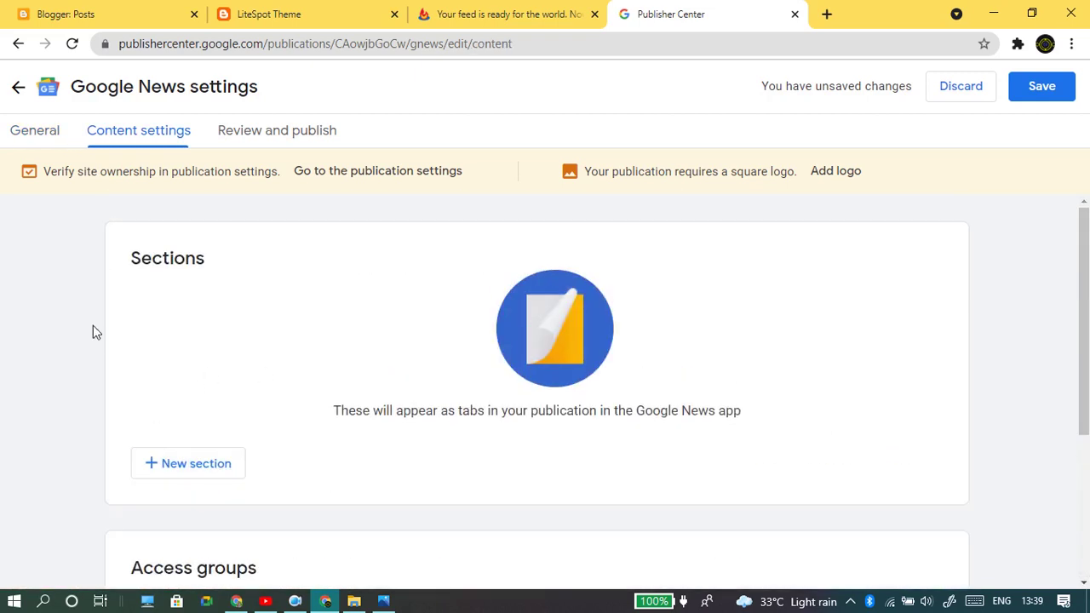
double_click(142, 264)
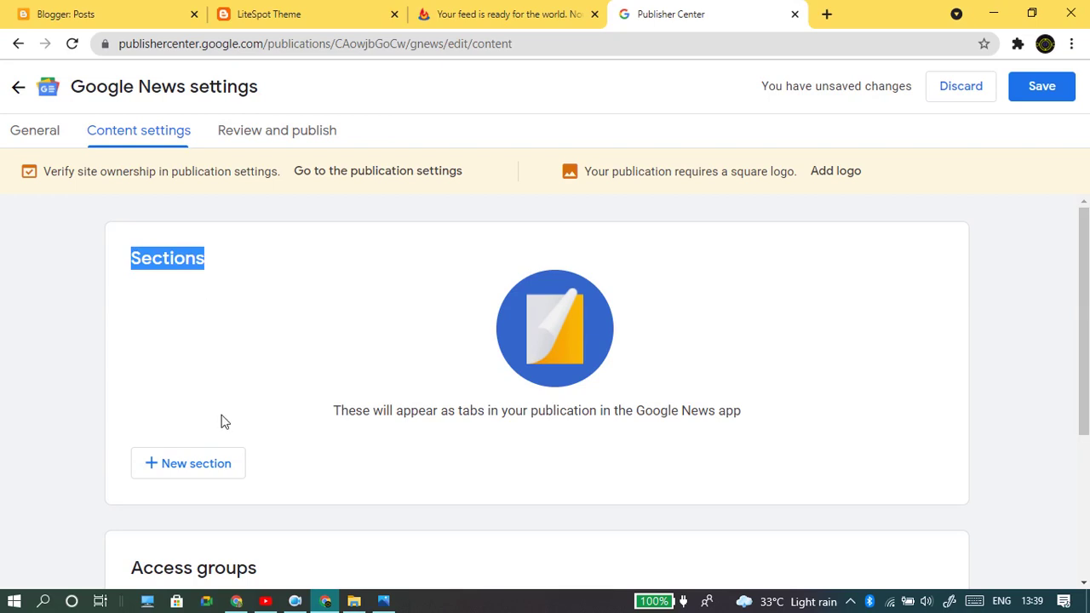
Start a new Feed section titled 'Feeds'
left_click(194, 477)
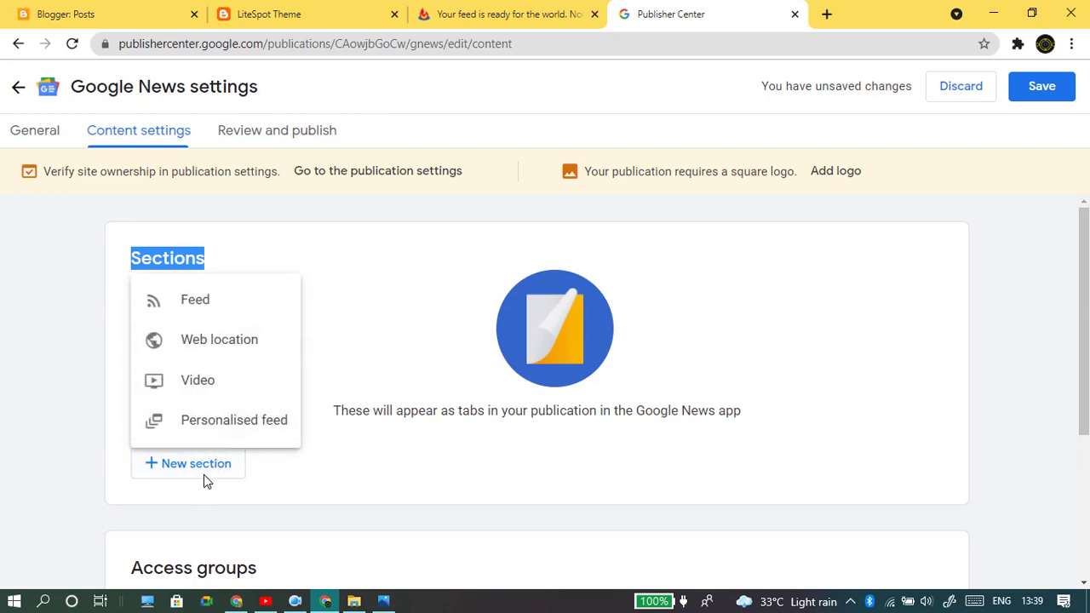
left_click(242, 295)
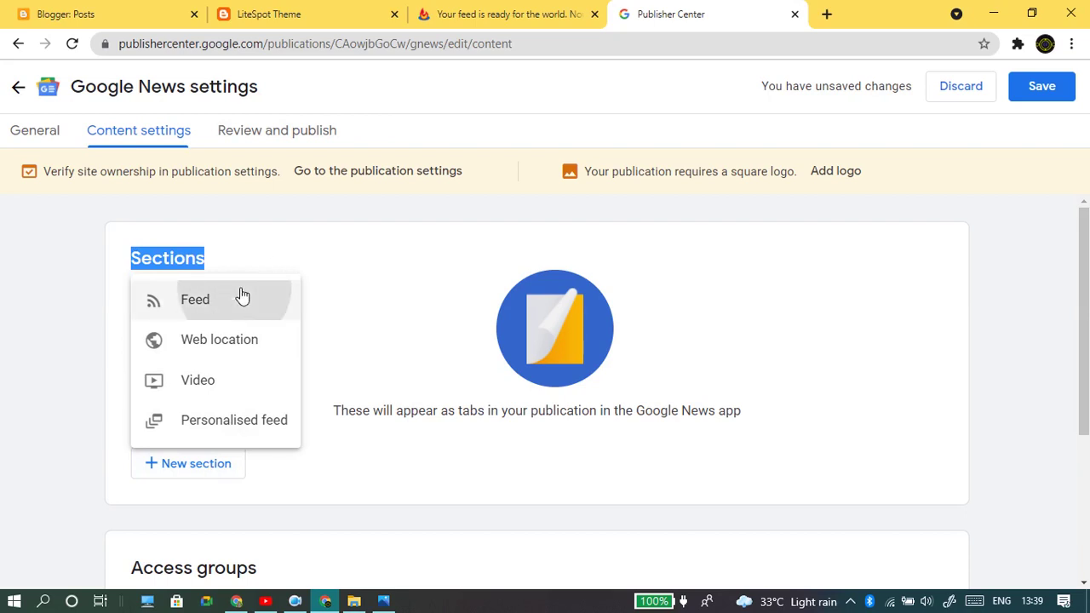
left_click(292, 267)
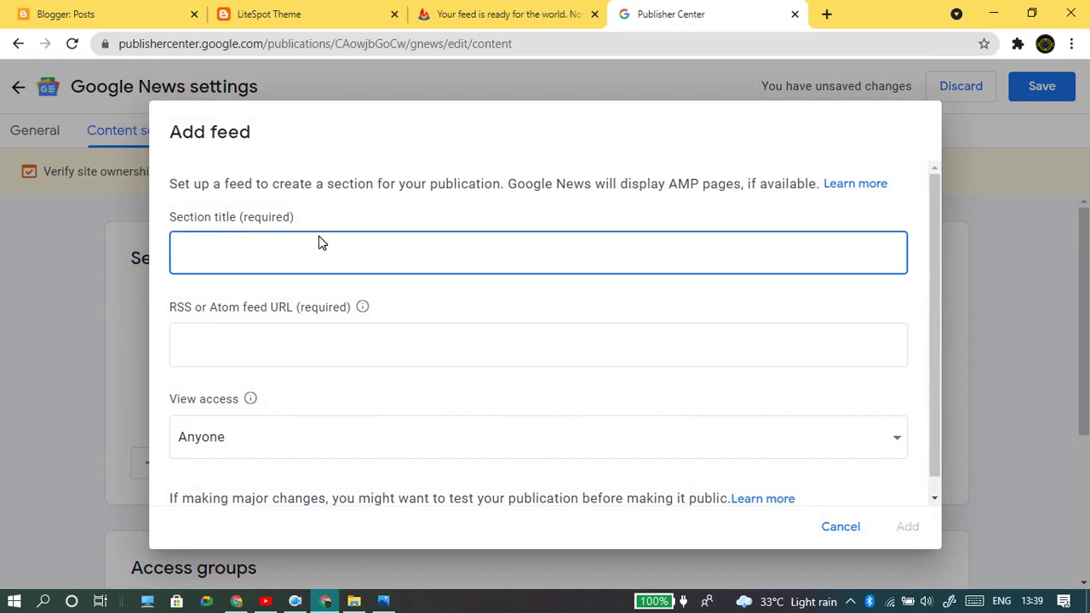
type("Feed")
type("s")
left_click(319, 334)
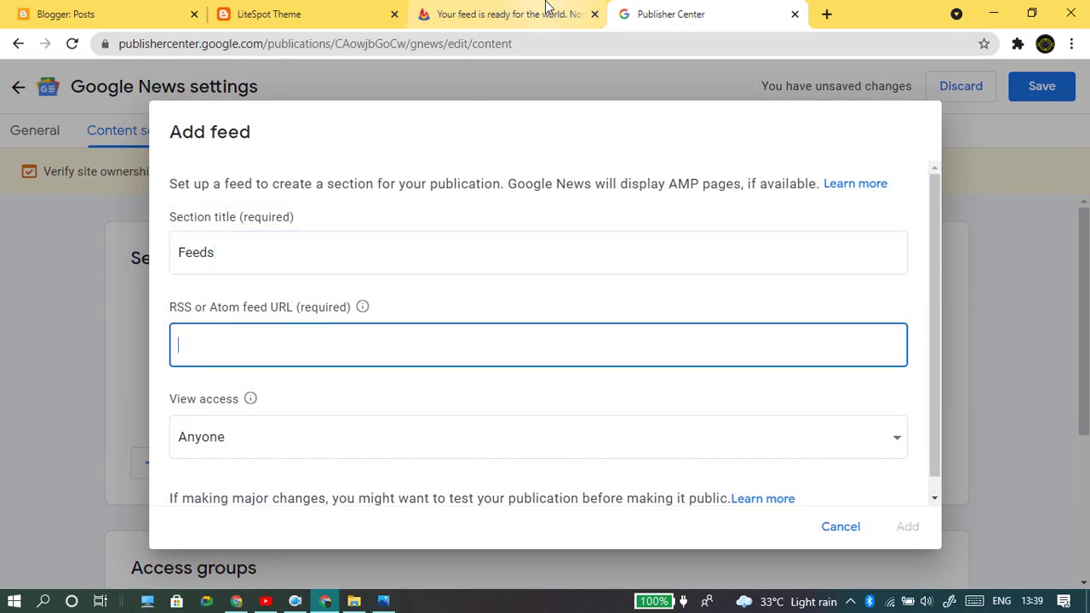
Copy the original feed URL from the FeedBurner tab and paste it as the RSS URL
left_click(421, 14)
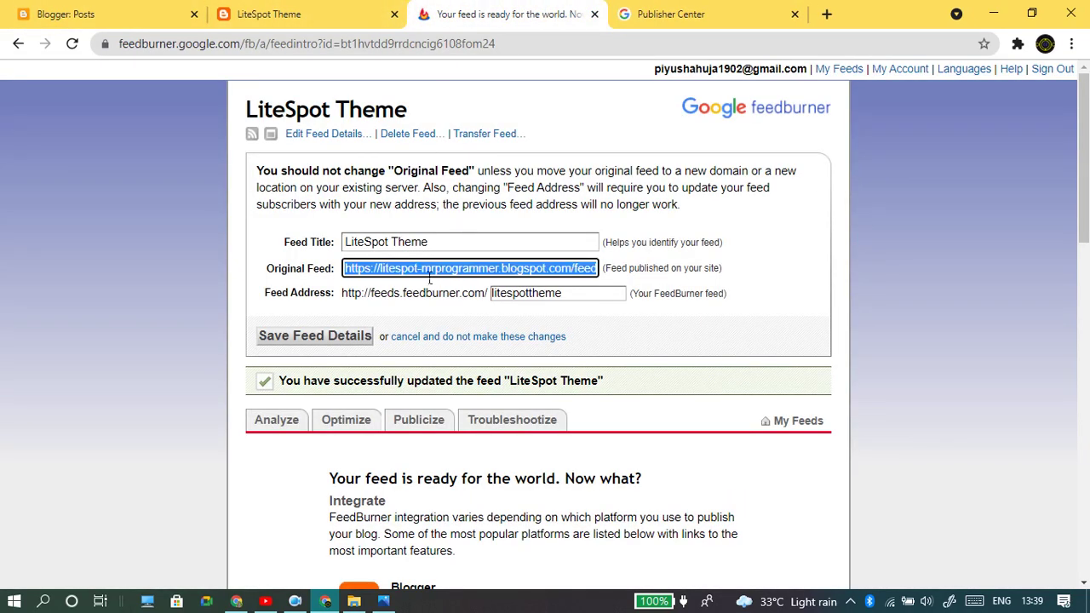
left_click_drag(358, 307, 609, 304)
left_click(353, 304)
left_click(572, 298)
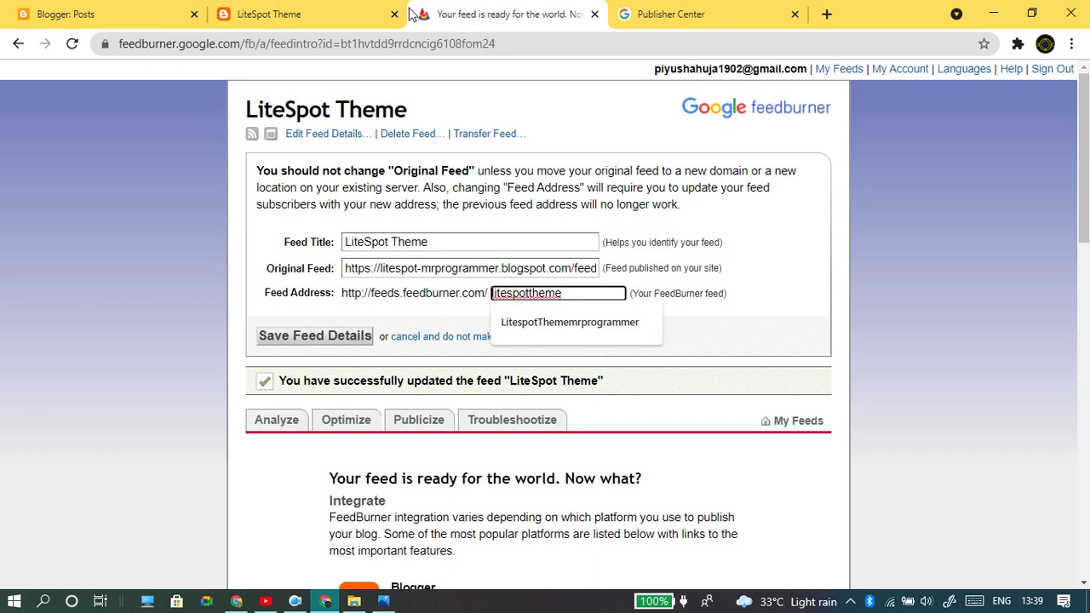
left_click_drag(350, 300, 281, 294)
left_click(365, 298)
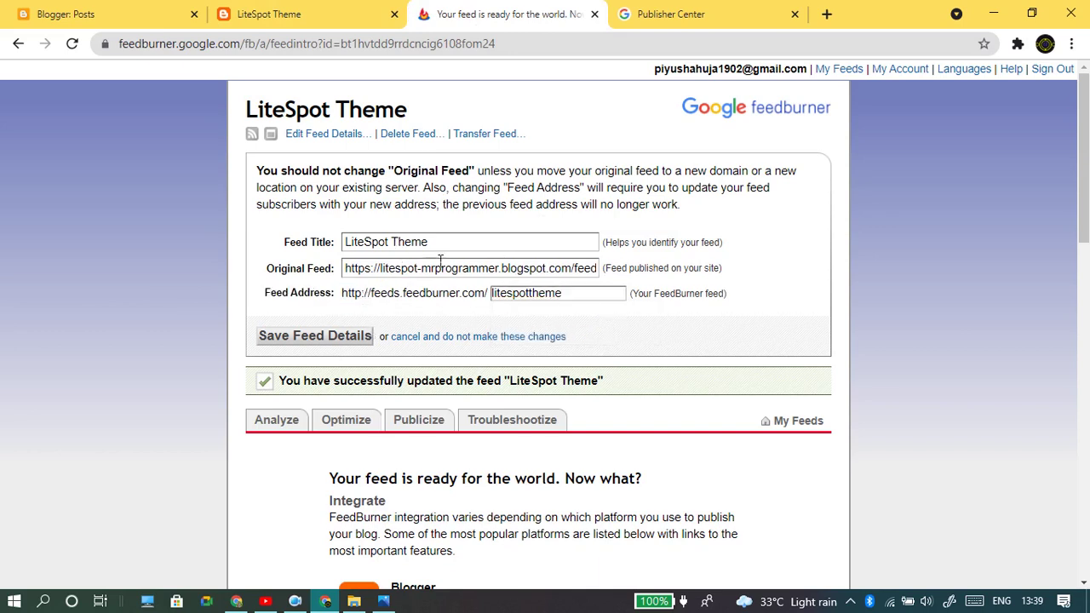
left_click(469, 269)
key("ctrl+a")
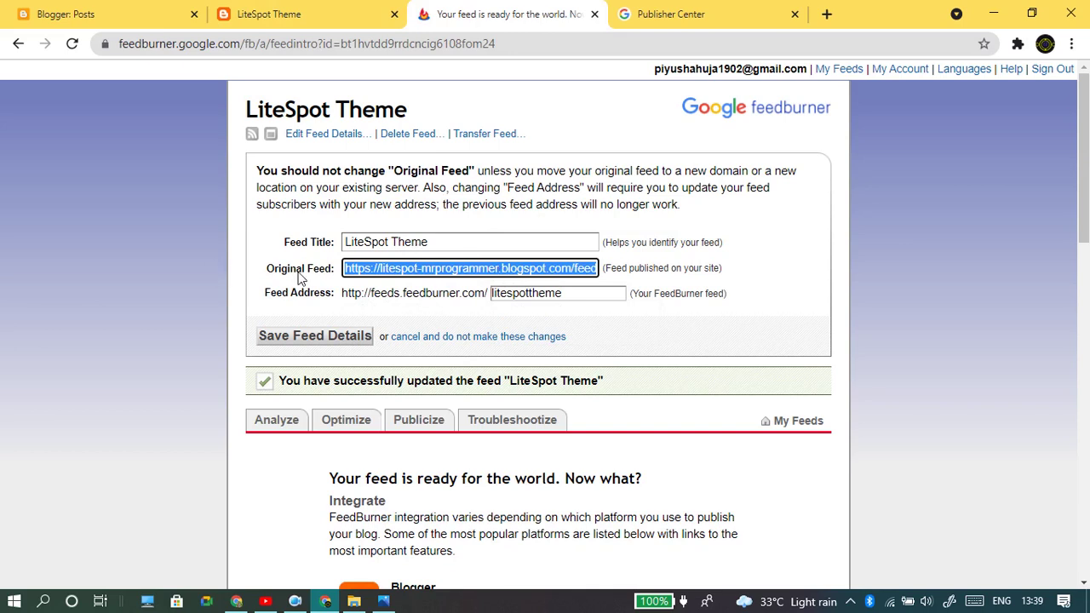
left_click(698, 6)
type("https://litespot-mrprogrammer.blogspot.com/feeds/posts/default?alt=rss")
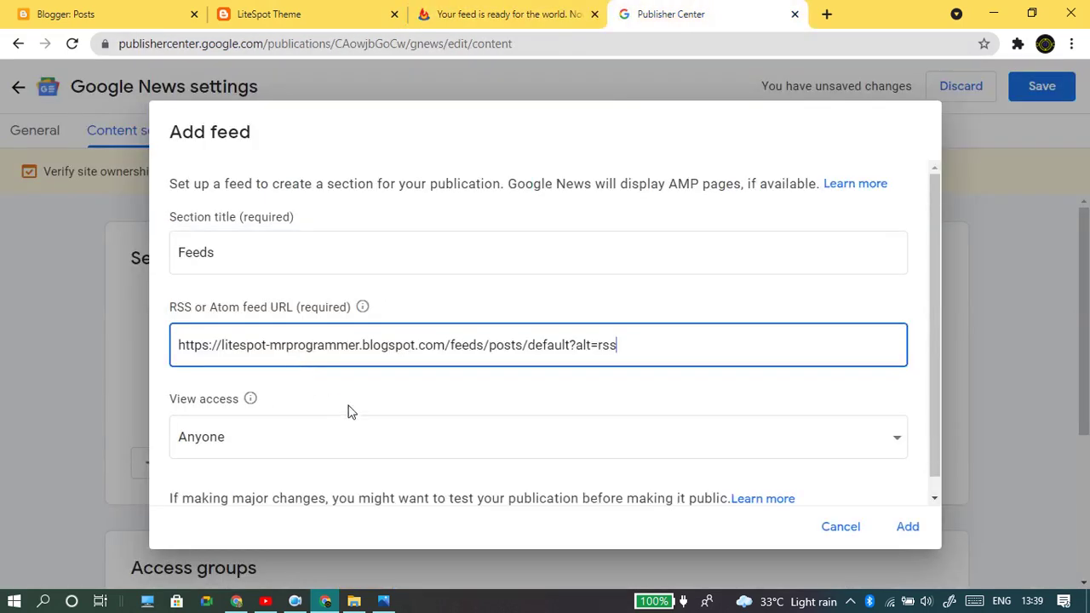
scroll(414, 434, "down", 1)
Add the Feeds section and start a second feed section titled 'Feed 2'
left_click(903, 528)
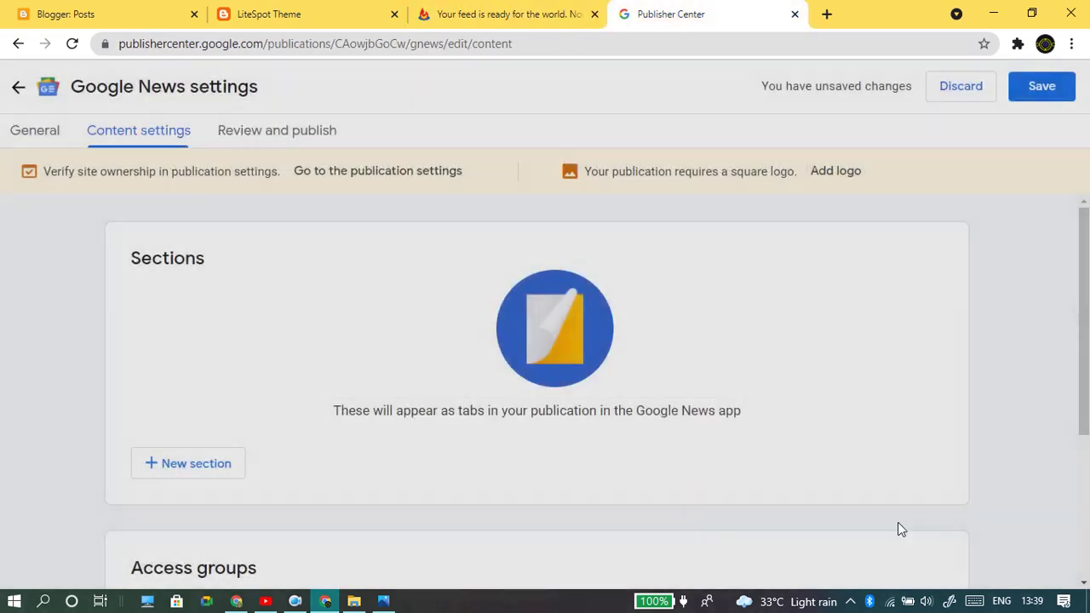
left_click(192, 426)
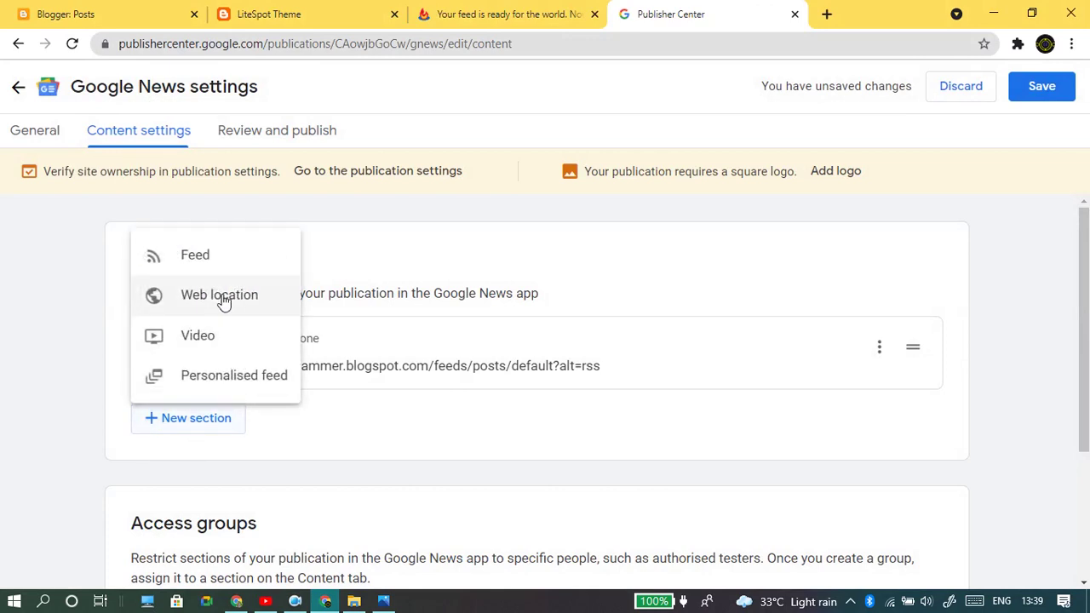
left_click(214, 258)
left_click(259, 253)
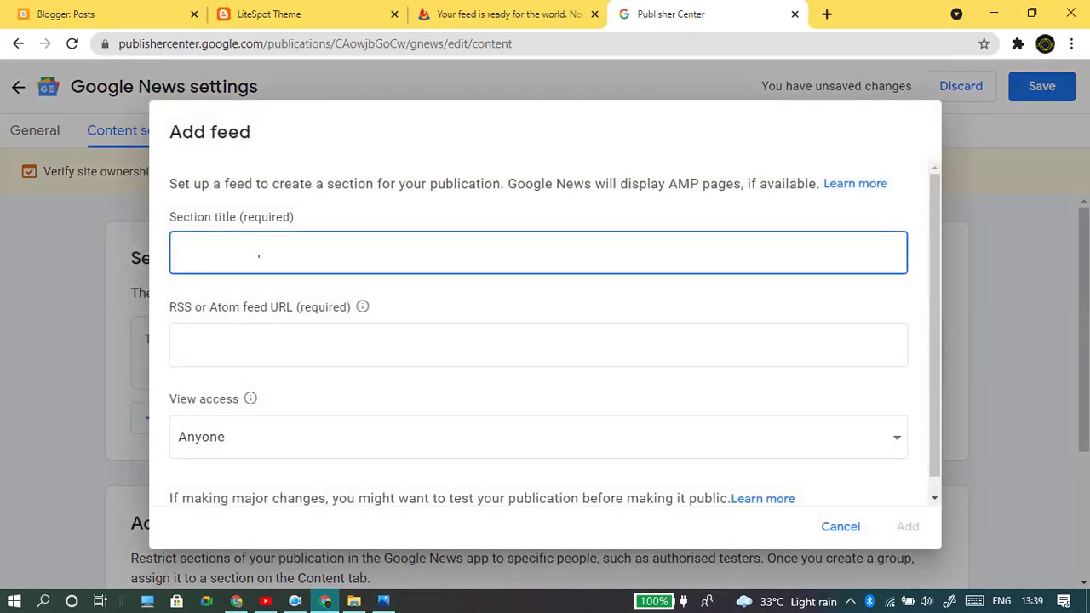
type("Feed 2")
left_click(229, 356)
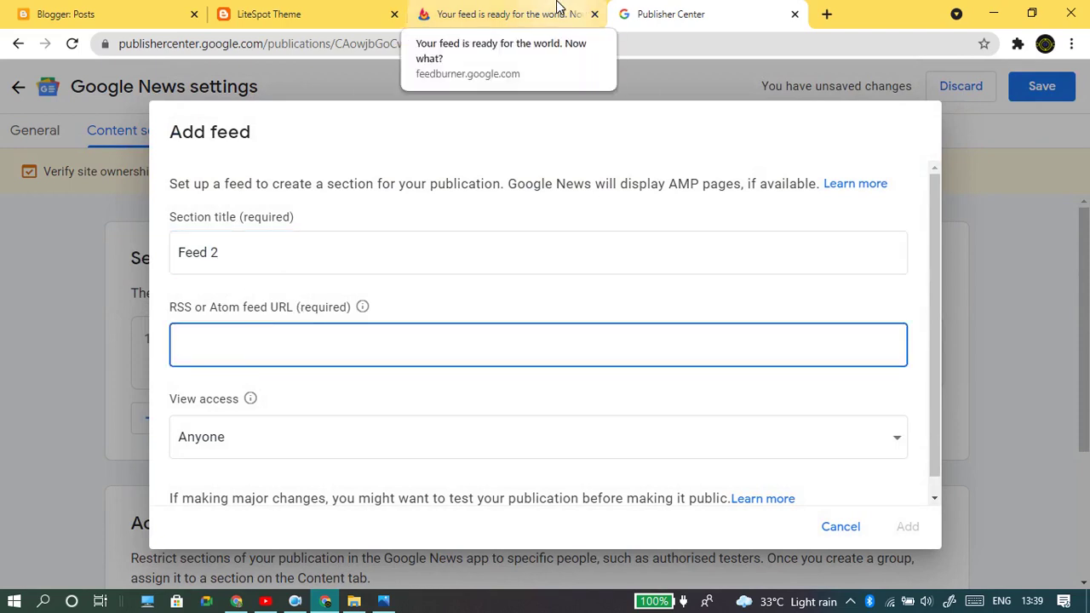
Copy the feeds.feedburner.com base address from FeedBurner into the RSS URL
left_click(369, 14)
left_click(472, 14)
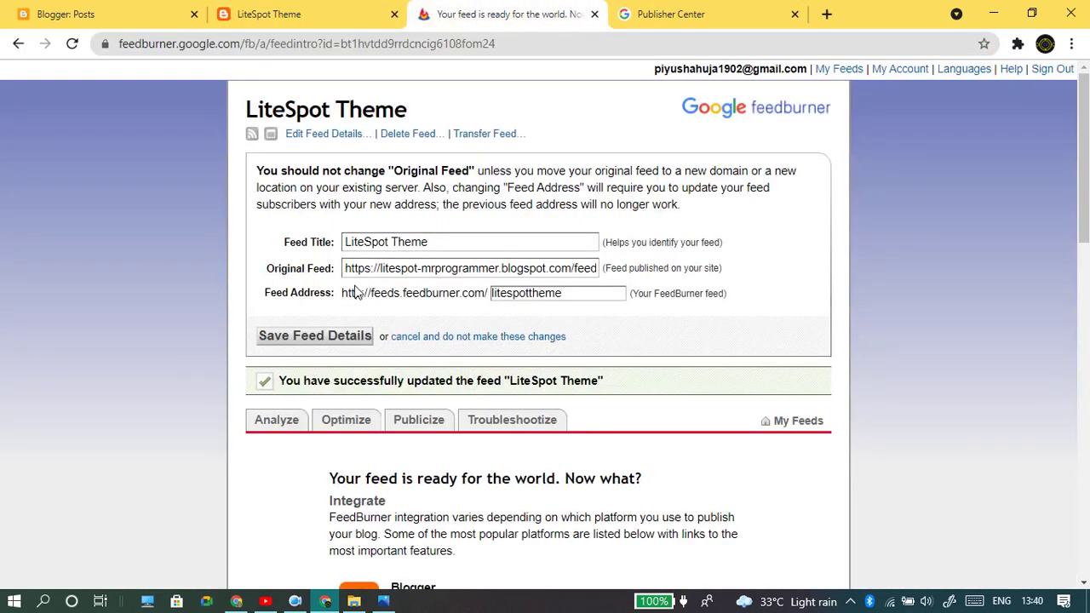
mouse_move(345, 293)
left_mouse_down()
mouse_move(555, 302)
mouse_move(497, 299)
left_mouse_up()
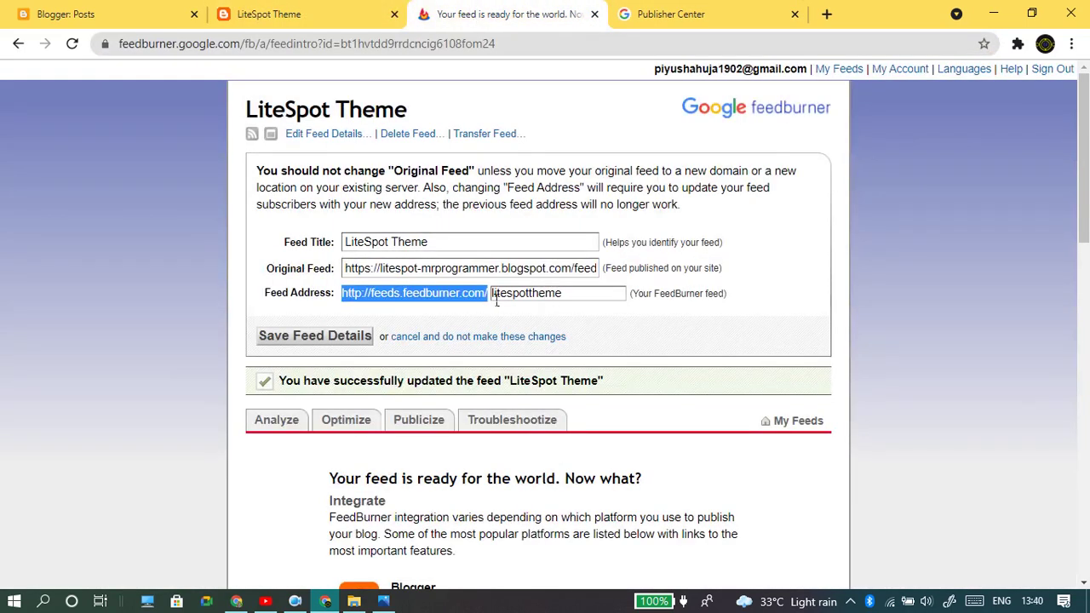
key("ctrl+c")
left_click(665, 14)
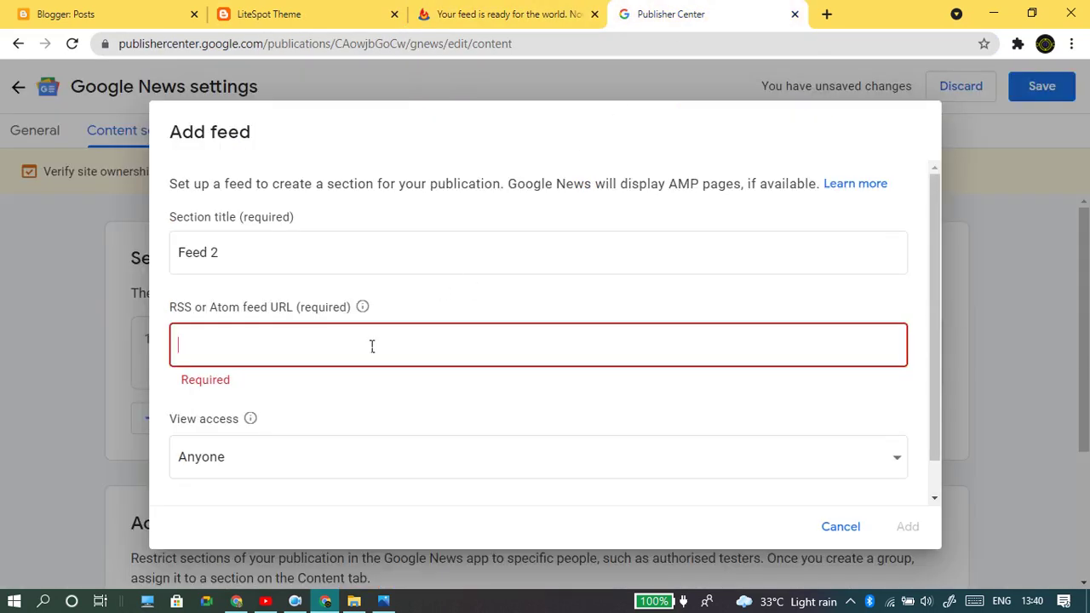
key("ctrl+v")
Append the feed name litespottheme to the URL and add the Feed 2 section
left_click(347, 10)
left_click(499, 14)
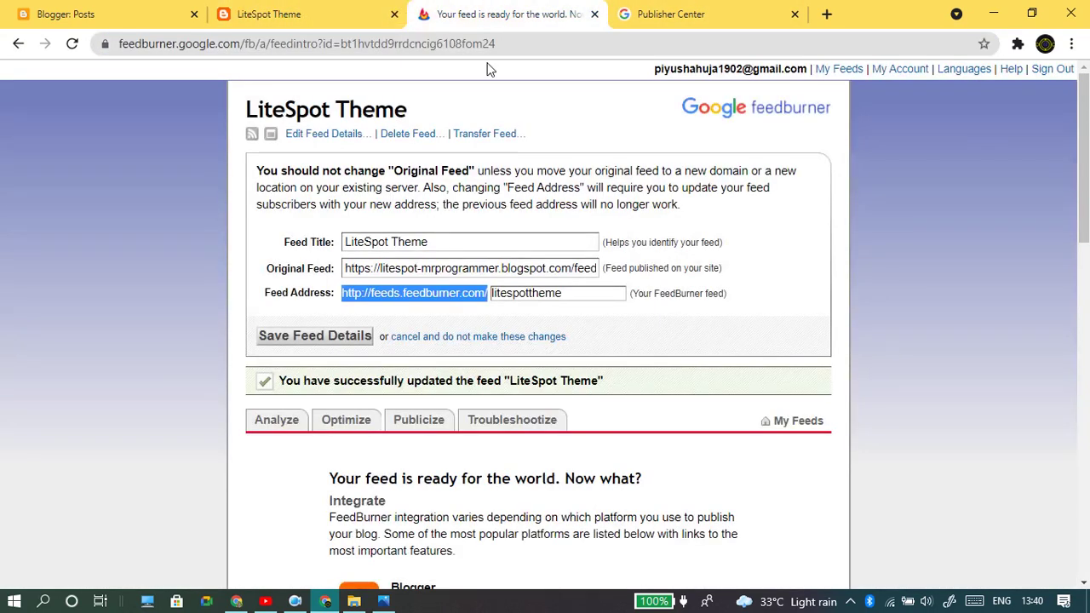
left_click(550, 295)
double_click(560, 295)
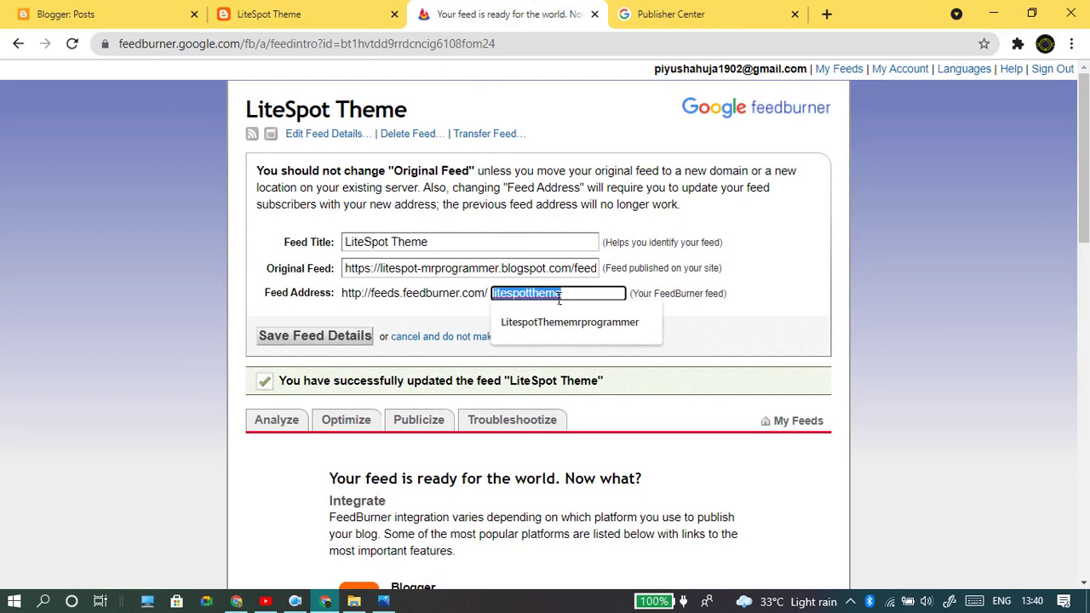
key("ctrl+c")
left_click(706, 12)
key("ctrl+v")
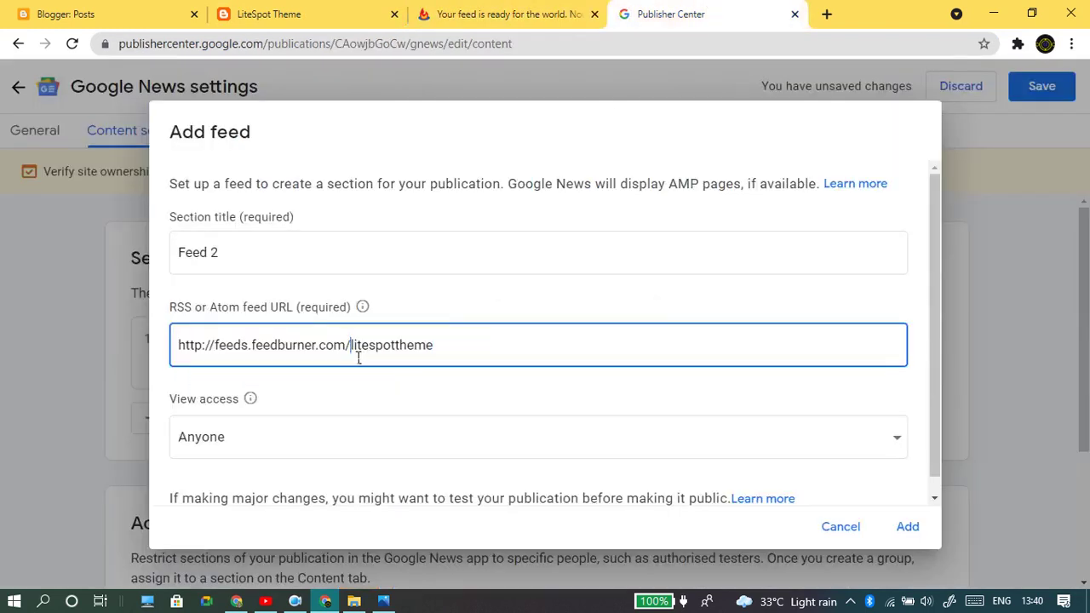
left_click_drag(358, 359, 441, 353)
left_click_drag(350, 358, 507, 360)
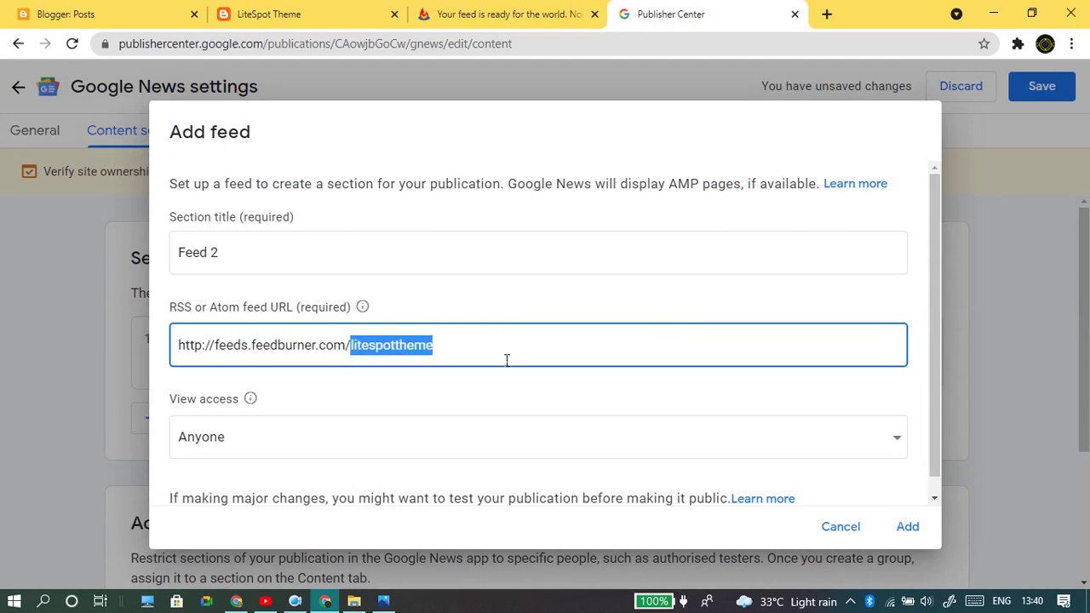
left_click(480, 352)
scroll(508, 419, "down", 1)
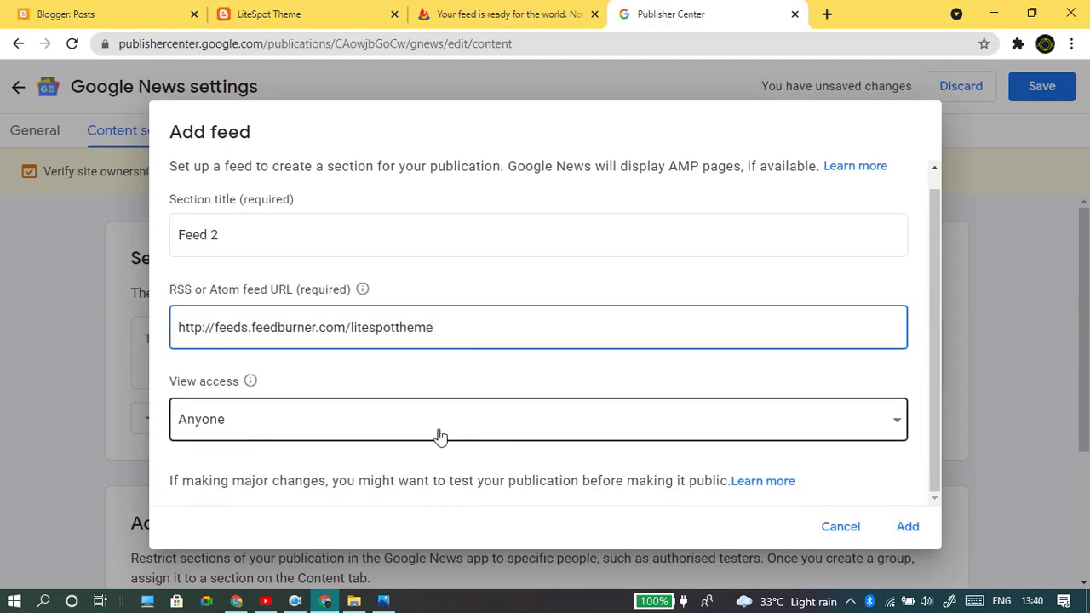
left_click(908, 526)
Save the Litespot Theme publication's Feeds and Feed 2 content sections
scroll(431, 345, "down", 3)
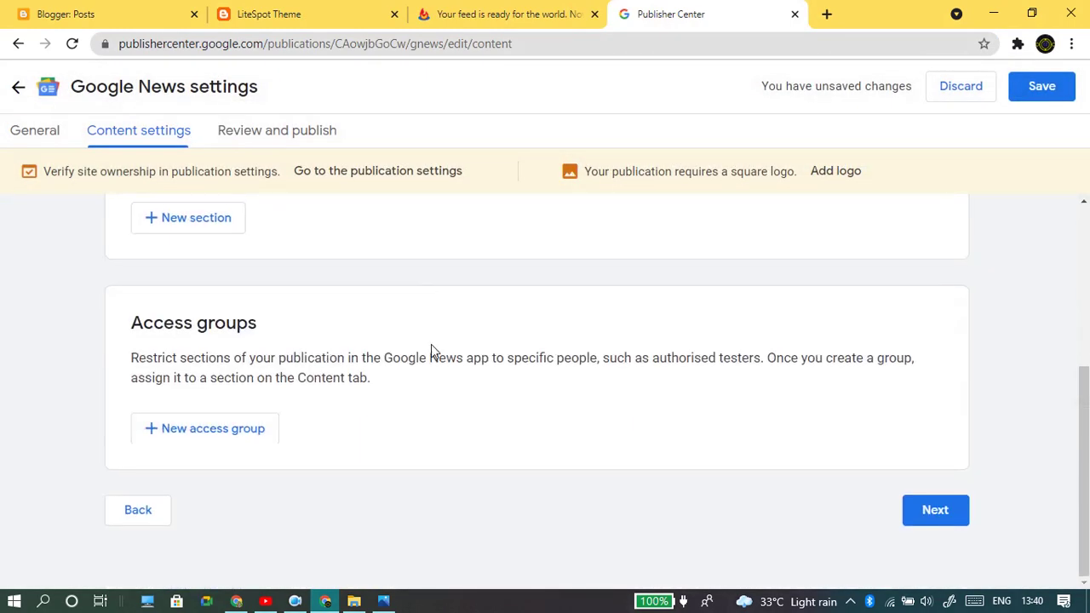
scroll(431, 345, "up", 3)
scroll(704, 278, "down", 3)
scroll(571, 304, "up", 4)
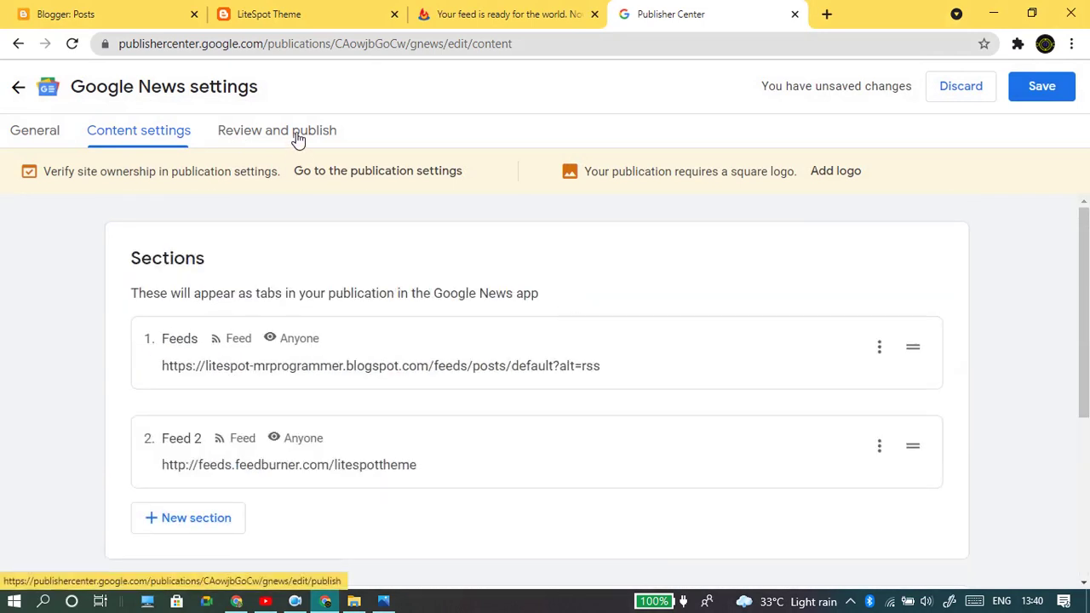
left_click(294, 133)
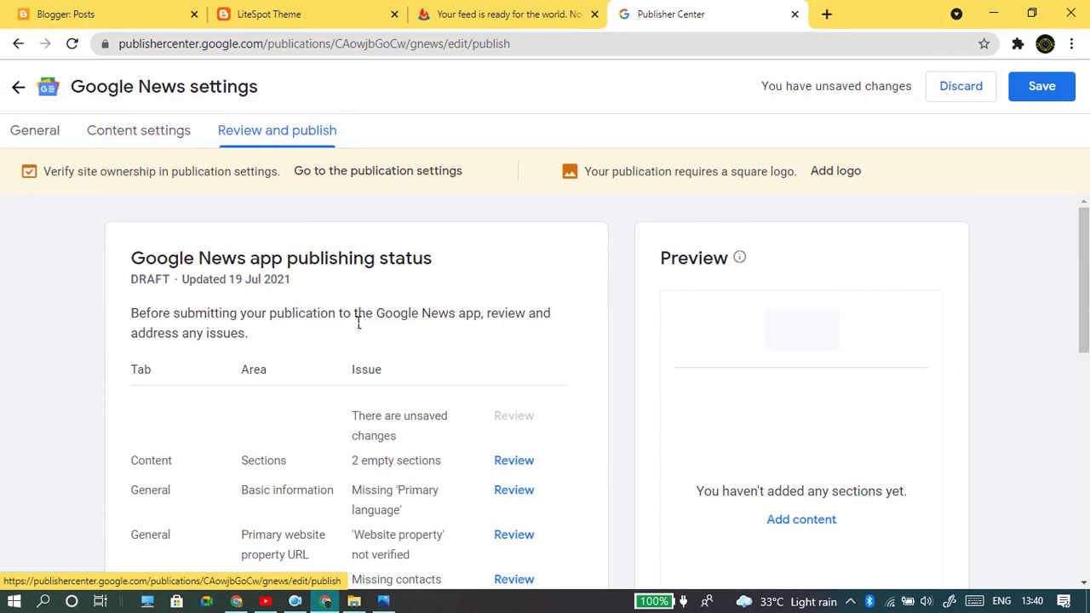
scroll(409, 322, "down", 1)
scroll(460, 315, "down", 2)
scroll(468, 313, "up", 2)
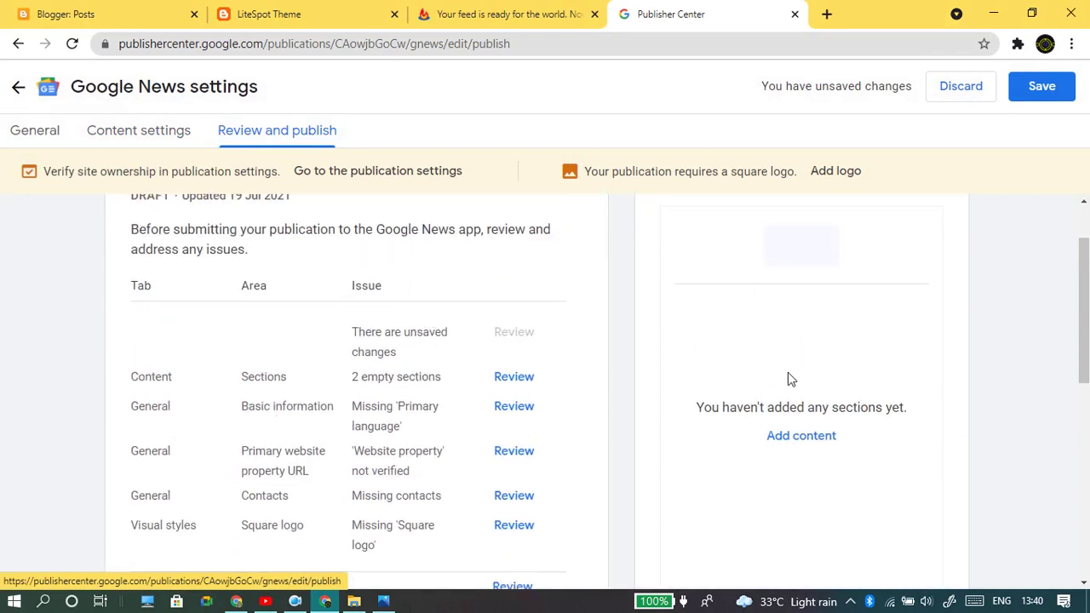
left_click(174, 132)
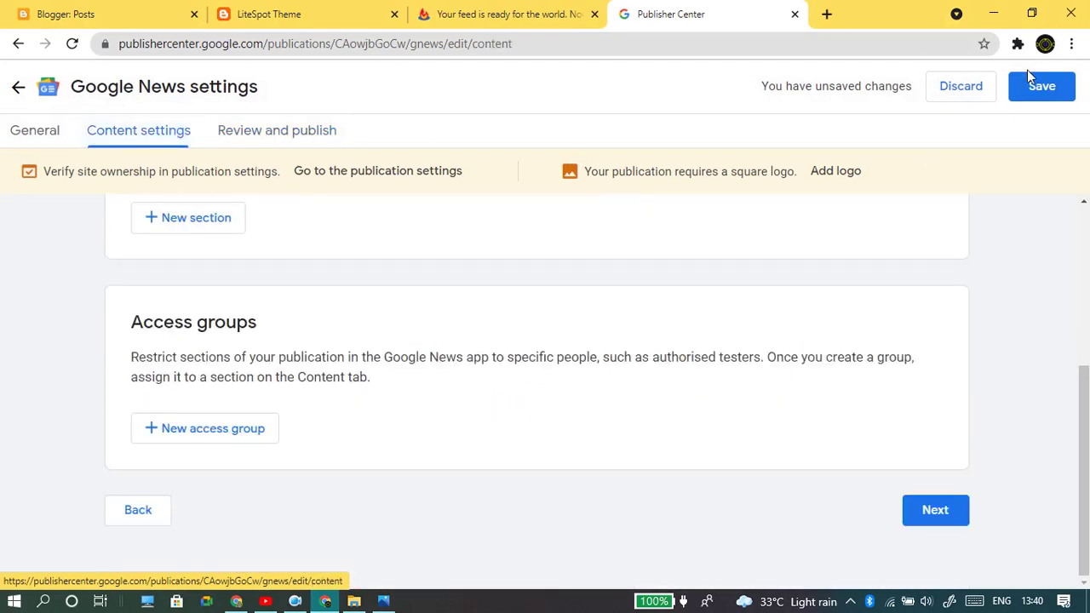
scroll(690, 398, "up", 4)
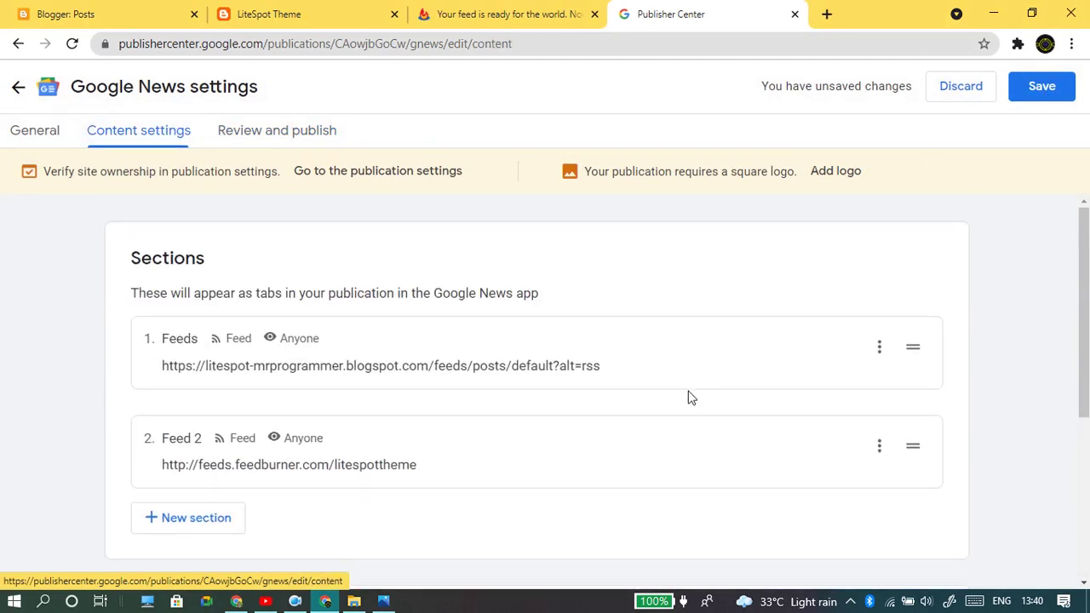
left_click(1035, 92)
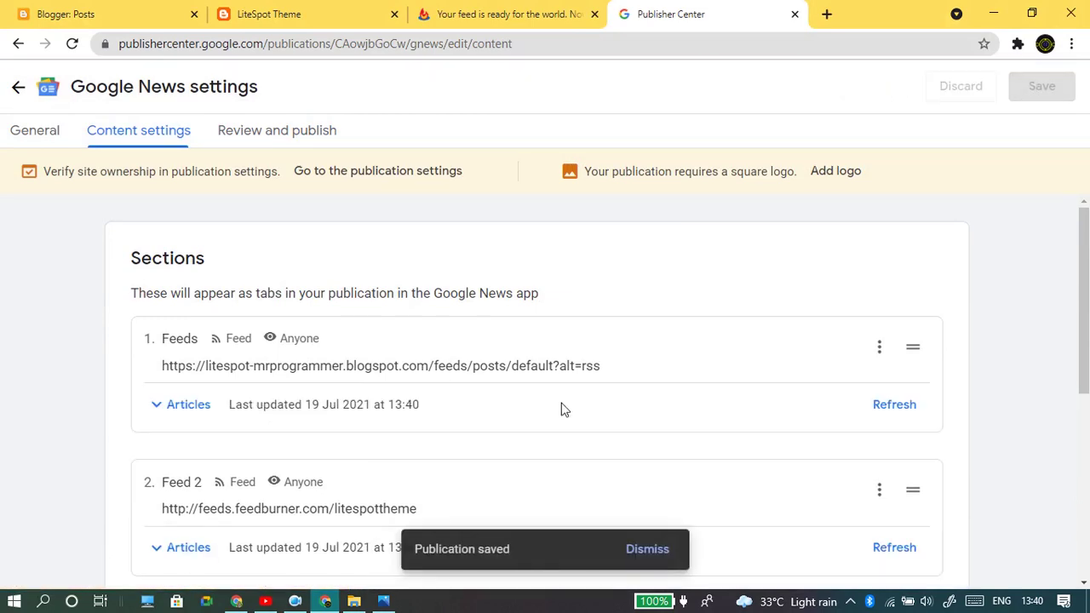
Check the Review and publish page showing DRAFT status with outstanding issues
scroll(535, 370, "down", 10)
scroll(535, 370, "down", 1)
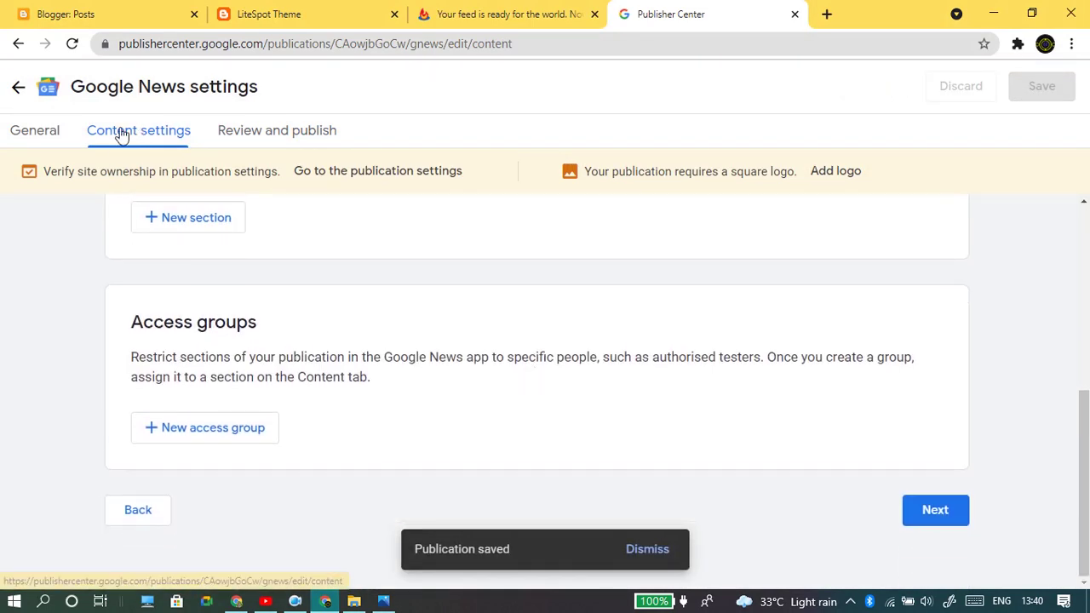
left_click(34, 130)
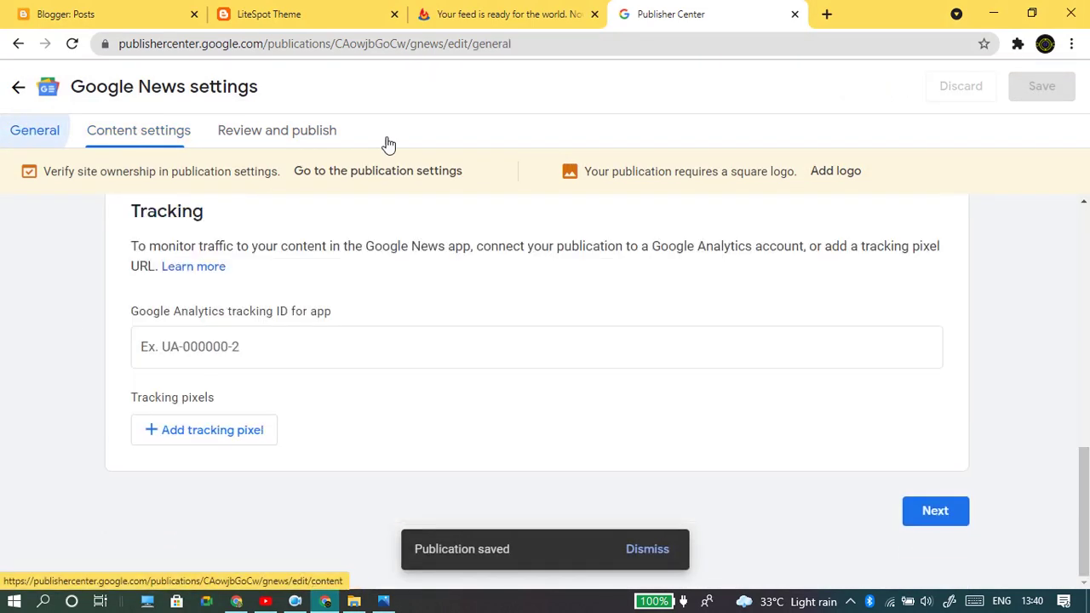
left_click(281, 136)
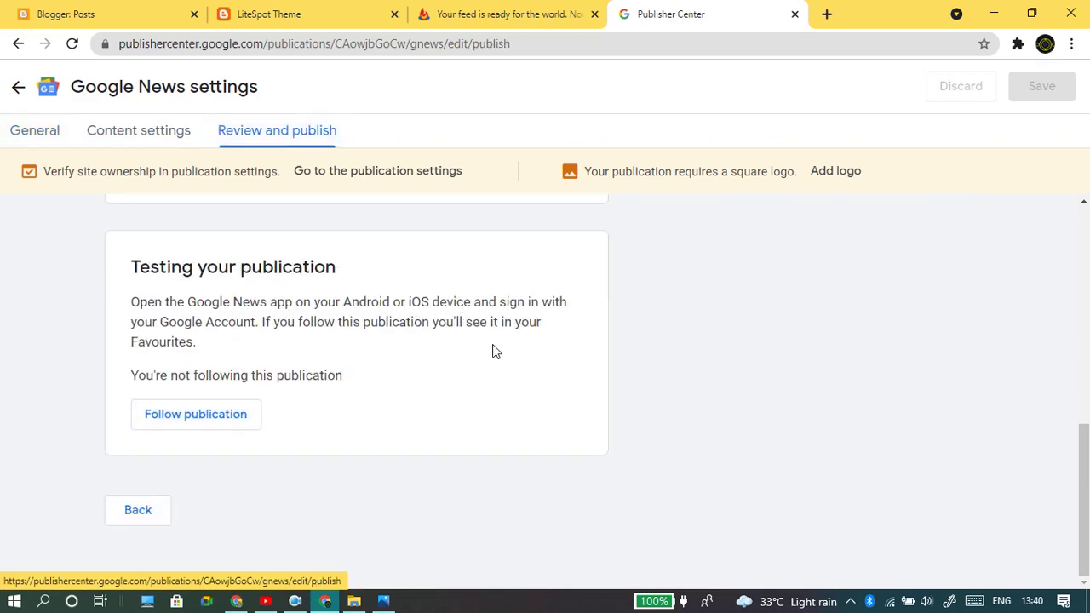
scroll(238, 380, "up", 2)
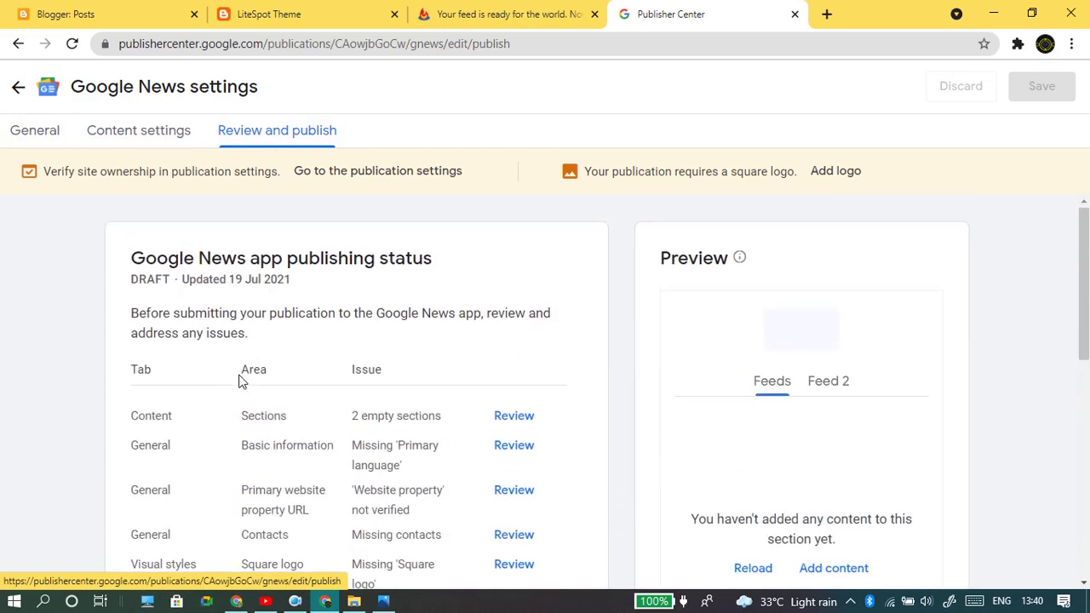
scroll(619, 249, "down", 2)
scroll(254, 324, "up", 2)
Follow the square logo notice to Visual styles, showing the 512 by 512 px PNG requirement
left_click(171, 129)
left_click(24, 131)
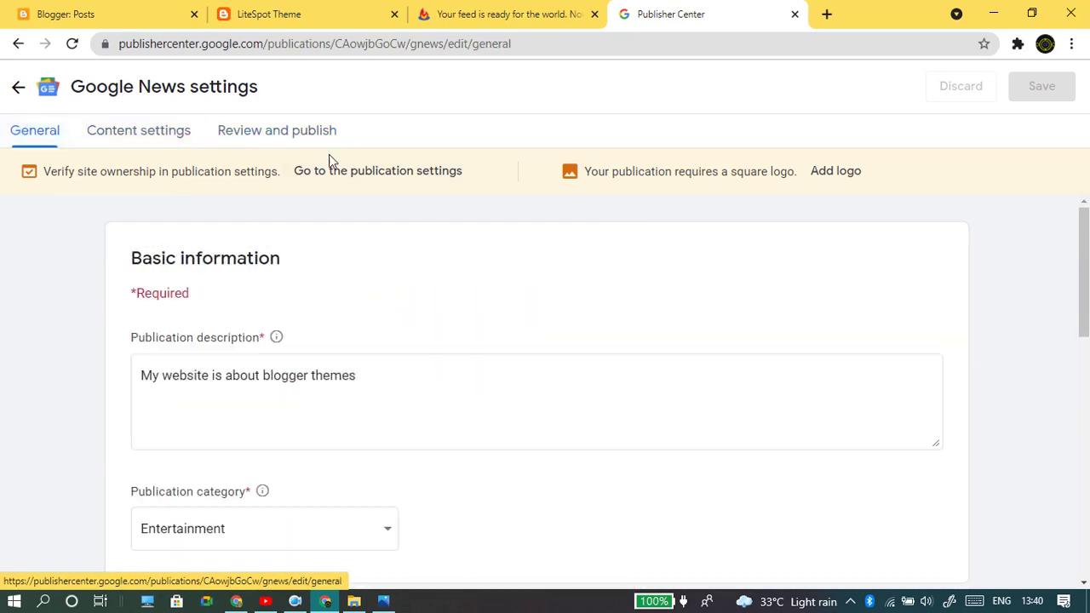
scroll(245, 341, "down", 2)
scroll(472, 339, "down", 4)
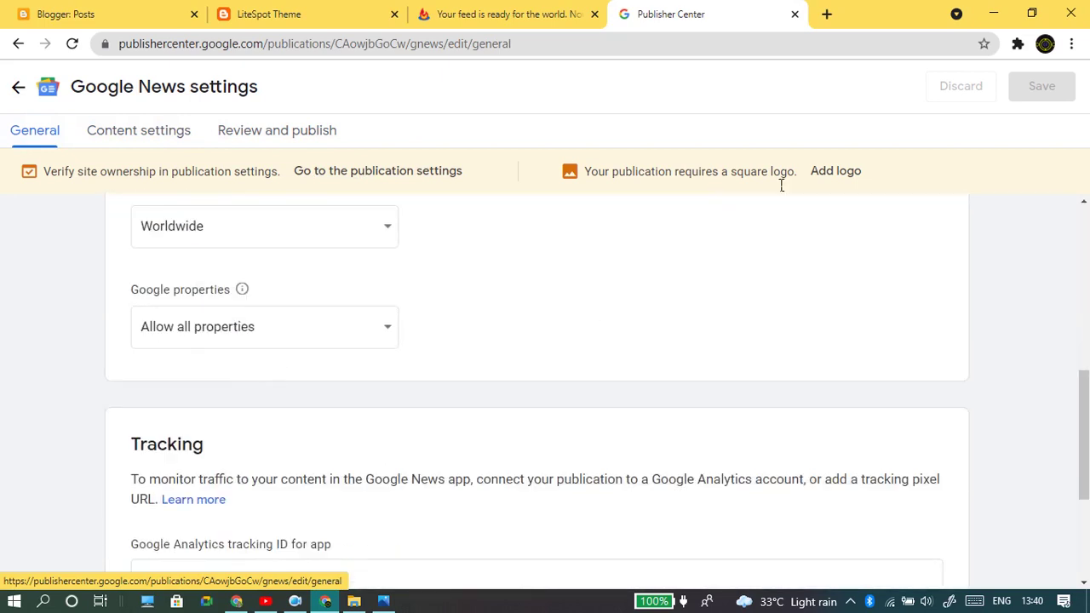
left_click_drag(609, 181, 732, 177)
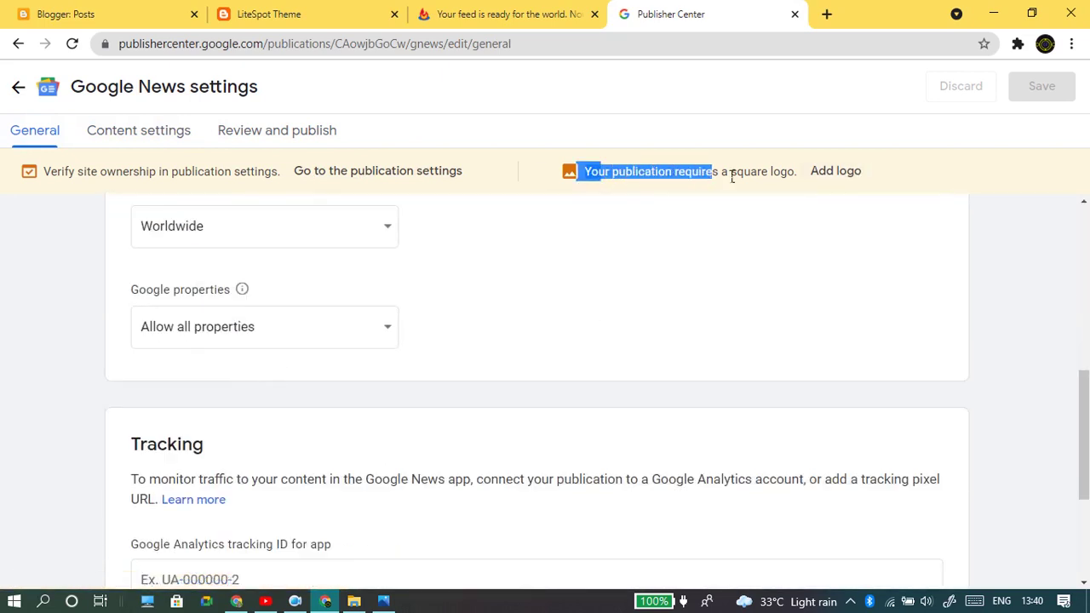
left_click(835, 171)
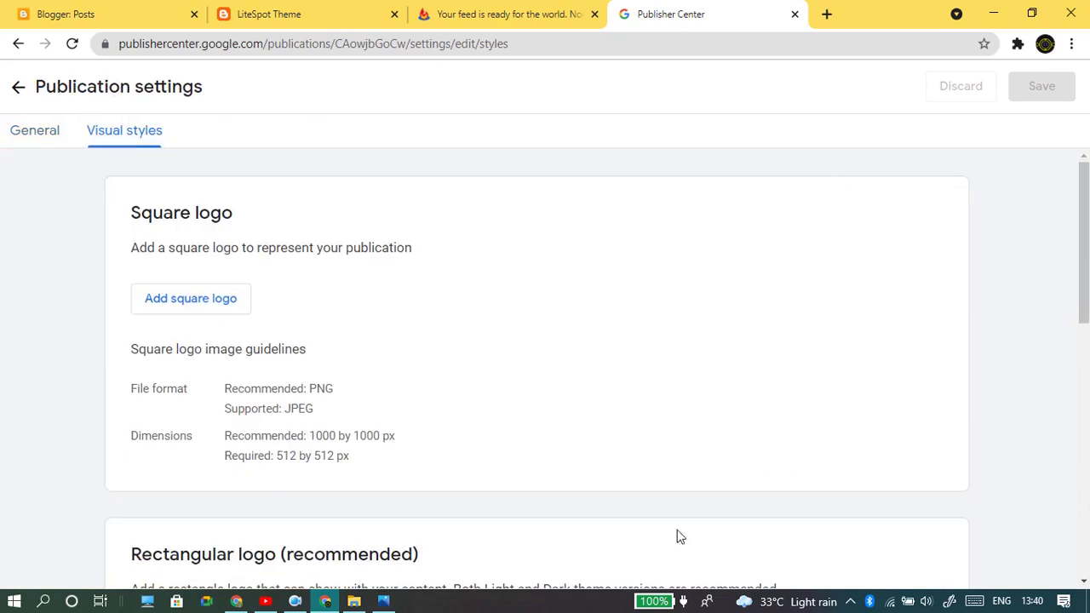
scroll(540, 363, "down", 2)
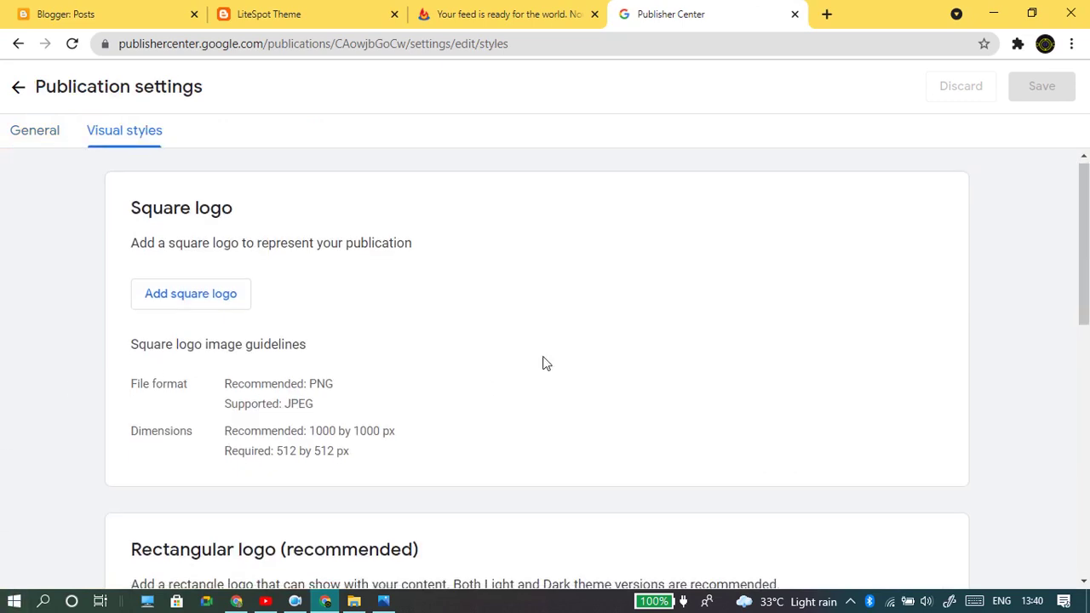
scroll(530, 362, "up", 2)
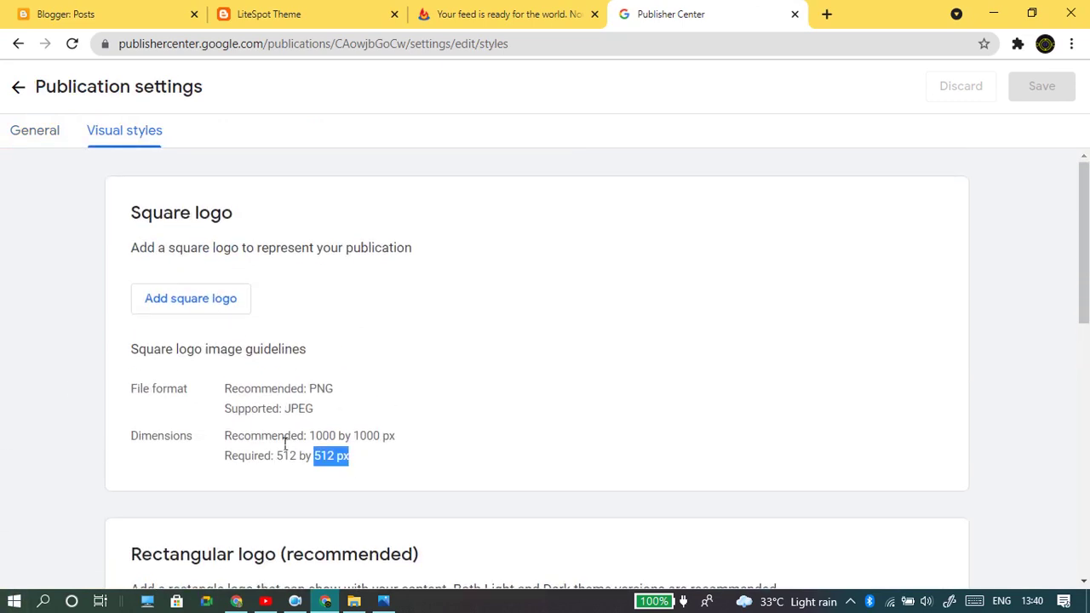
left_click_drag(285, 443, 219, 391)
left_click(223, 391)
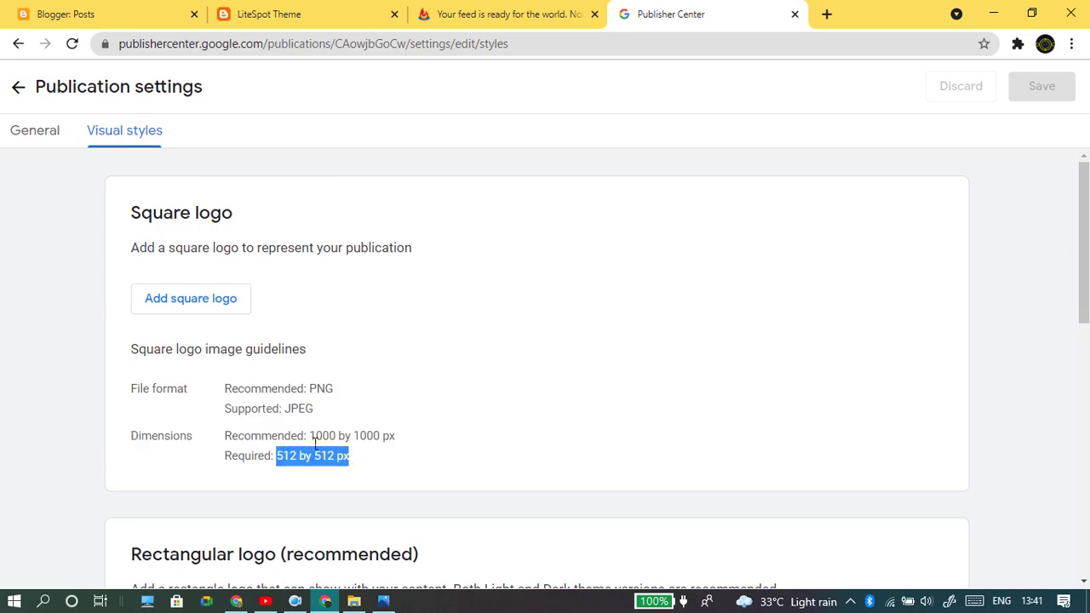
Open Canva in a new tab, answer the usage question and skip the team invitation
left_click(830, 10)
type("canva.com/en_in/")
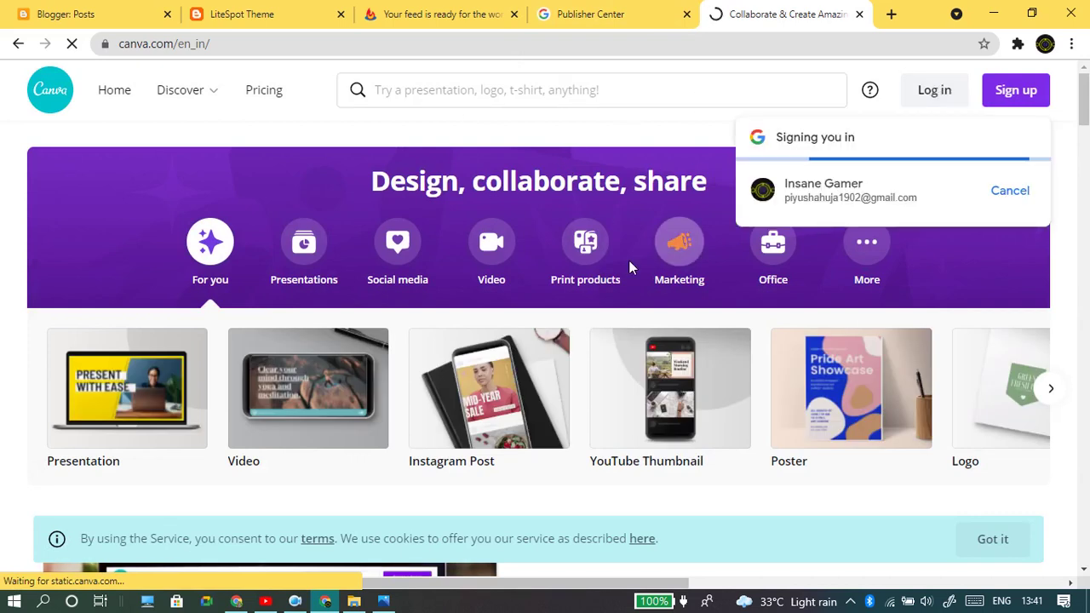
left_click(675, 96)
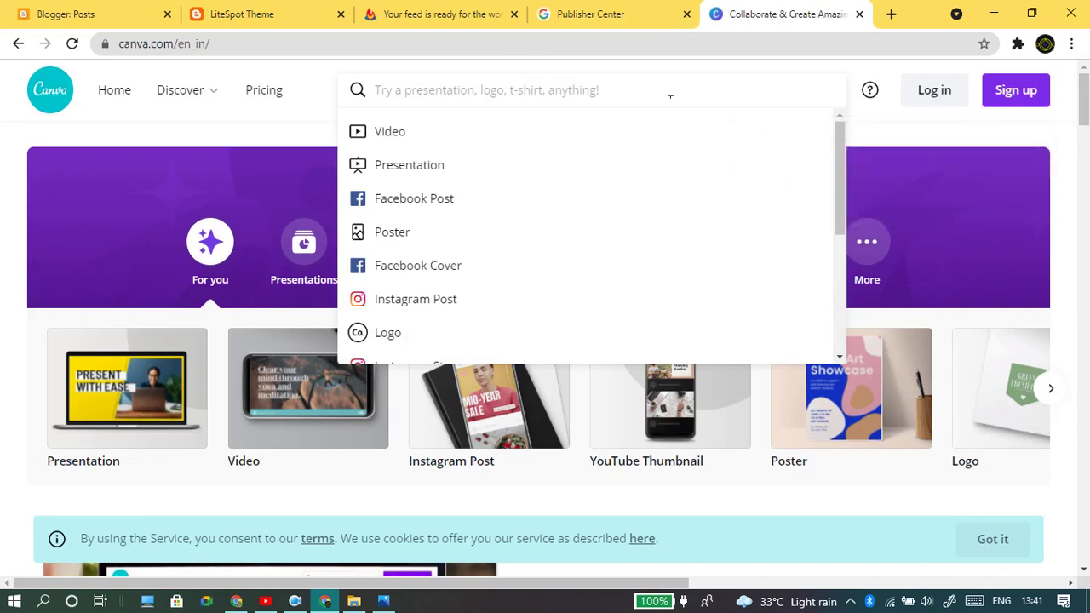
scroll(616, 244, "down", 3)
scroll(503, 315, "down", 3)
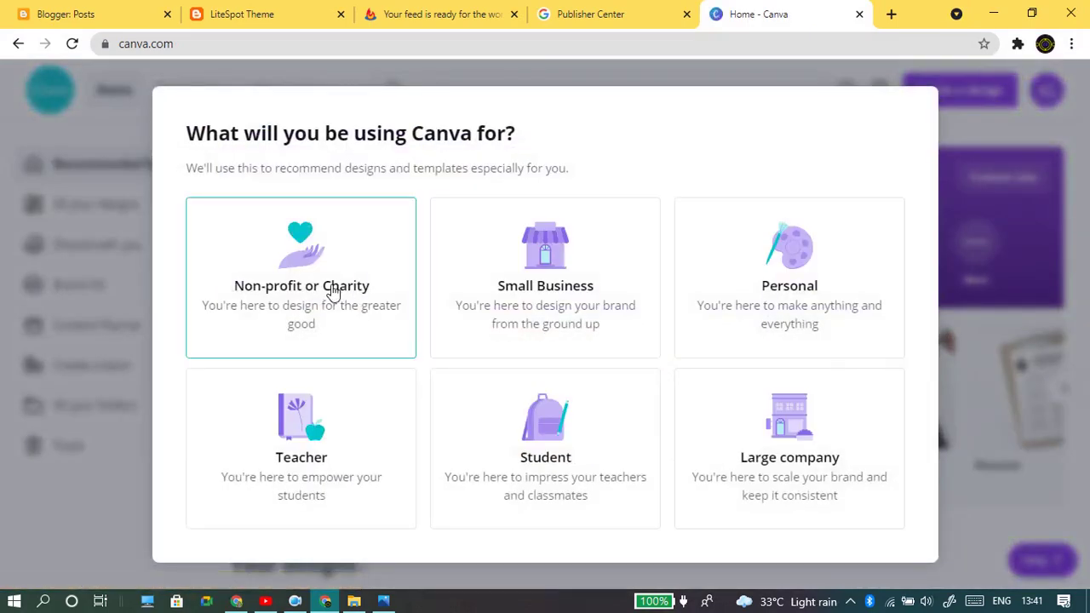
left_click(274, 260)
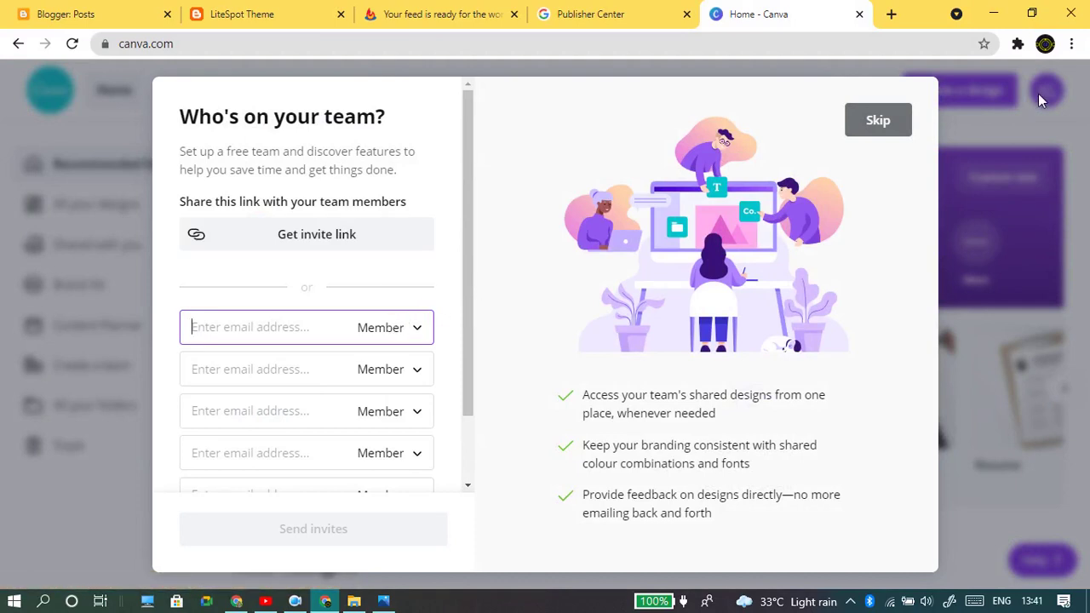
left_click(869, 128)
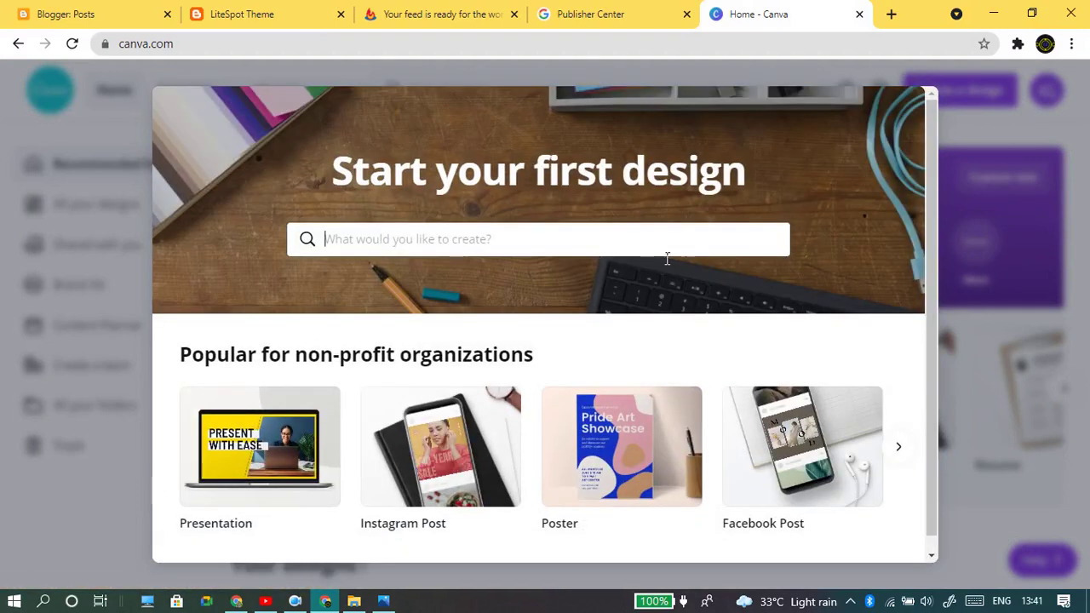
scroll(701, 315, "down", 1)
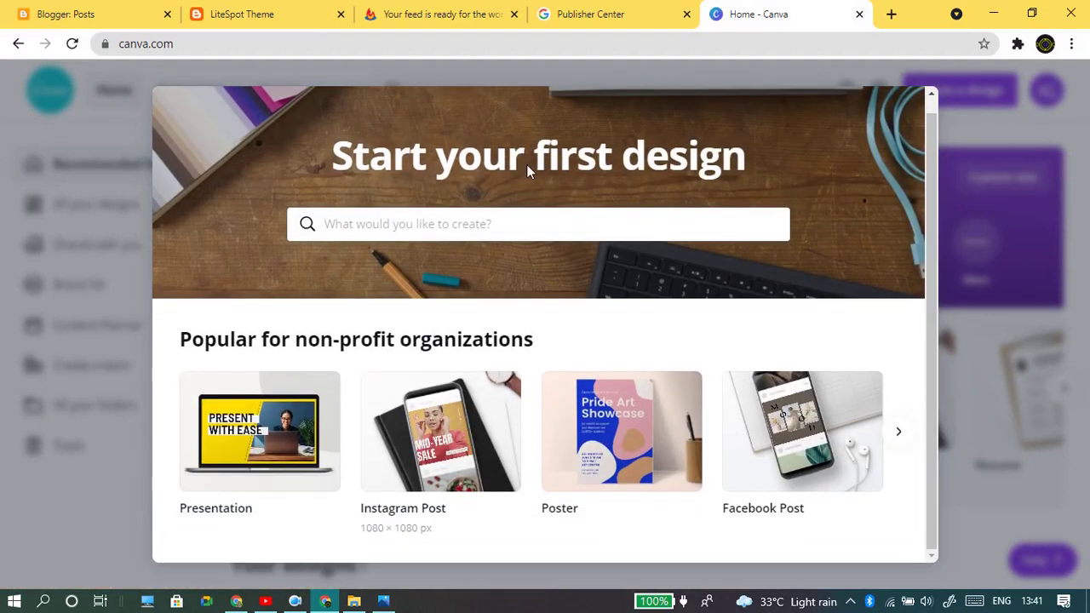
Try a custom-dimensions design, hit the 403 Forbidden page, and return to Canva home
left_click(515, 219)
scroll(454, 359, "down", 5)
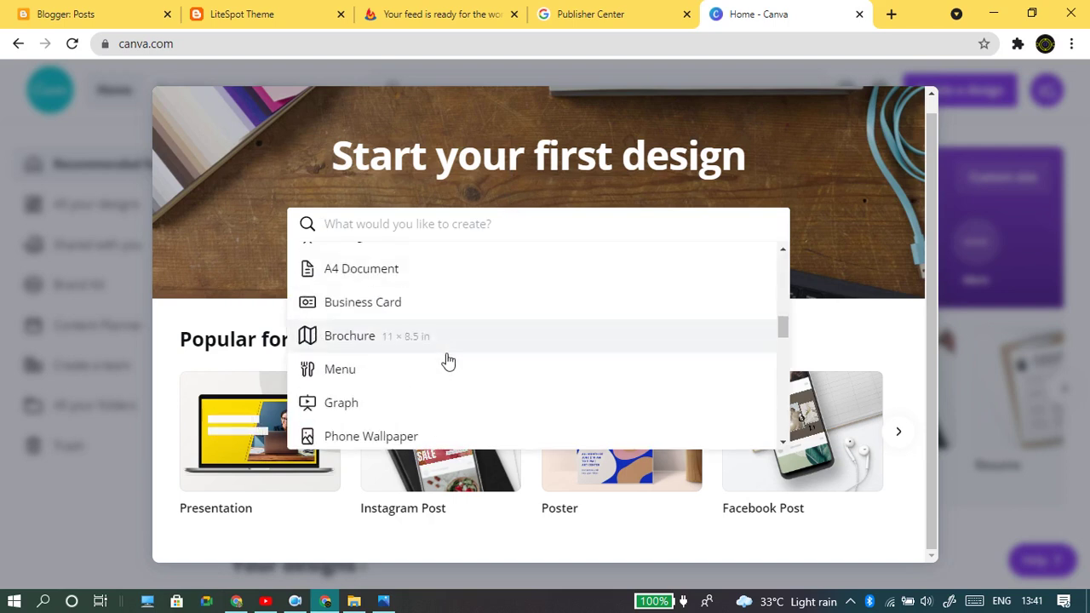
scroll(426, 379, "down", 5)
scroll(402, 404, "down", 5)
left_click(394, 433)
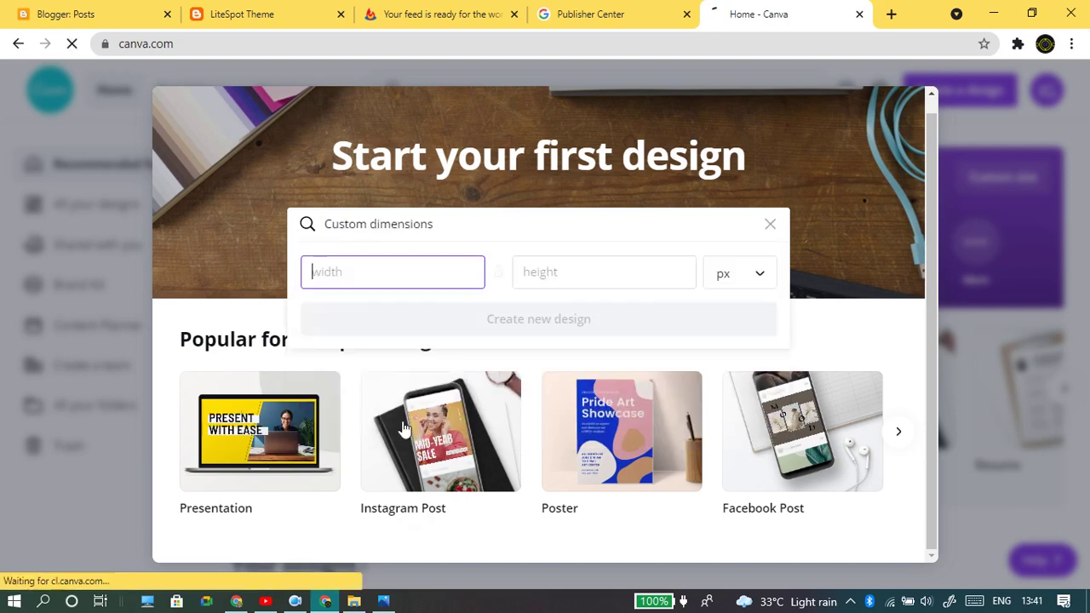
left_click(504, 328)
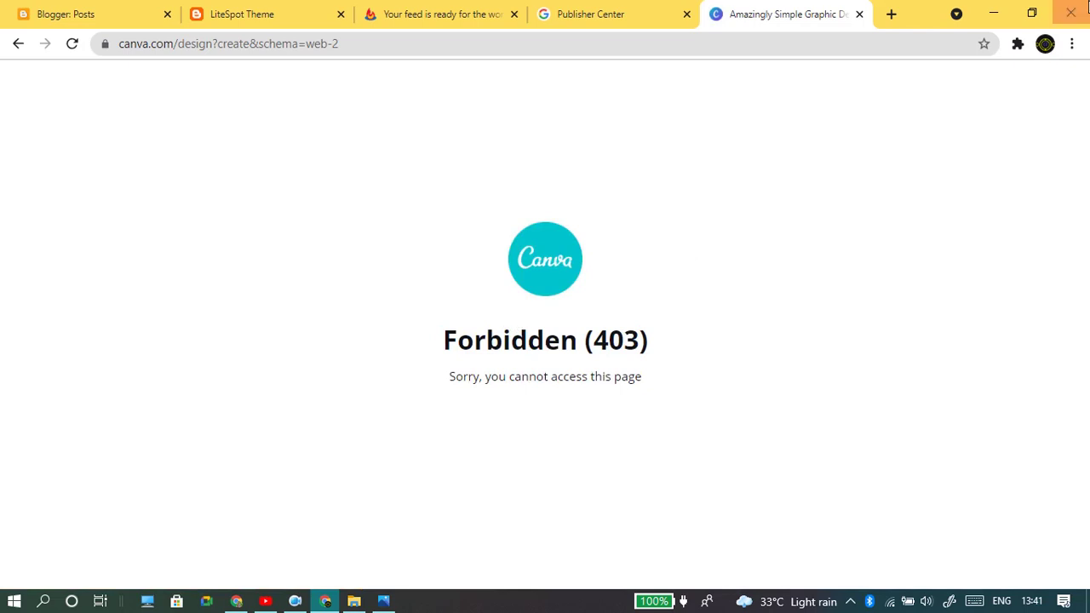
left_click(18, 43)
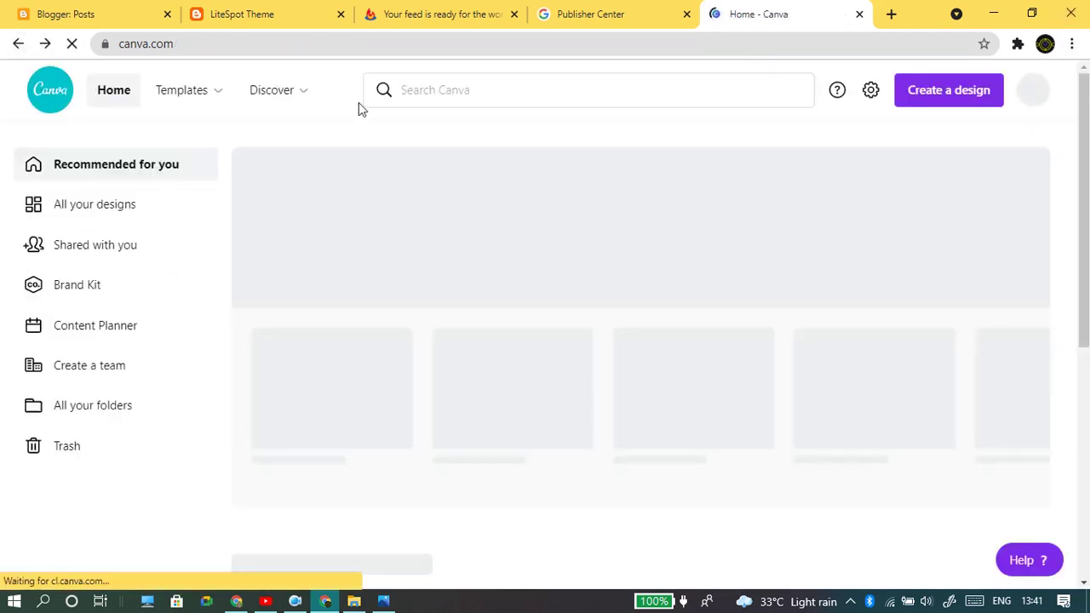
Create a custom-size Canva design of 1000 × 1000 px
left_click(942, 101)
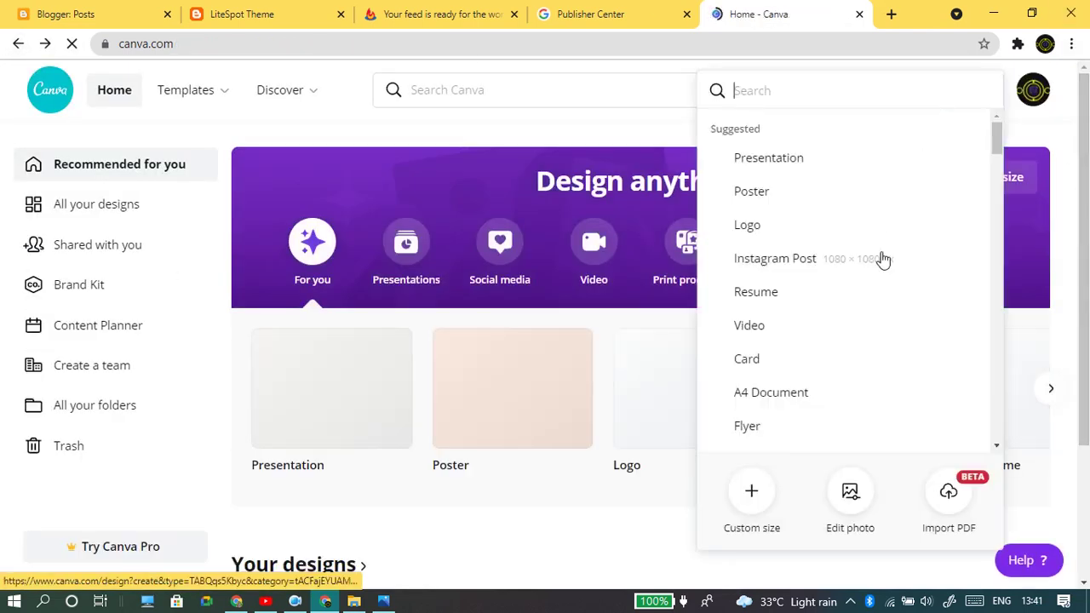
scroll(844, 358, "down", 4)
left_click(753, 495)
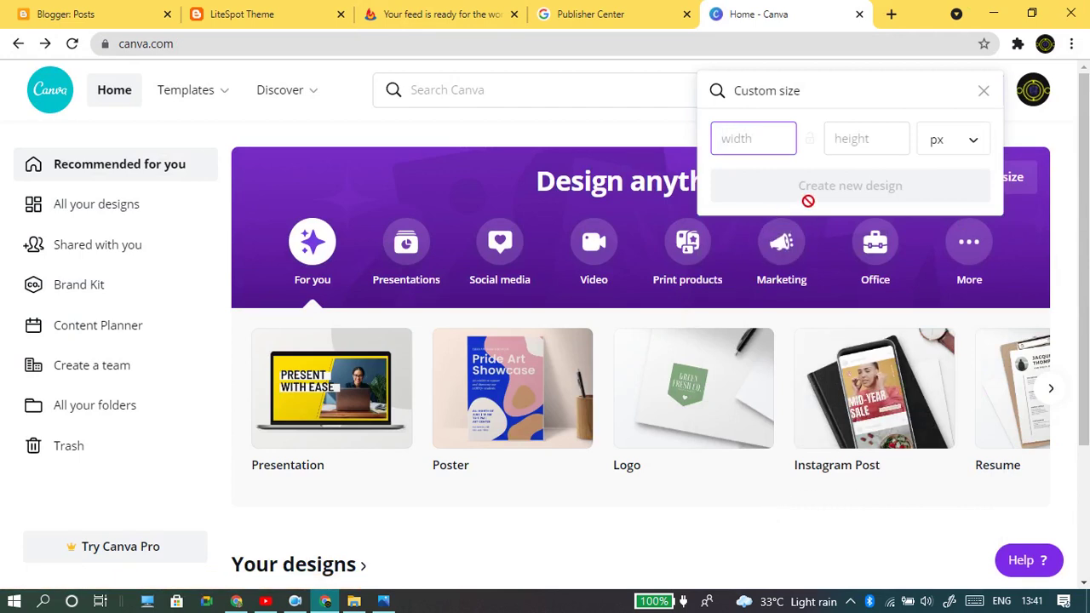
type("1000")
left_click(852, 145)
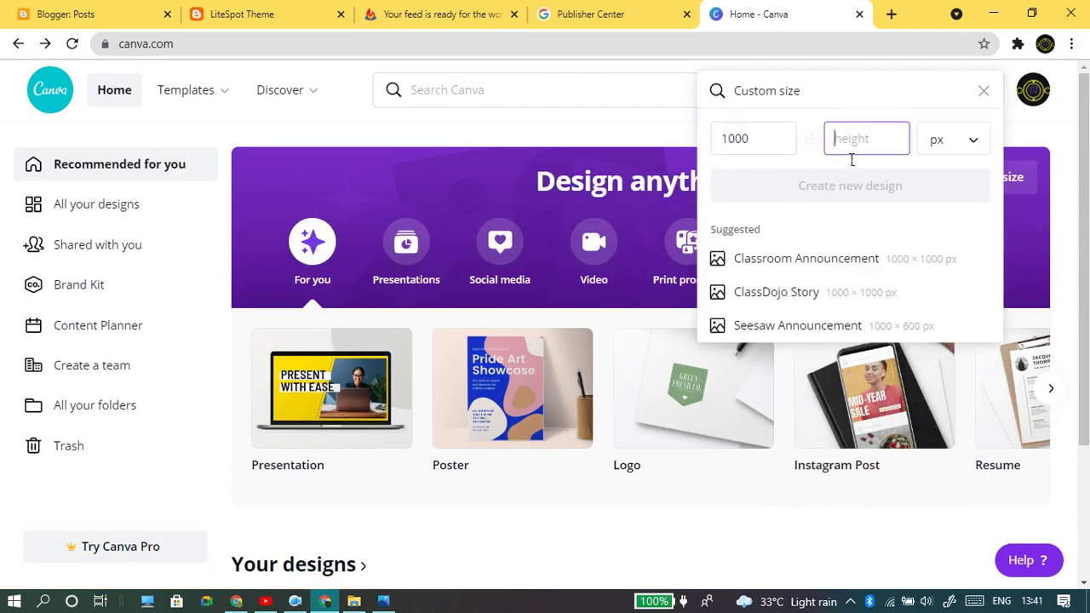
type("1000")
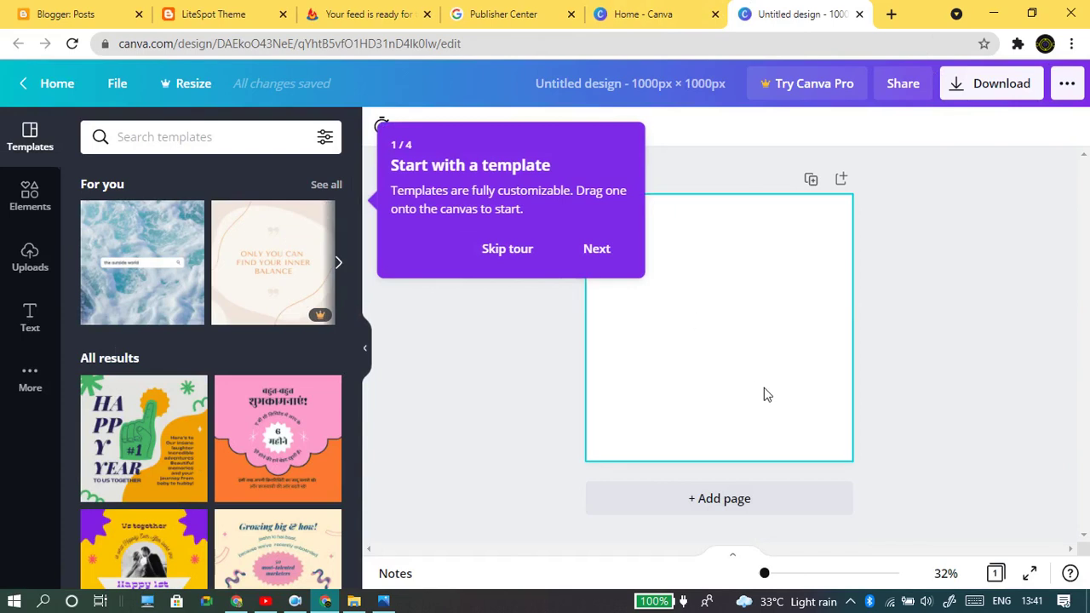
Add an LT heading at font size 500, centred on the page
left_click(32, 320)
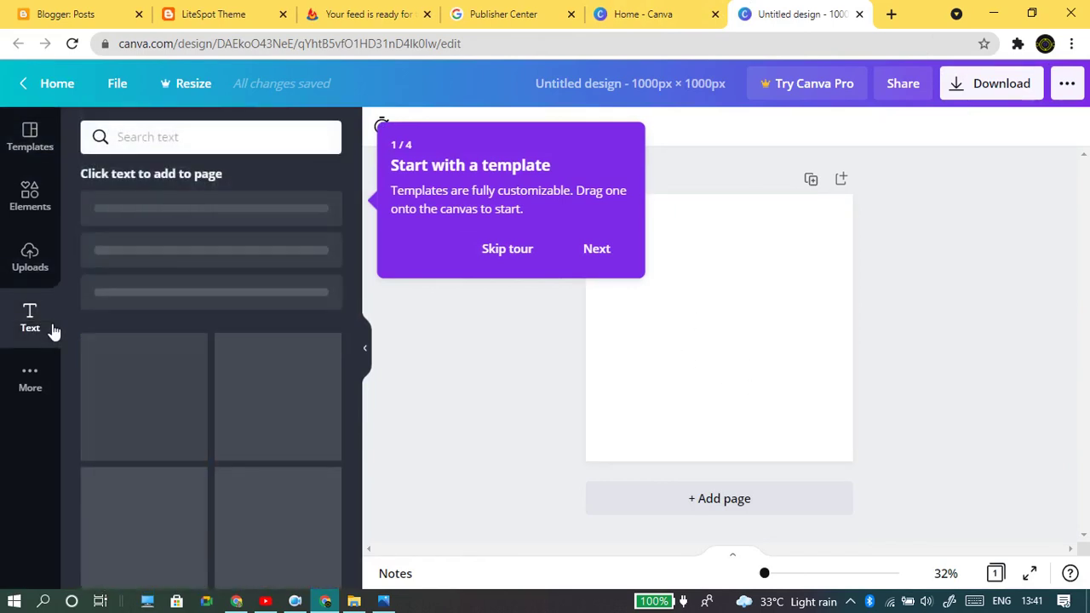
left_click(170, 235)
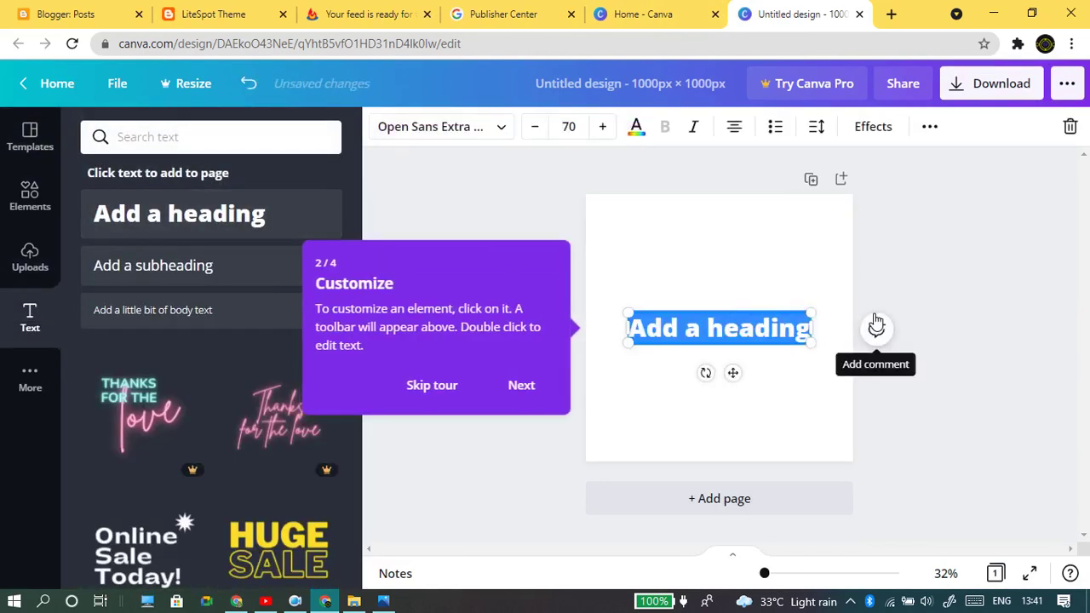
type("LT")
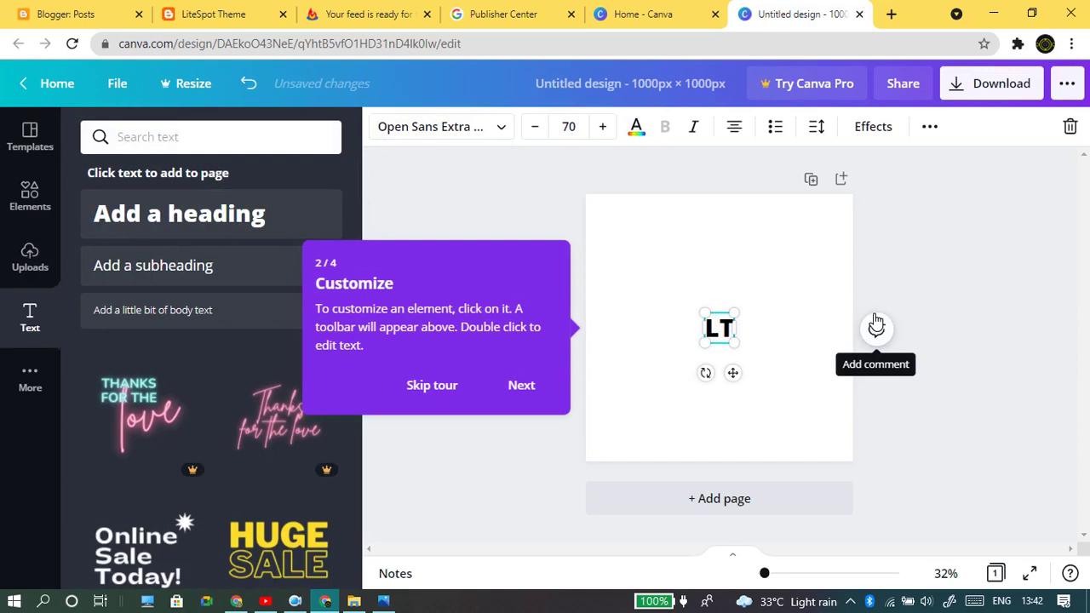
left_click(569, 126)
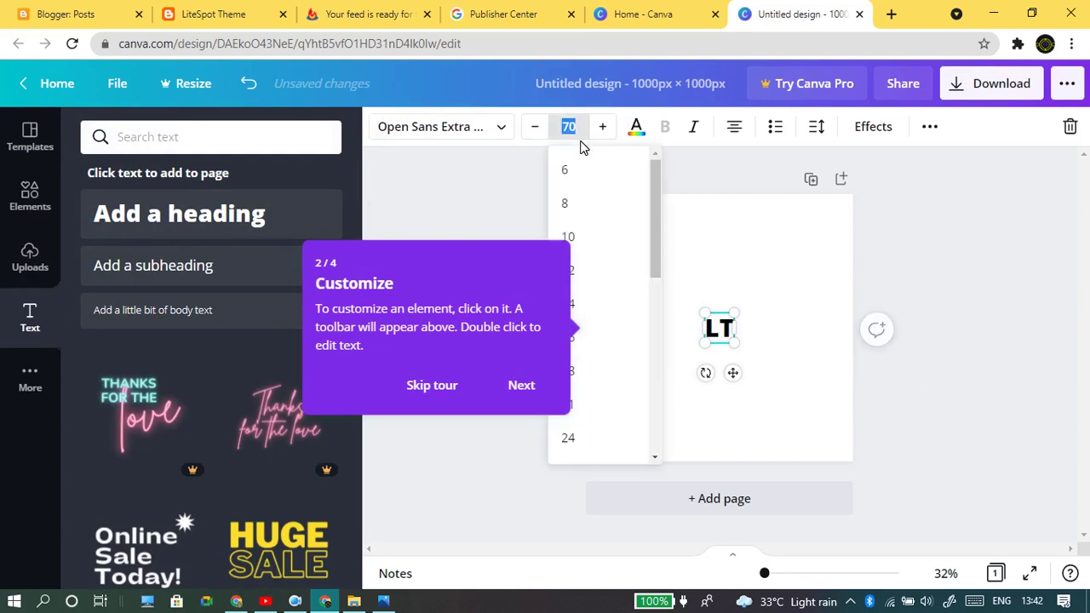
type("500")
key("Return")
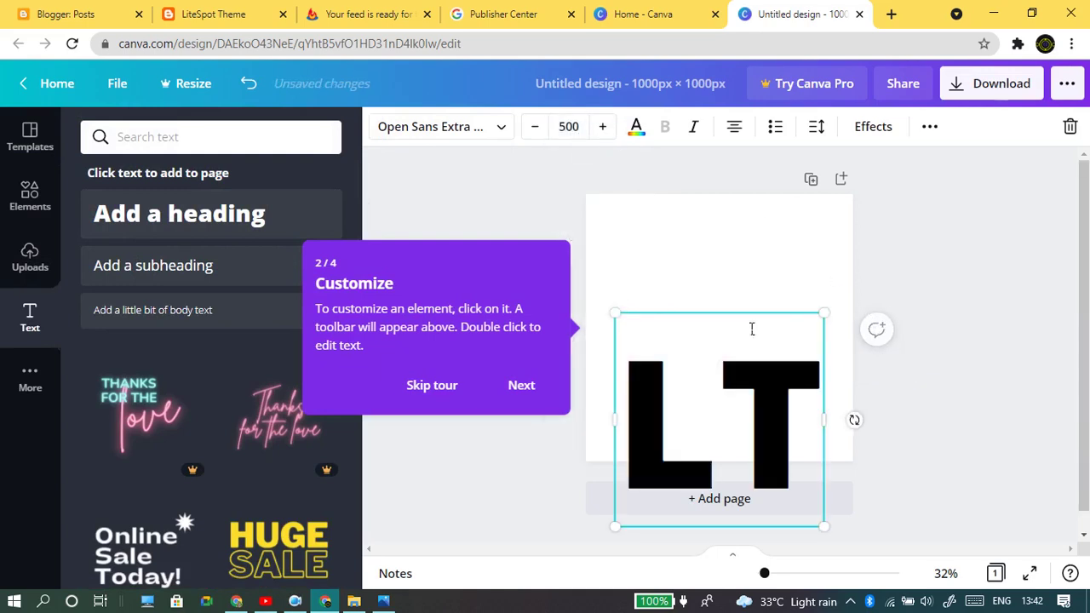
left_click_drag(757, 318, 750, 226)
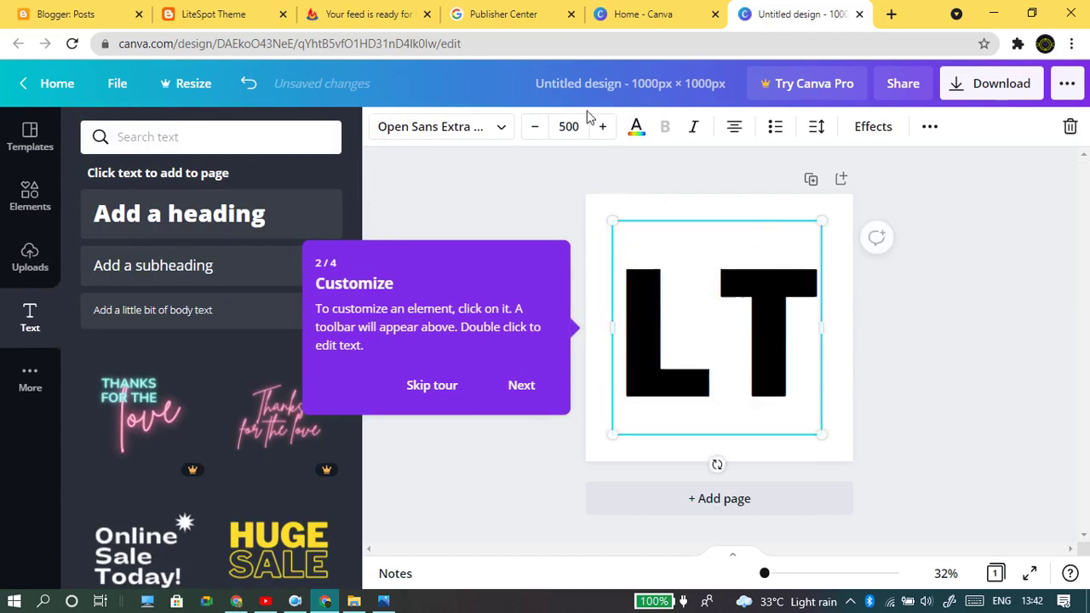
Colour the LT lettering purple after trying light and dark blue
left_click(637, 126)
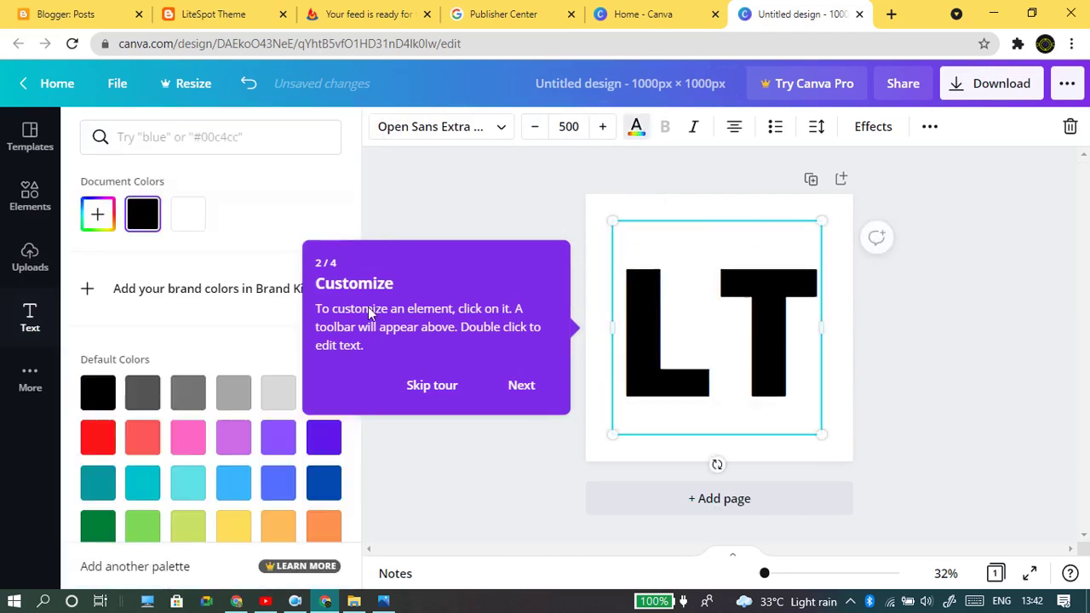
left_click(313, 450)
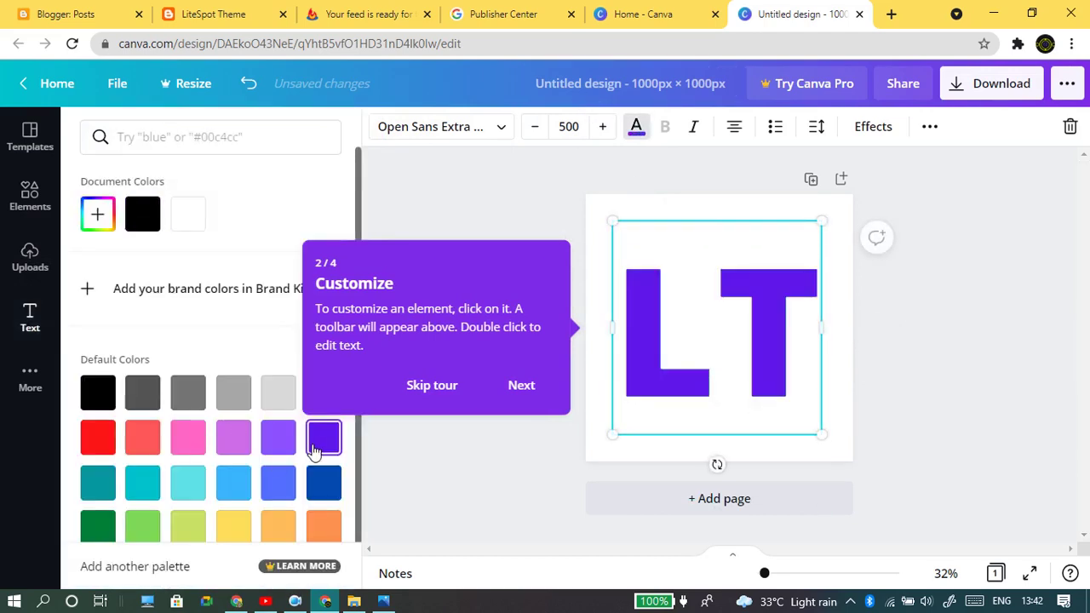
left_click(243, 498)
left_click(323, 483)
left_click(324, 437)
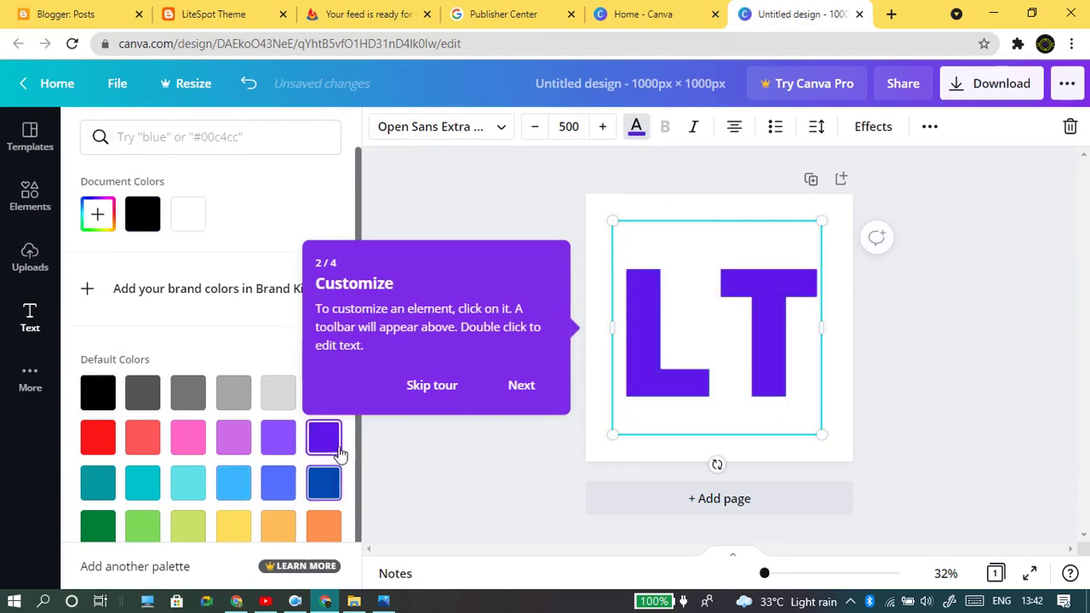
left_click(976, 139)
Download the design as a PNG and confirm Untitled design in the Downloads folder
left_click(988, 84)
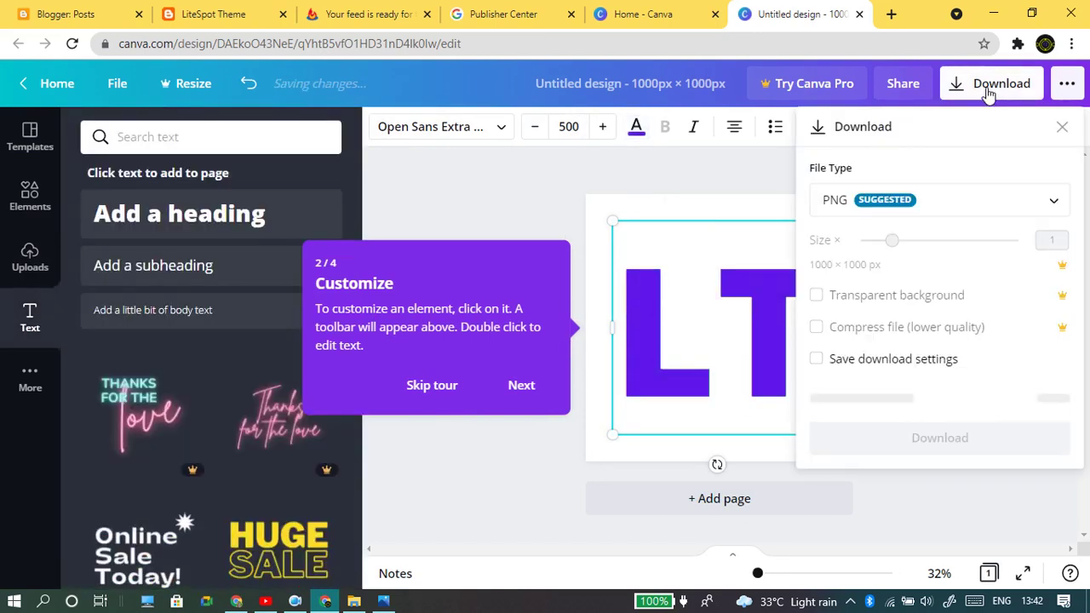
left_click(886, 397)
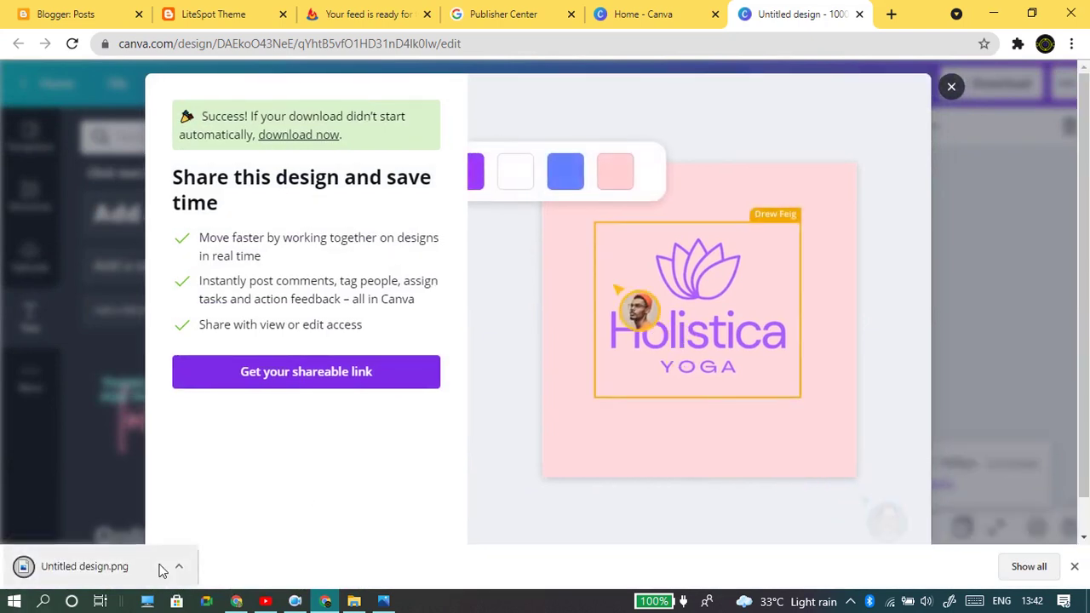
left_click(179, 567)
left_click(189, 518)
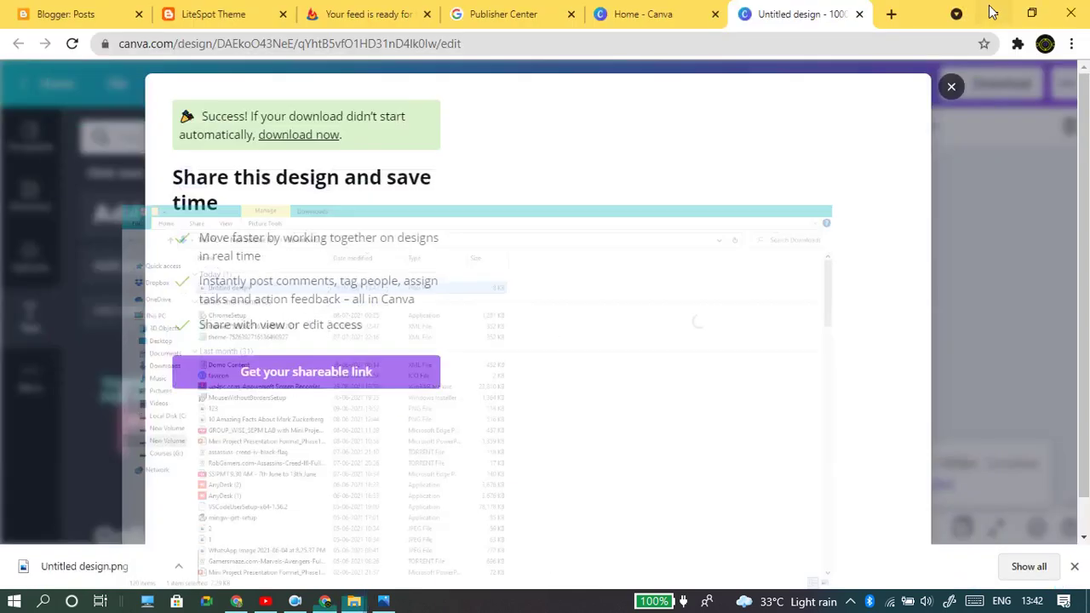
left_click(997, 8)
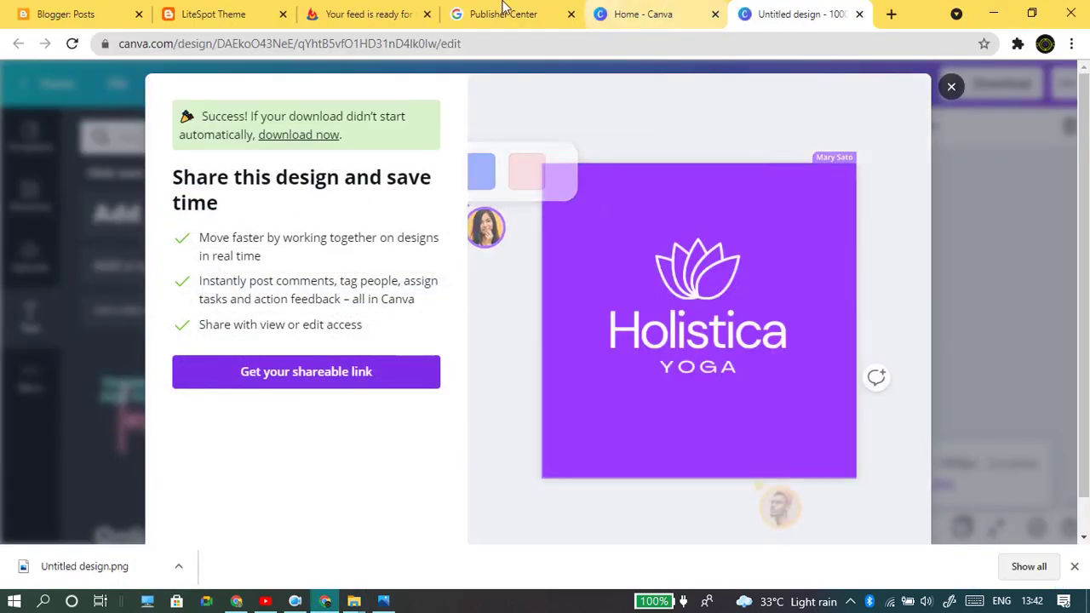
Upload Untitled design from Downloads as the publication's square logo
left_click(503, 9)
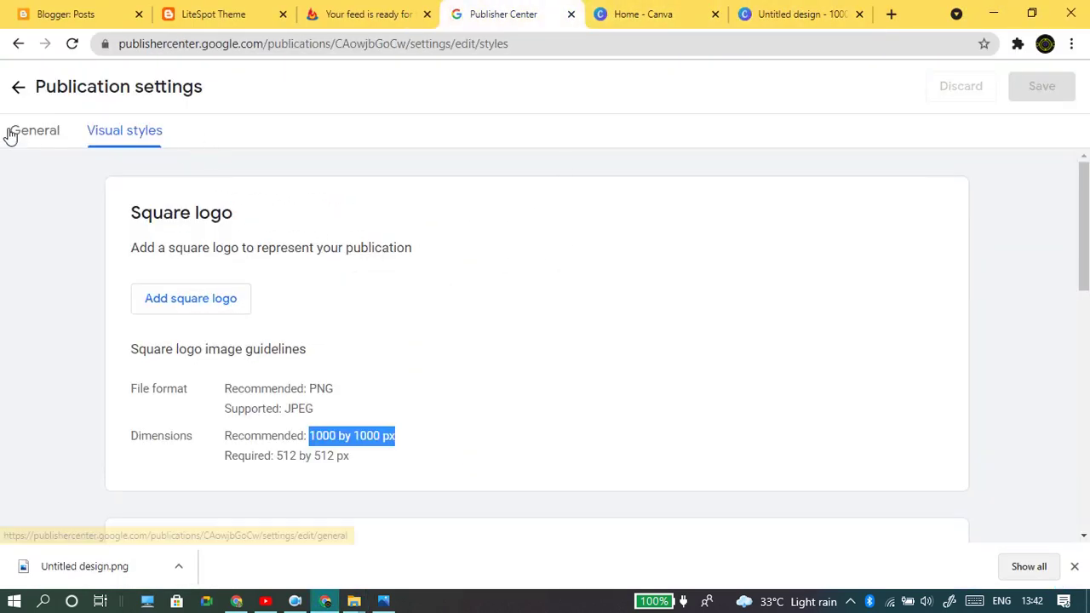
left_click(182, 310)
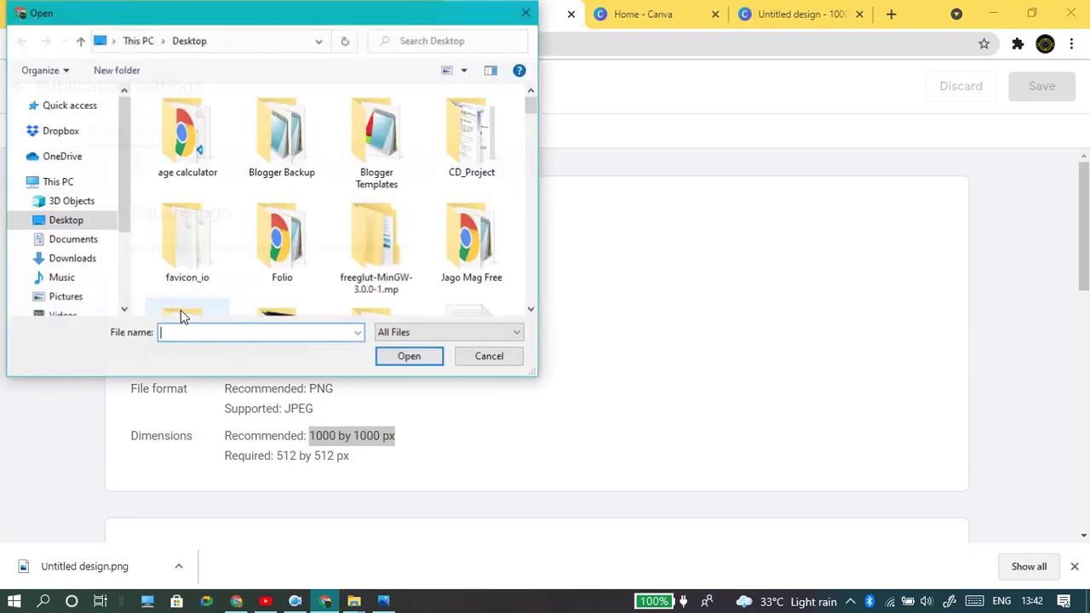
left_click(71, 258)
left_click(188, 138)
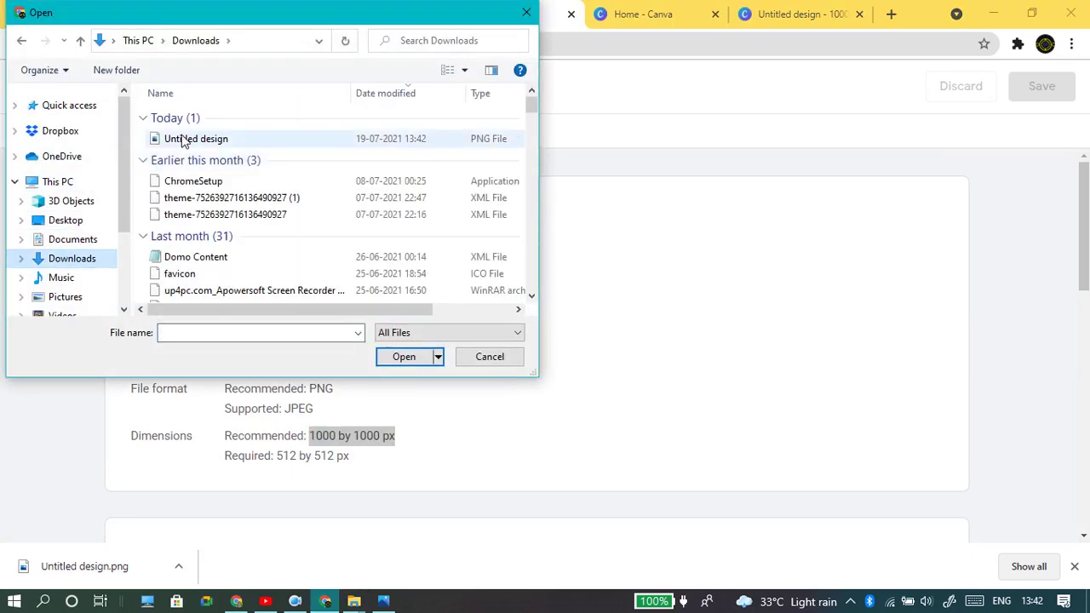
left_click(405, 357)
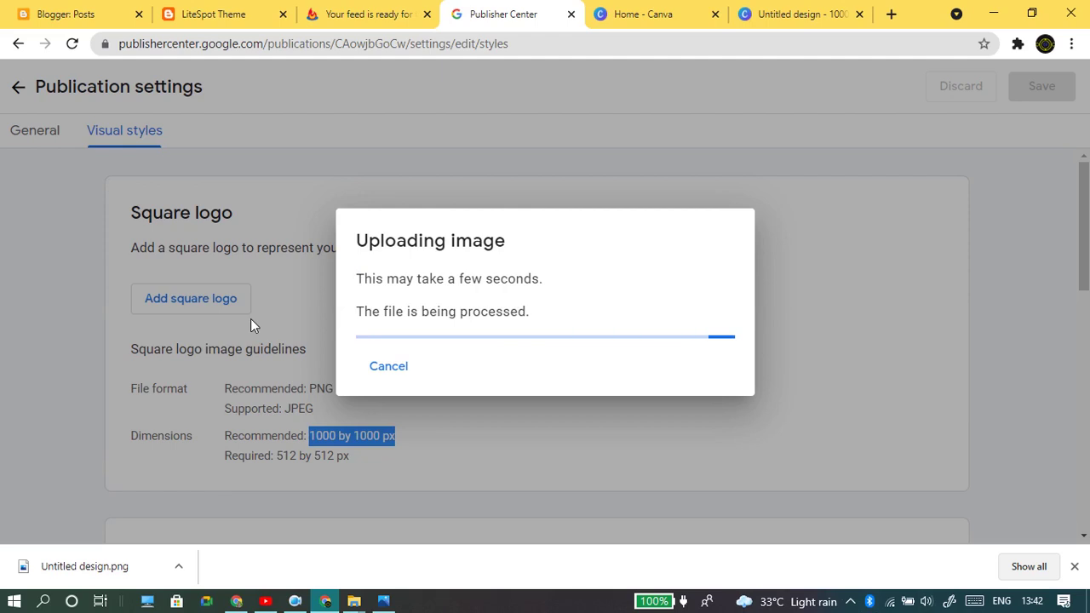
Upload the same Untitled design image as the light-theme rectangular logo
scroll(273, 292, "down", 1)
scroll(273, 297, "down", 3)
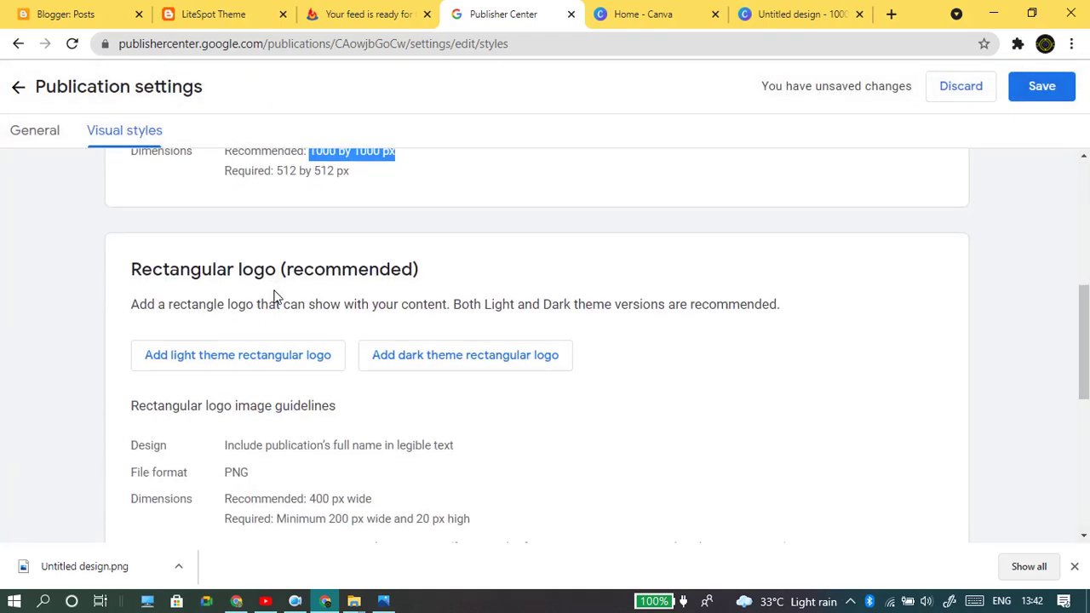
scroll(224, 224, "down", 2)
scroll(253, 346, "up", 1)
left_click(241, 284)
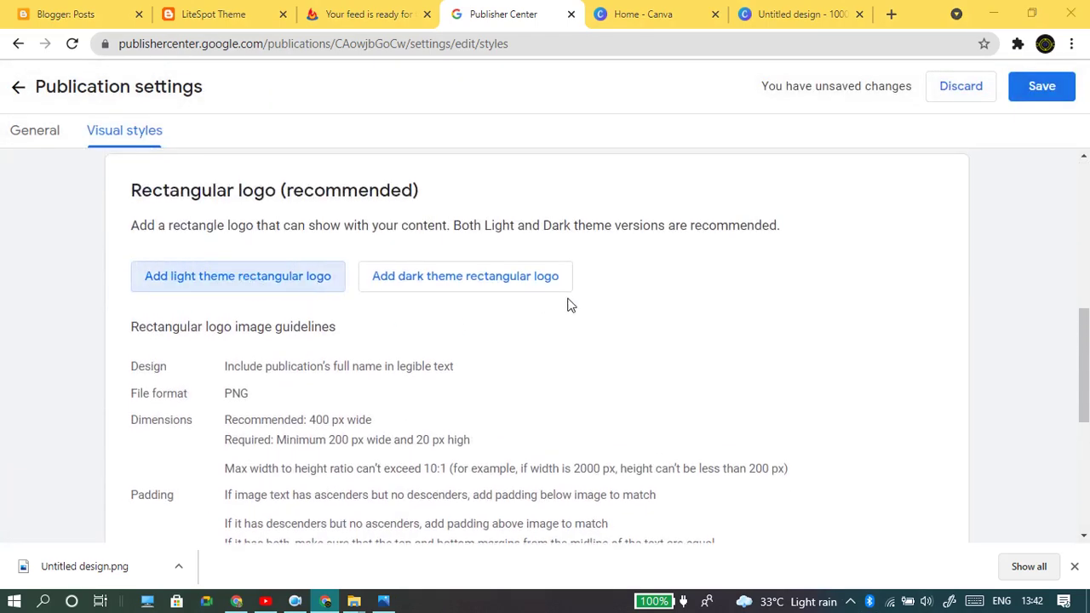
left_click(260, 147)
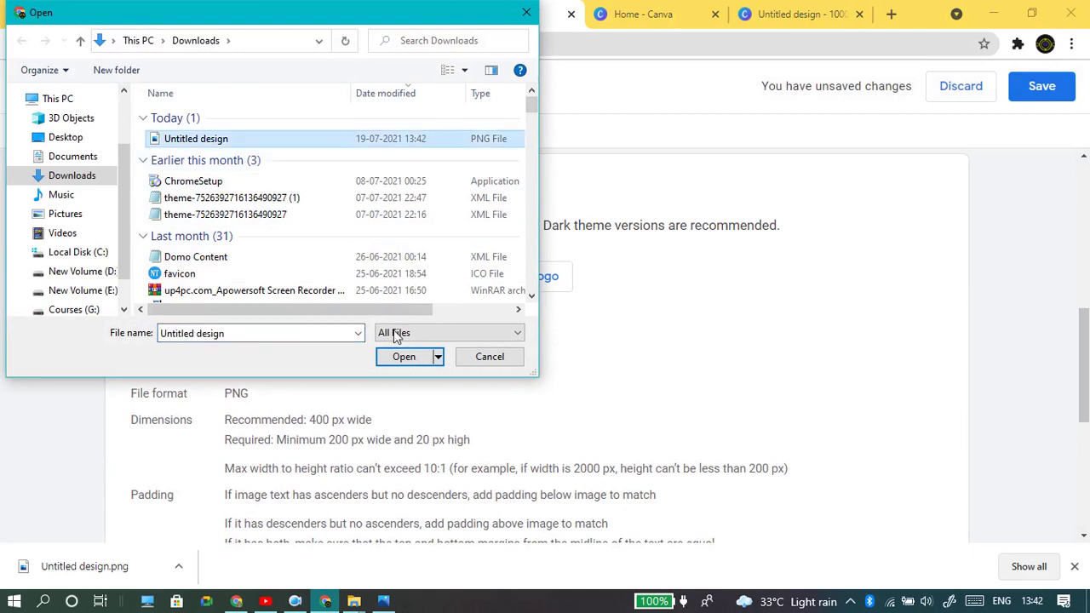
left_click(402, 356)
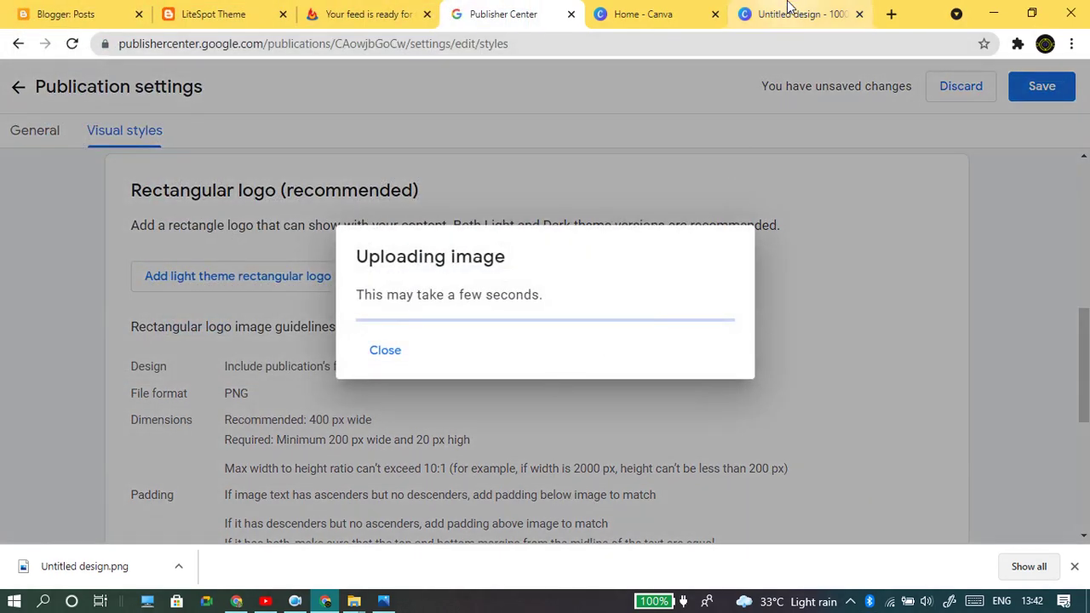
left_click(801, 14)
Set the LT design's page background to black
left_click(949, 84)
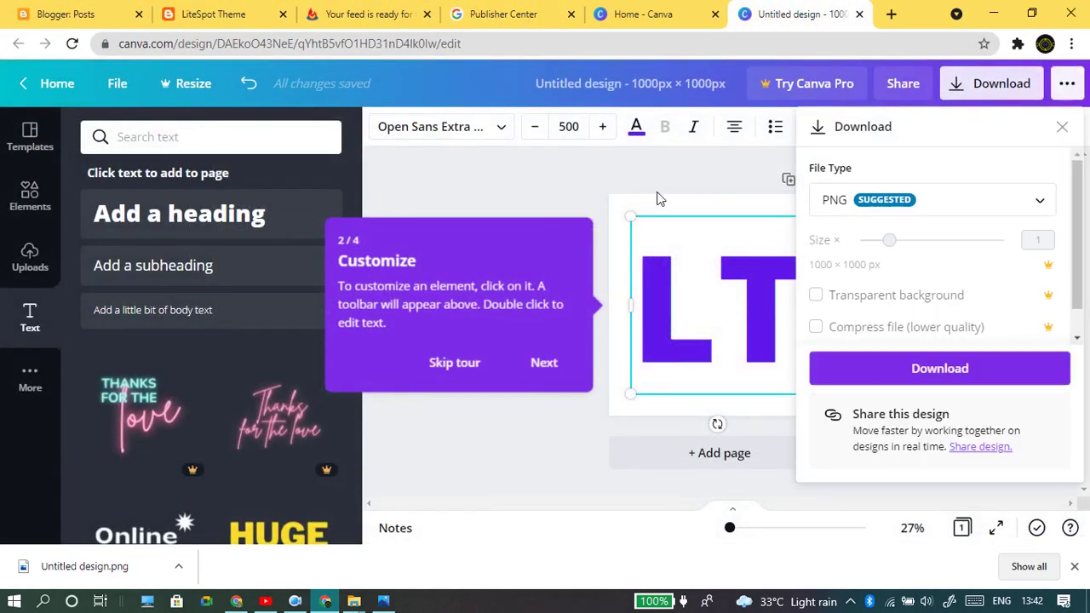
left_click(662, 200)
key("Escape")
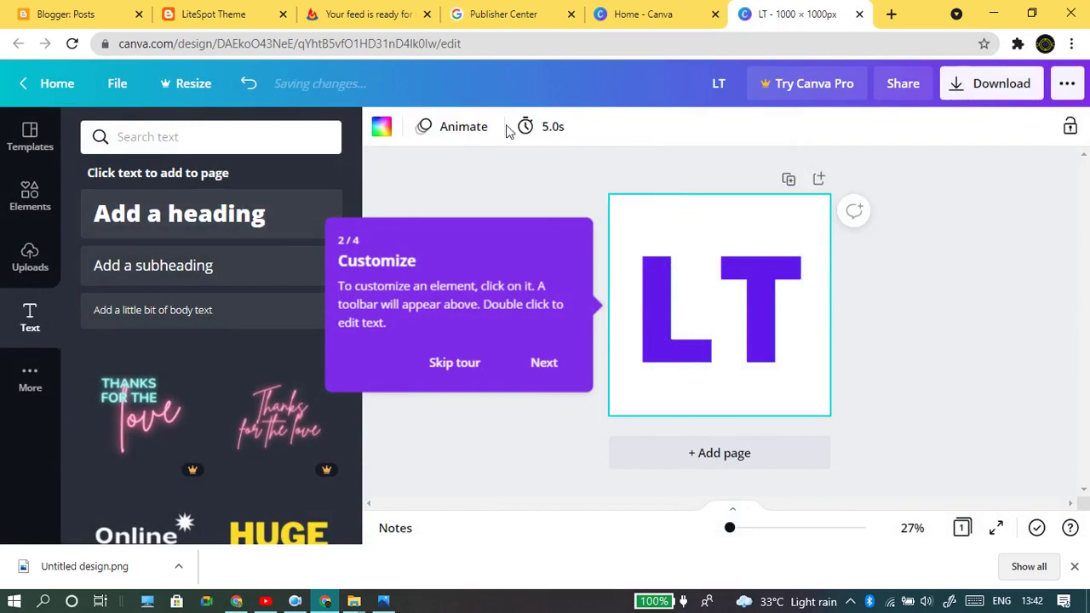
left_click(384, 127)
left_click(100, 392)
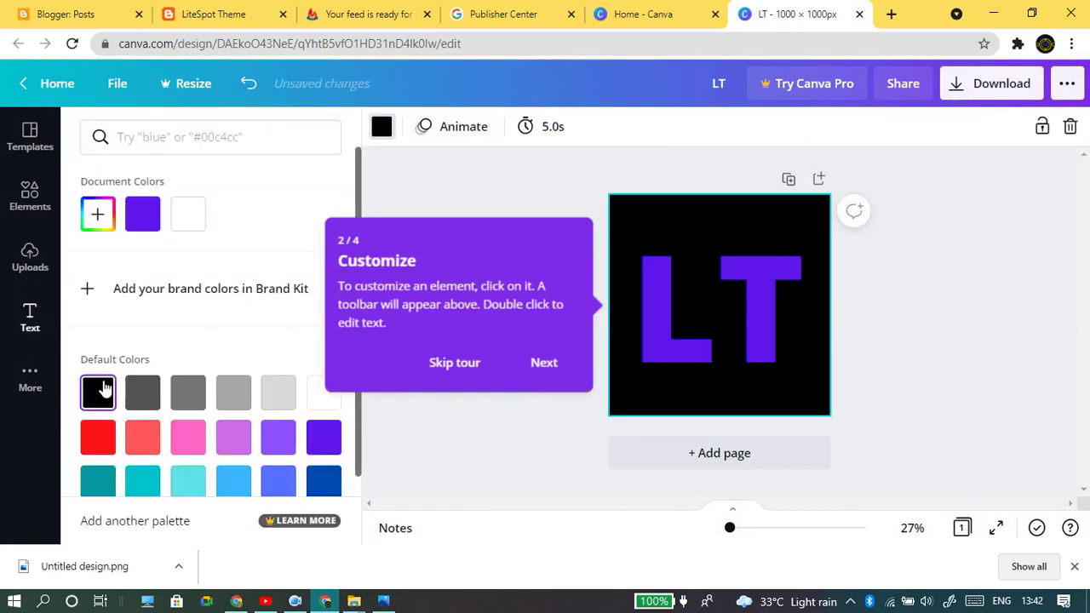
left_click(964, 263)
Download the black-background design as LT.png
left_click(980, 85)
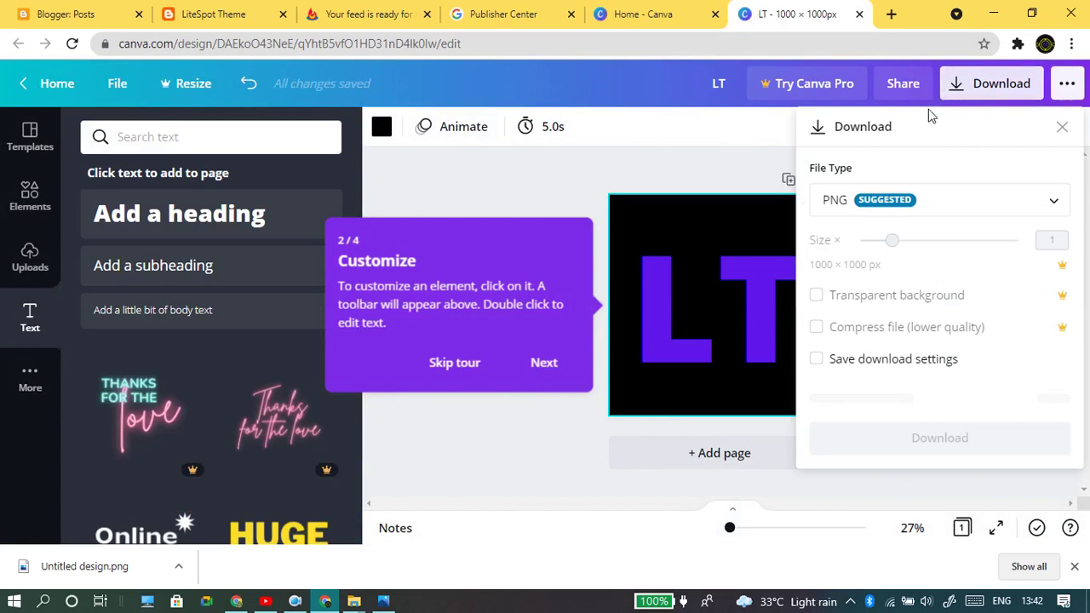
left_click(903, 385)
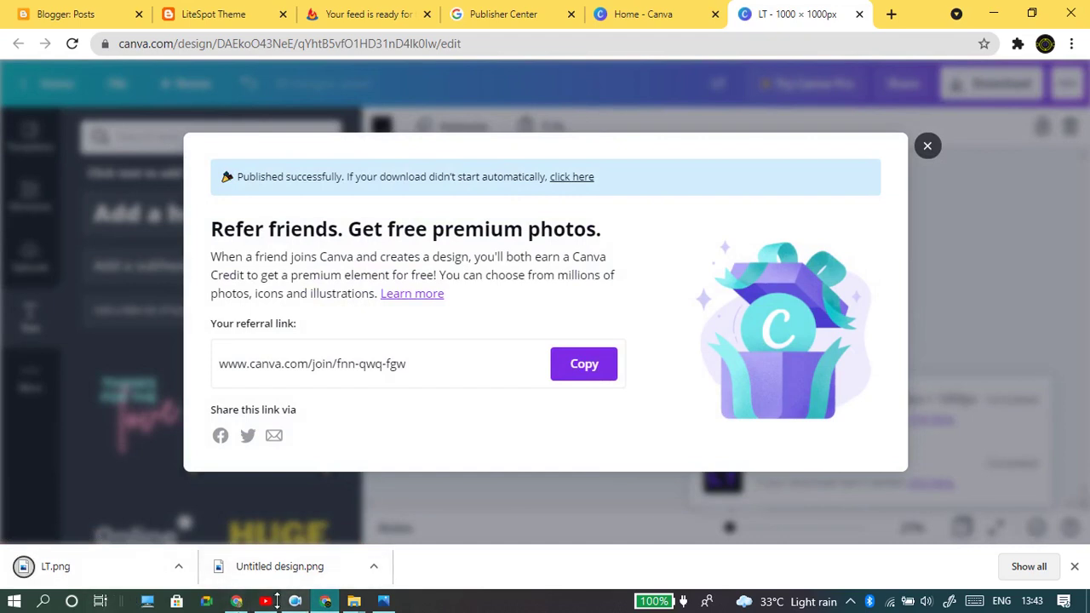
left_click(236, 601)
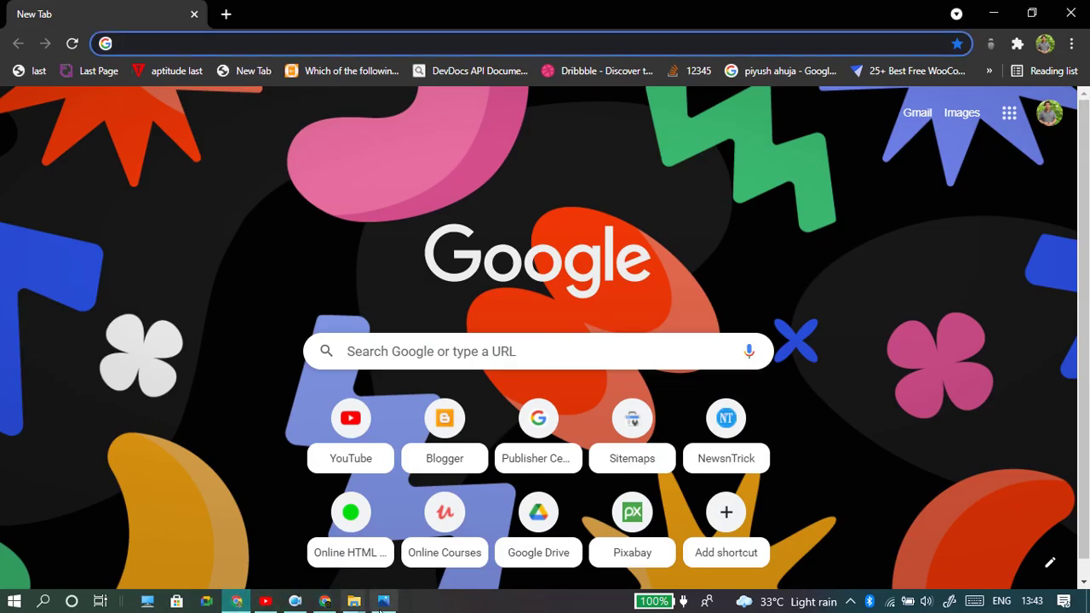
left_click(334, 607)
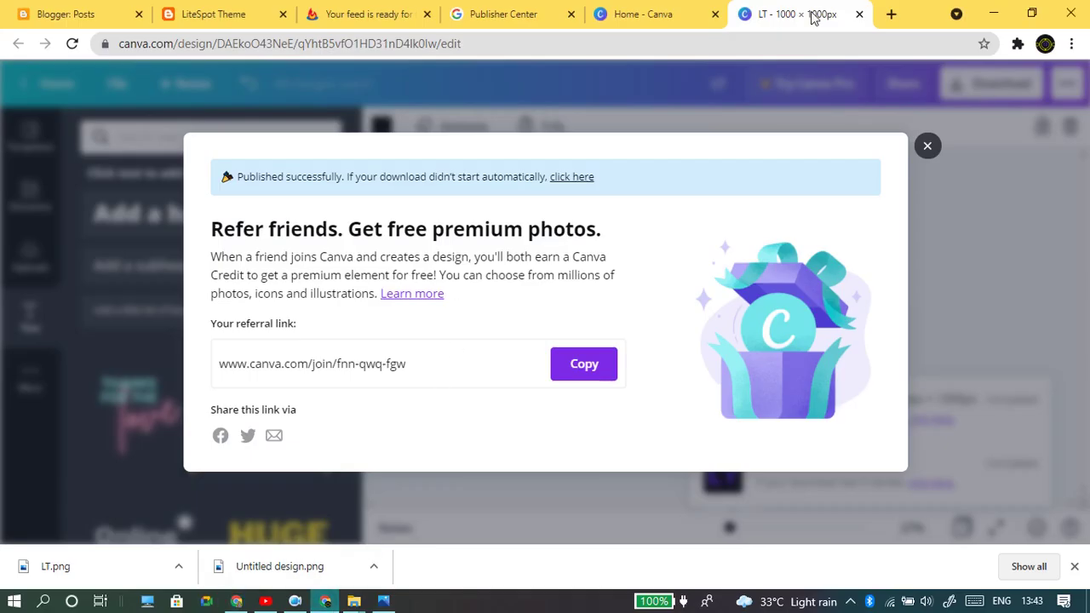
Upload LT.png as the publication's dark-theme rectangular logo
left_click(454, 10)
left_click(409, 368)
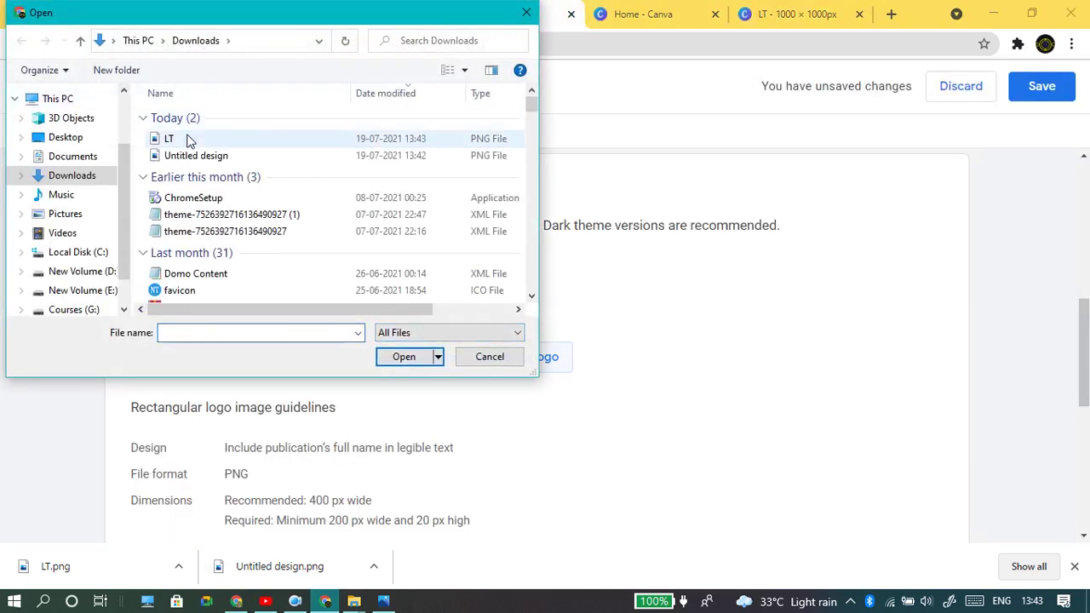
left_click(189, 139)
left_click(404, 356)
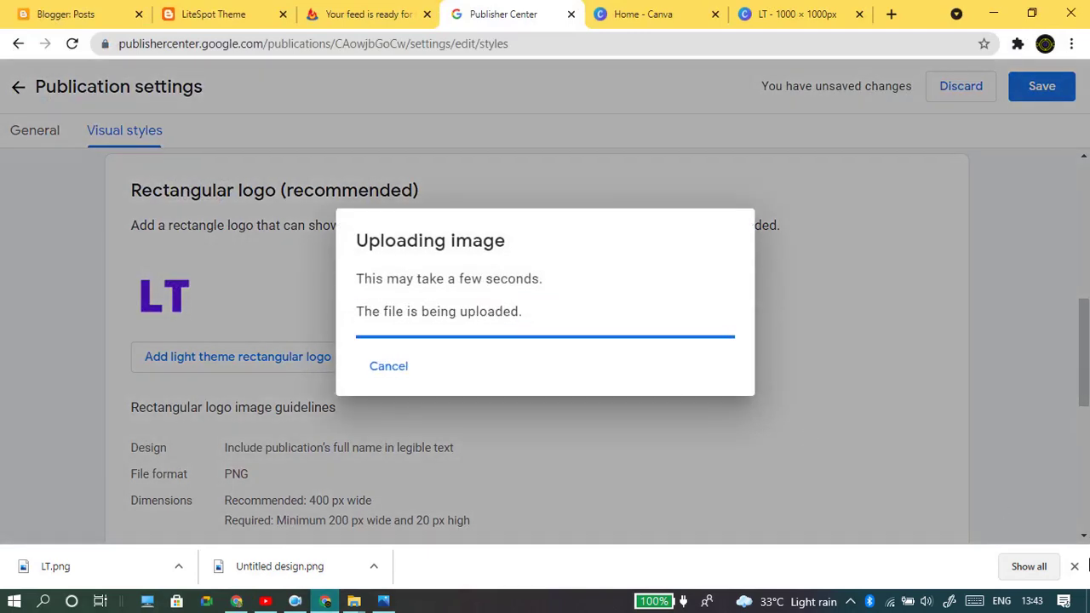
left_click(1075, 567)
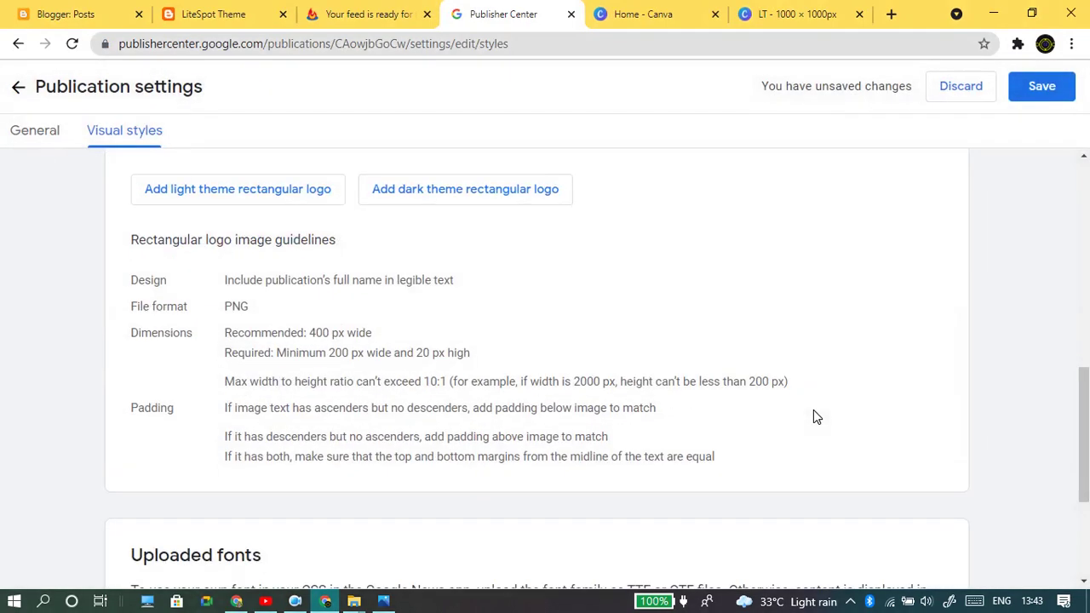
scroll(581, 417, "down", 2)
scroll(576, 412, "down", 2)
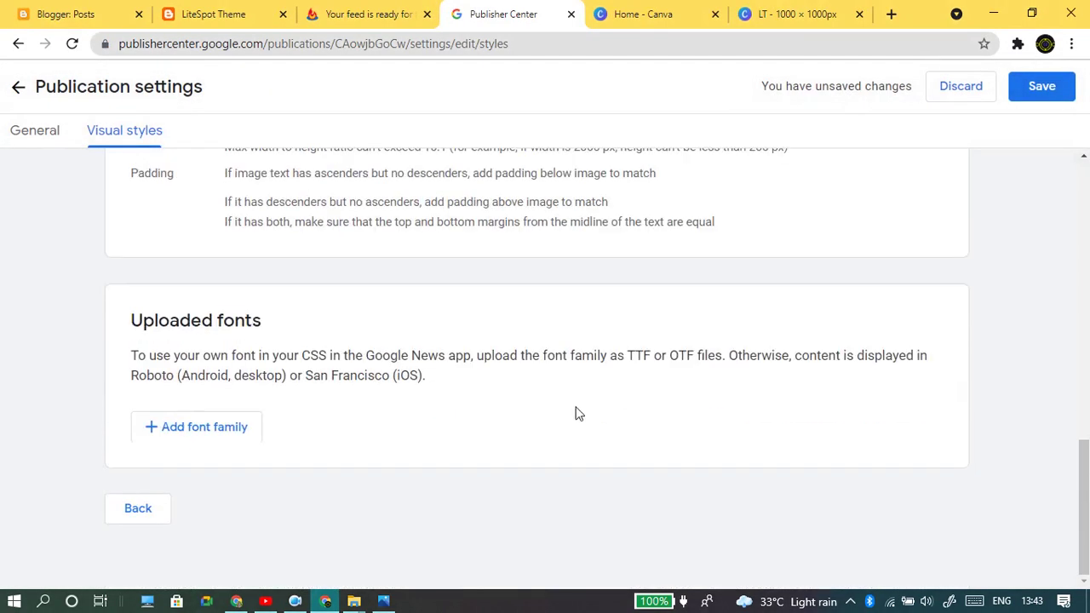
scroll(577, 411, "up", 2)
scroll(316, 376, "up", 7)
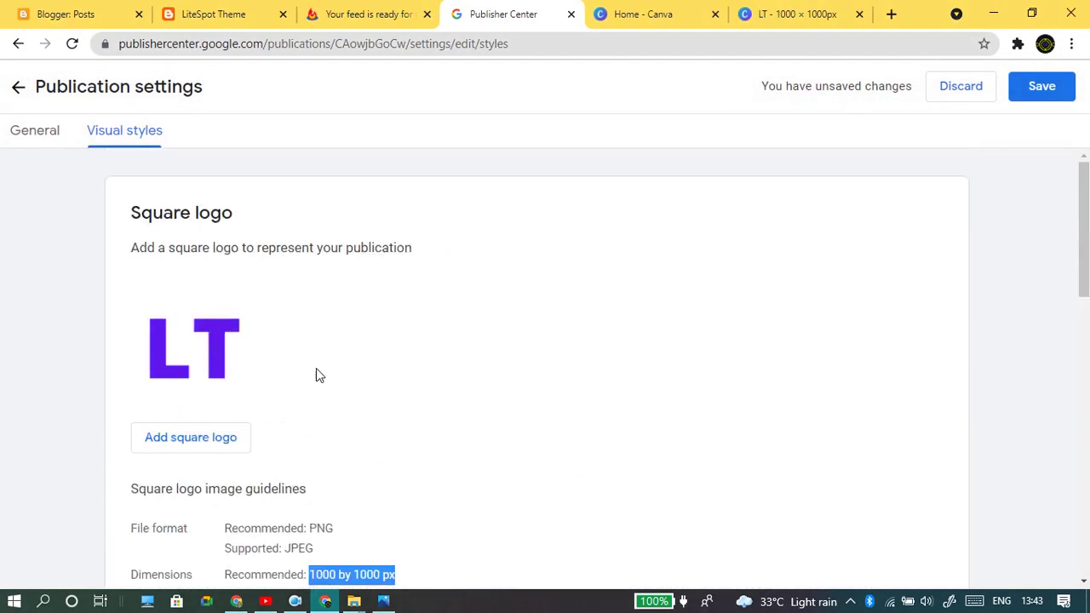
Save the publication settings from the General page
left_click(38, 138)
scroll(387, 315, "down", 2)
scroll(388, 315, "down", 2)
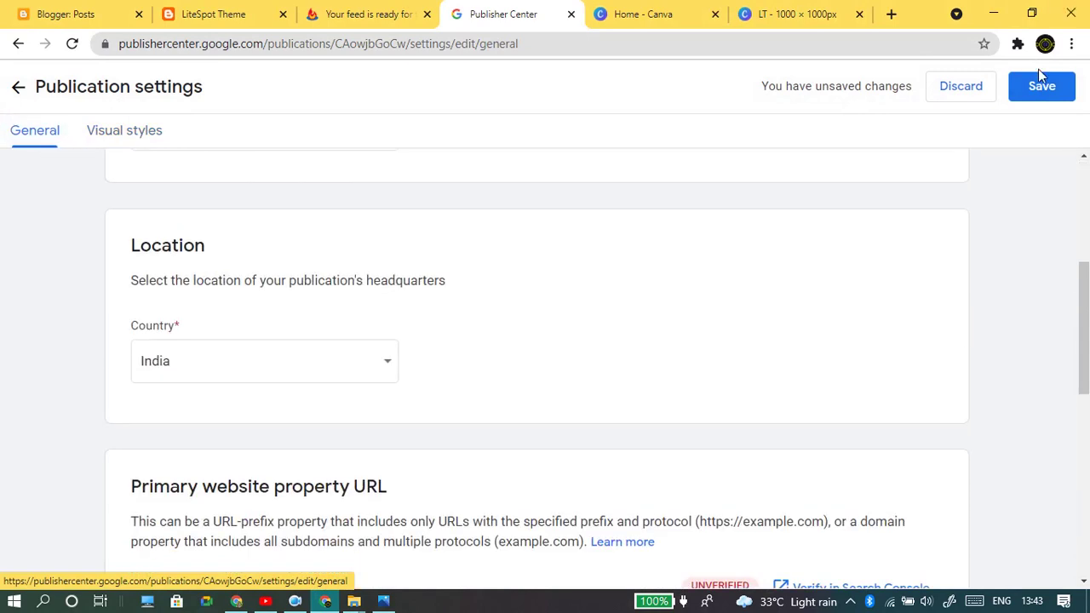
left_click(1042, 86)
scroll(372, 376, "down", 6)
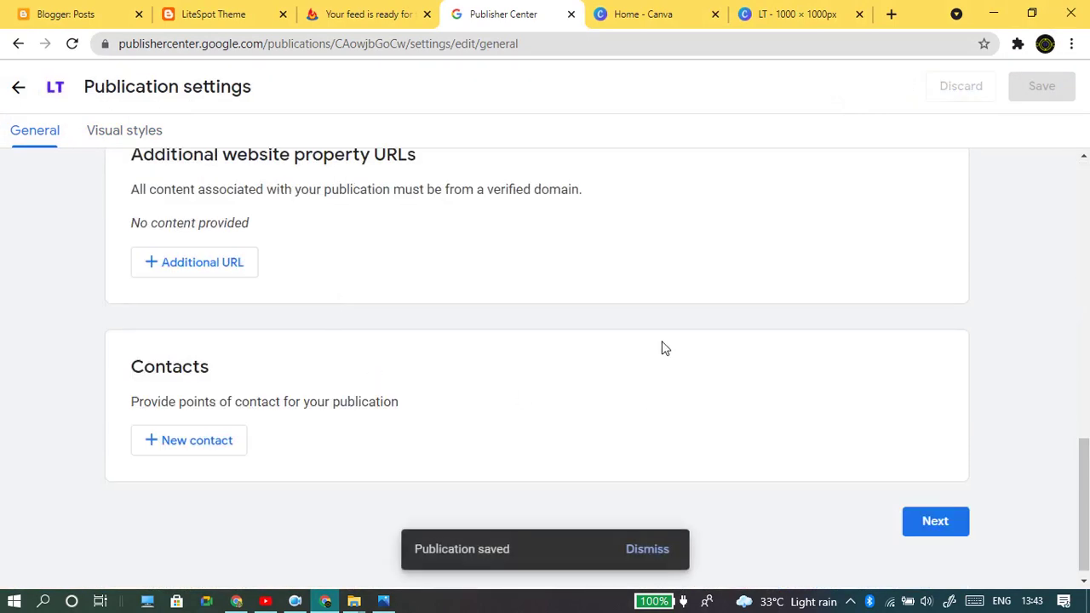
scroll(662, 328, "up", 4)
scroll(770, 400, "up", 3)
scroll(769, 399, "up", 4)
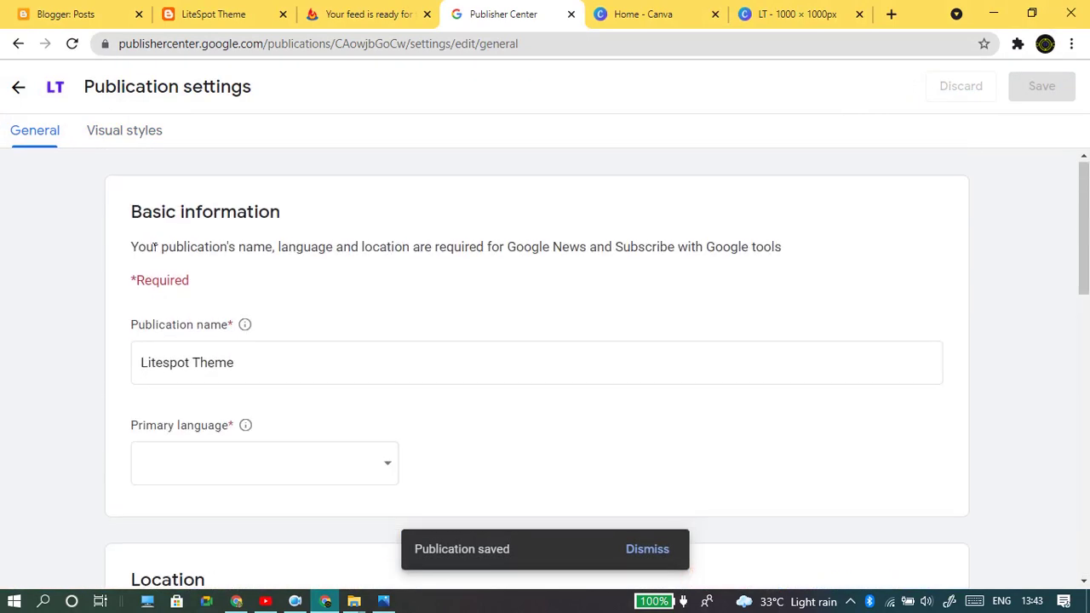
Review Visual styles, then return to the publication overview showing the LT logo
left_click(98, 130)
scroll(557, 324, "down", 1)
scroll(554, 297, "up", 1)
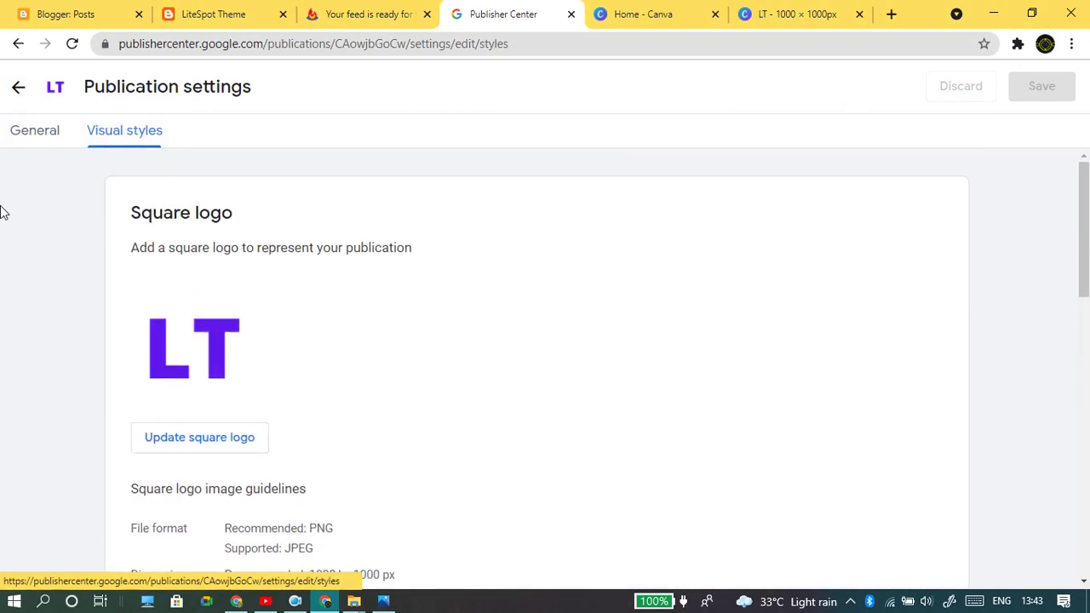
left_click(19, 89)
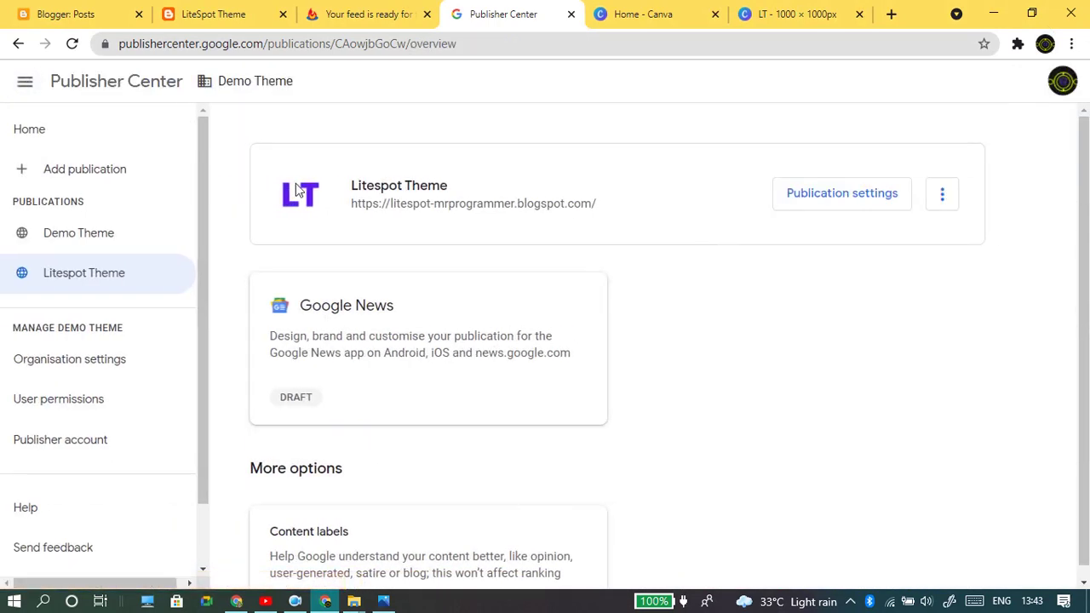
left_click_drag(262, 172, 323, 217)
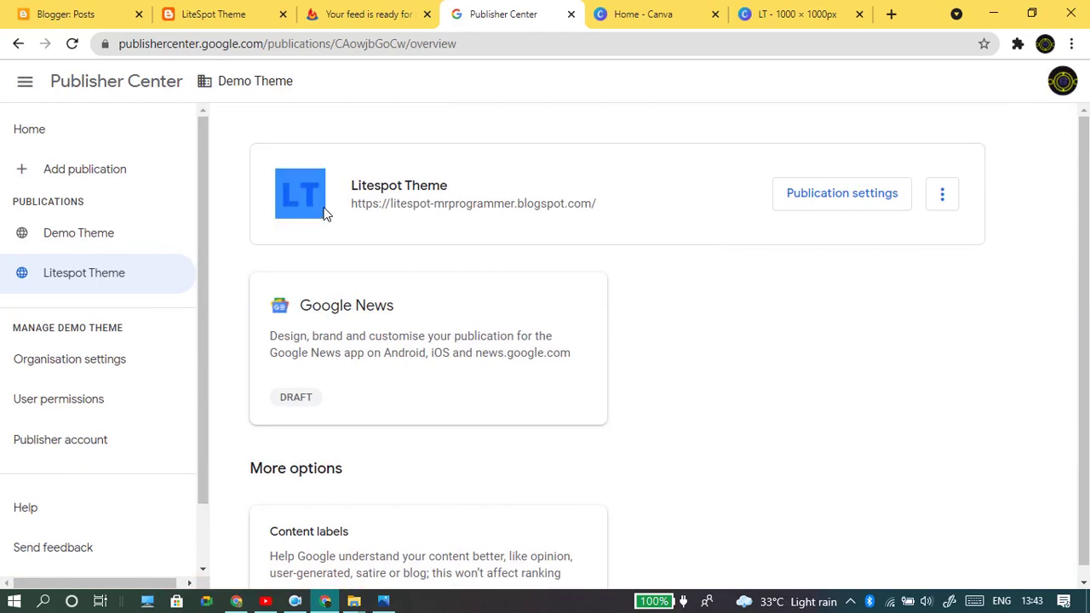
left_click(324, 214)
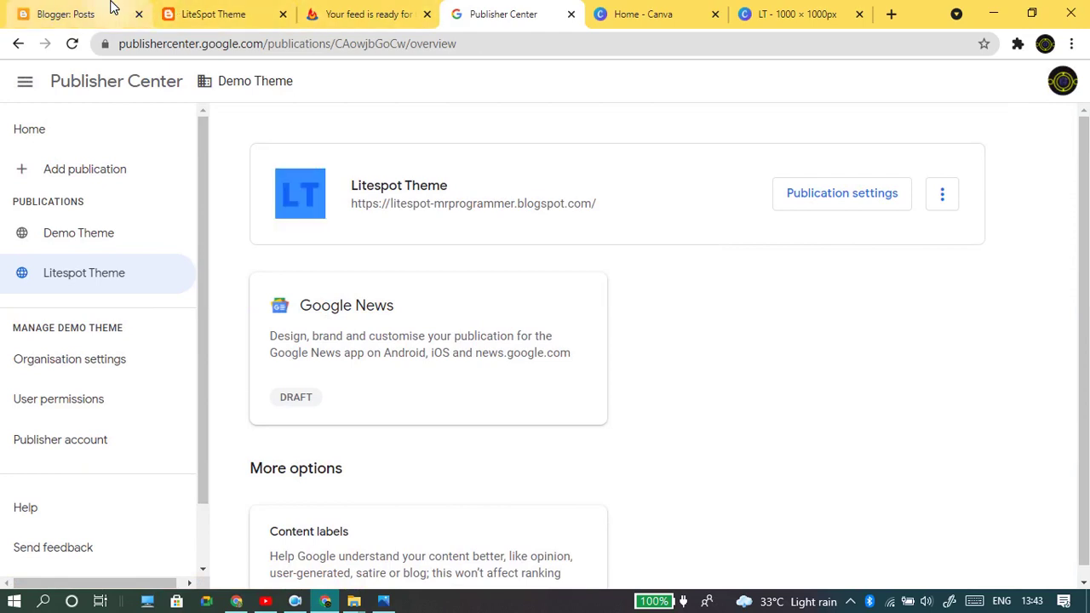
Open the Blogger blog's Favicon settings
left_click(117, 9)
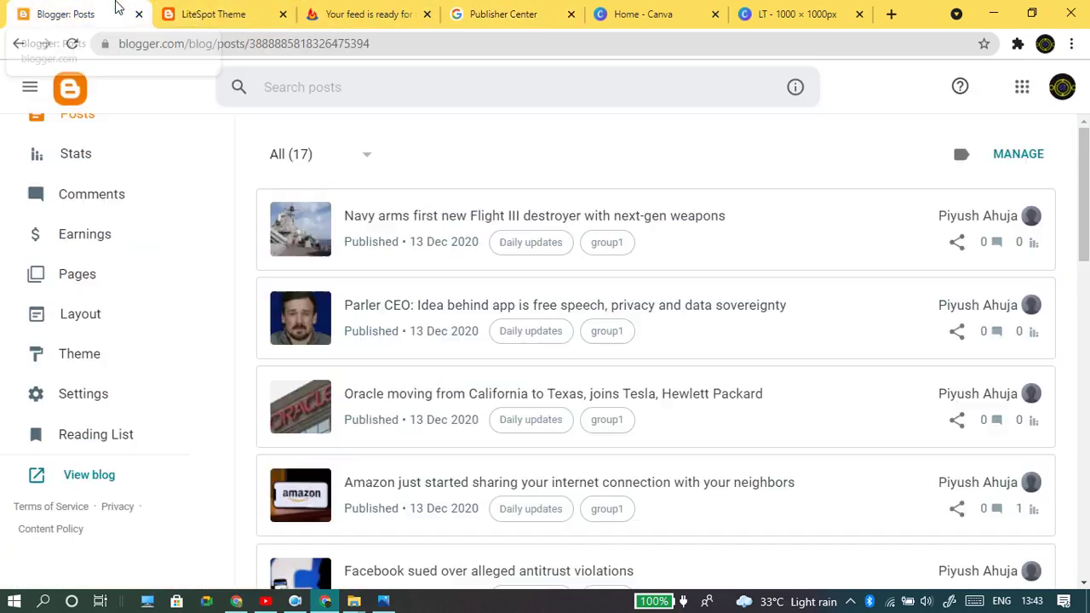
scroll(170, 145, "up", 3)
scroll(120, 392, "down", 3)
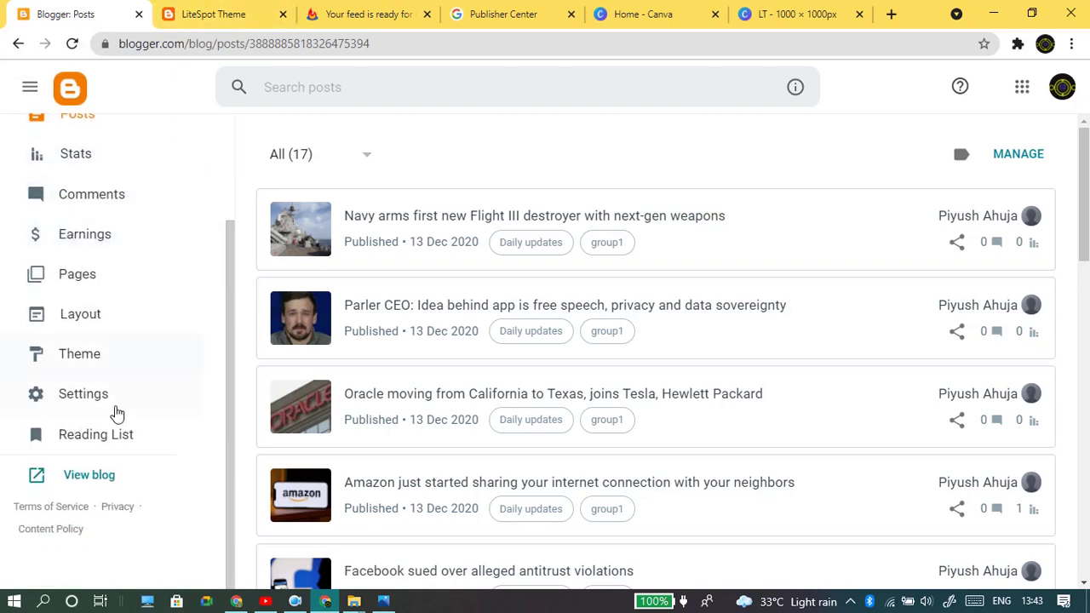
left_click(111, 397)
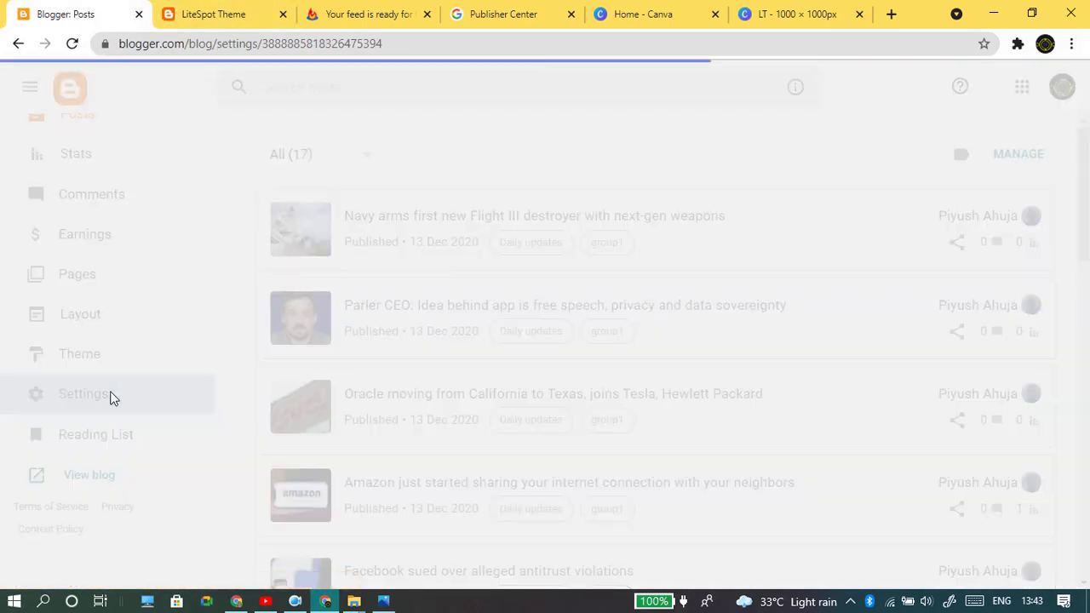
scroll(341, 281, "down", 4)
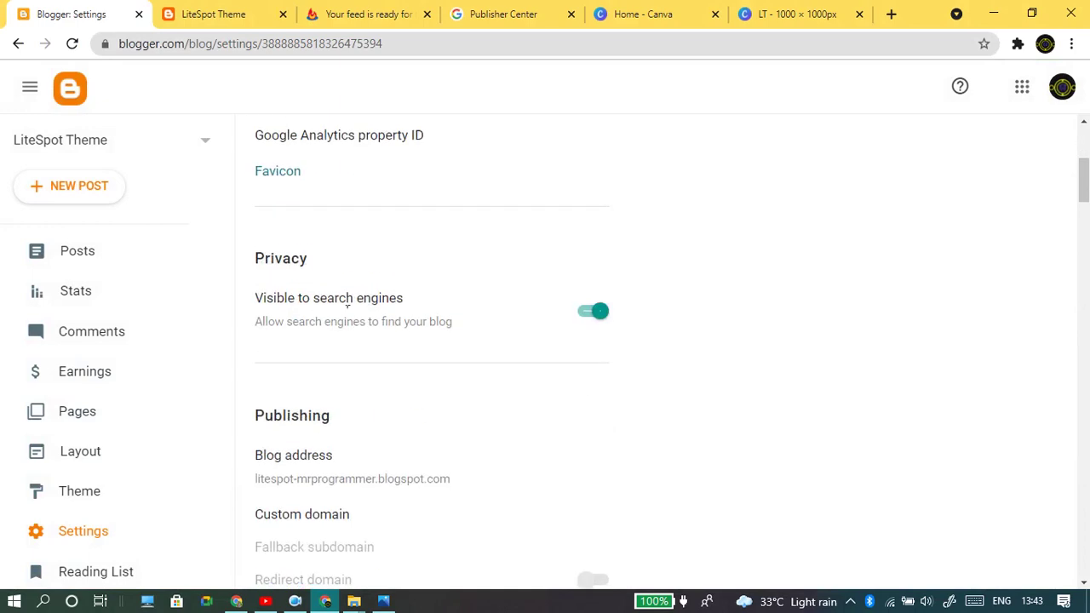
left_click(288, 171)
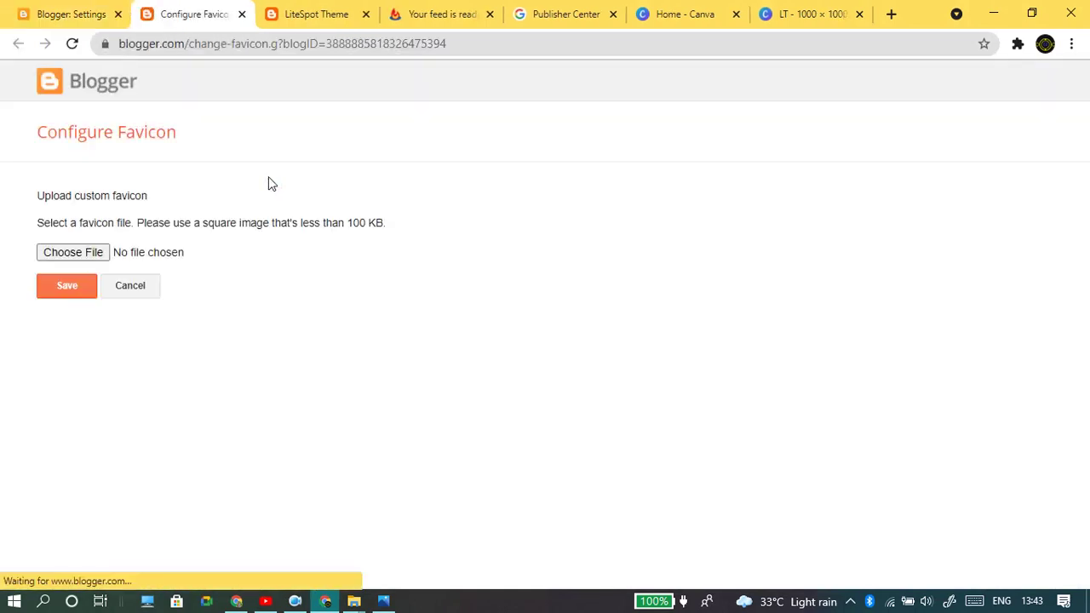
Set and save Untitled design.png as the favicon, then view the live LiteSpot Theme blog
left_click(77, 255)
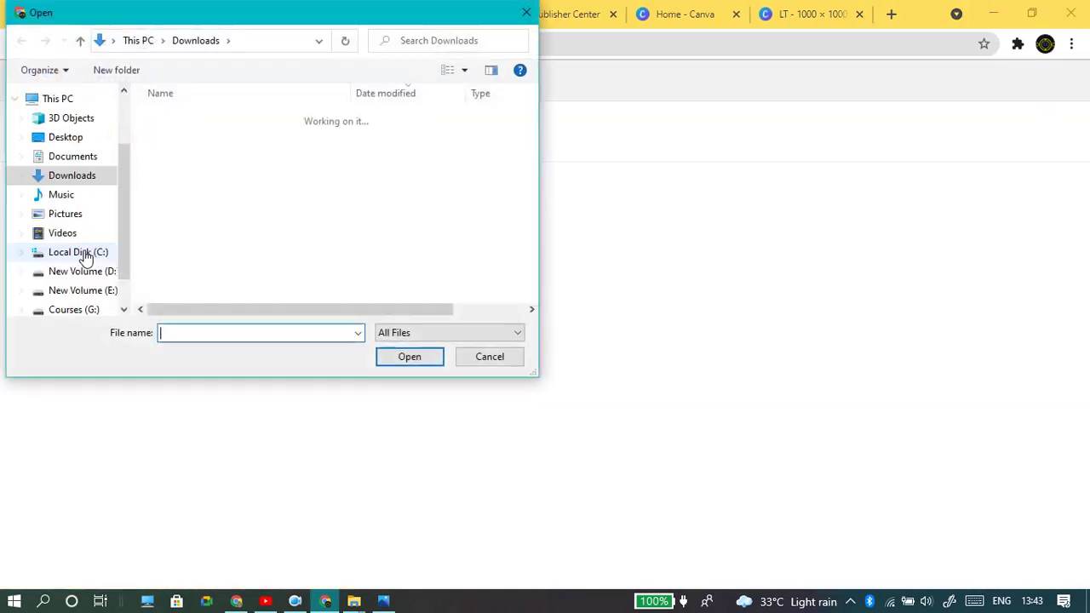
left_click(196, 157)
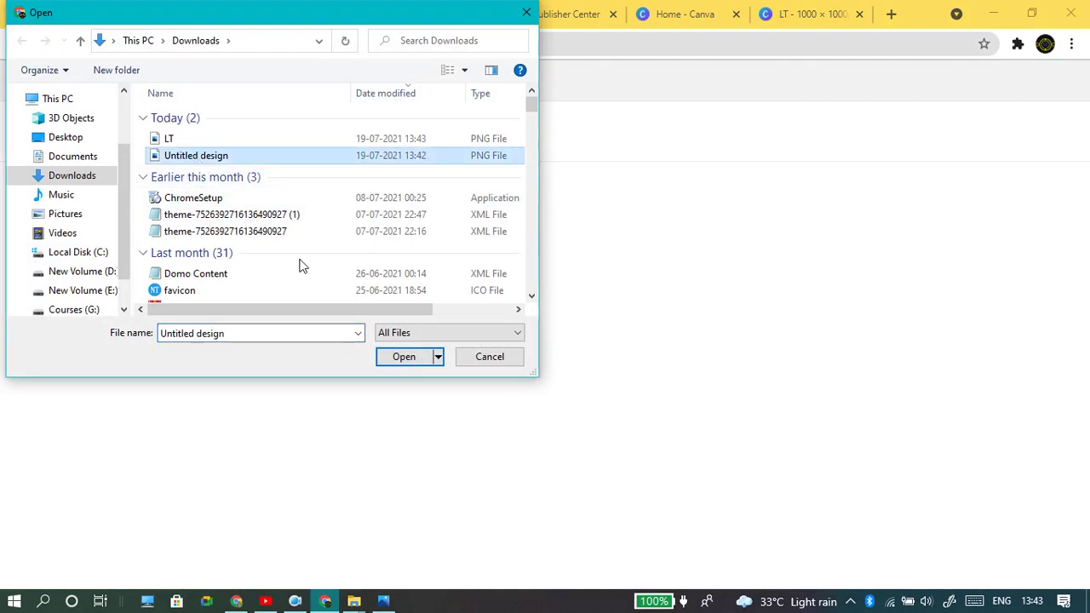
left_click(390, 365)
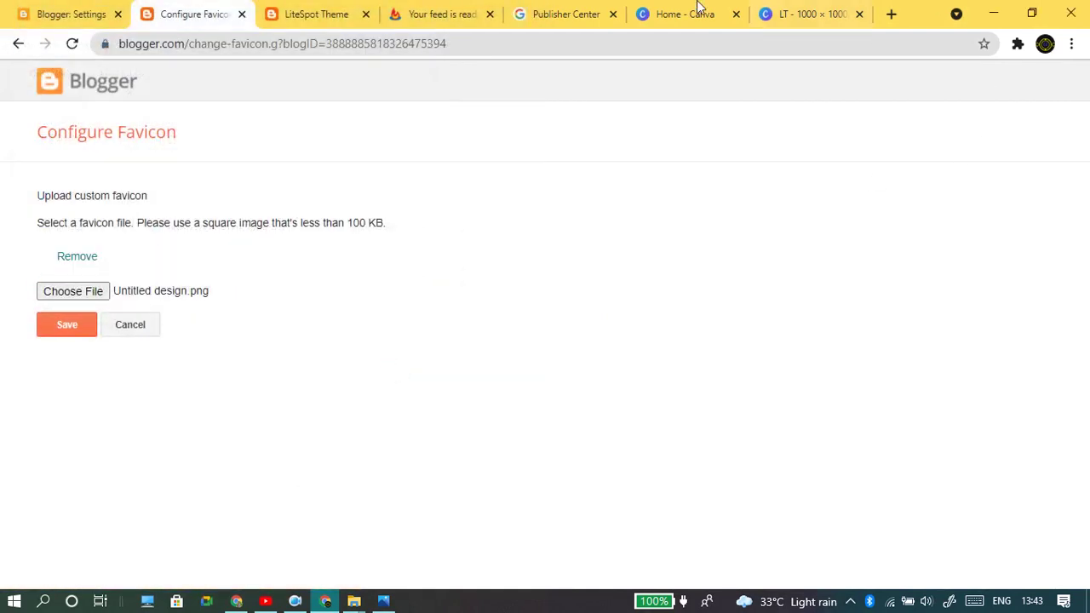
left_click(51, 333)
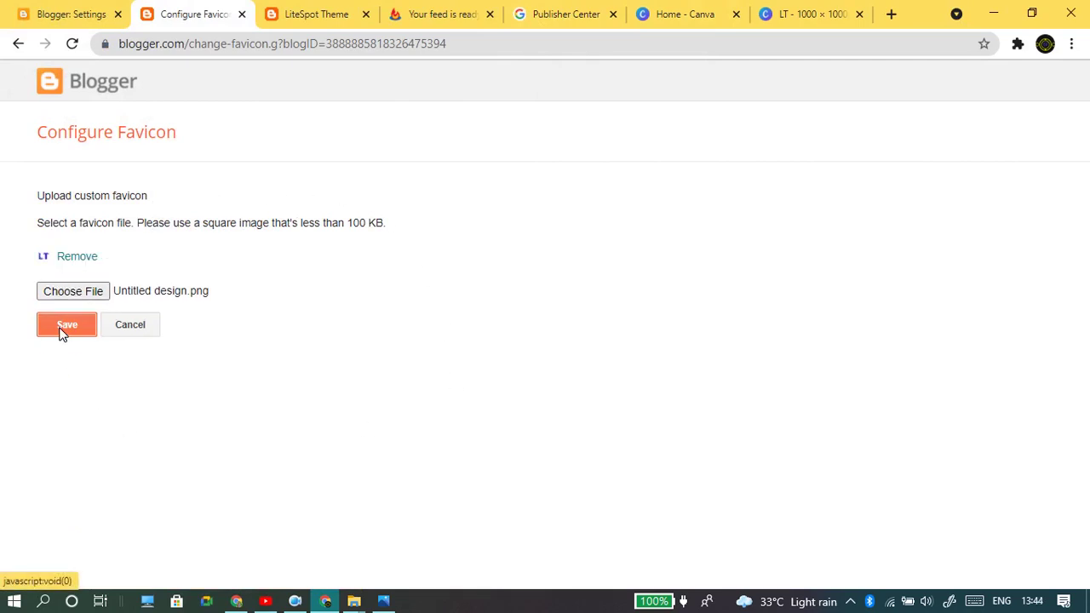
left_click(333, 12)
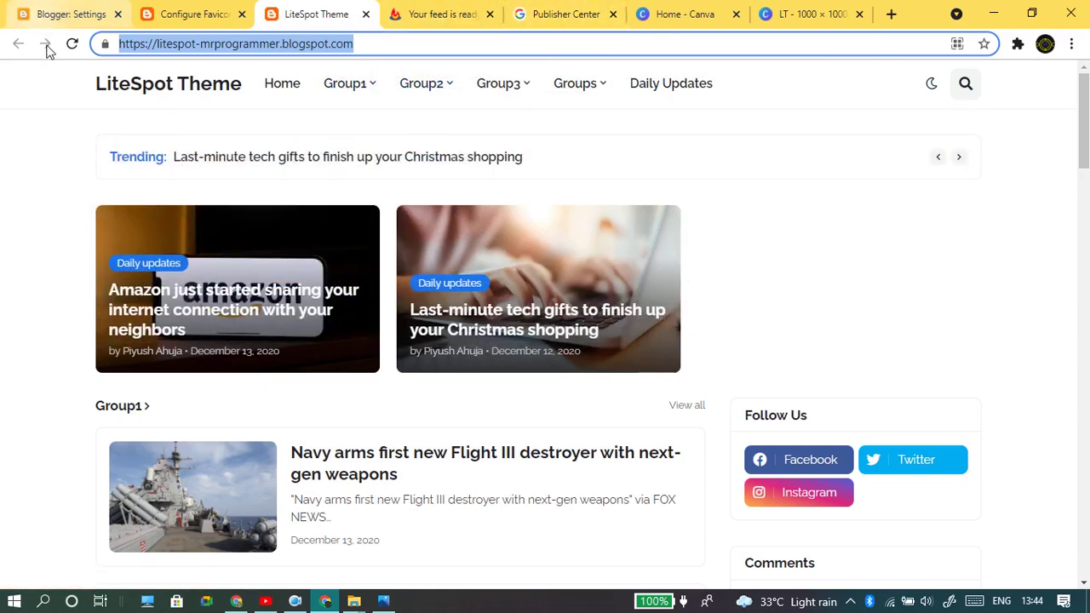
Select the LiteSpot Theme blog title, then switch to the Litespot Theme overview in Publisher Center
left_click(115, 99)
left_click_drag(115, 99, 247, 86)
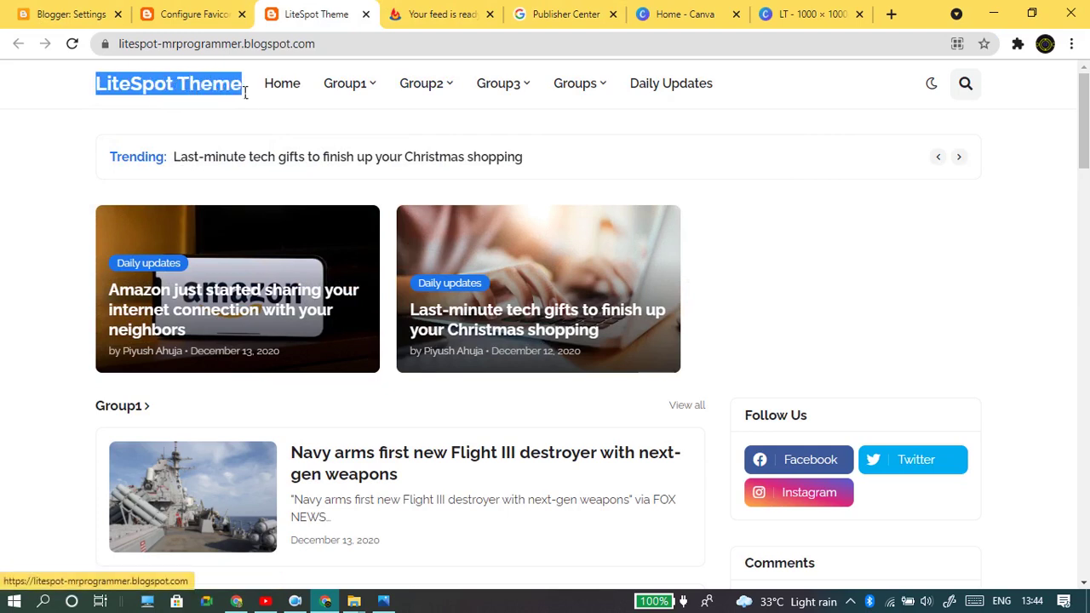
left_click(434, 14)
key("ctrl+Tab")
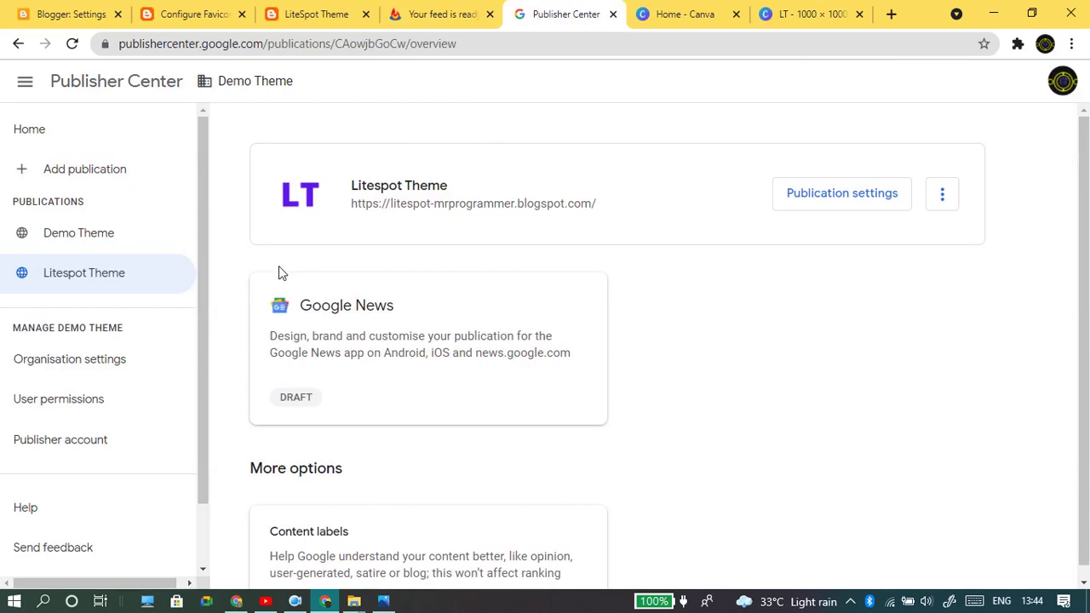
scroll(467, 236, "down", 1)
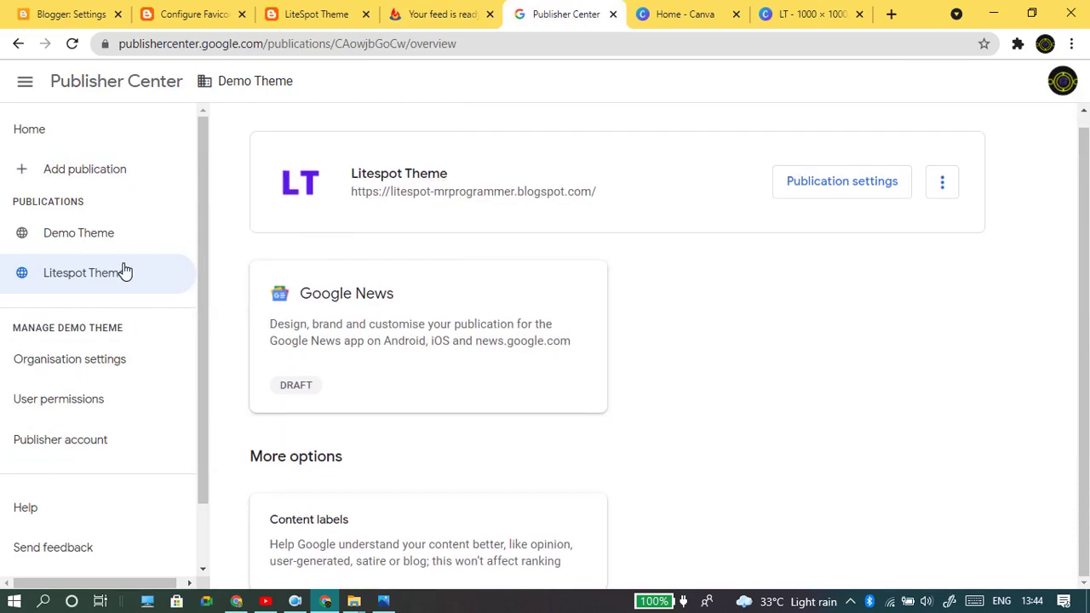
left_click(506, 308)
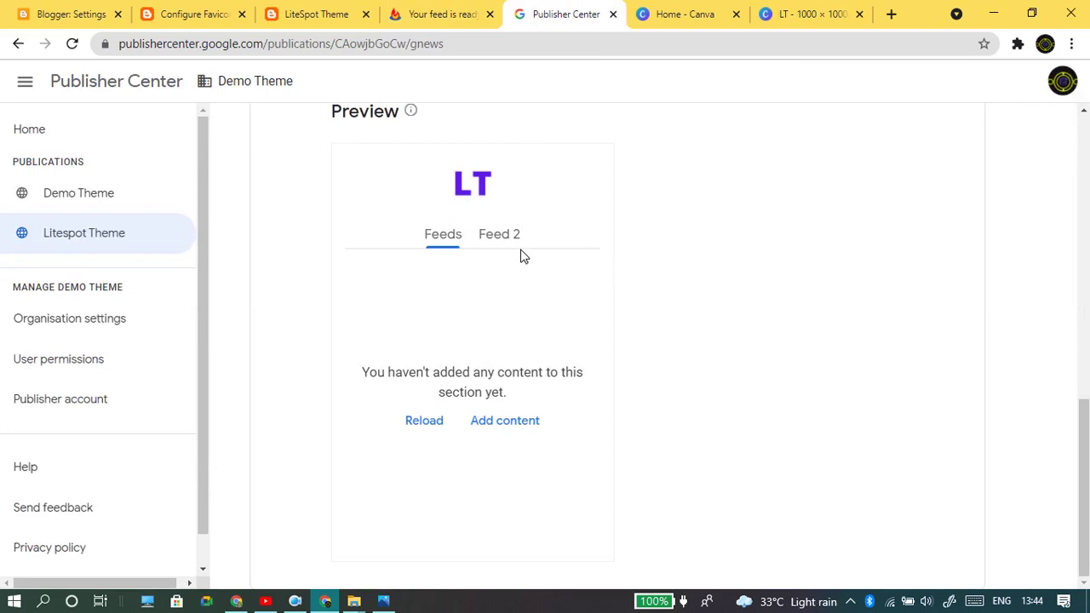
left_click(501, 235)
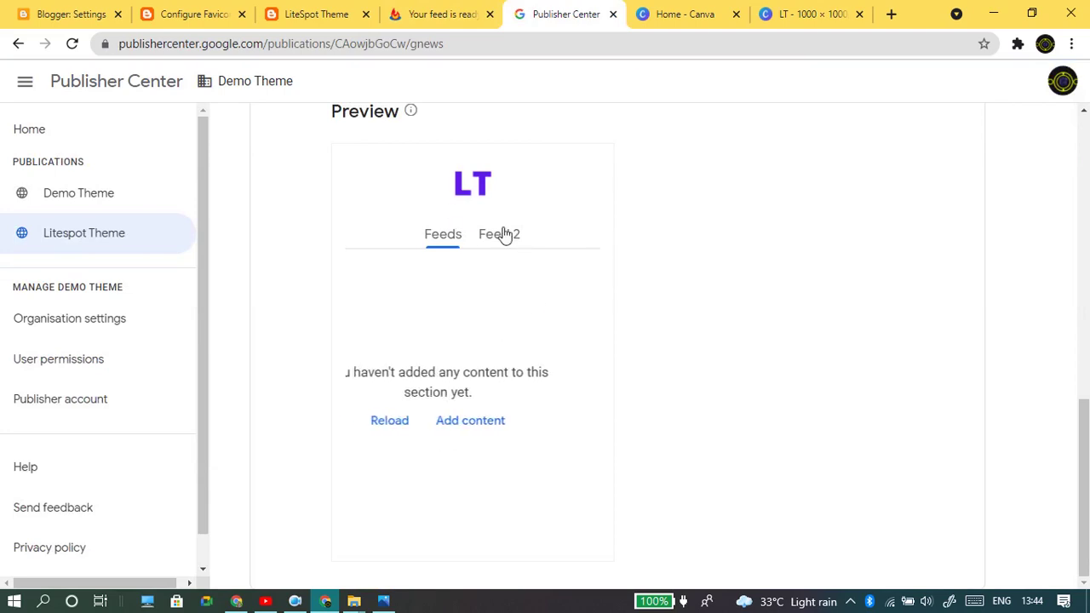
left_click(438, 418)
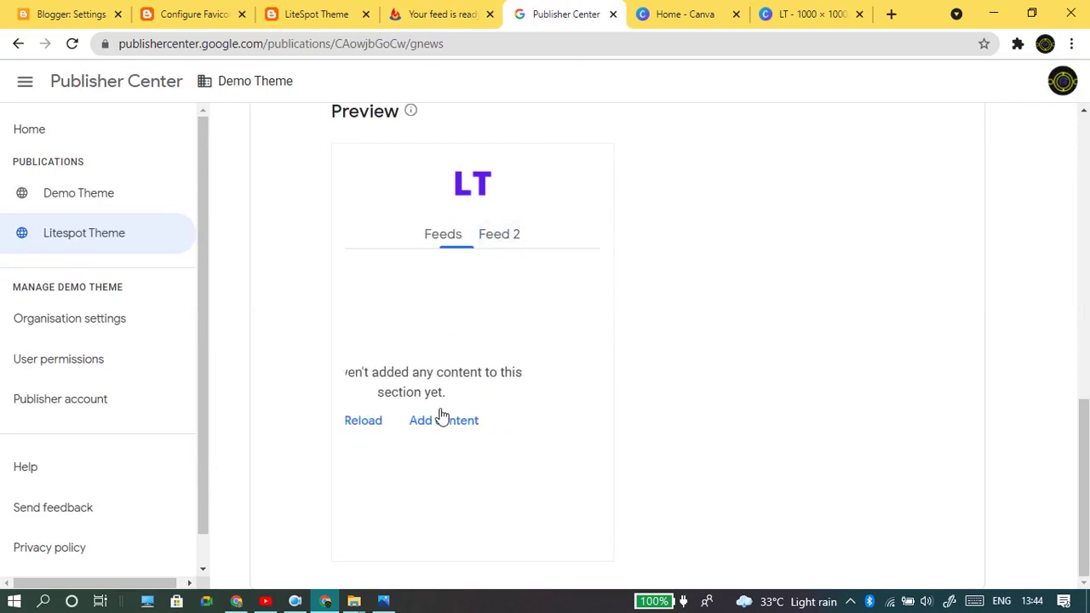
left_click(434, 14)
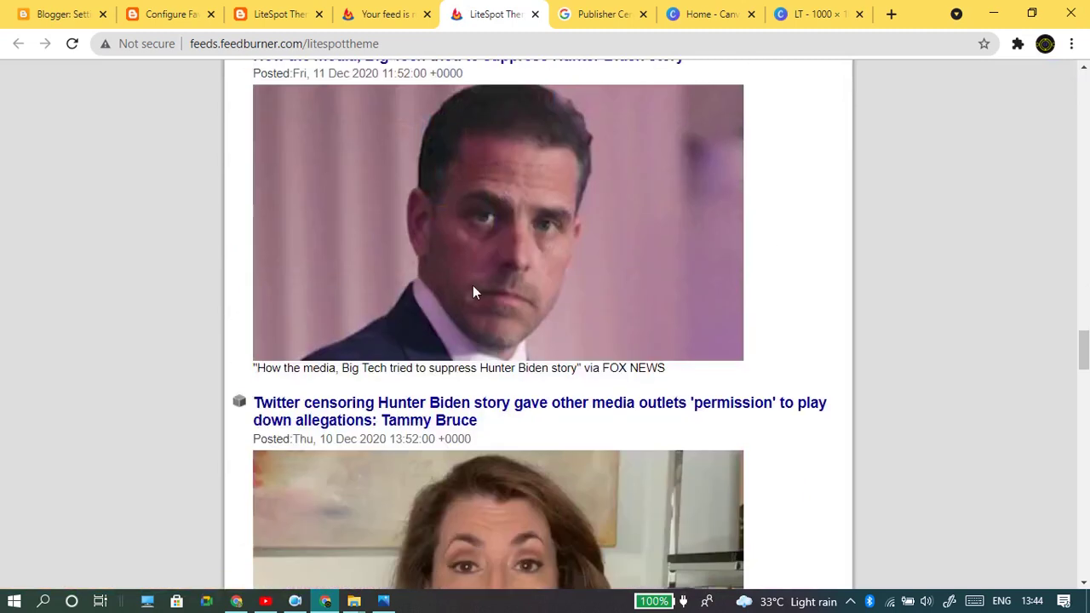
scroll(470, 287, "down", 10)
scroll(469, 288, "down", 10)
left_click(569, 9)
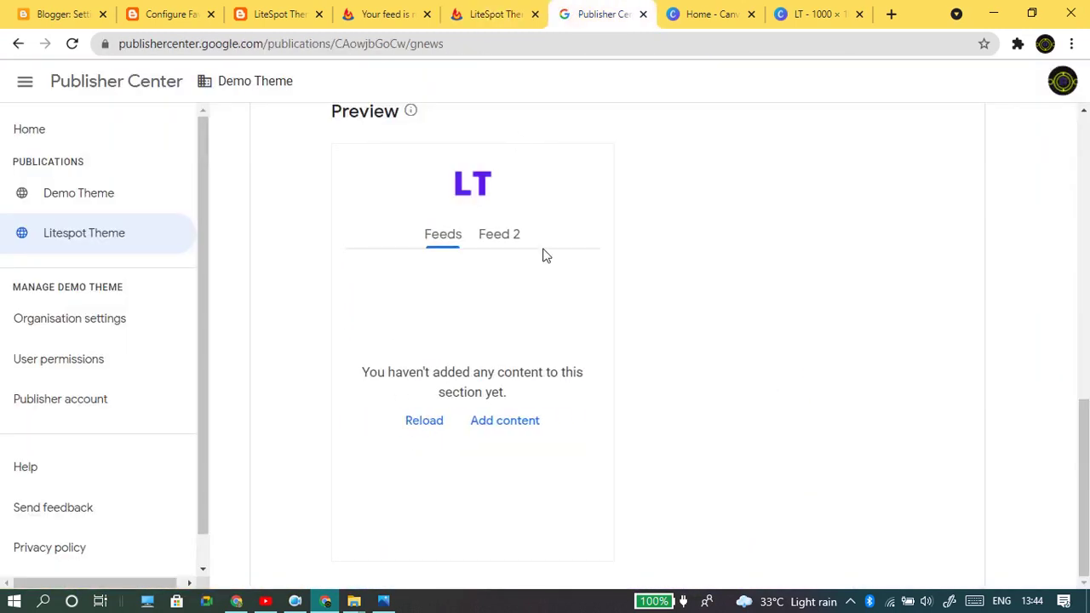
left_click(502, 236)
left_click(426, 426)
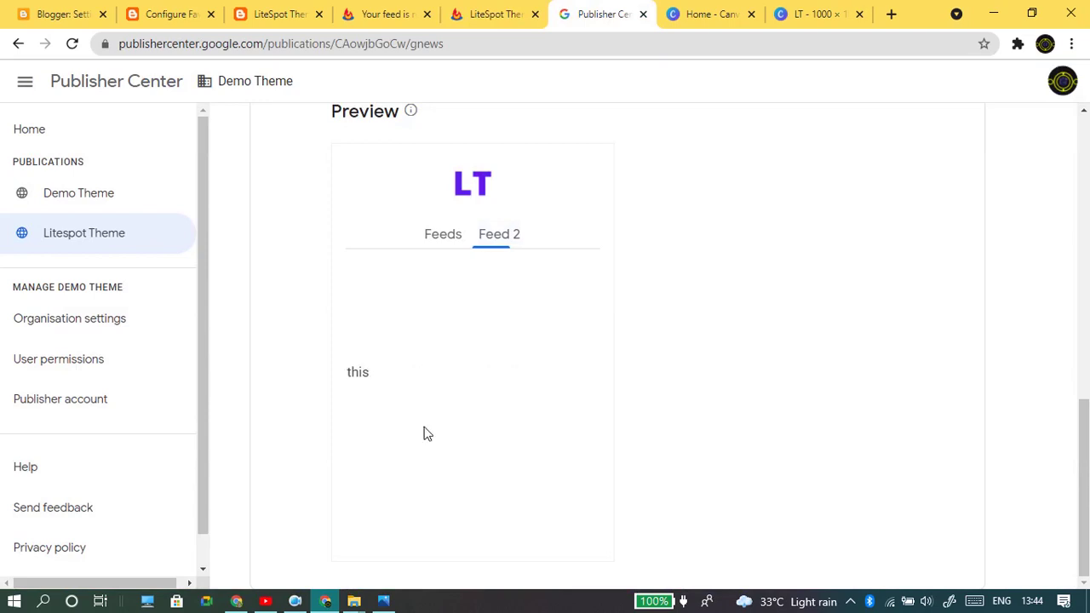
scroll(428, 435, "up", 5)
scroll(519, 307, "up", 2)
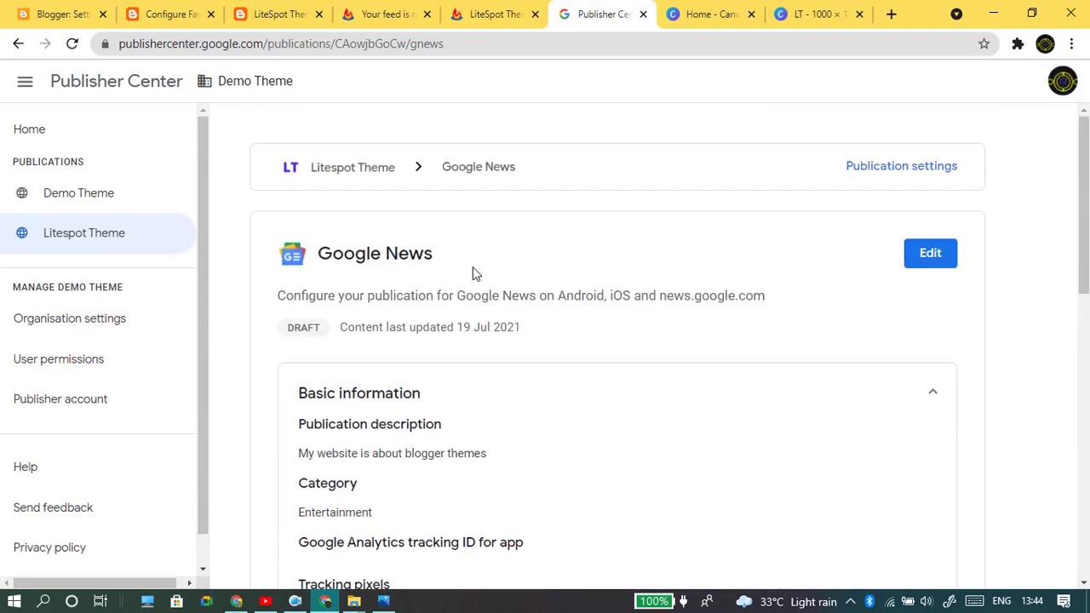
Verify ownership of the blog's website property URL in the publication settings
left_click(936, 253)
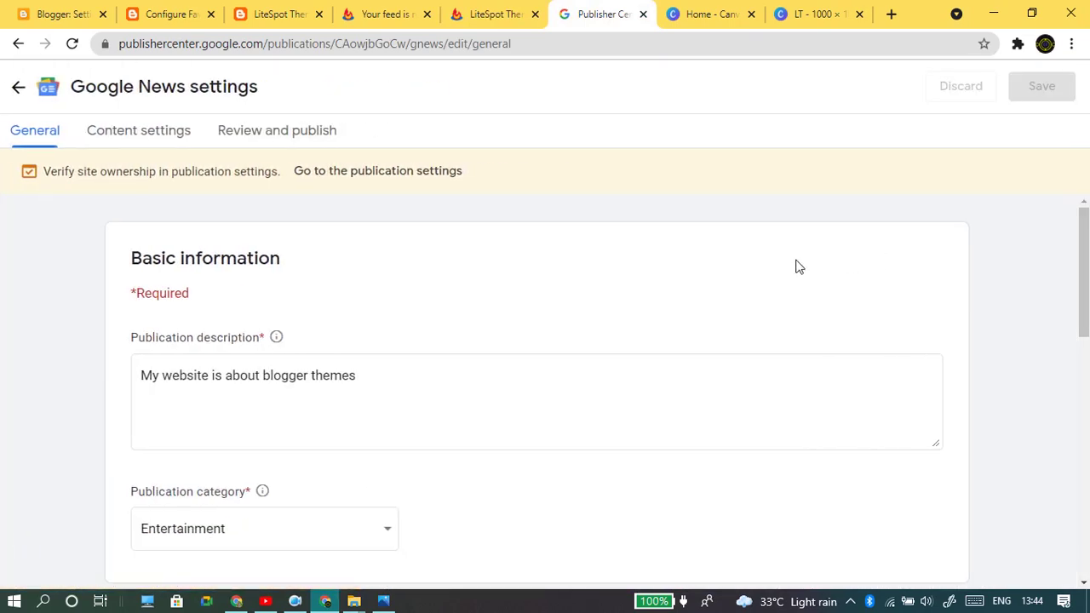
left_click(326, 182)
scroll(423, 297, "down", 3)
scroll(431, 294, "down", 6)
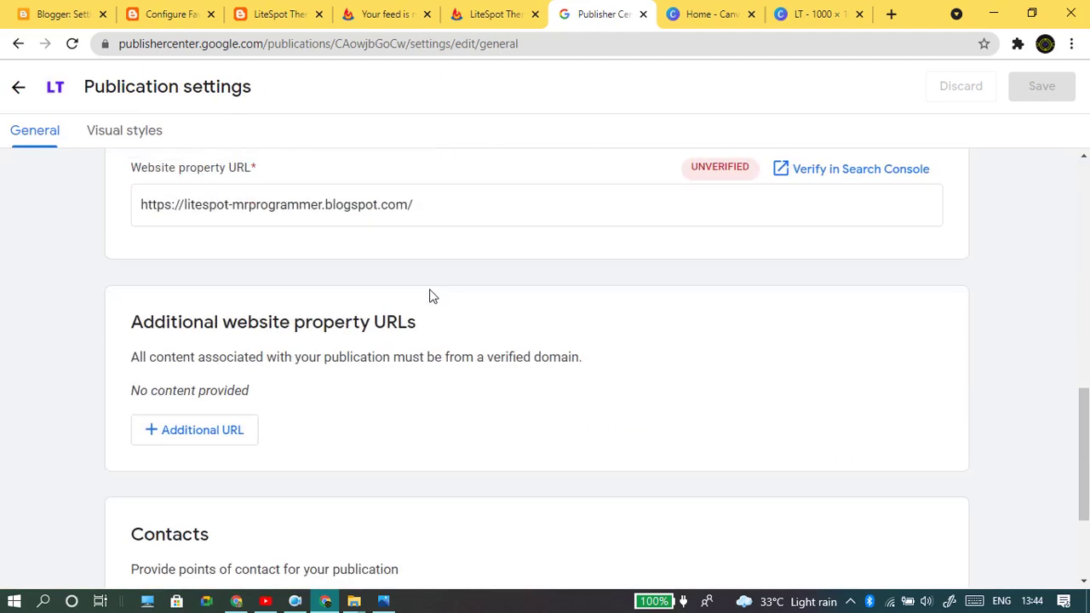
scroll(850, 300, "up", 2)
left_click(859, 338)
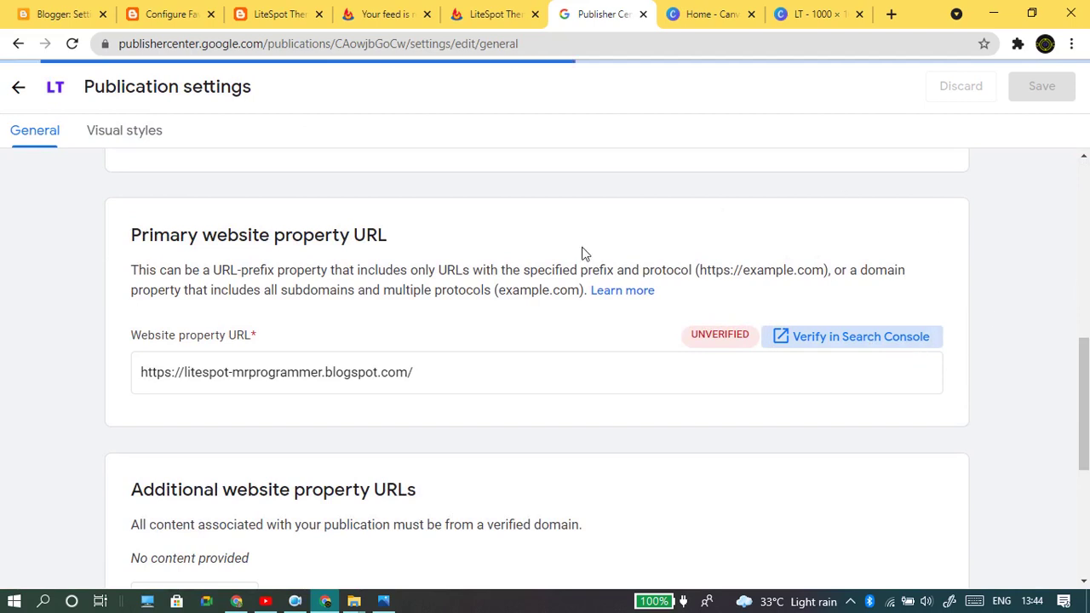
scroll(881, 372, "down", 4)
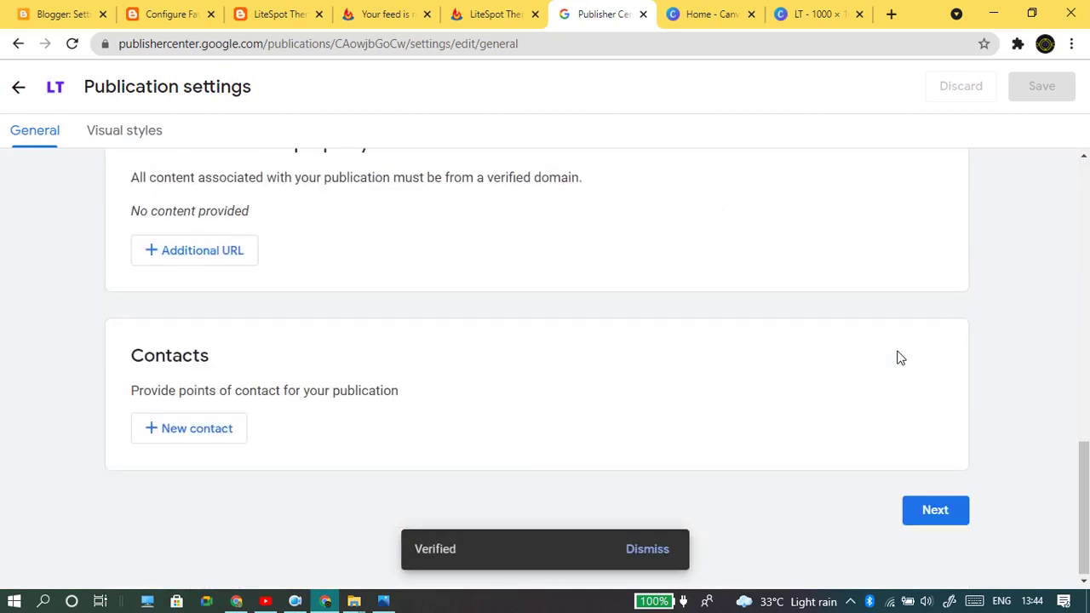
left_click(938, 521)
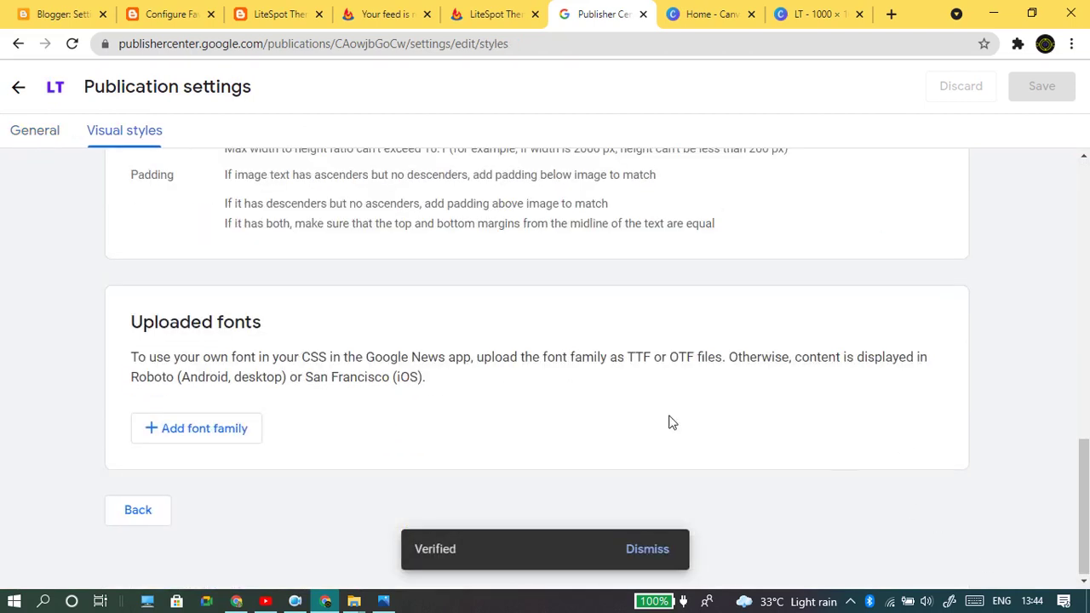
Return to the overview and reopen the Google News settings at Review and publish
left_click(18, 89)
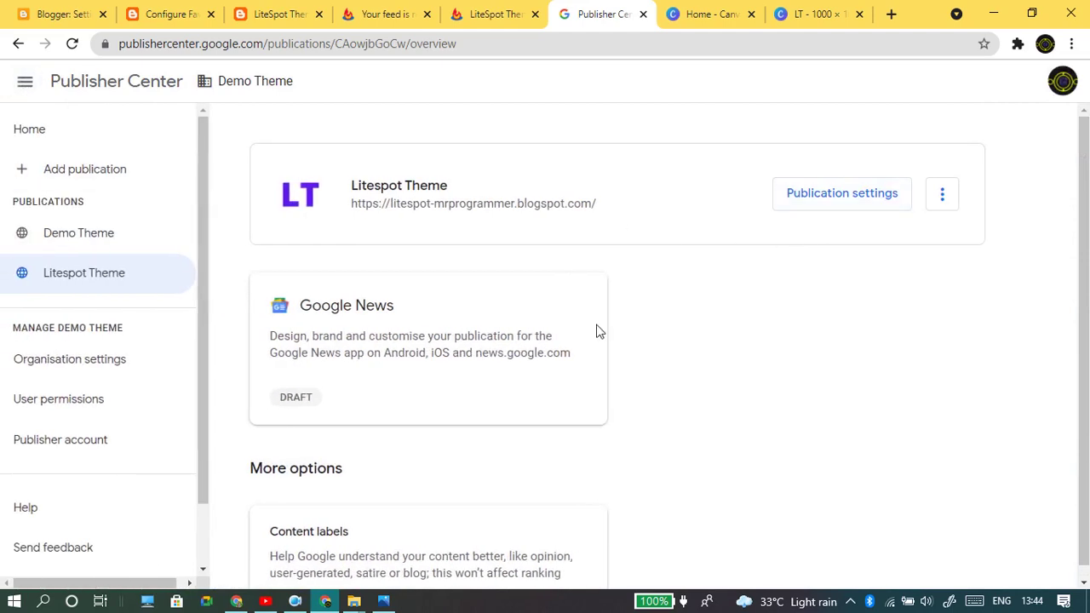
left_click(599, 331)
left_click(943, 264)
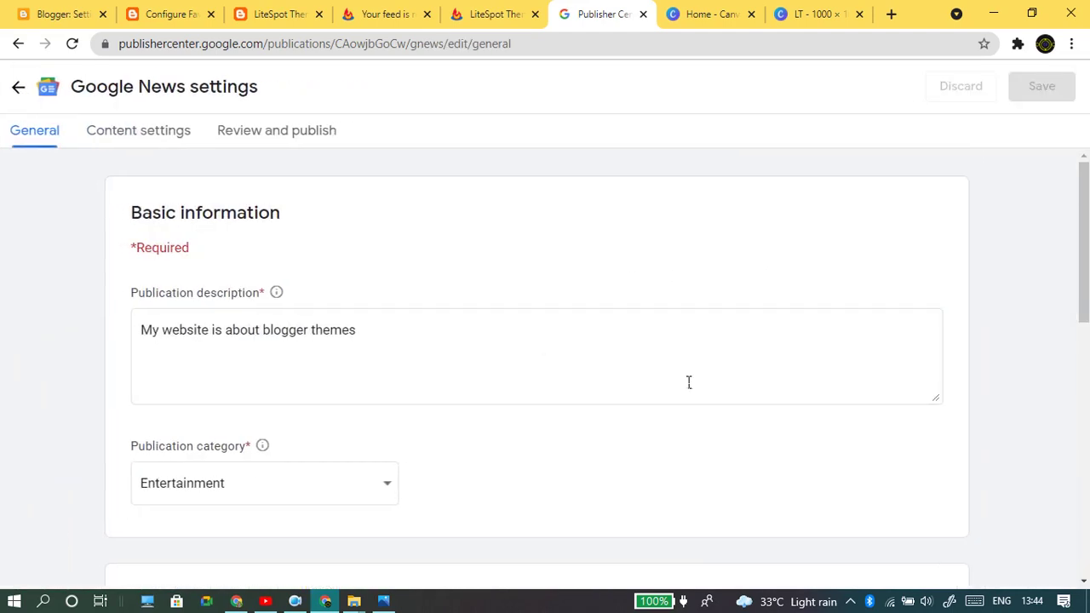
left_click(259, 138)
Reload the Feeds and Feed 2 section previews on Review and publish
scroll(693, 293, "down", 2)
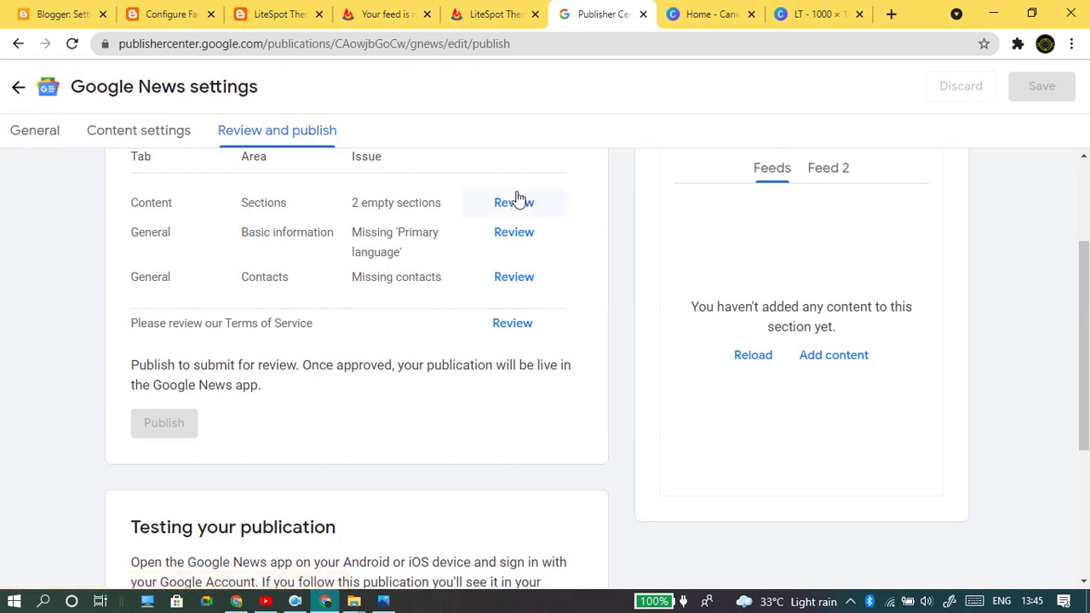
left_click(750, 358)
left_click(839, 170)
left_click(767, 357)
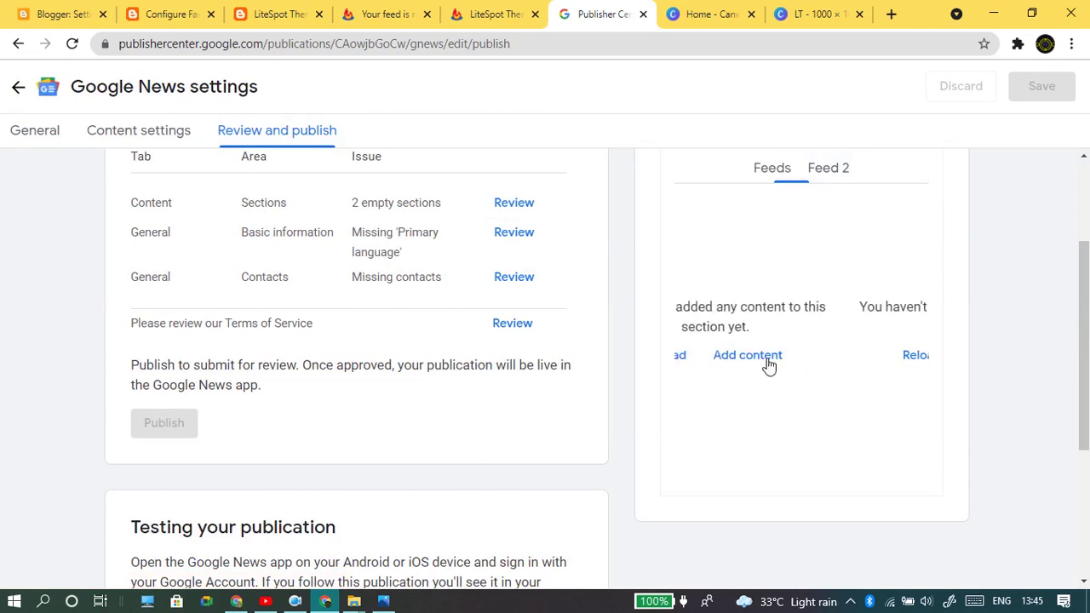
scroll(767, 364, "up", 2)
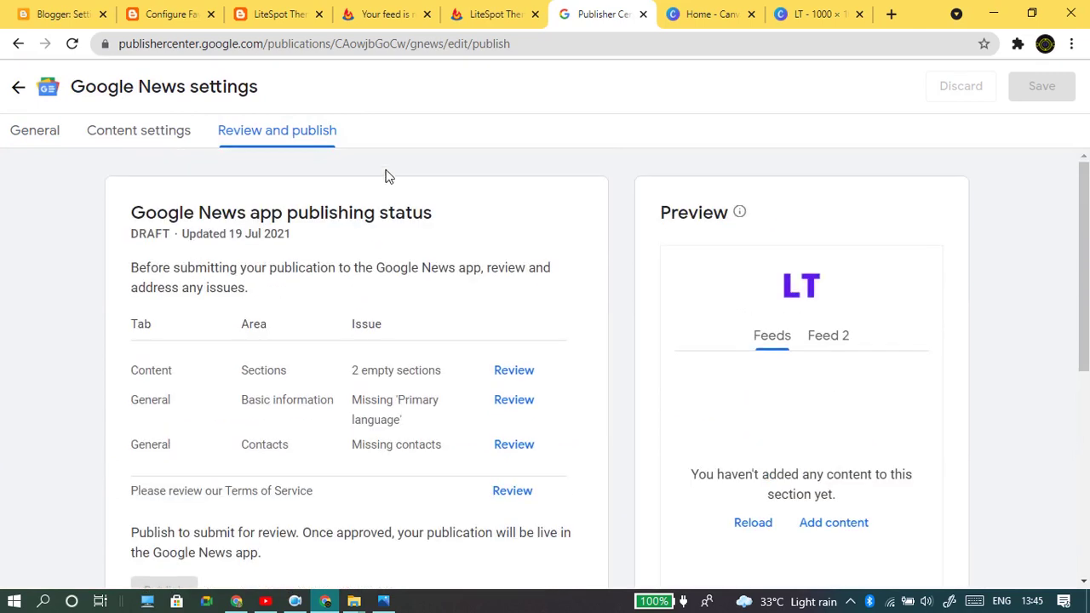
Refresh the articles of both the Feeds and Feed 2 sections in Content settings
left_click(147, 139)
left_click(895, 365)
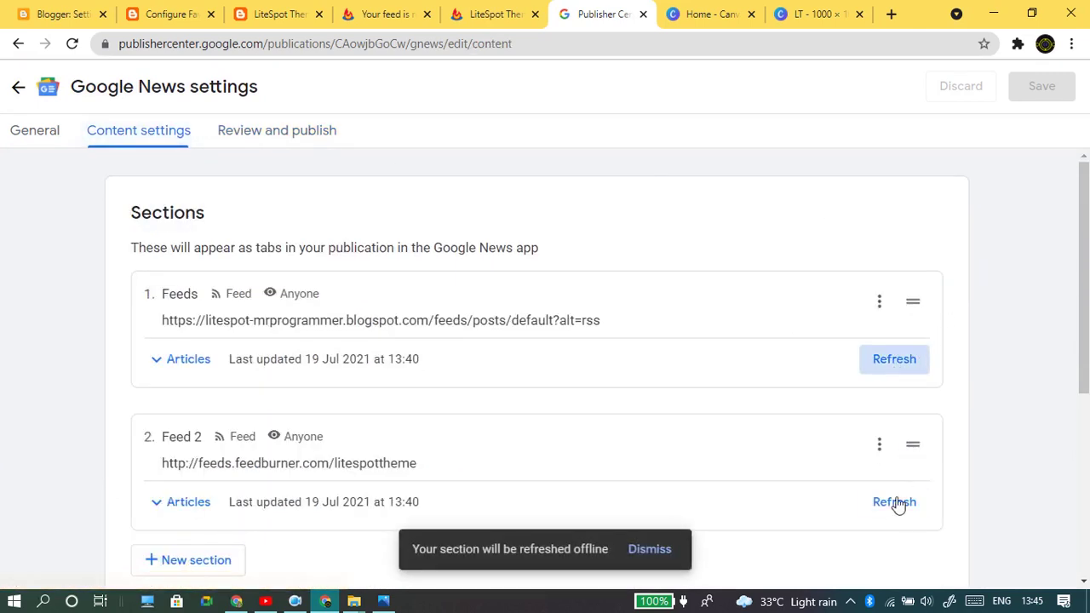
left_click(895, 505)
left_click(897, 358)
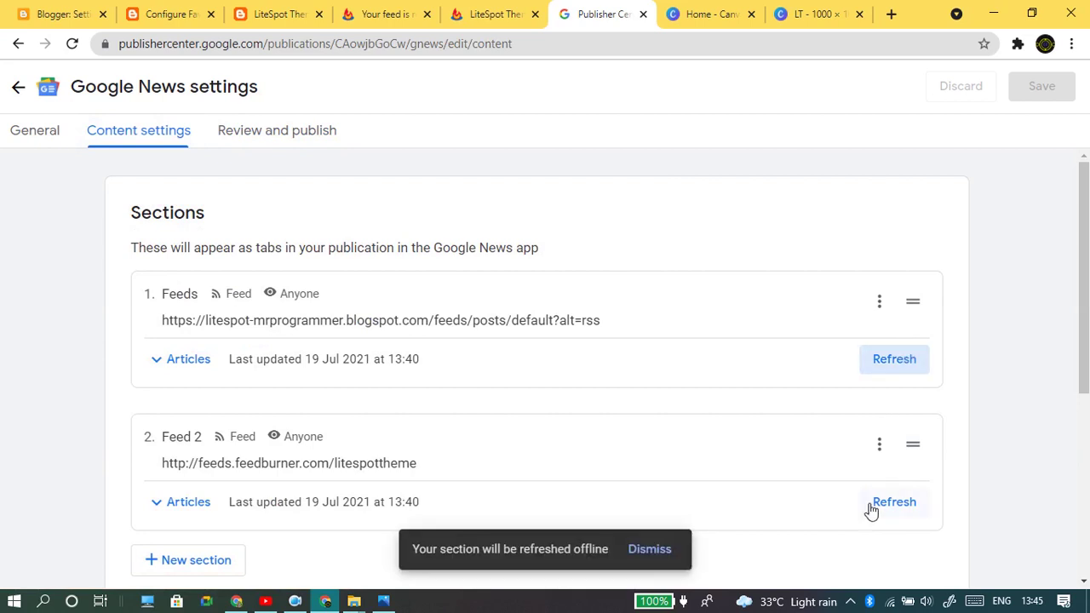
left_click(873, 508)
scroll(834, 503, "down", 1)
scroll(703, 433, "down", 3)
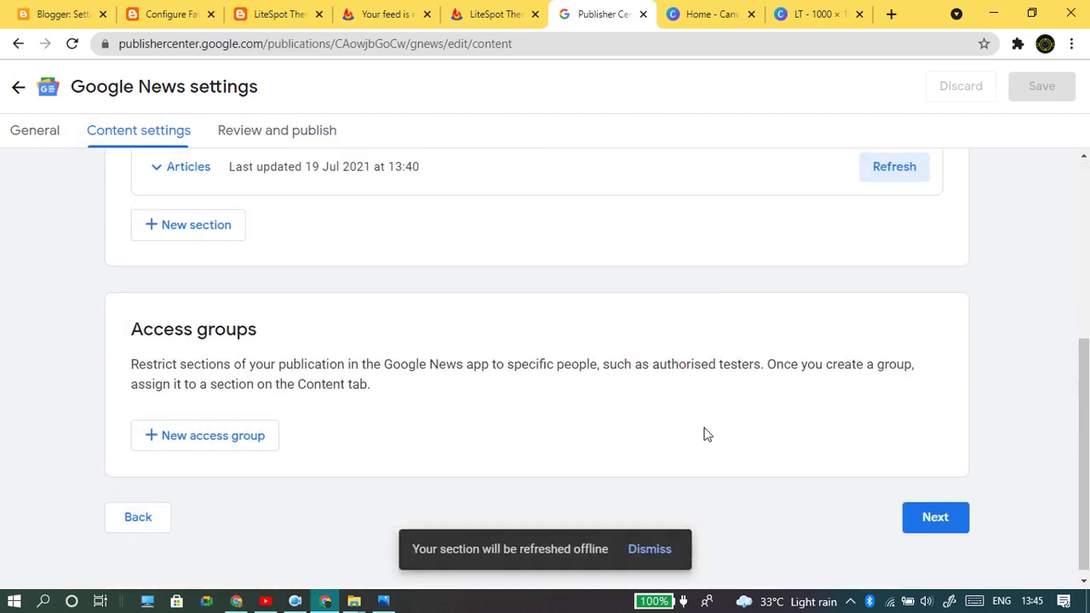
Back on Review and publish, reload the page so the preview shows a blog article
left_click(270, 125)
scroll(719, 311, "up", 4)
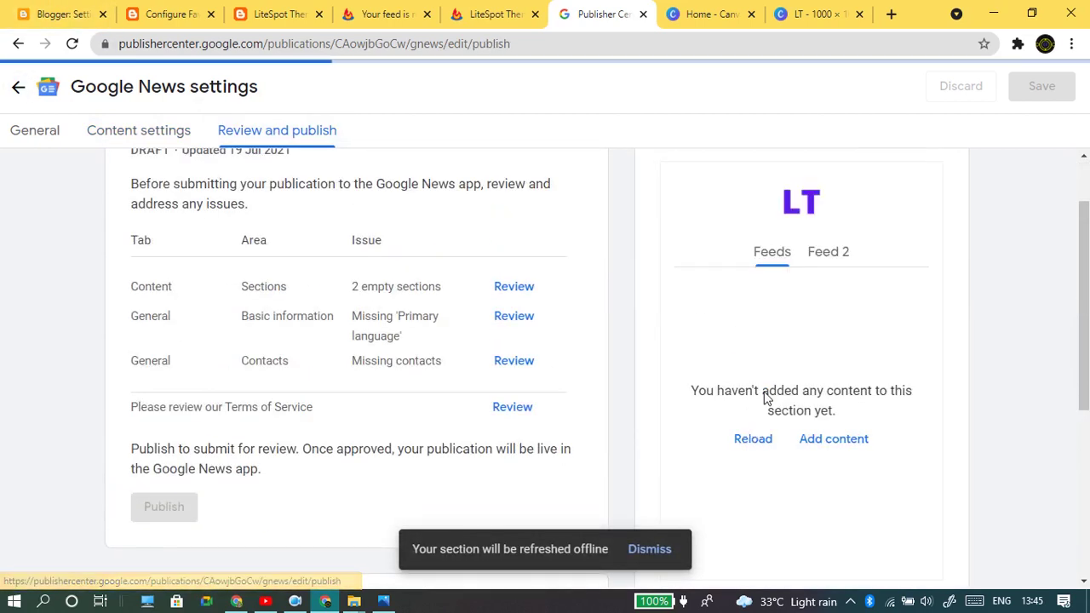
left_click(813, 255)
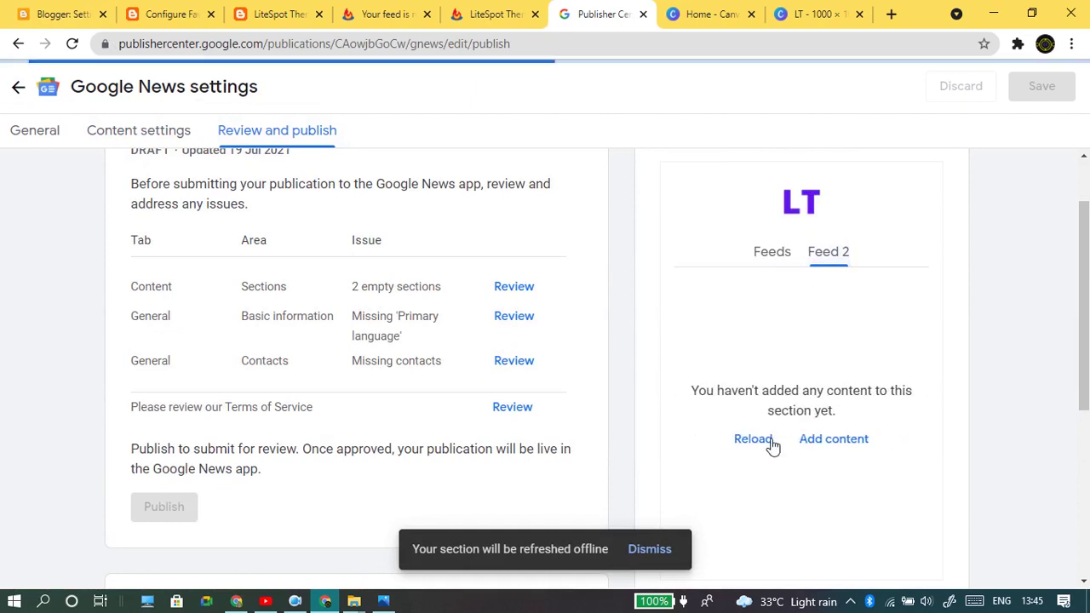
left_click(72, 50)
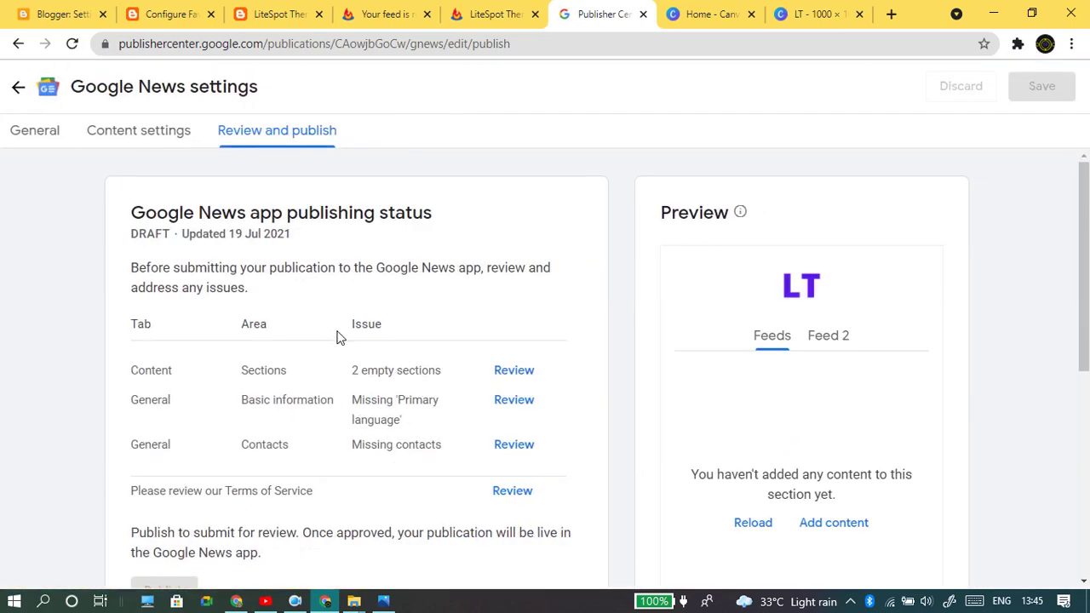
scroll(736, 419, "down", 2)
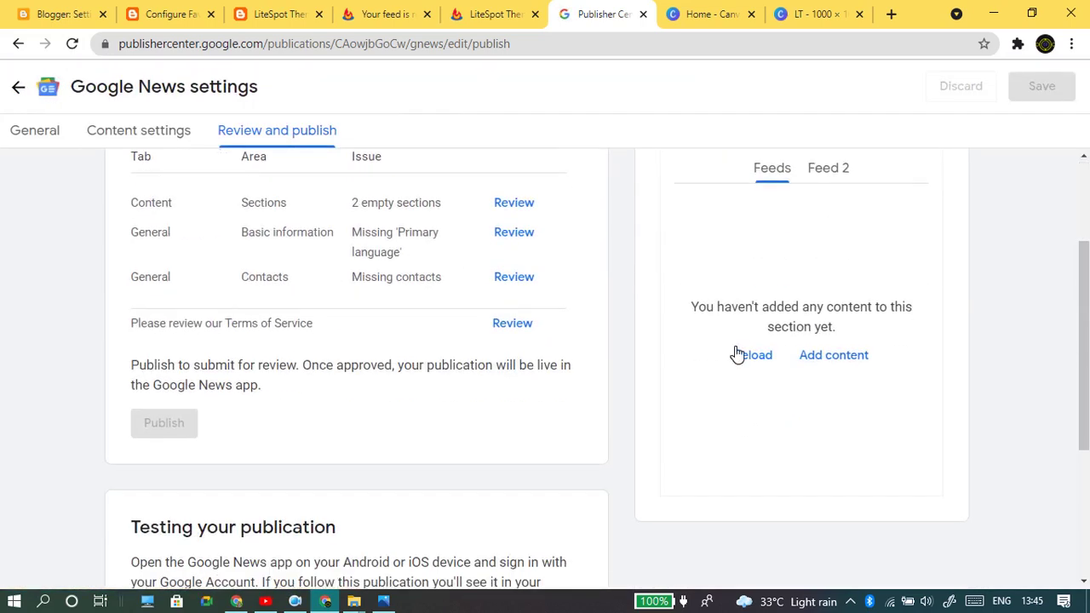
left_click(293, 603)
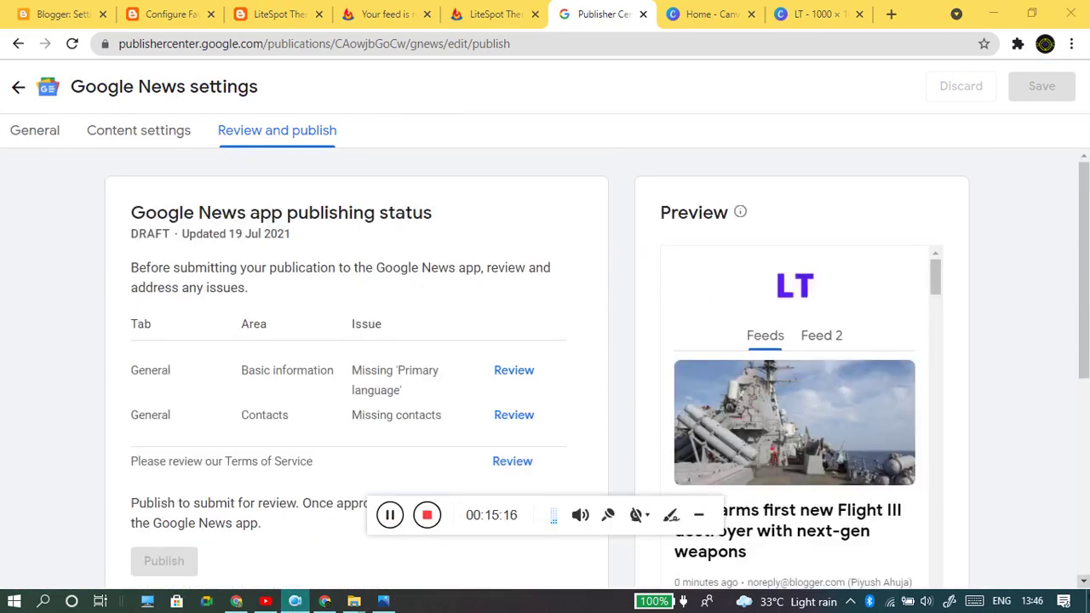
scroll(1078, 185, "down", 1)
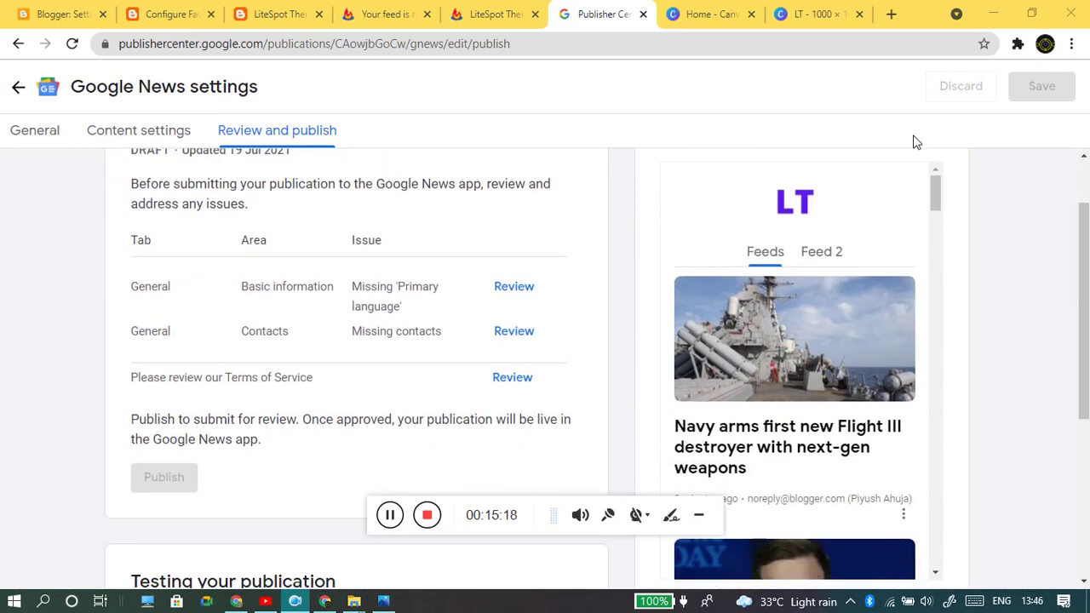
left_click(826, 254)
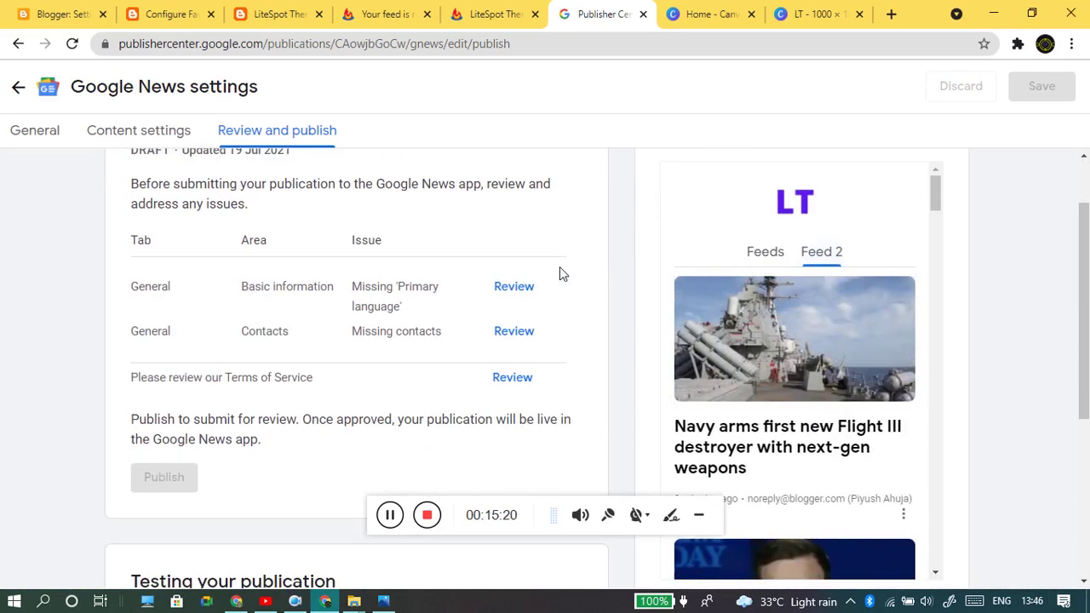
left_click(149, 132)
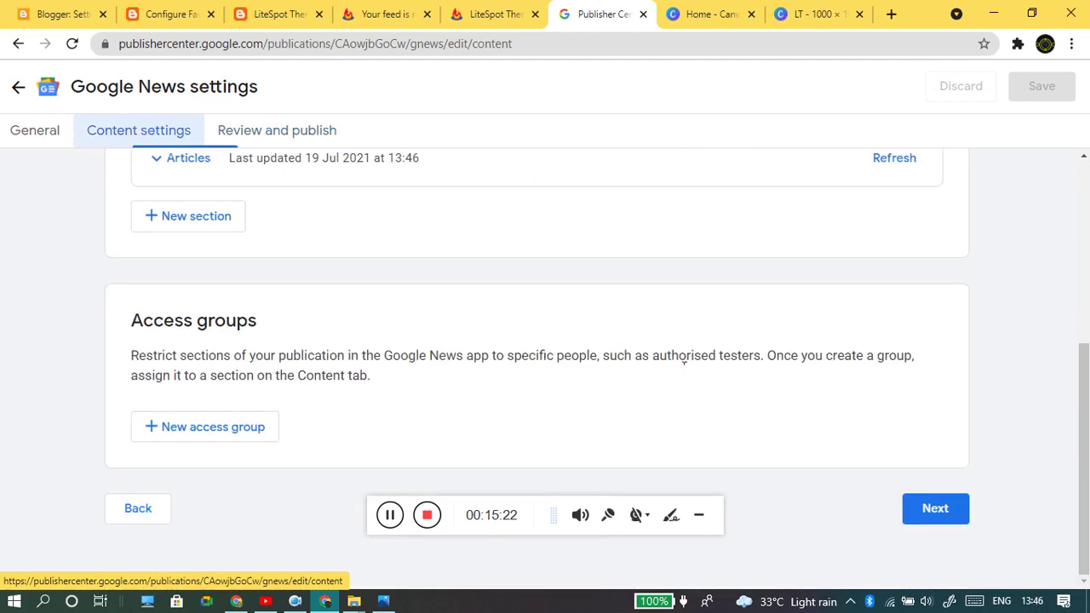
scroll(822, 319, "up", 3)
left_click(886, 271)
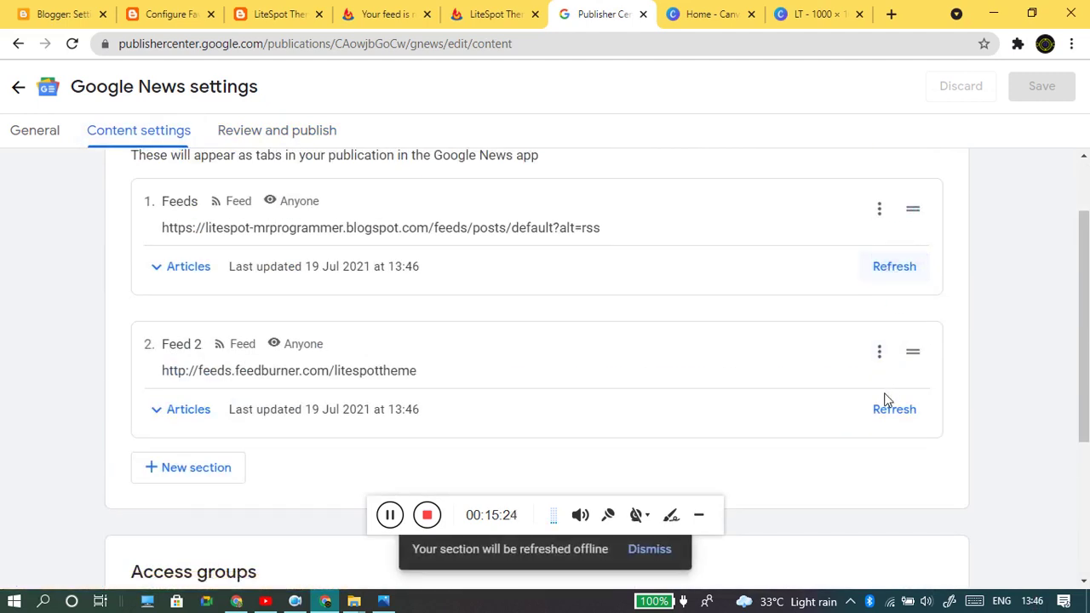
left_click(269, 141)
scroll(569, 247, "up", 10)
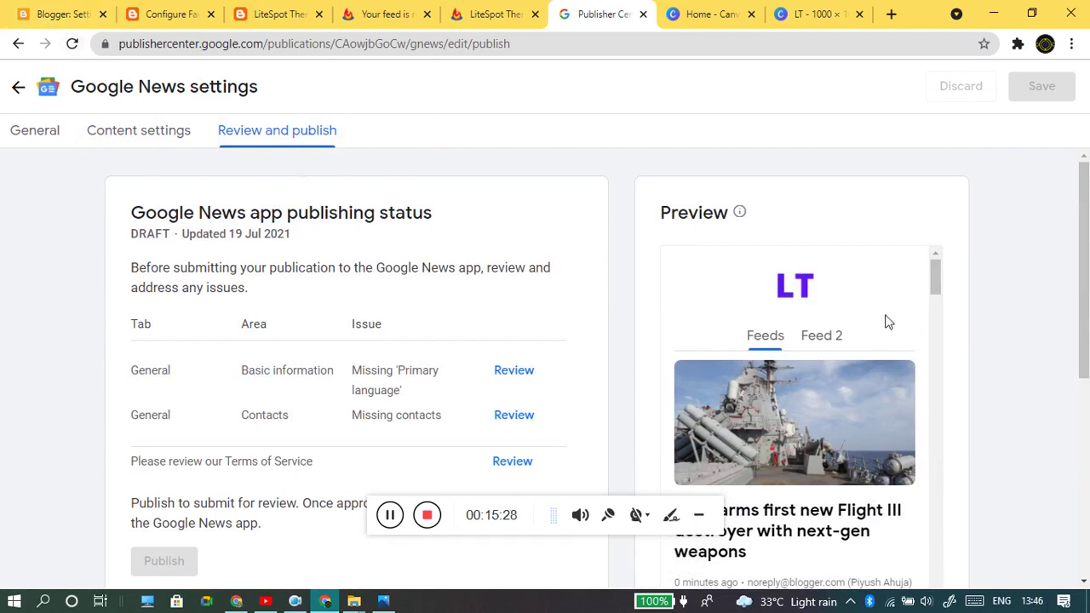
scroll(860, 417, "down", 1)
scroll(856, 404, "down", 5)
scroll(852, 401, "down", 5)
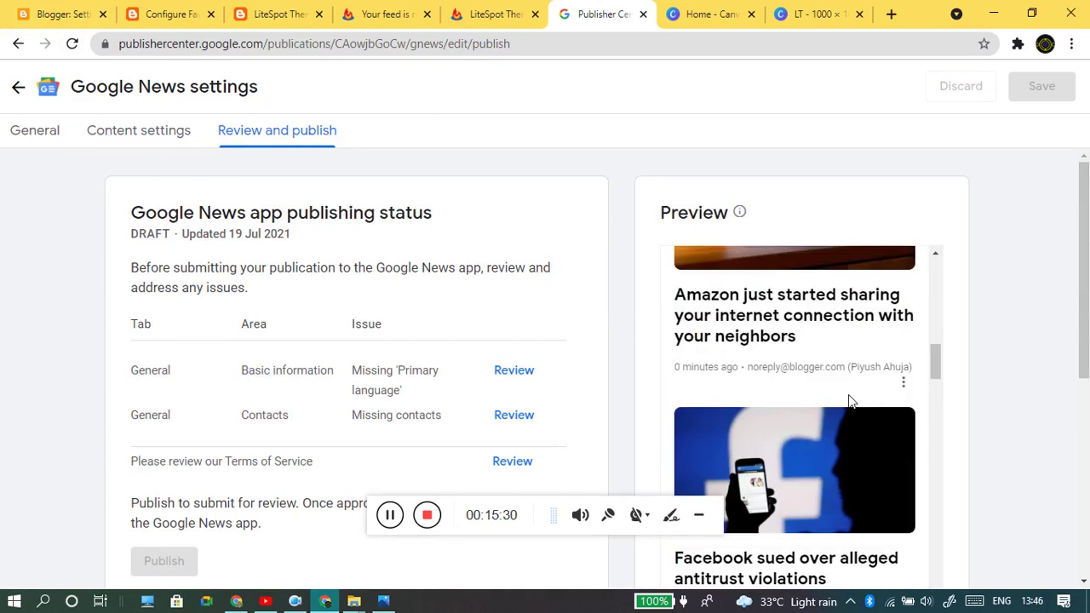
scroll(849, 408, "down", 3)
scroll(849, 418, "down", 2)
scroll(848, 430, "down", 4)
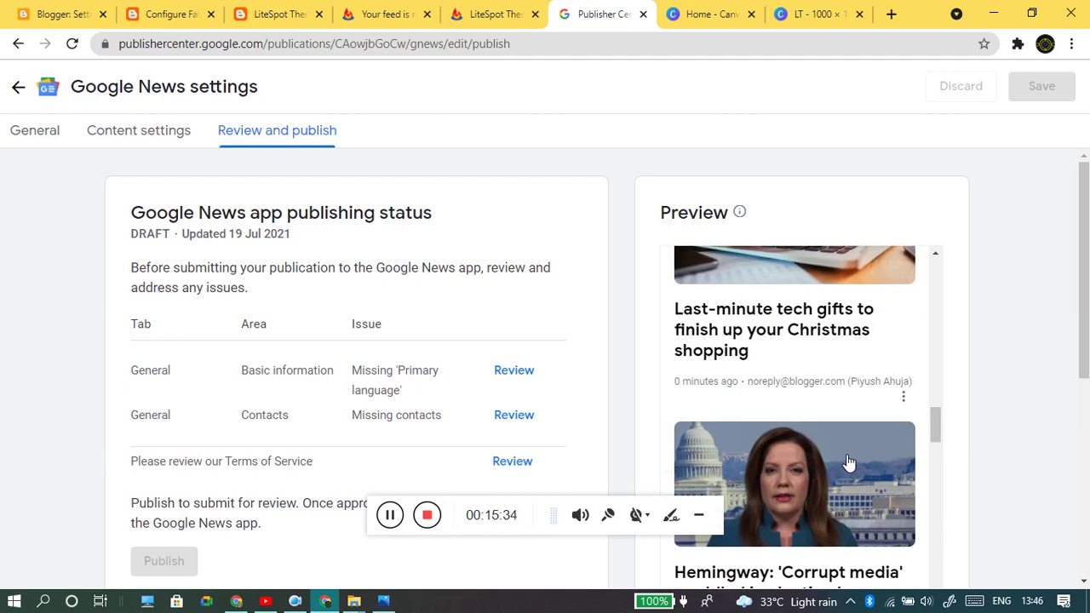
scroll(843, 452, "down", 5)
scroll(820, 469, "down", 3)
scroll(842, 421, "up", 5)
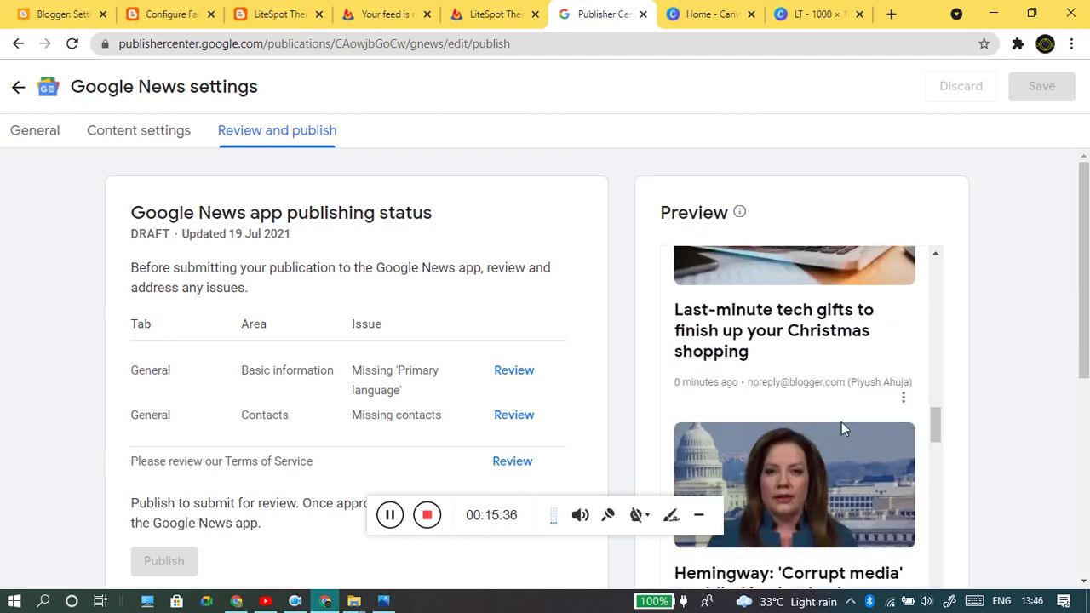
scroll(853, 434, "up", 10)
scroll(849, 426, "up", 4)
scroll(847, 414, "up", 2)
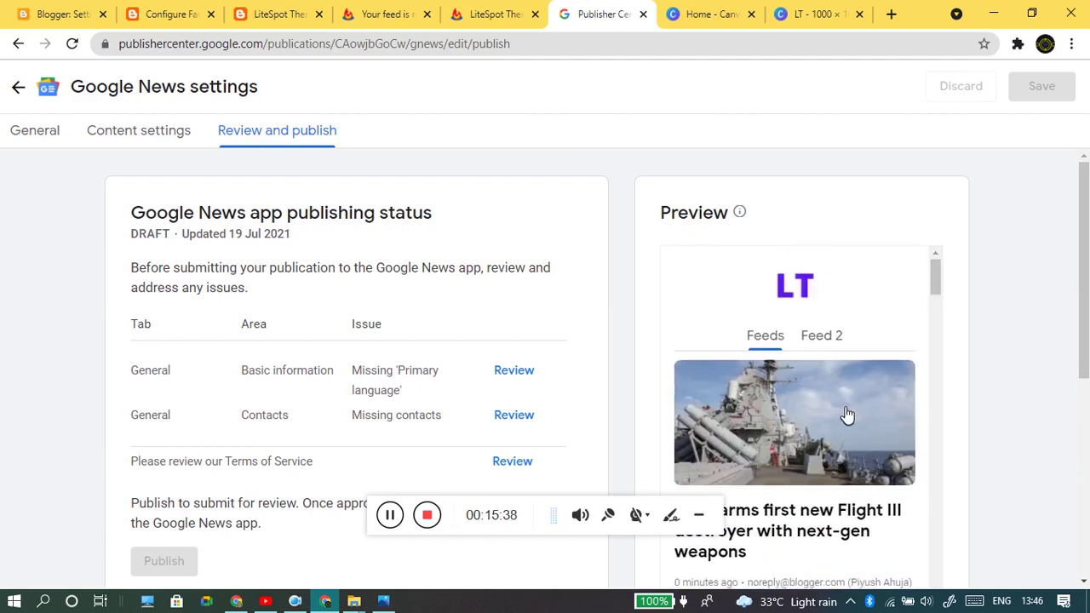
left_click(814, 341)
left_click(766, 337)
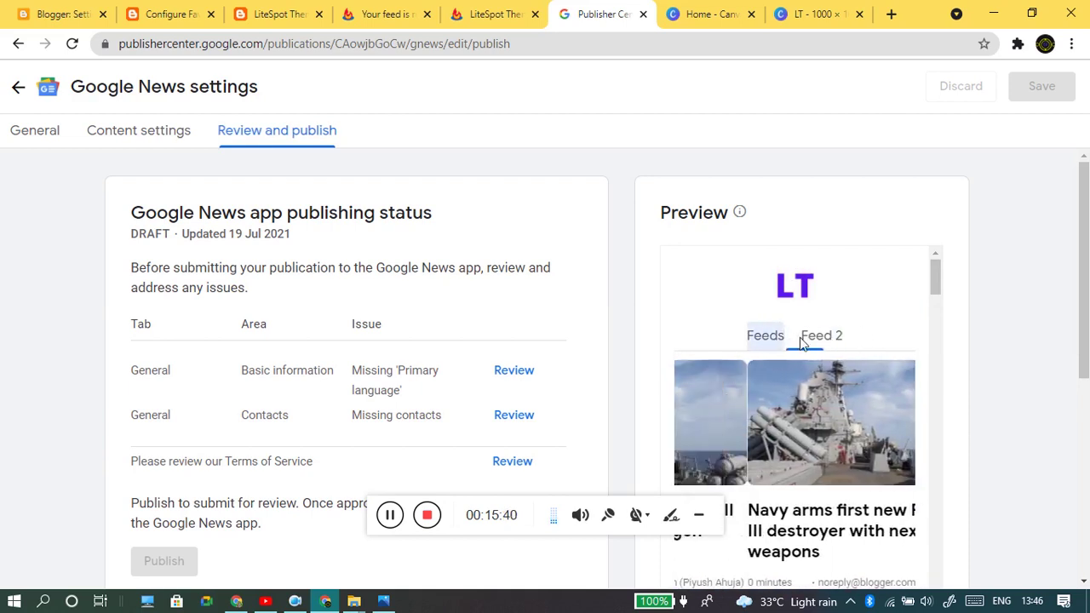
left_click(820, 336)
scroll(752, 477, "down", 5)
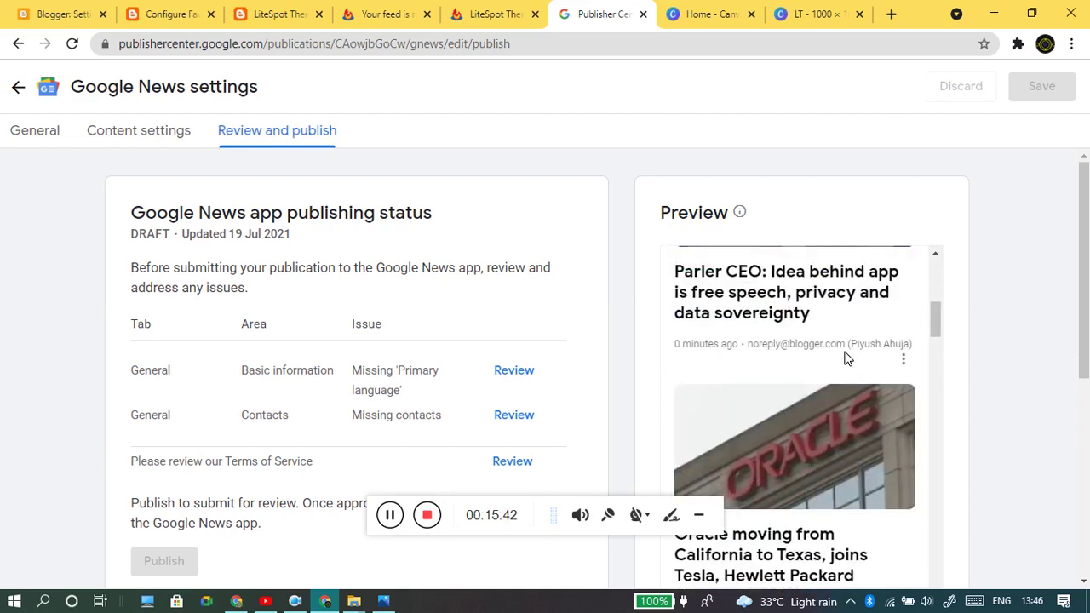
scroll(852, 366, "down", 2)
scroll(857, 377, "up", 5)
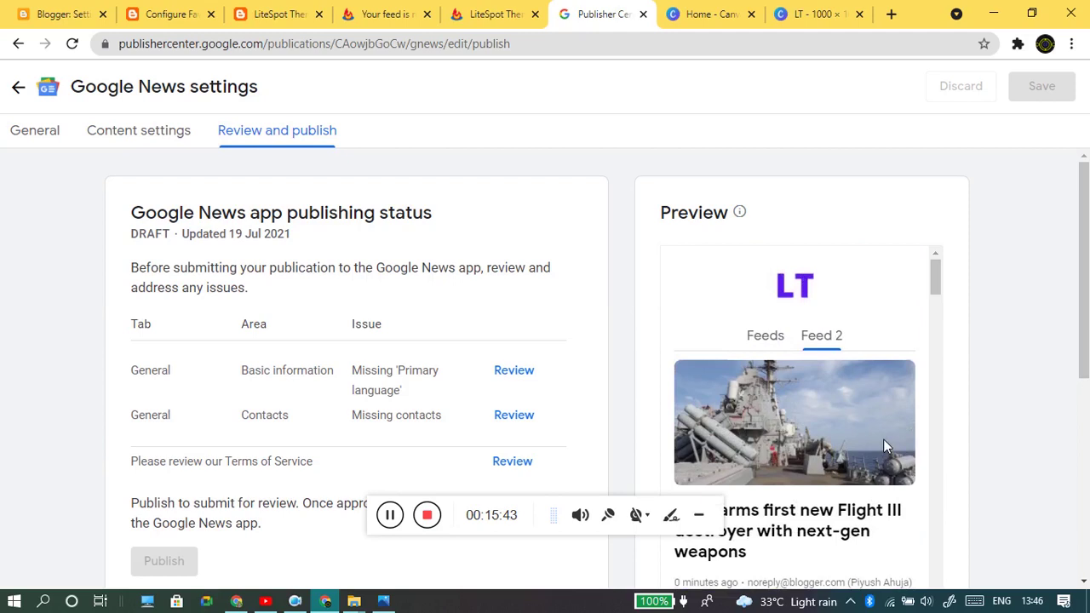
left_click(784, 335)
Set the publication's primary language to English and save
mouse_move(242, 372)
left_mouse_down()
mouse_move(439, 390)
mouse_move(367, 380)
left_mouse_up()
left_click(395, 369)
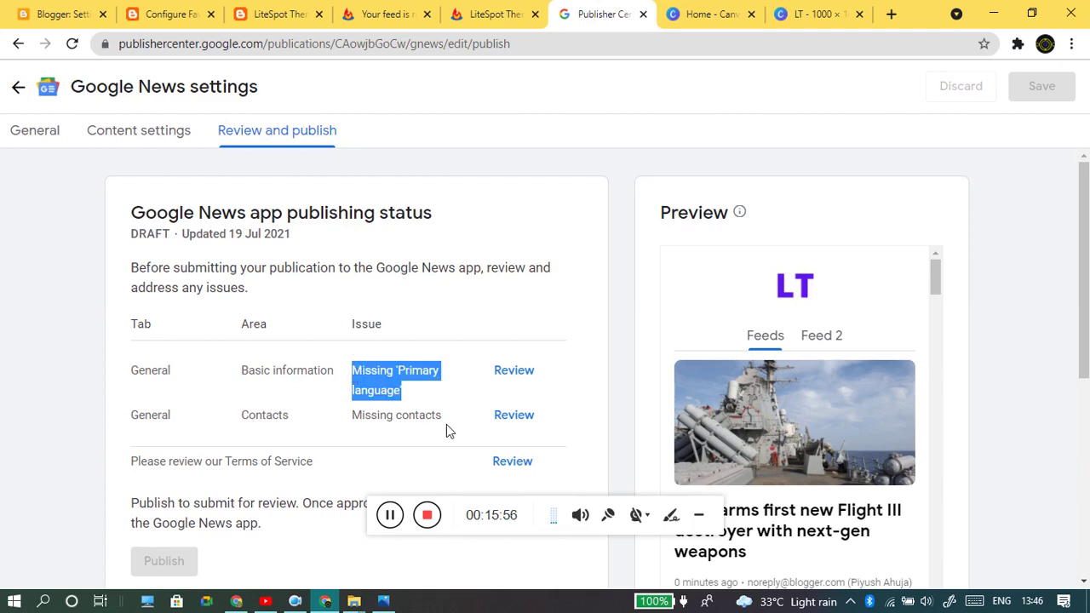
left_click_drag(444, 419, 353, 424)
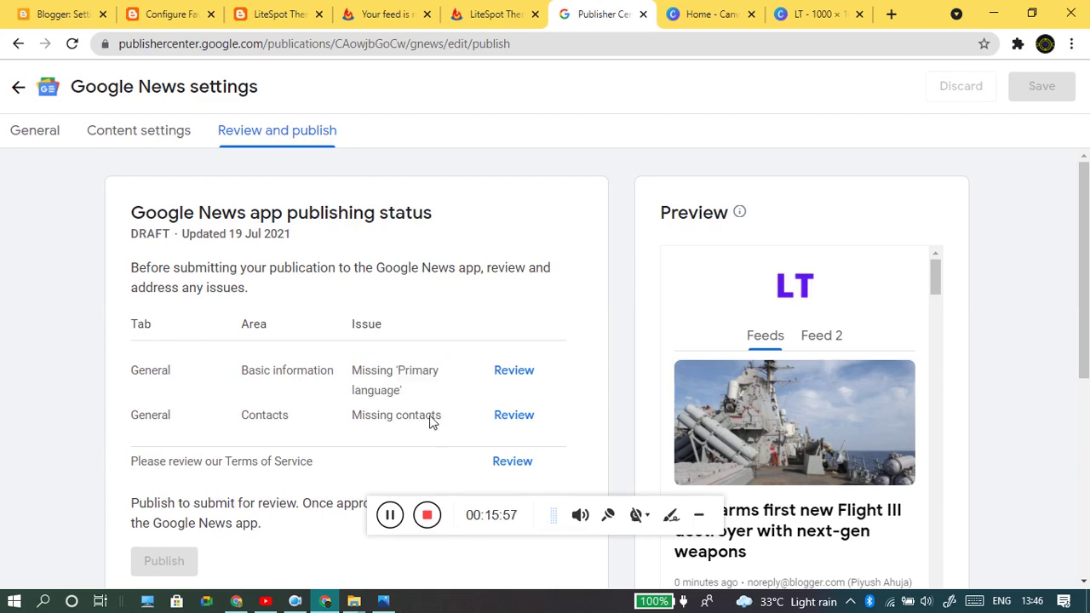
left_click(526, 373)
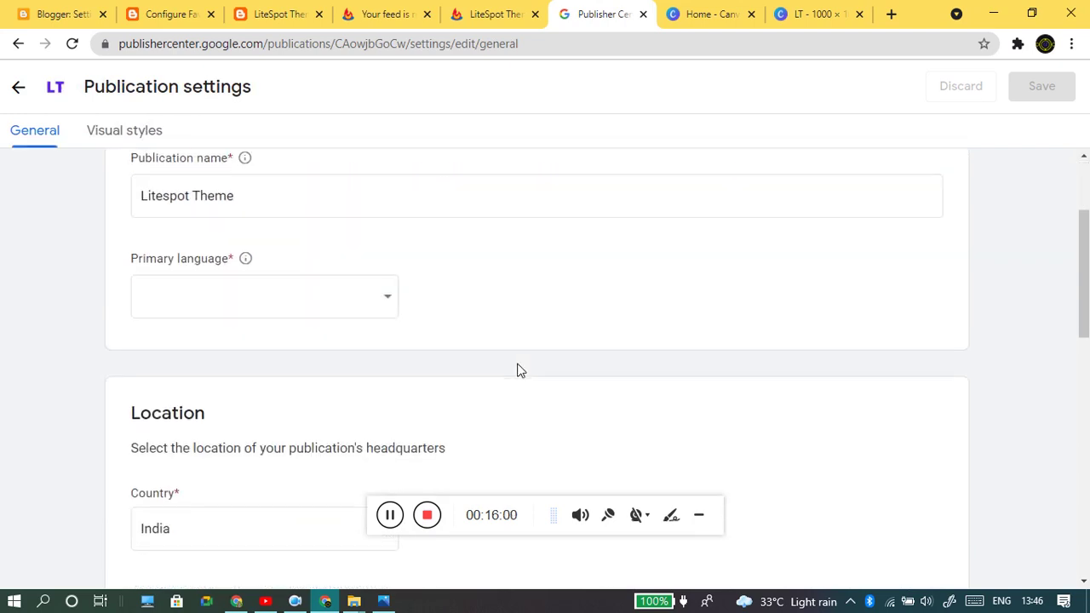
left_click(322, 308)
scroll(318, 400, "down", 5)
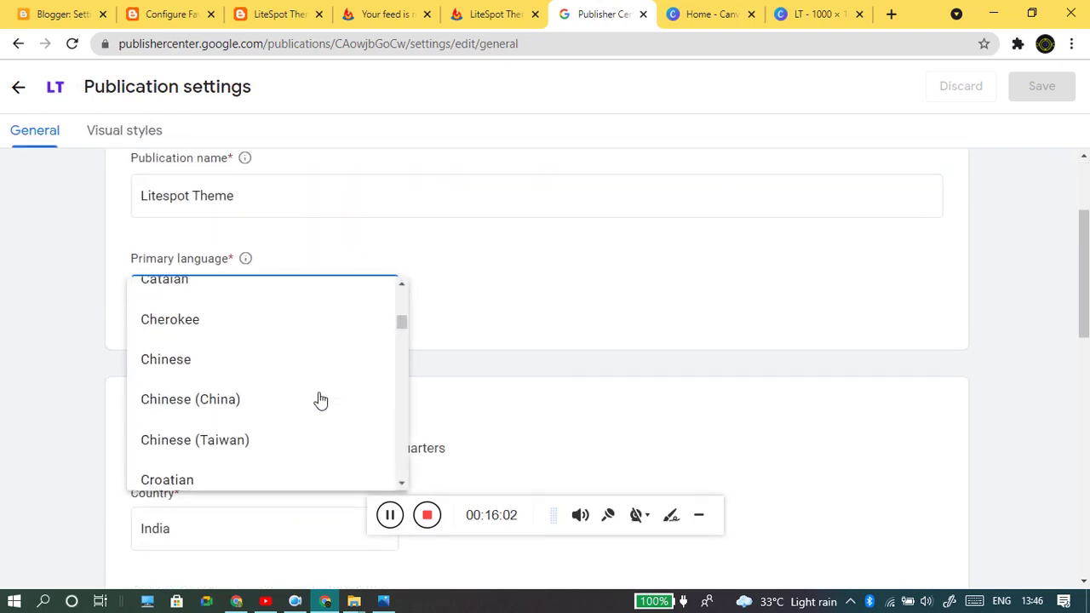
scroll(320, 401, "down", 5)
scroll(320, 400, "down", 1)
scroll(316, 401, "up", 2)
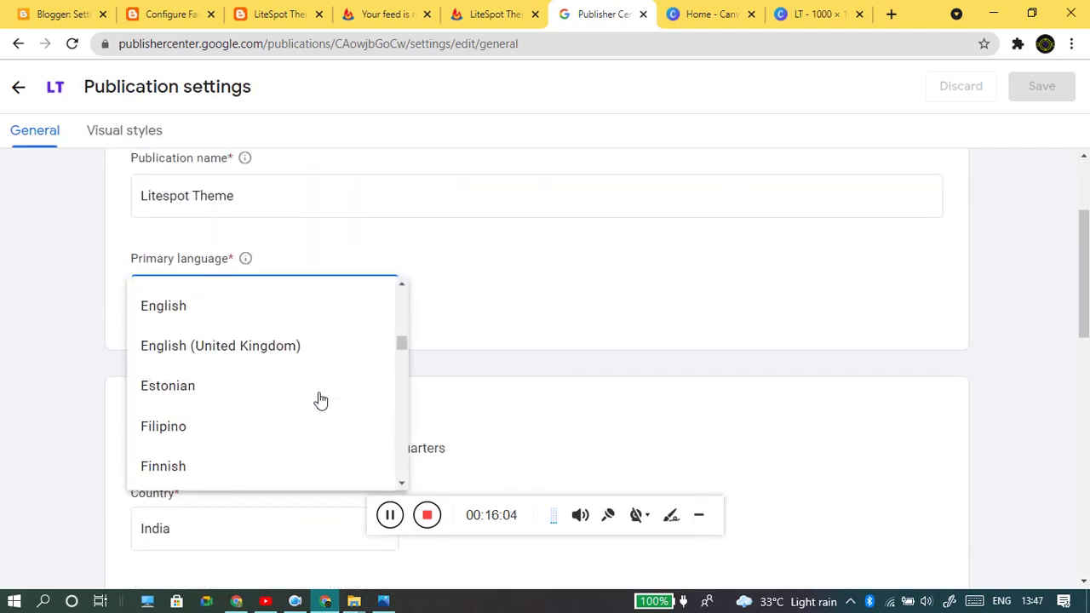
left_click(199, 303)
scroll(582, 342, "up", 2)
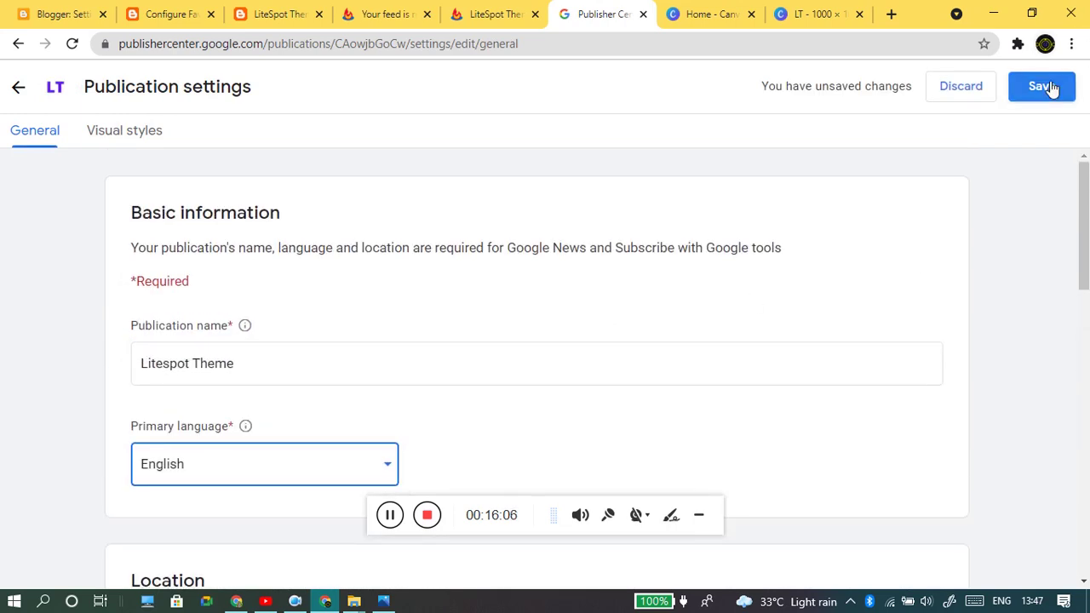
left_click(1042, 86)
Add a new point of contact by e-mail address and save it
scroll(394, 368, "down", 10)
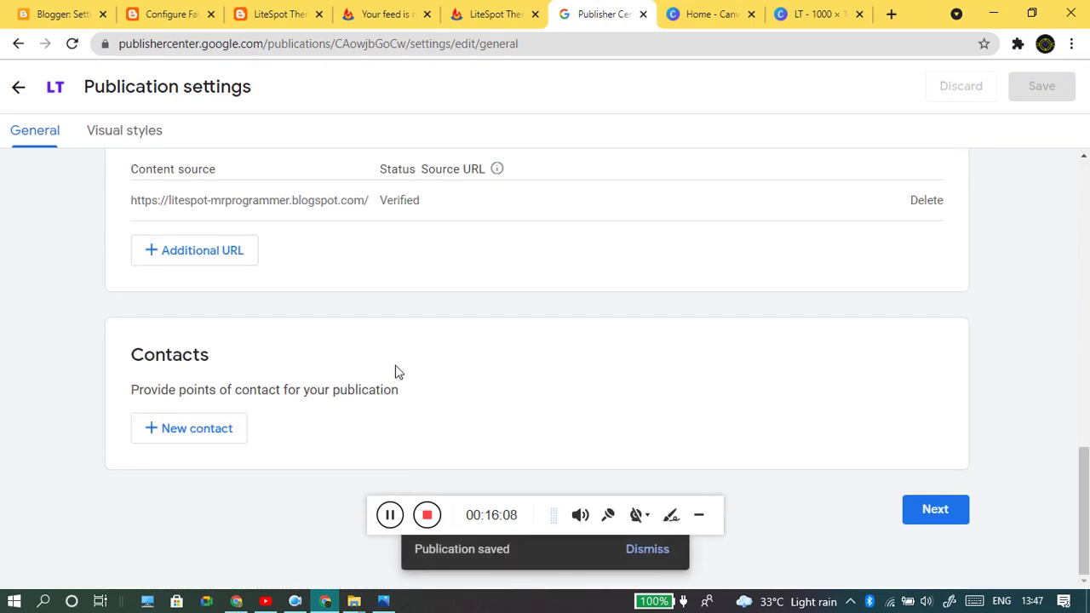
left_click(214, 426)
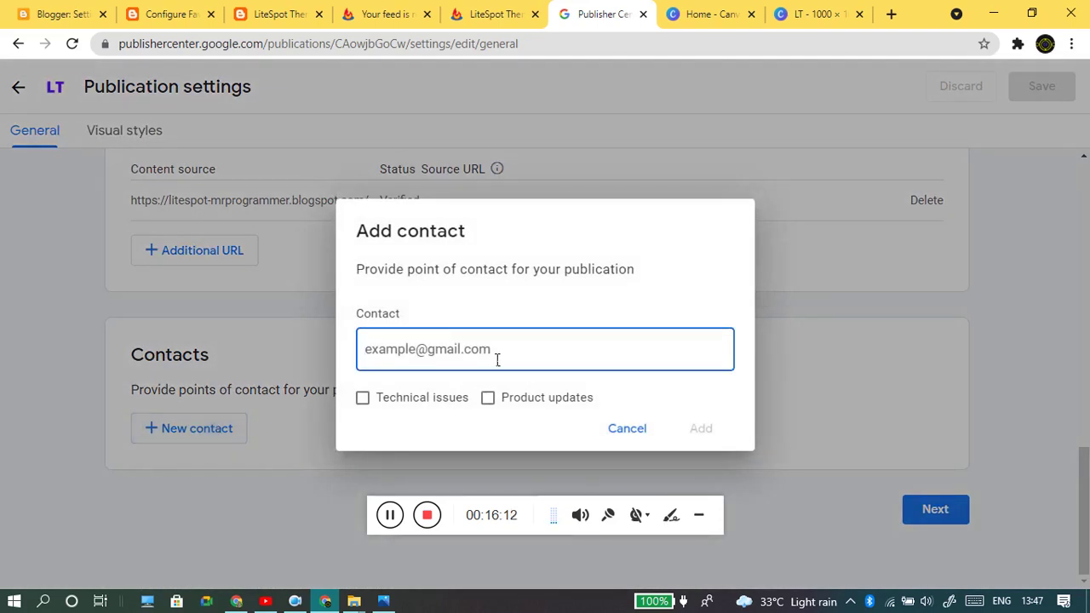
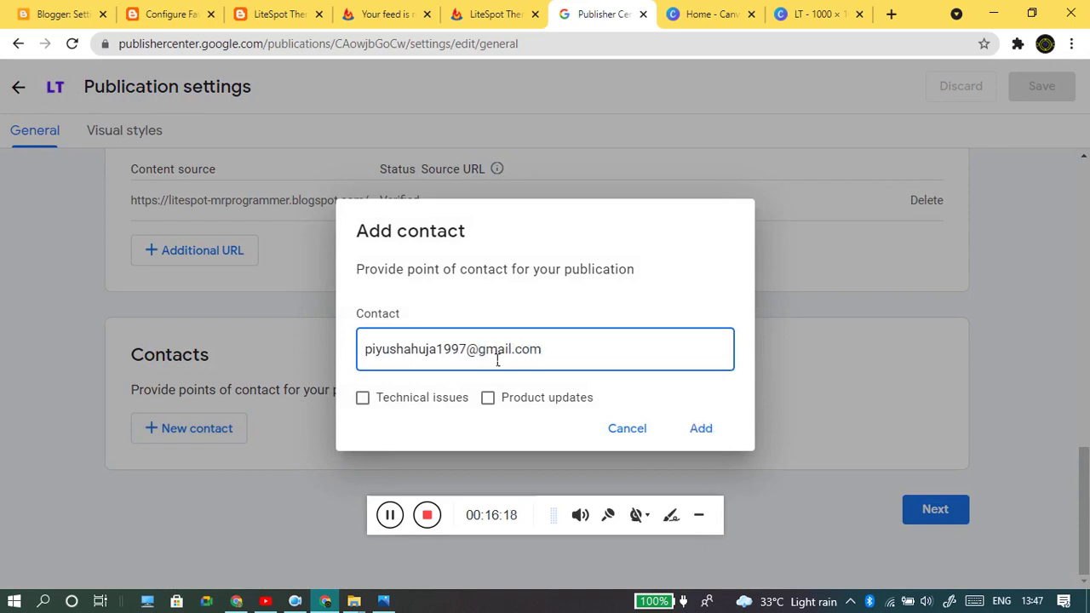
left_click(704, 428)
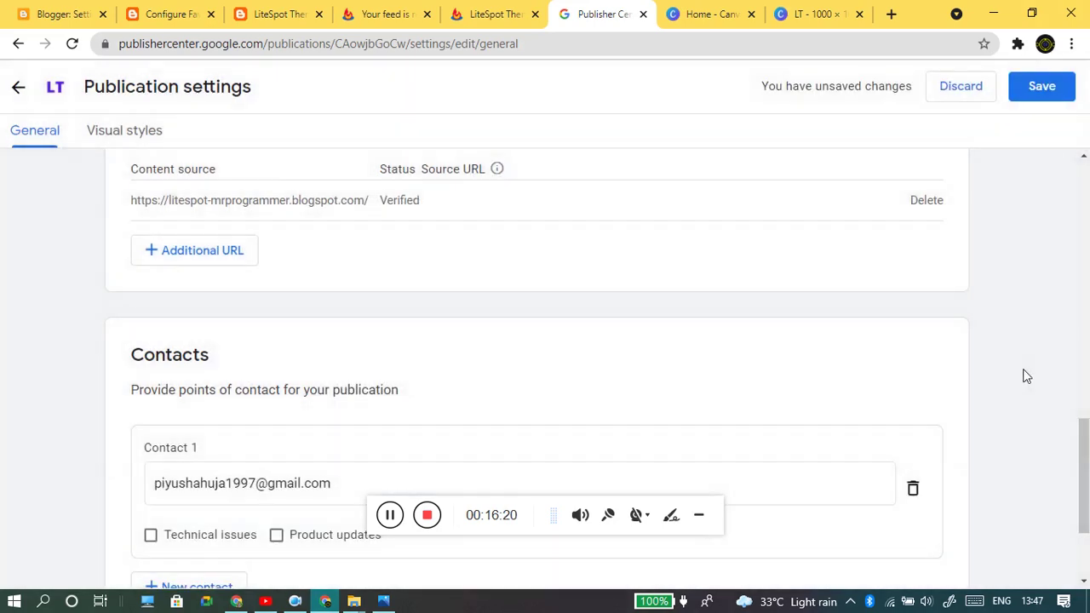
left_click(1053, 91)
Return to the overview and reopen the Litespot Theme Google News page
scroll(489, 454, "down", 2)
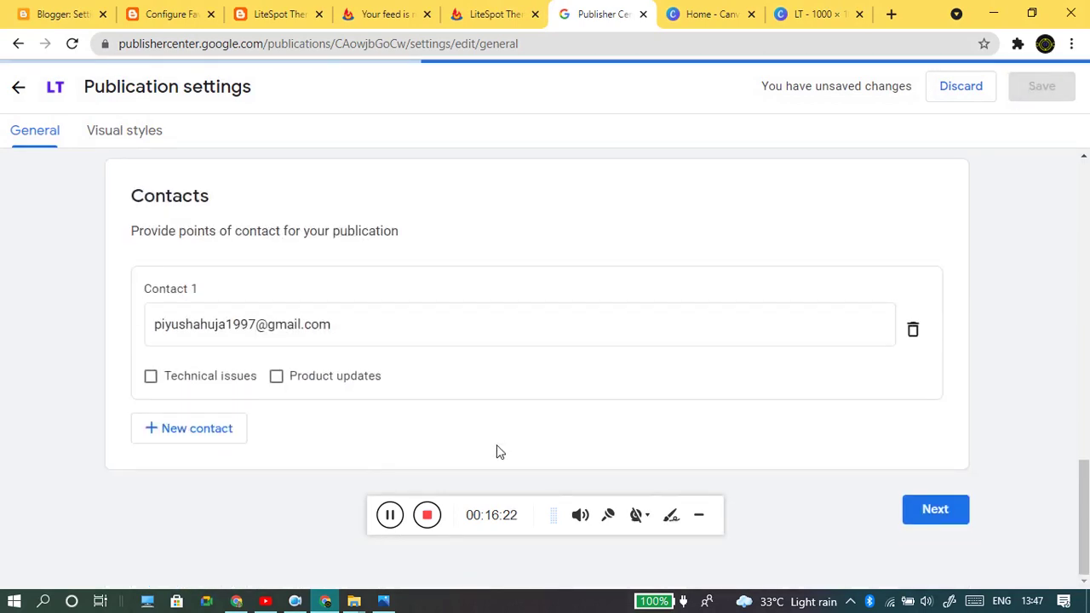
scroll(762, 299, "up", 10)
scroll(253, 183, "up", 5)
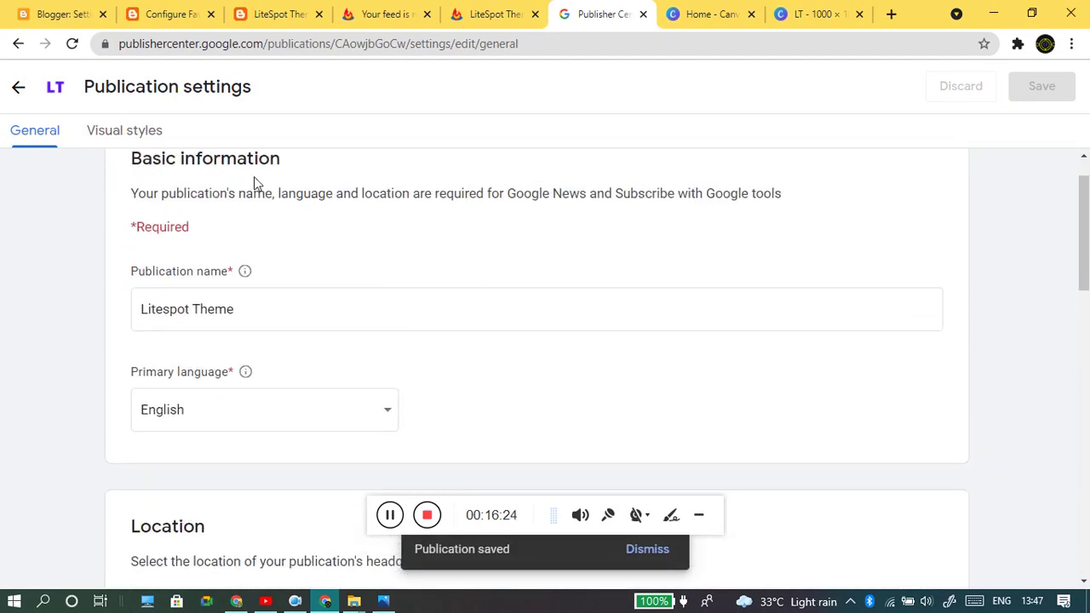
left_click(8, 92)
left_click(387, 314)
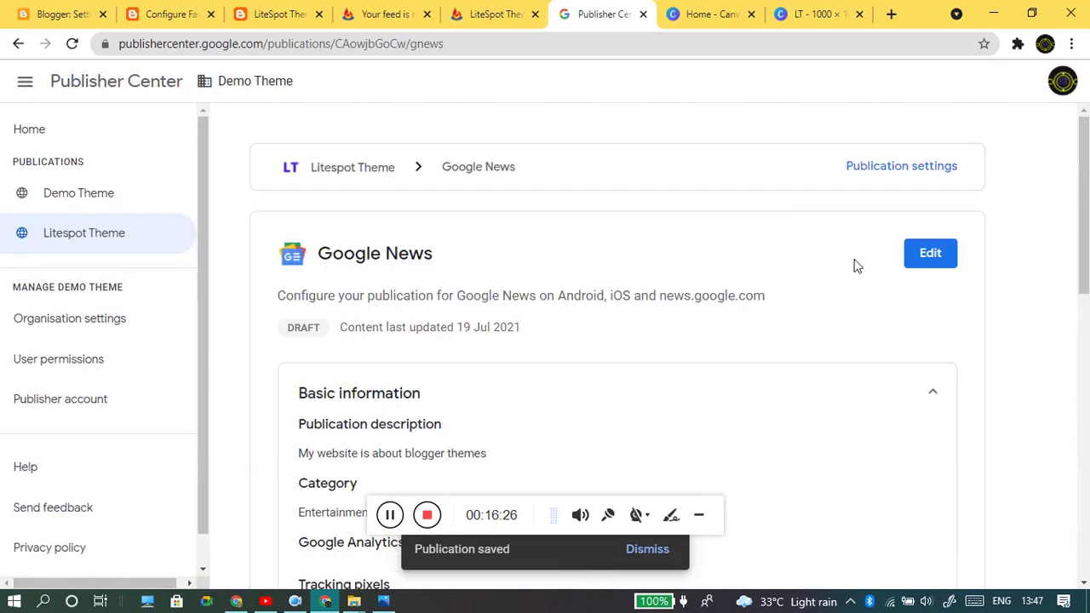
Open the Terms of Service form and enter the signer's name and contact e-mail
left_click(932, 269)
left_click(314, 143)
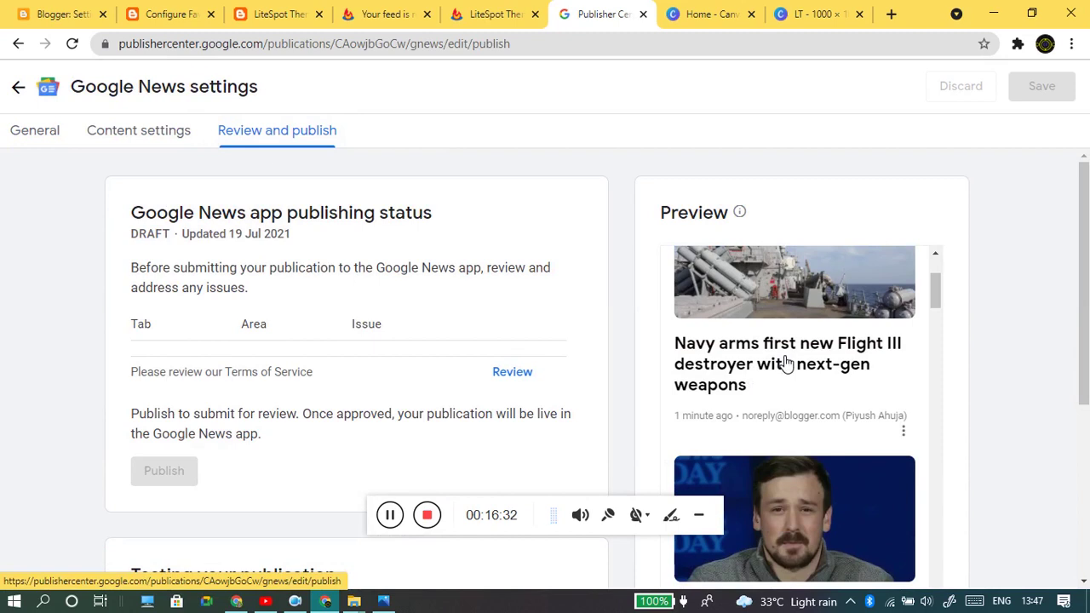
left_click(511, 375)
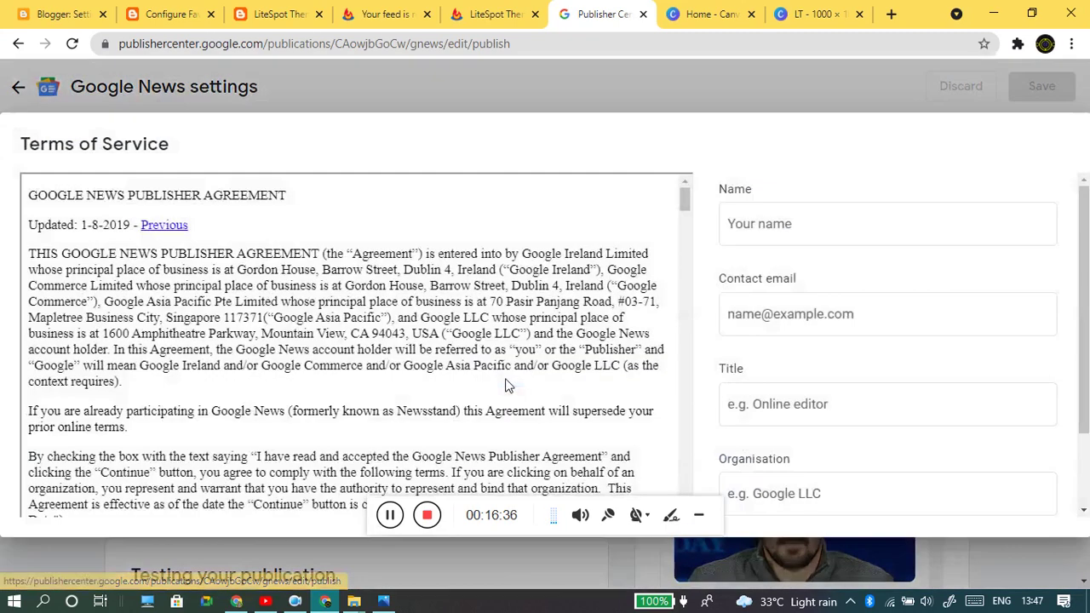
left_click(784, 232)
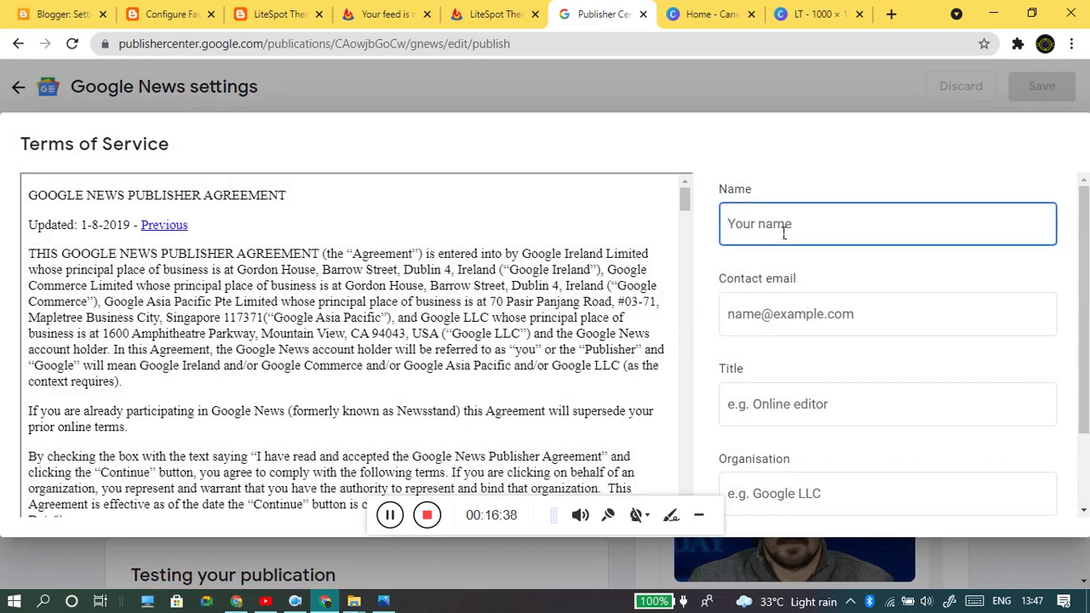
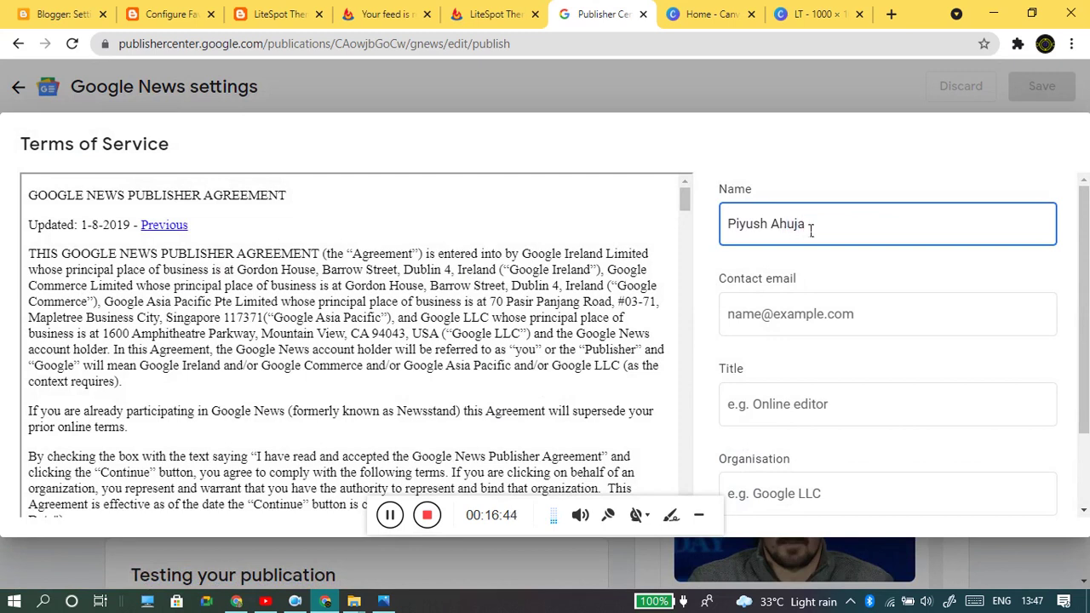
left_click(882, 328)
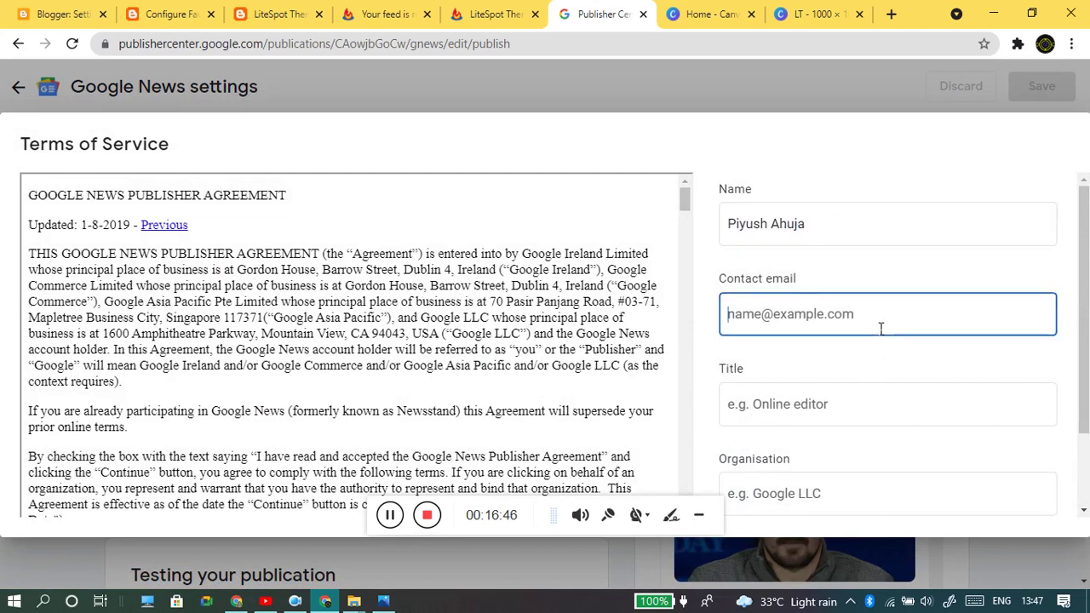
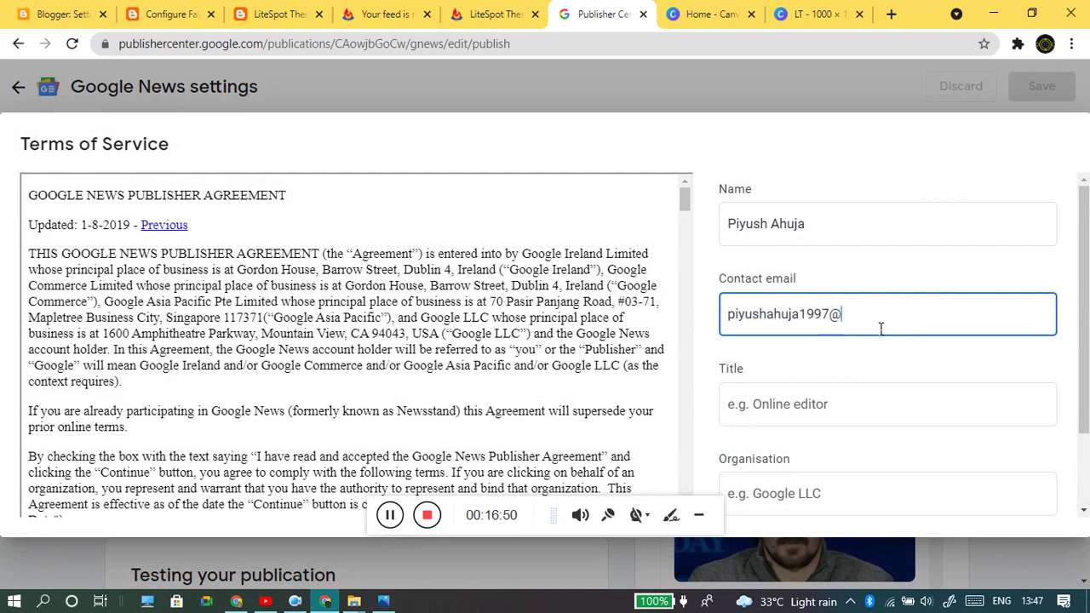
Enter 'Litespot Theme' as title and organisation, accept the terms, and submit
left_click(857, 392)
scroll(913, 356, "down", 1)
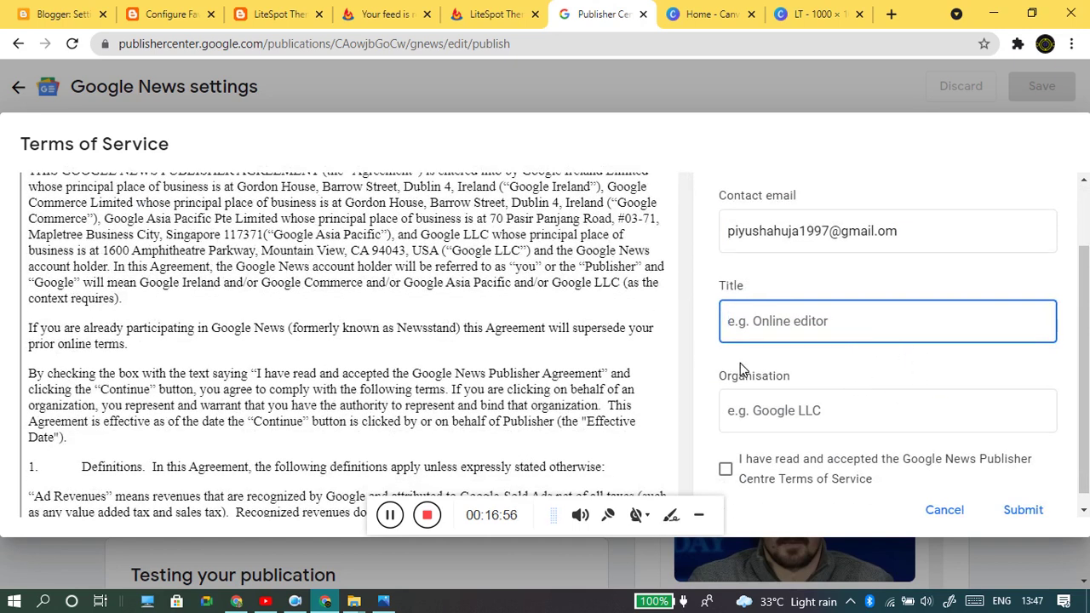
type("Li")
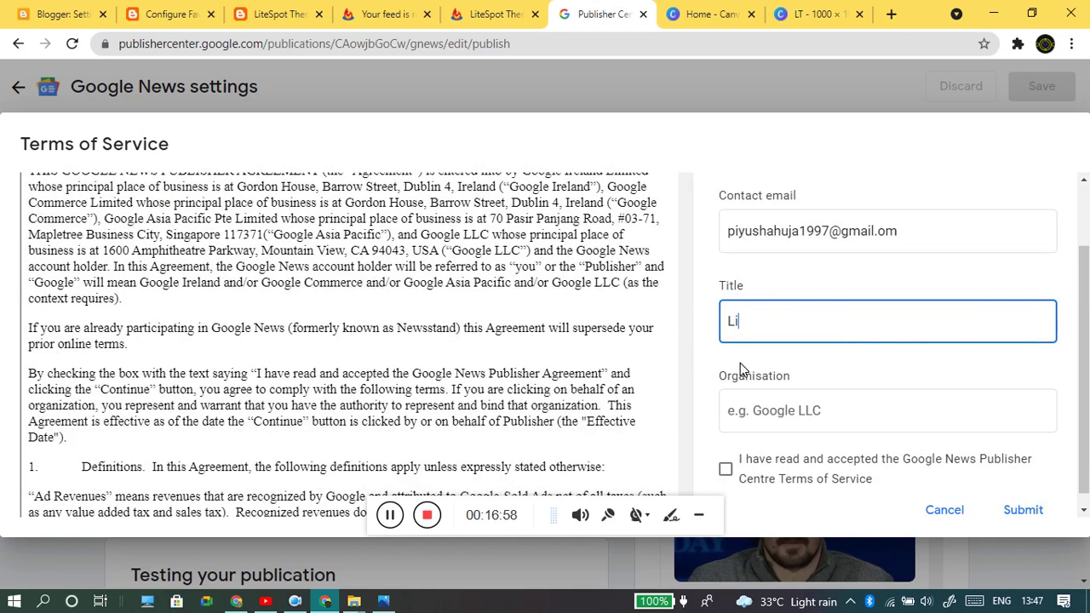
type("tespot ")
type("Theme")
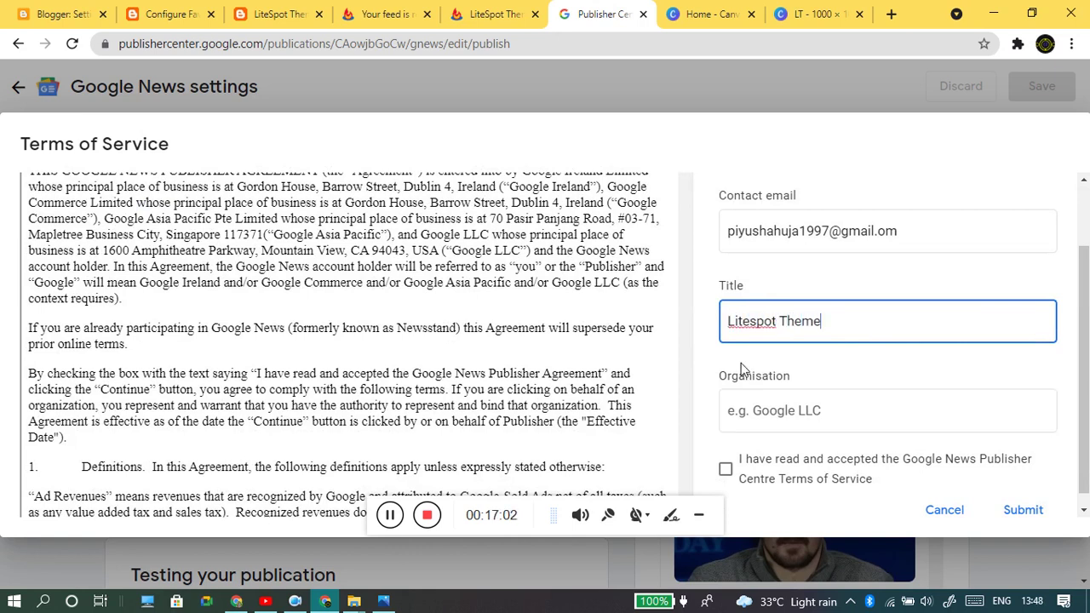
left_click(799, 397)
left_click_drag(840, 325, 560, 352)
key("ctrl+c")
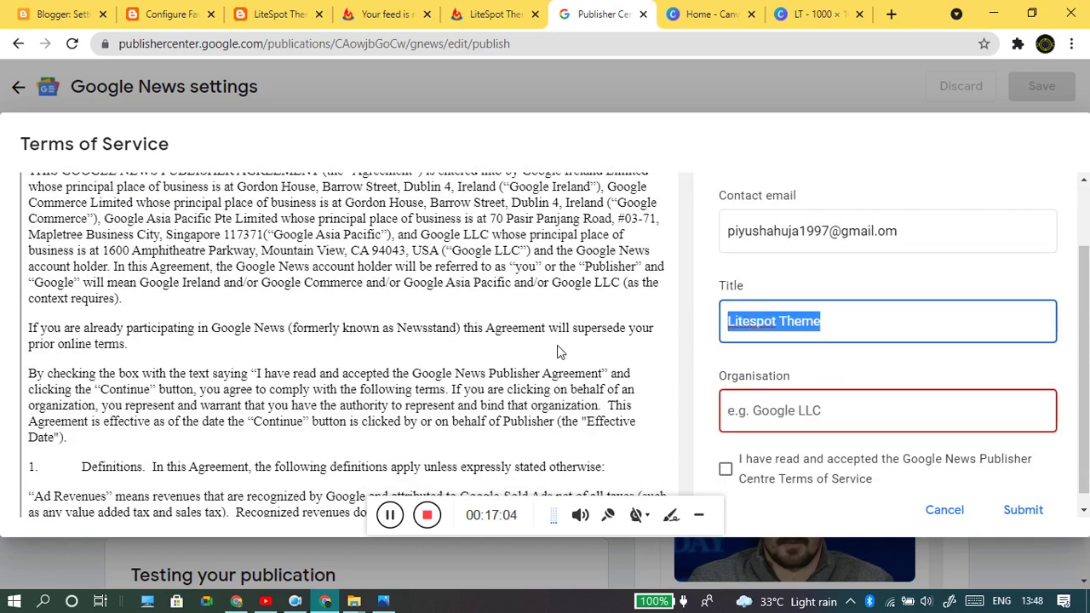
left_click(806, 421)
key("ctrl+v")
scroll(905, 377, "down", 1)
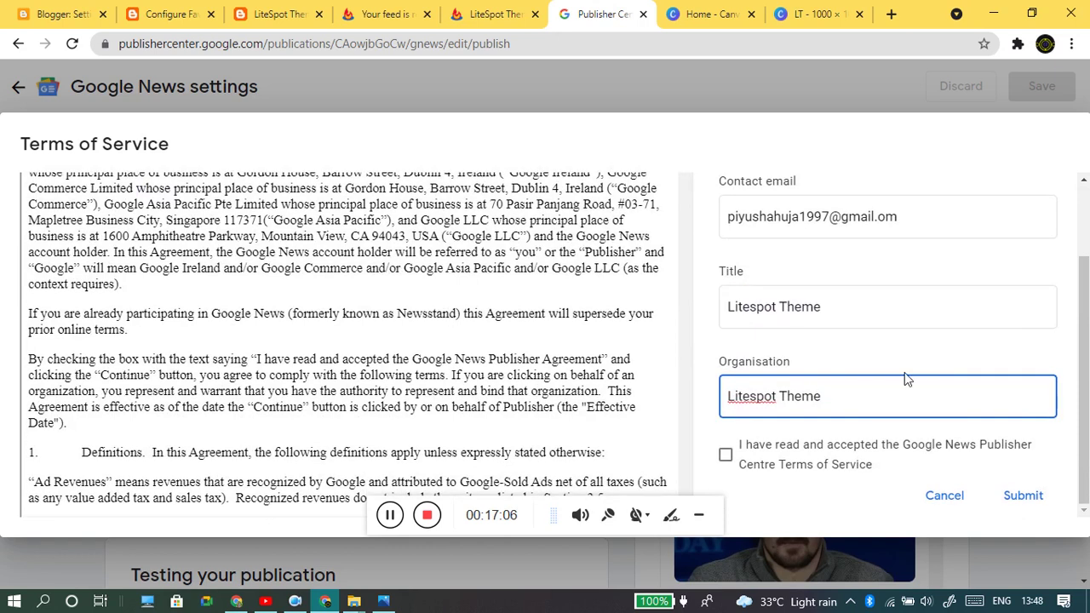
left_click(726, 455)
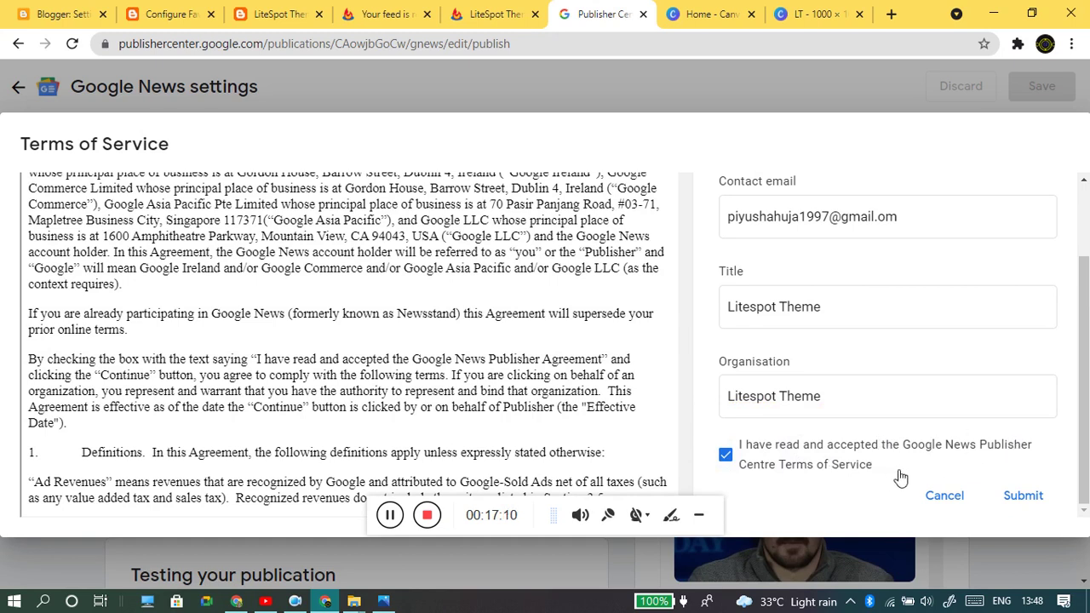
left_click(1023, 496)
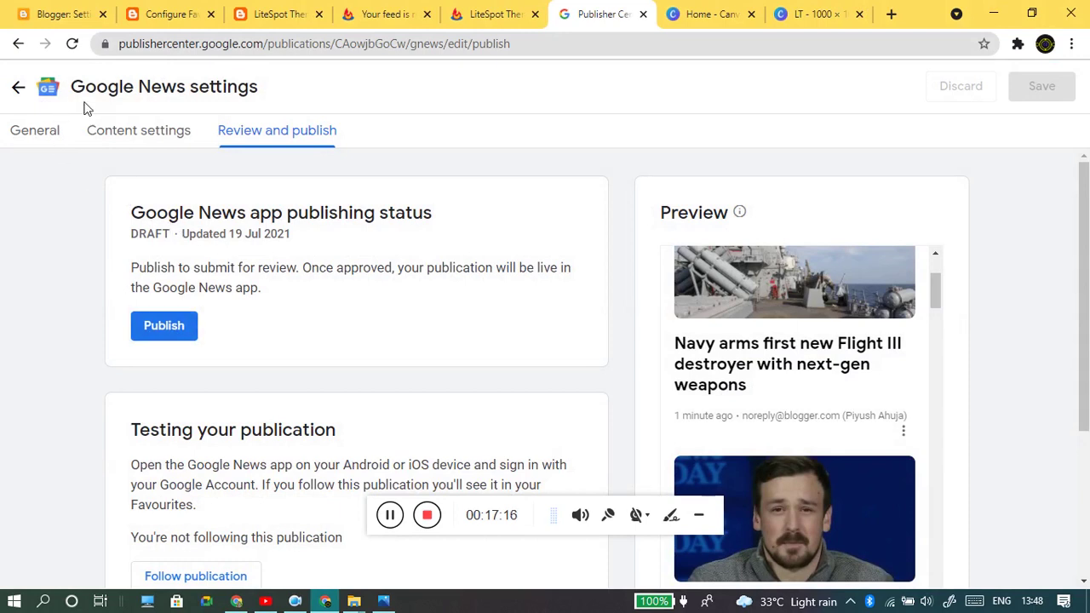
Publish the Litespot Theme publication to submit it for Google News review
scroll(665, 308, "down", 3)
scroll(665, 309, "down", 2)
scroll(604, 321, "up", 3)
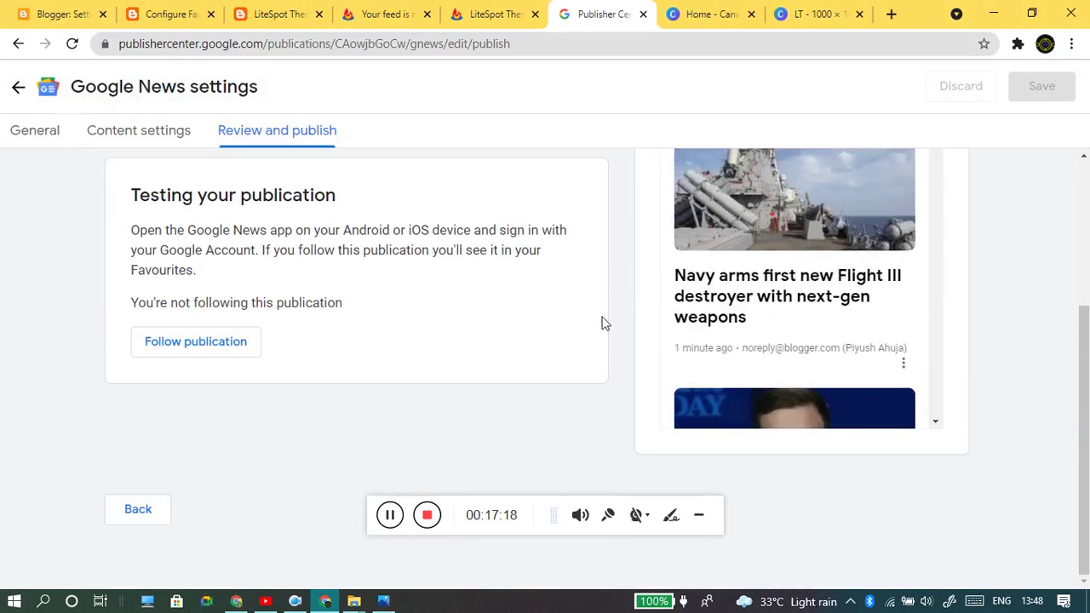
scroll(530, 319, "up", 3)
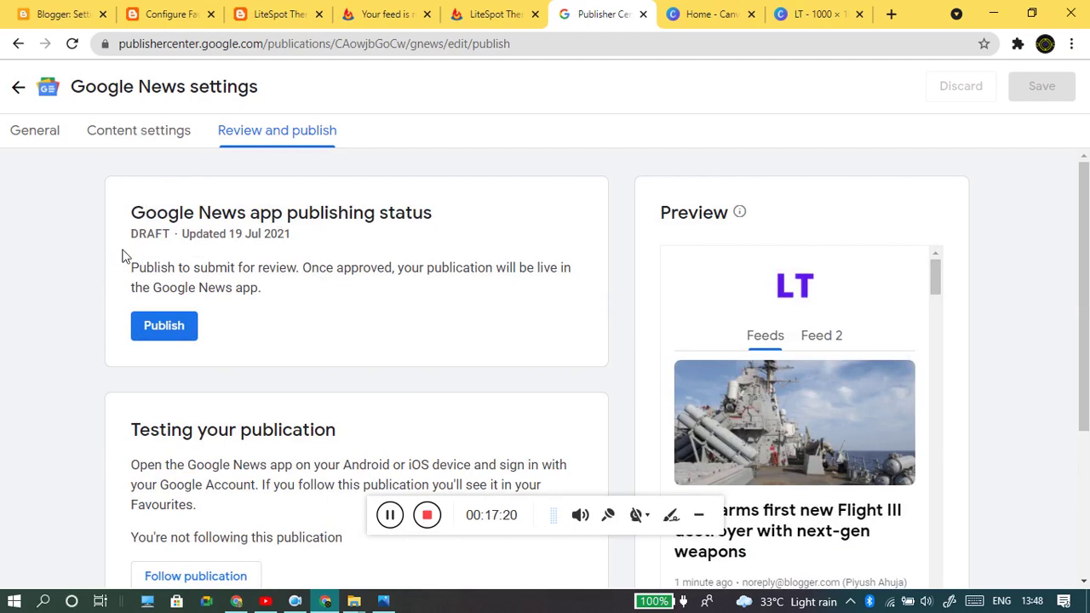
left_click(158, 330)
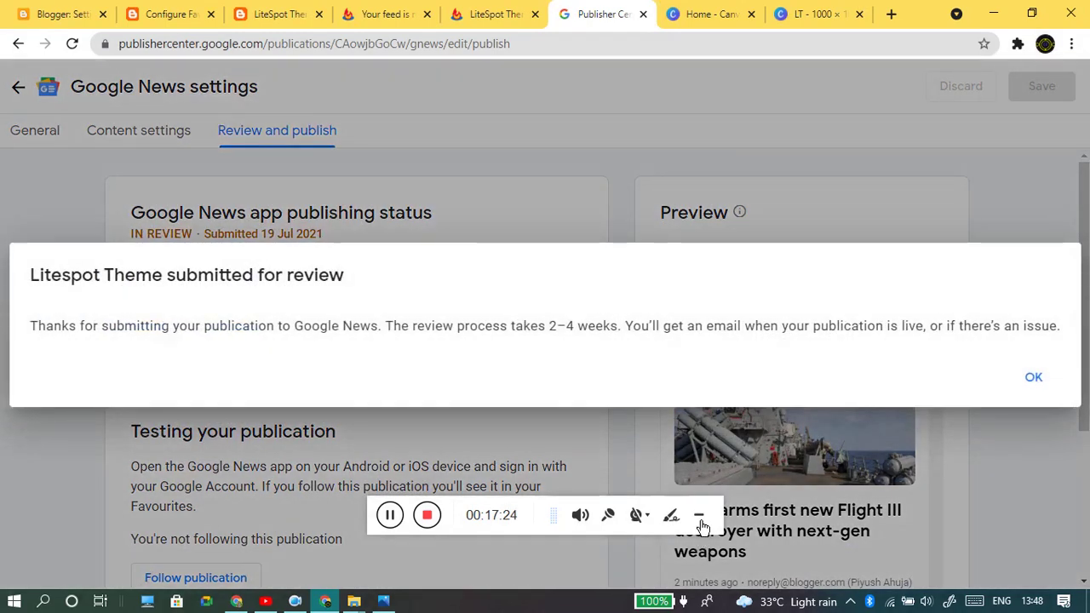
Dismiss the submitted-for-review confirmation and check the IN REVIEW status label
mouse_move(46, 275)
left_mouse_down()
mouse_move(357, 341)
mouse_move(706, 340)
mouse_move(494, 326)
mouse_move(546, 330)
mouse_move(730, 299)
mouse_move(968, 312)
mouse_move(839, 321)
mouse_move(1013, 336)
left_mouse_up()
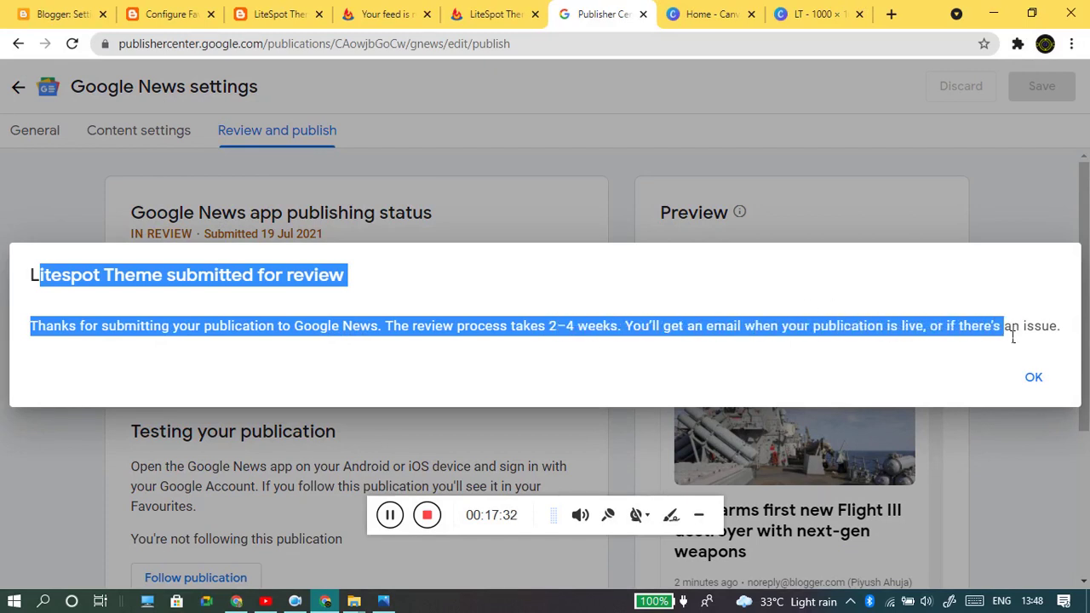
left_click(810, 327)
left_click_drag(868, 330, 1031, 335)
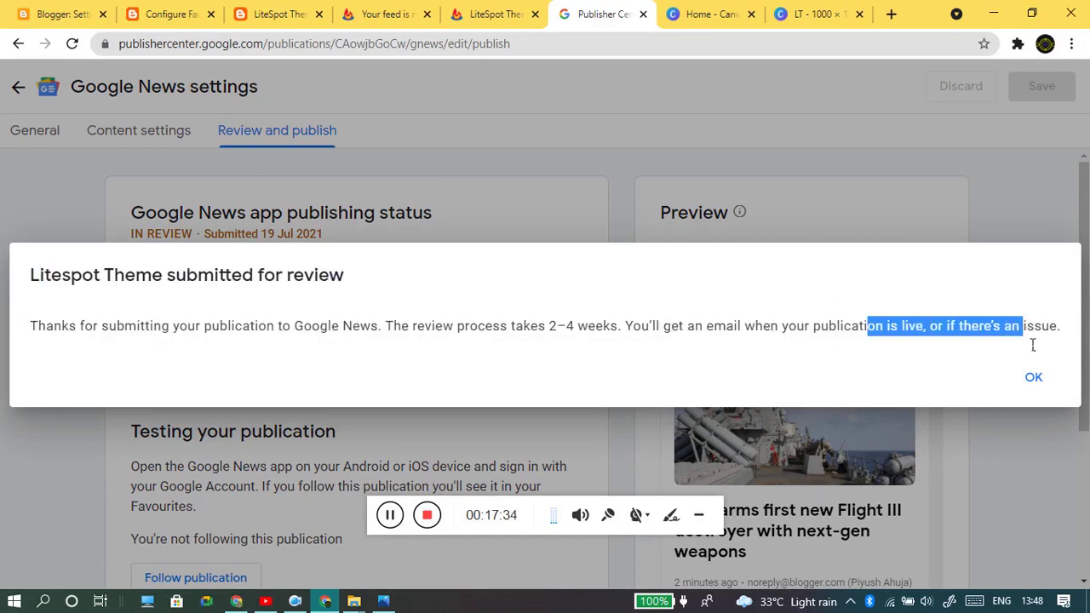
left_click(1034, 377)
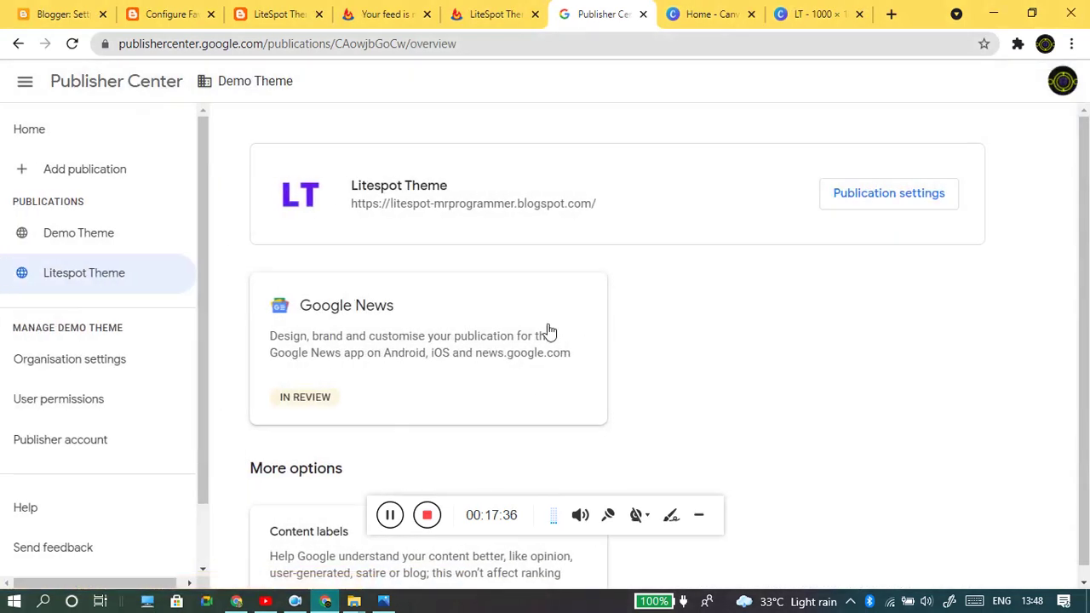
mouse_move(258, 414)
left_mouse_down()
mouse_move(320, 403)
mouse_move(358, 417)
left_mouse_up()
left_click(679, 350)
Switch Chrome profile and load Publisher Center, noting the LIVE status
left_click(1042, 43)
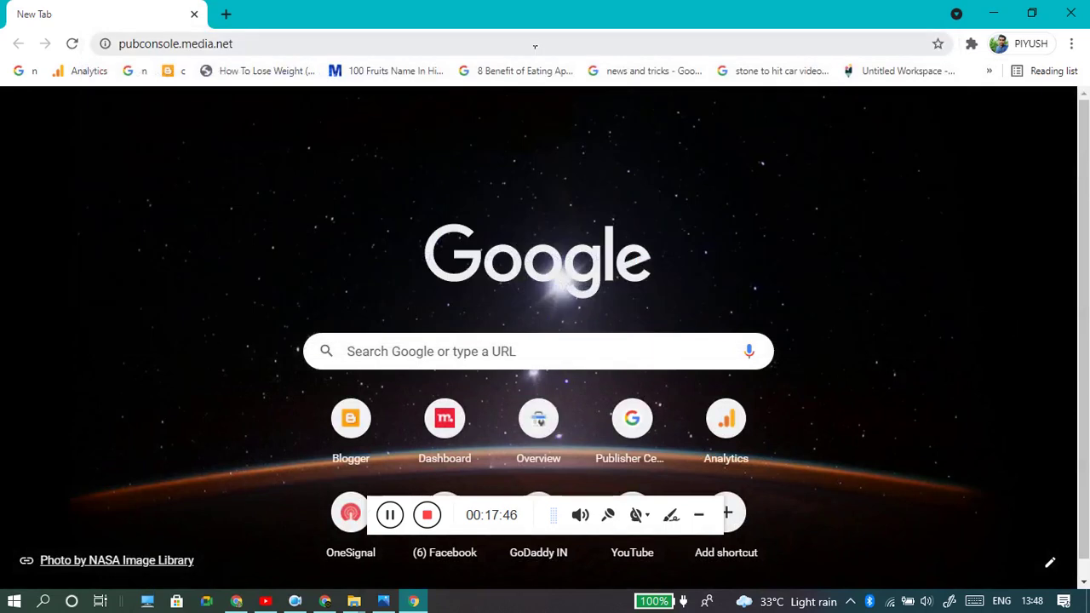
left_click(535, 47)
type("pub")
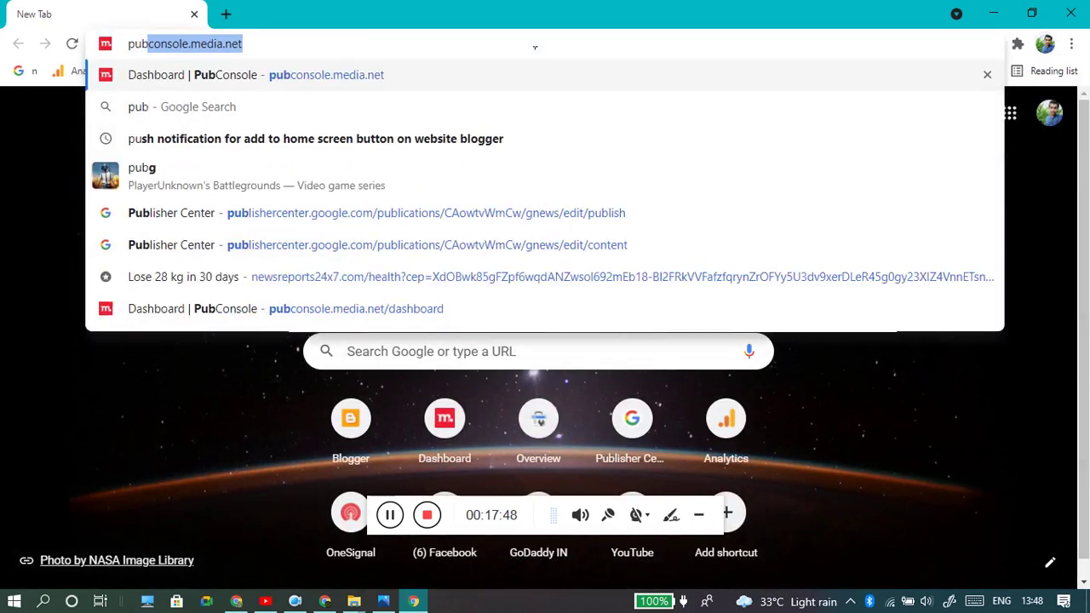
type("l")
key("Return")
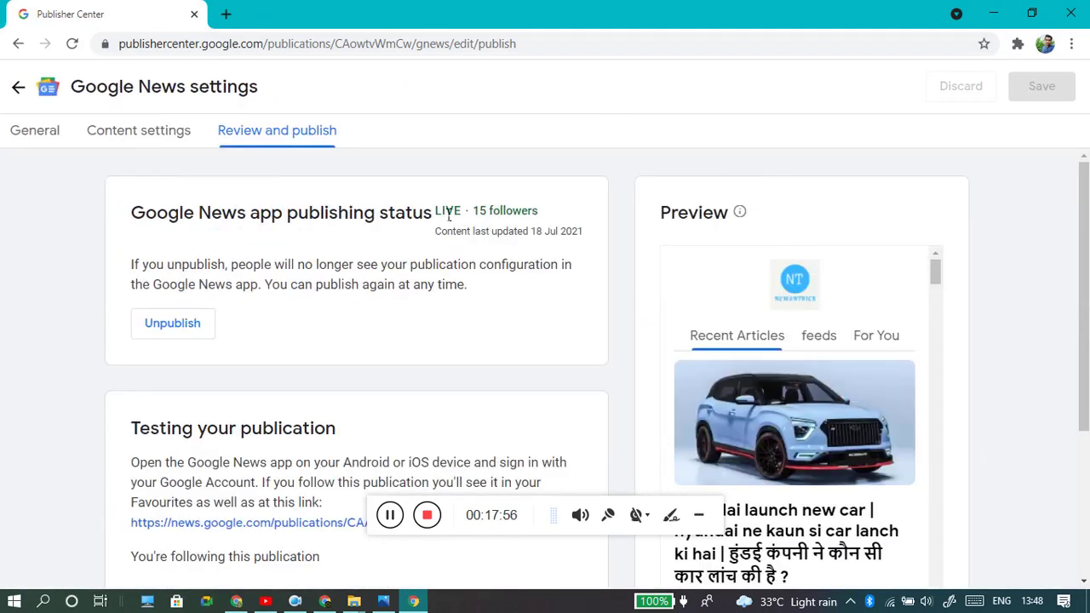
double_click(449, 212)
left_click(437, 229)
Open the Newsntrick.in Google News details, showing LIVE with 15 followers
left_click(25, 101)
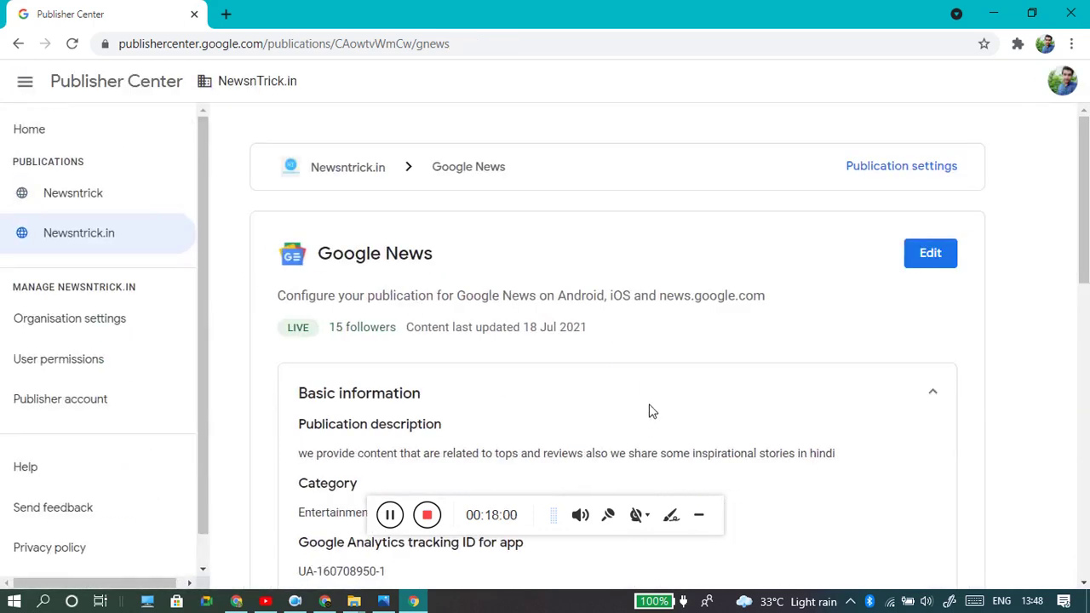
left_click(73, 235)
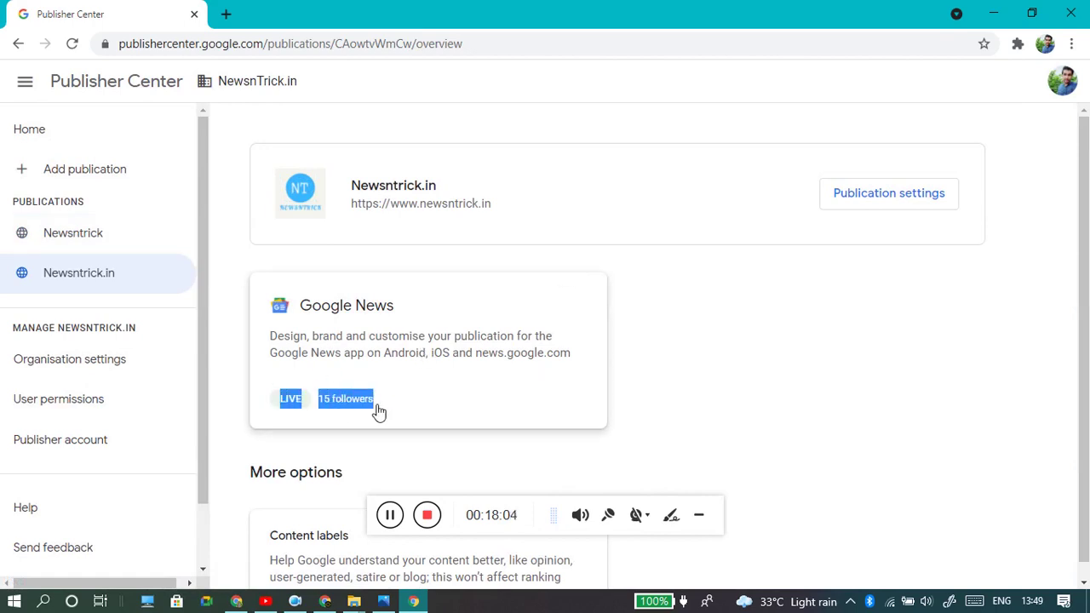
left_click_drag(329, 409, 381, 409)
left_click(397, 411)
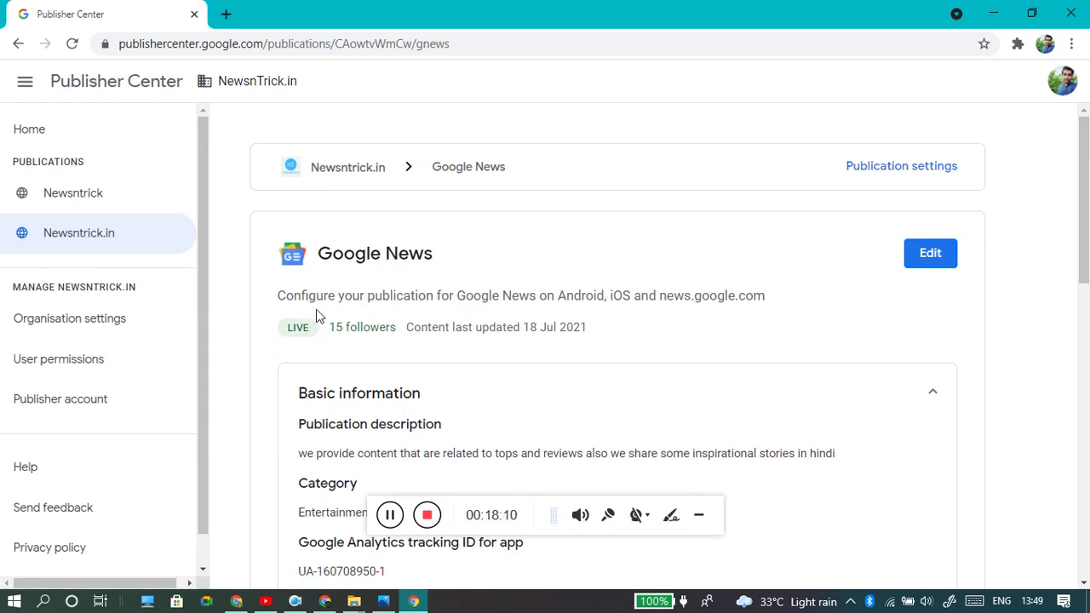
left_click_drag(290, 335, 395, 328)
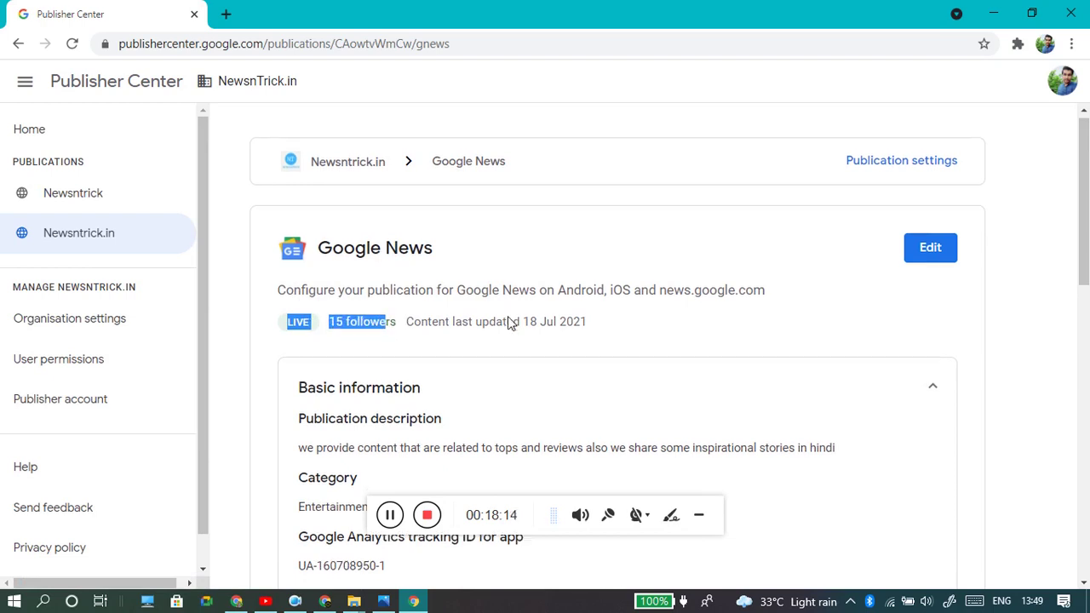
Scroll through the Newsntrick.in sections and preview, then return to its overview
scroll(508, 316, "down", 5)
scroll(508, 316, "down", 2)
scroll(511, 320, "down", 3)
scroll(584, 219, "down", 2)
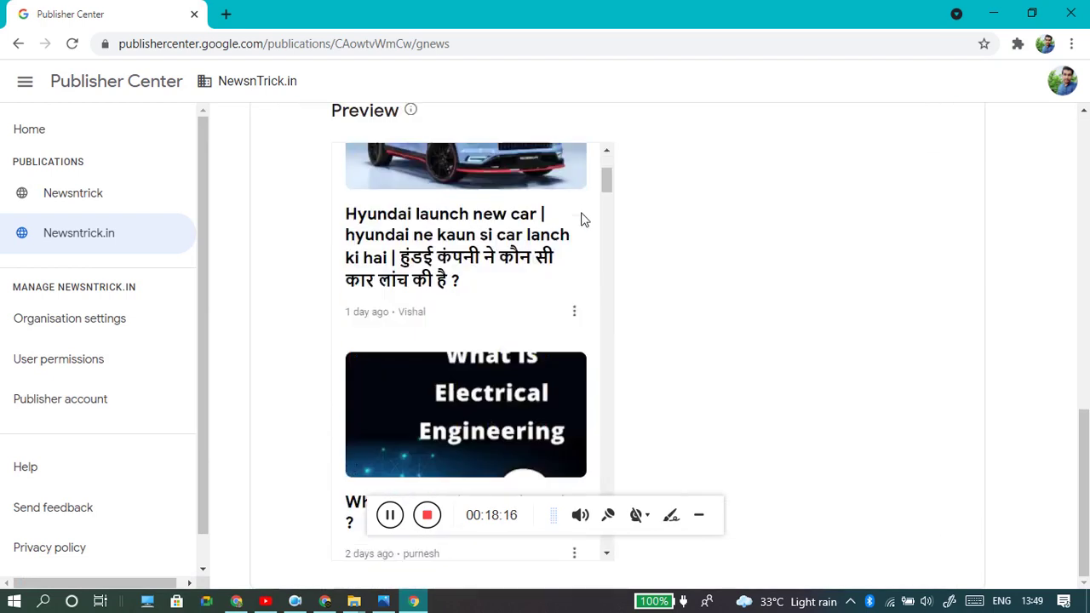
scroll(591, 241, "down", 3)
scroll(594, 250, "up", 5)
scroll(645, 217, "up", 4)
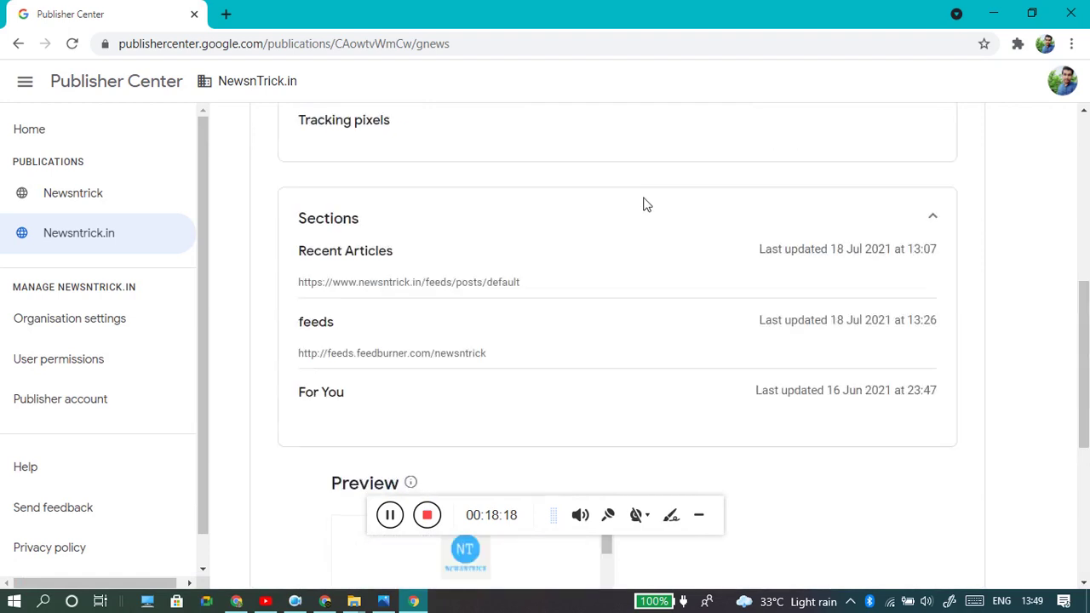
scroll(669, 221, "up", 6)
left_click(82, 251)
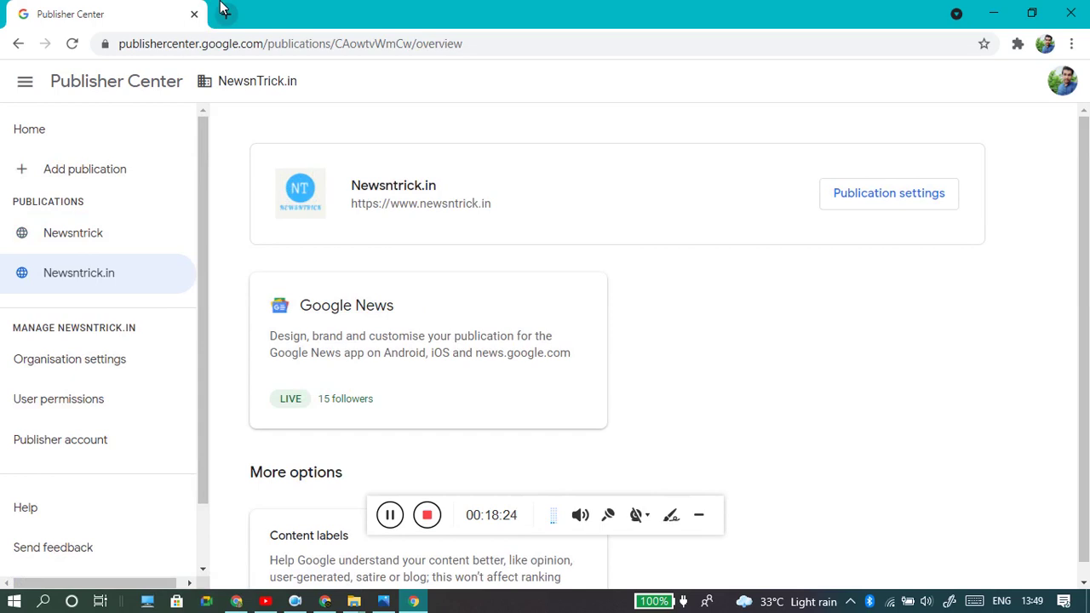
Load blogger.com in a new tab and highlight the latest Hyundai car post in the NewsnTrick posts list
left_click(223, 9)
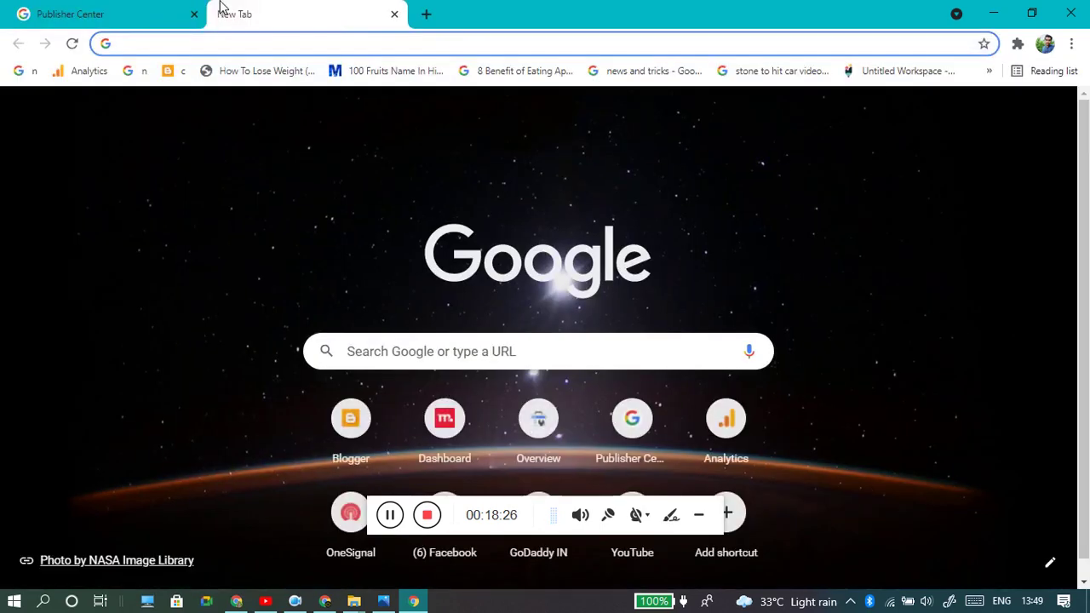
type("b")
key("Return")
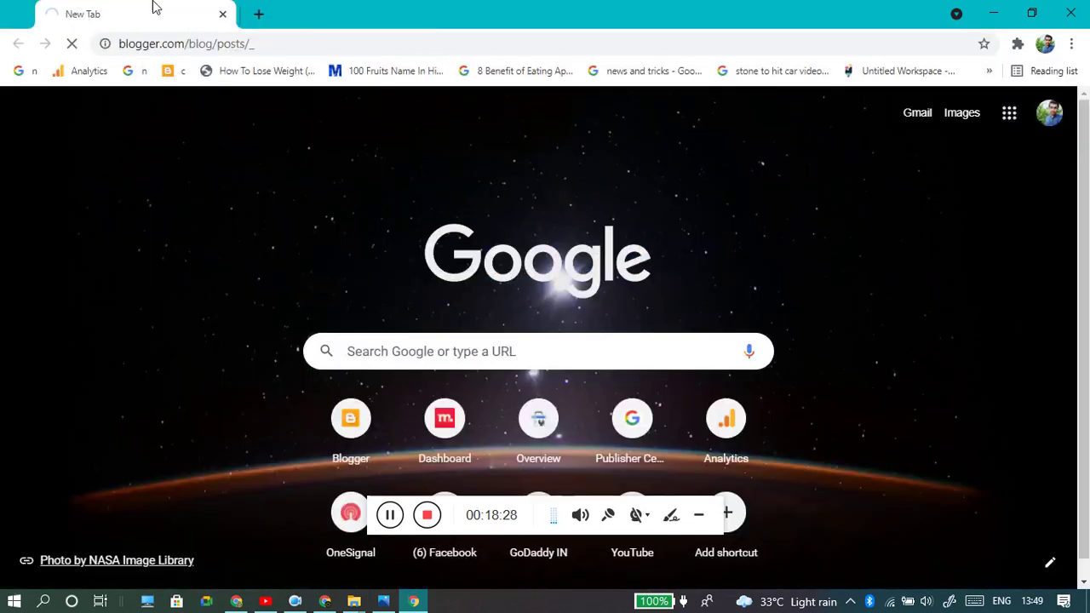
left_click_drag(115, 7, 336, 7)
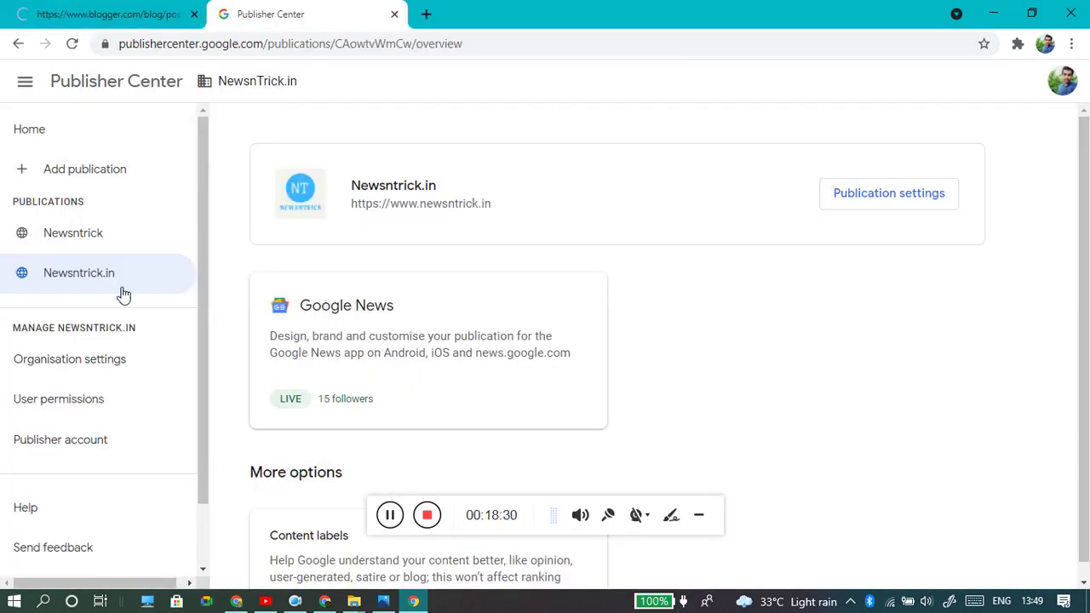
left_click(81, 13)
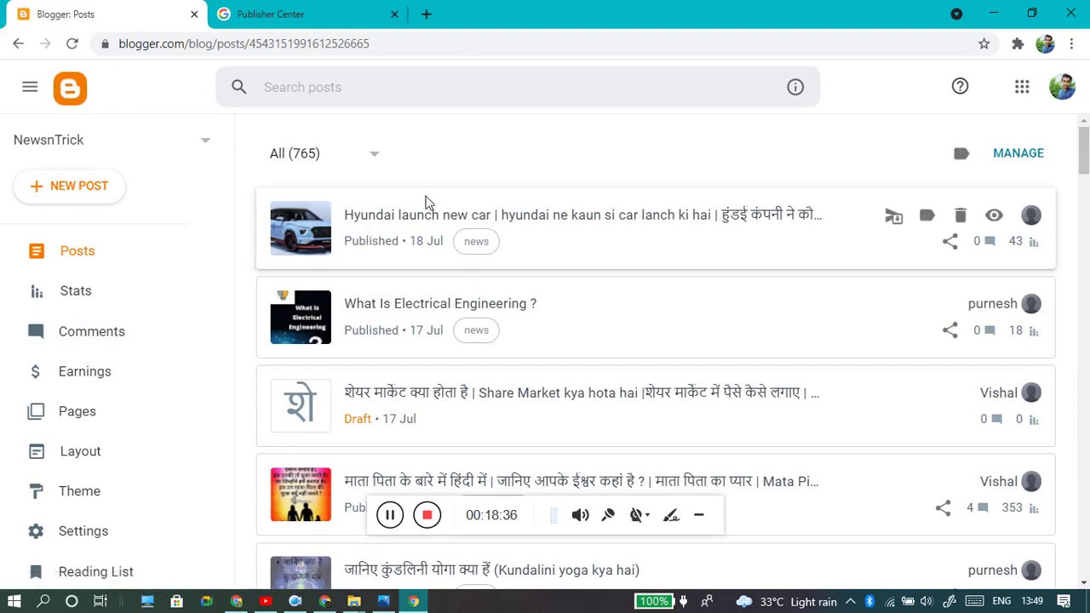
triple_click(578, 213)
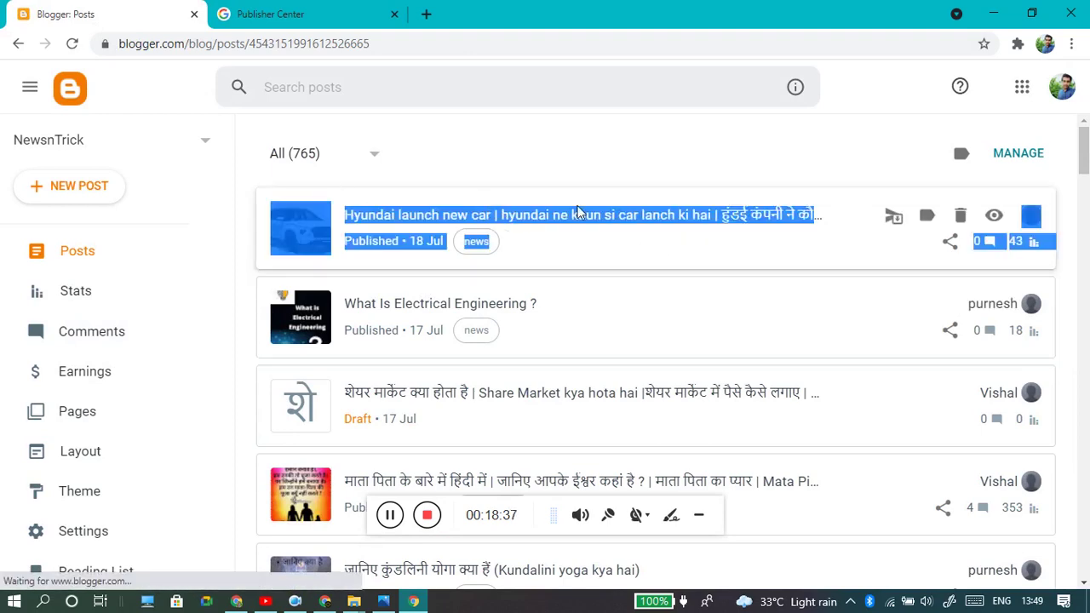
Open the Newsntrick.in Google News settings for editing at Review and publish
left_click(300, 8)
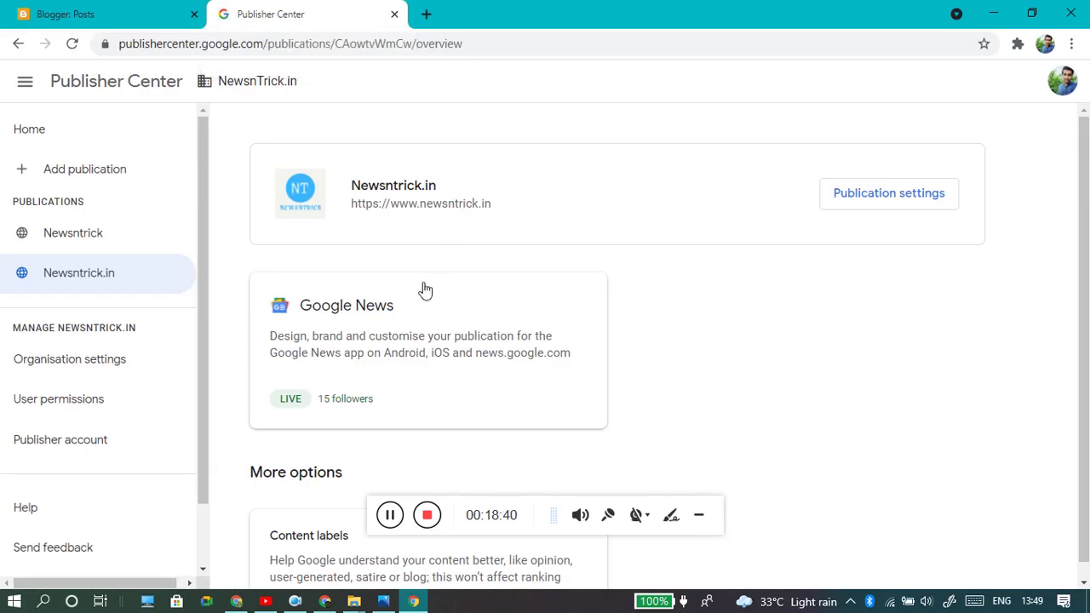
left_click(419, 327)
scroll(498, 313, "down", 1)
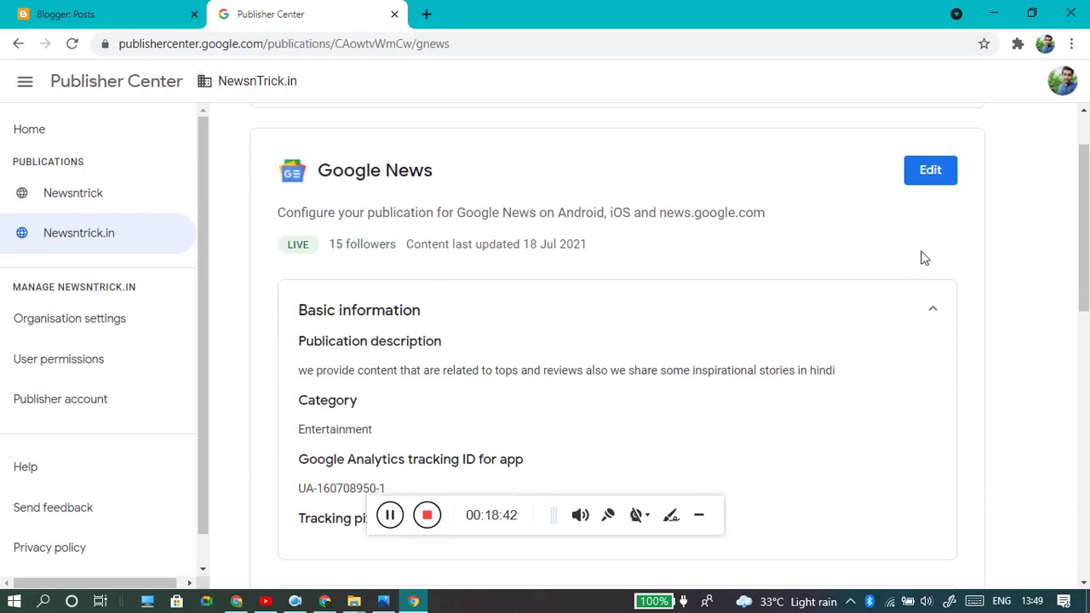
left_click(927, 166)
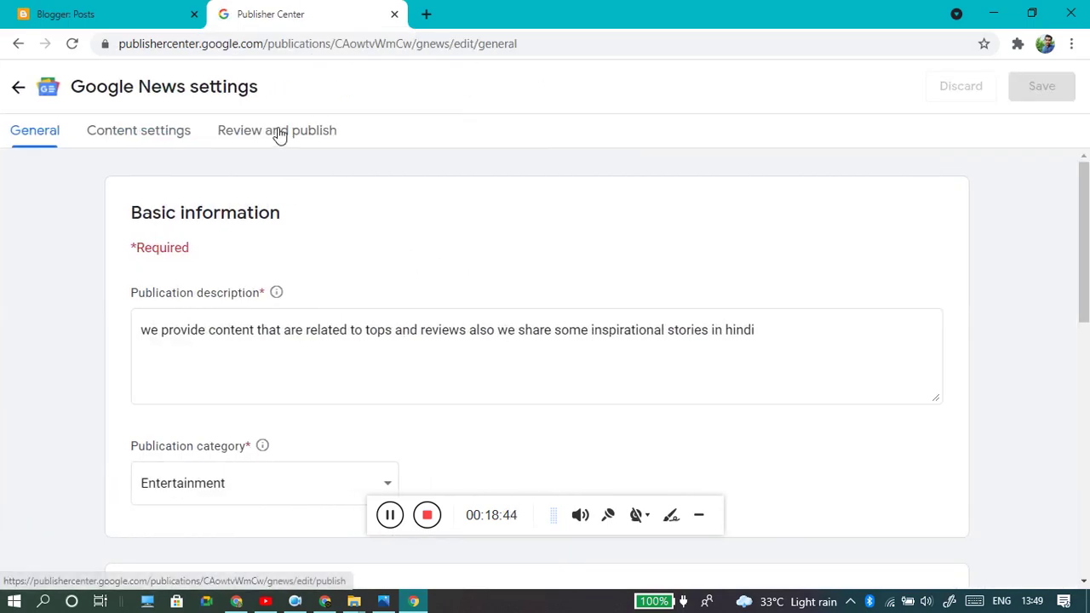
left_click(280, 133)
Refresh the Recent Articles and feeds sections, then reload Review and publish
left_click(140, 139)
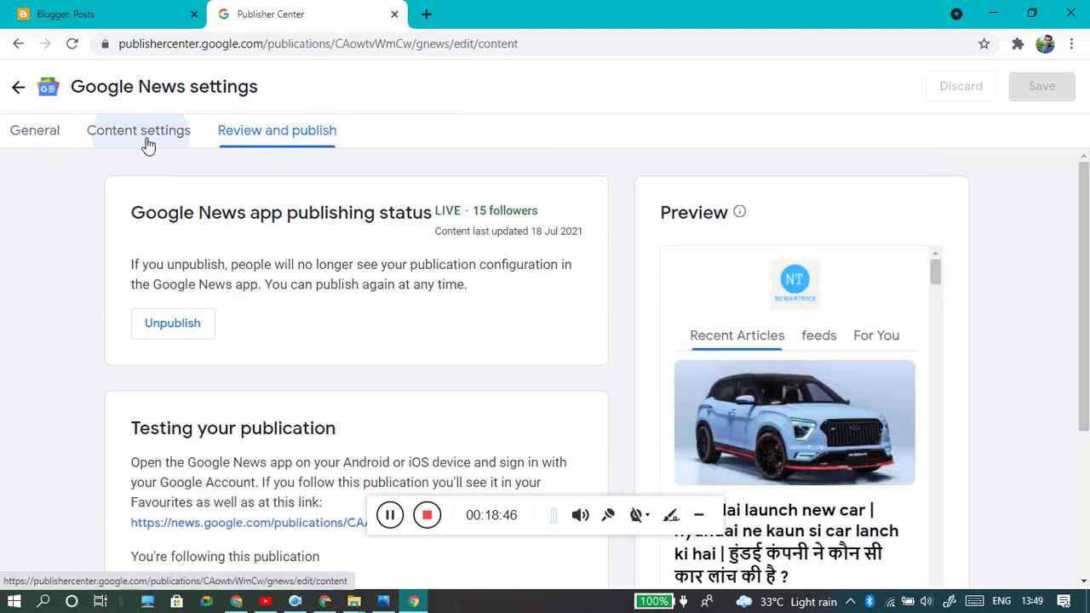
left_click(890, 365)
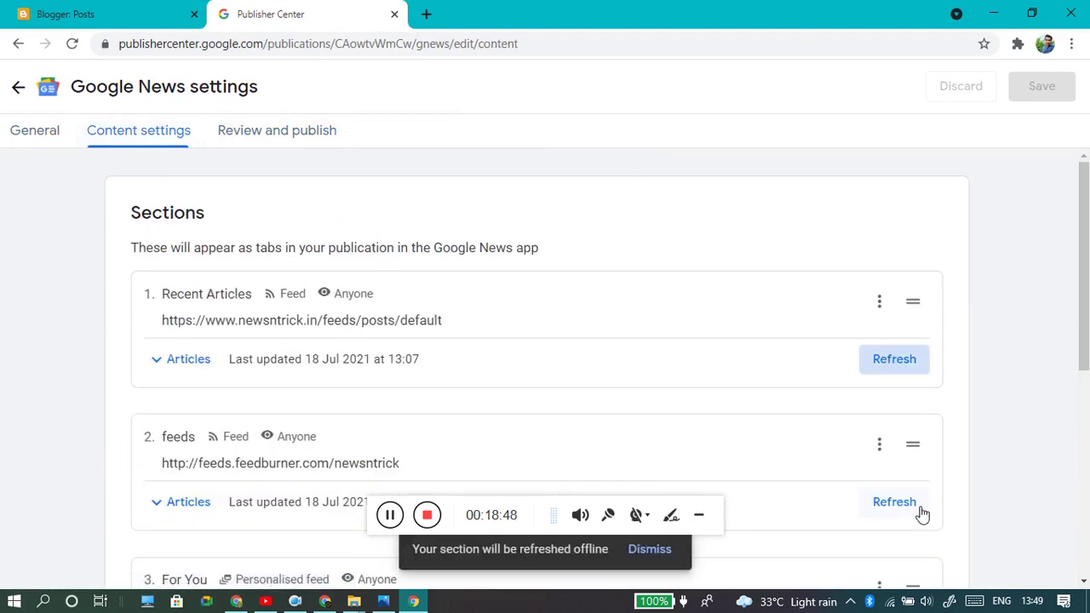
left_click(905, 511)
left_click(901, 368)
left_click(890, 509)
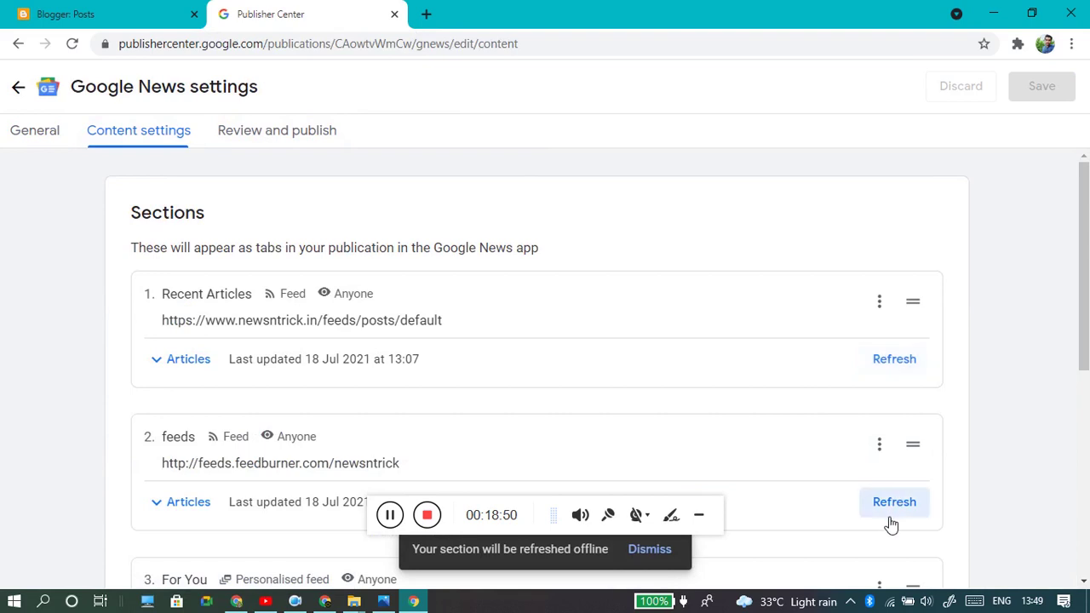
left_click(273, 170)
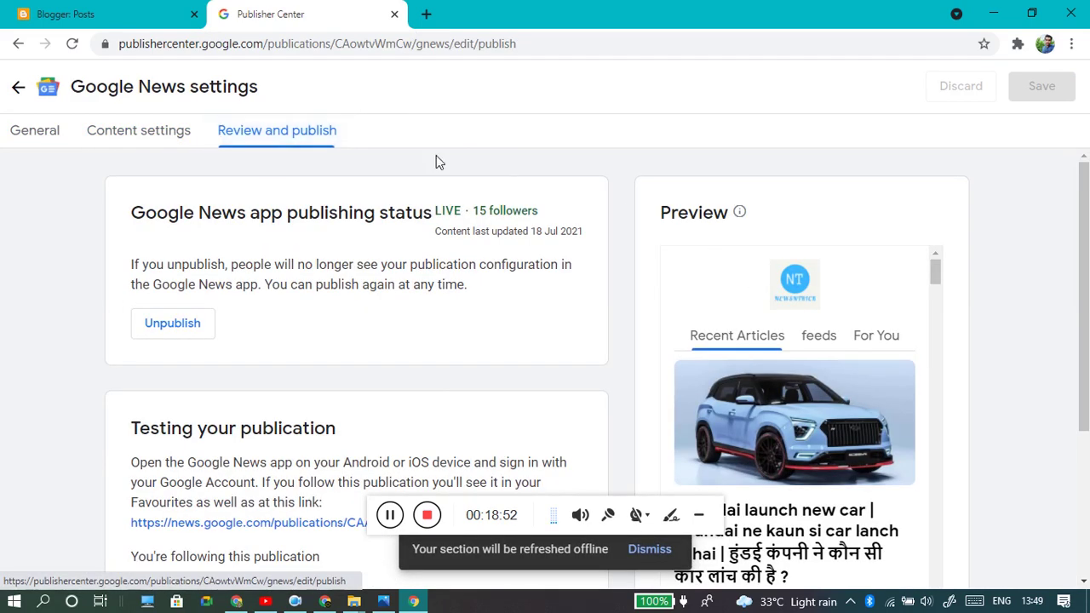
left_click(73, 47)
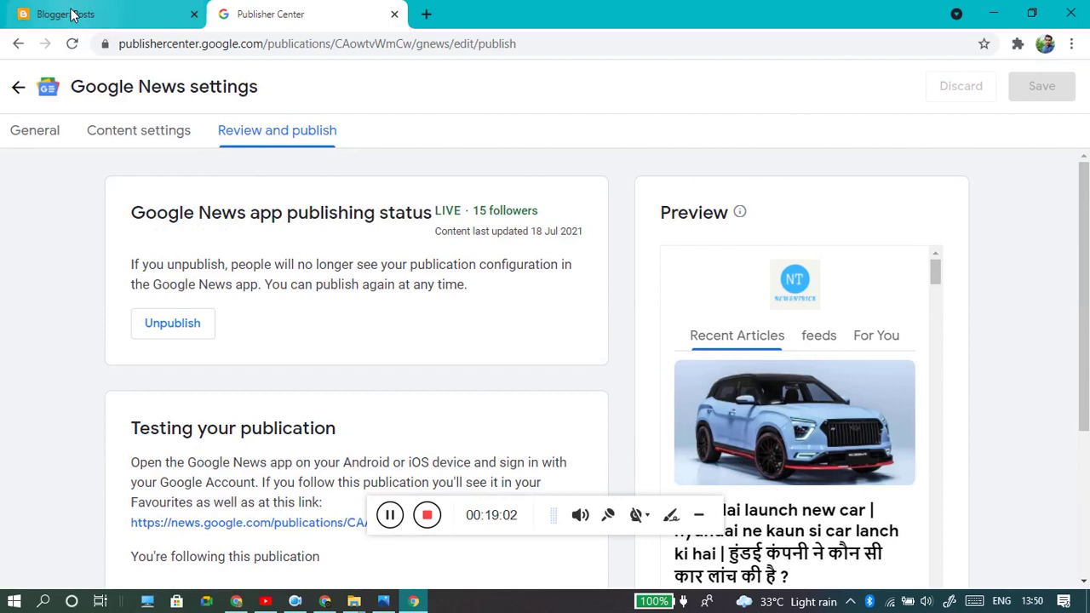
Reload and scroll the Preview to check the latest Hyundai article, then close the Publisher Center tab
left_click(71, 44)
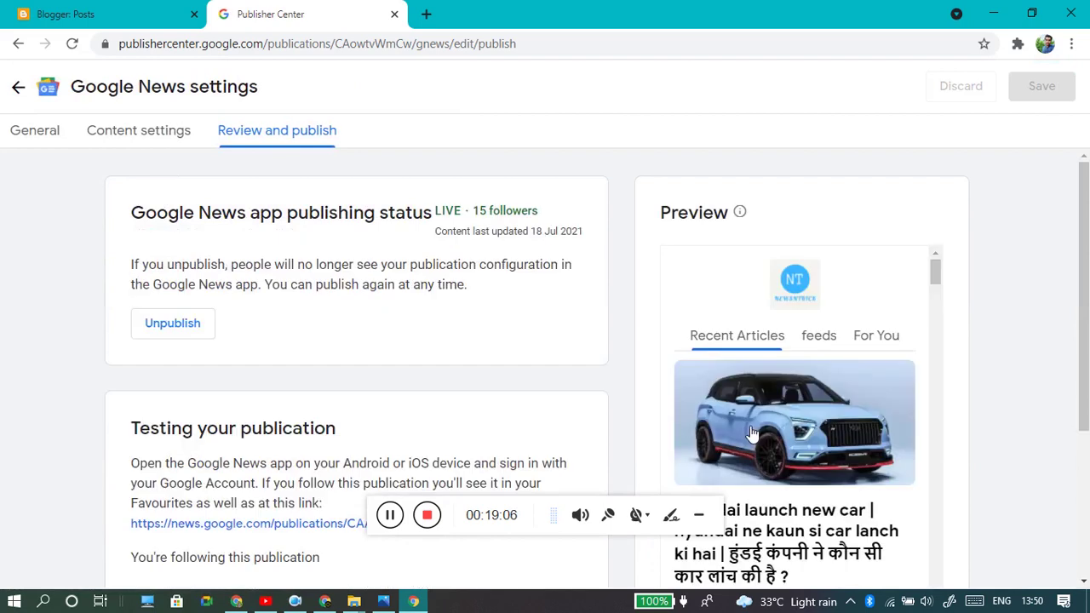
scroll(818, 460, "down", 1)
scroll(800, 409, "down", 2)
scroll(763, 323, "up", 3)
scroll(804, 436, "down", 1)
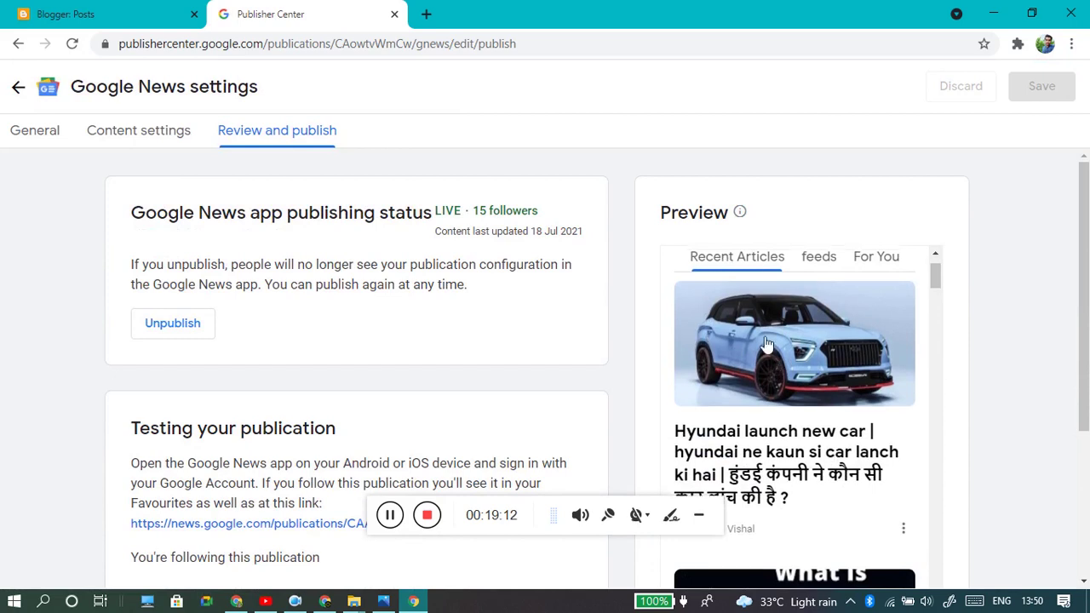
scroll(763, 324, "up", 1)
scroll(793, 358, "down", 1)
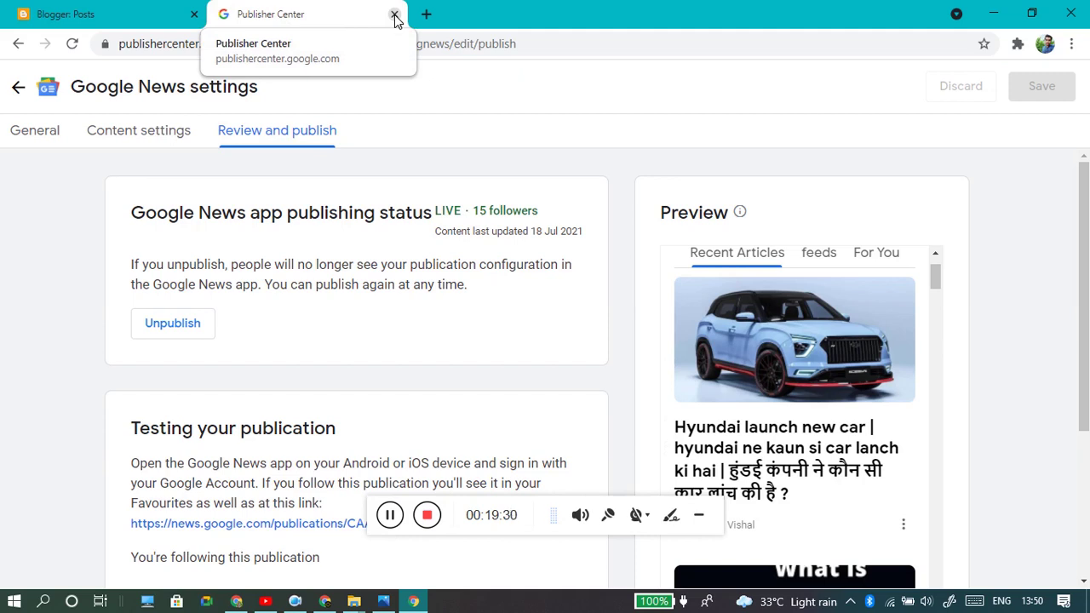
left_click(394, 16)
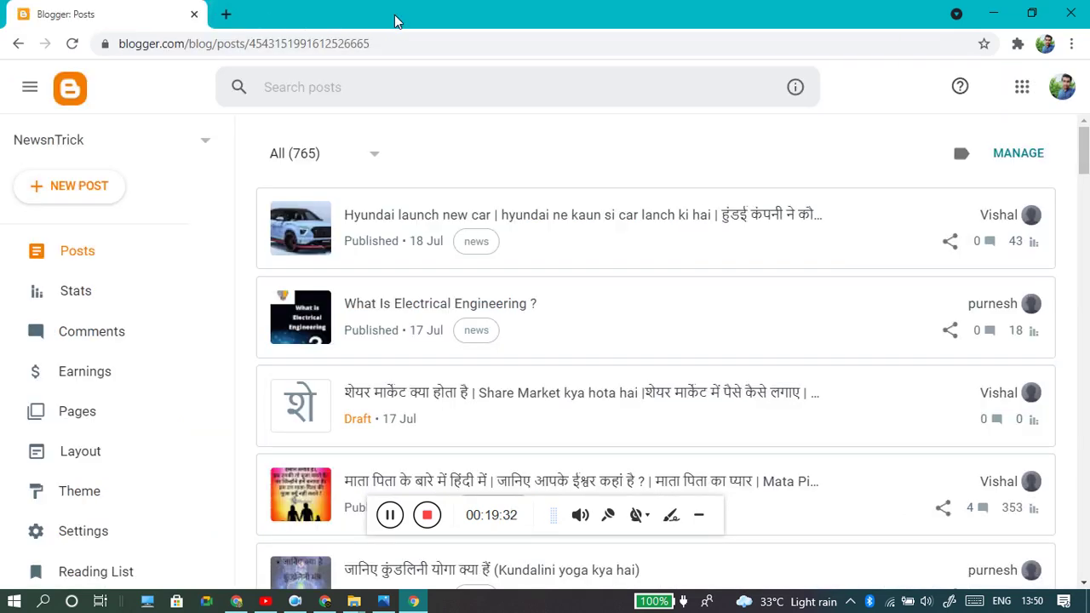